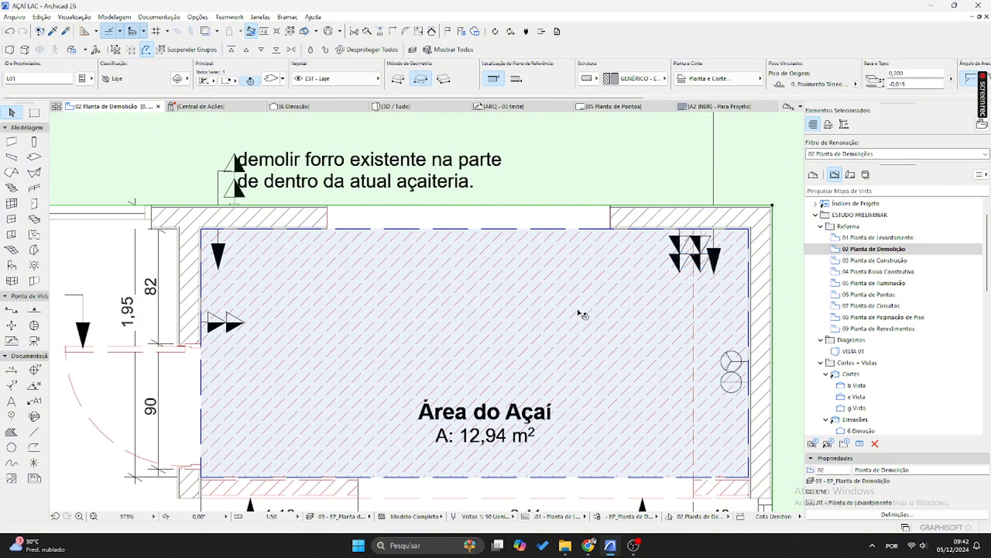
# - Open the 02 Planta de Demolição view and check its layer settings
pyautogui.scroll(-3, 454, 308)
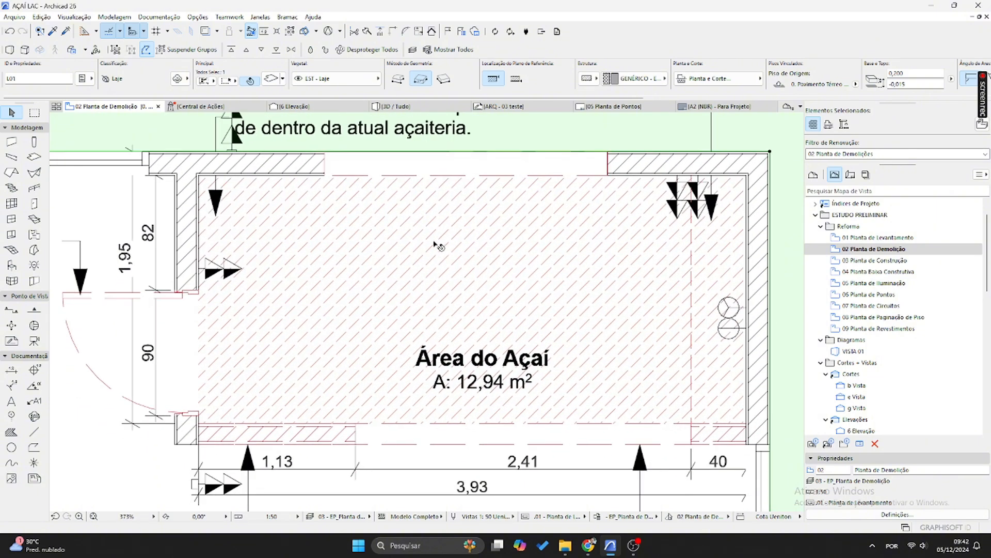
pyautogui.scroll(-5, 438, 245)
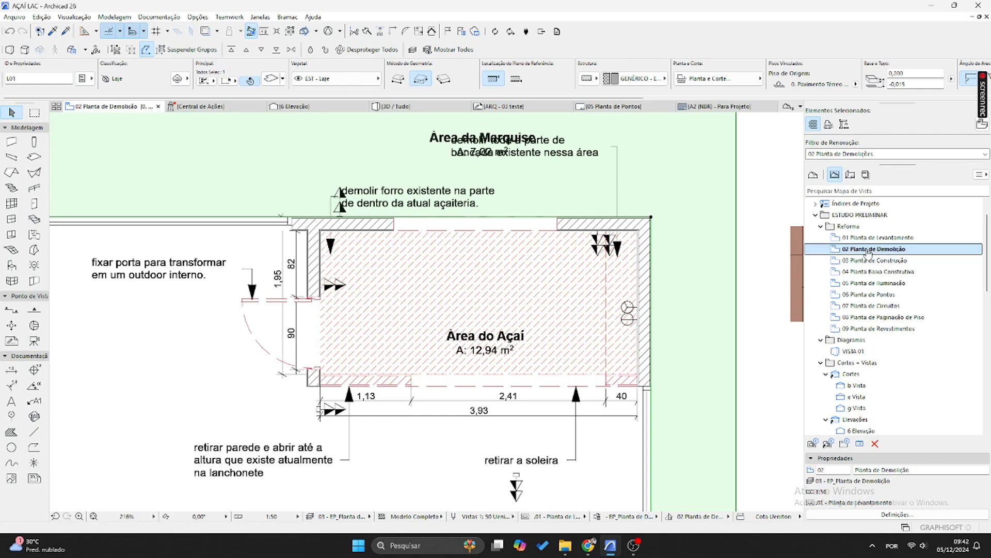
pyautogui.doubleClick(869, 249)
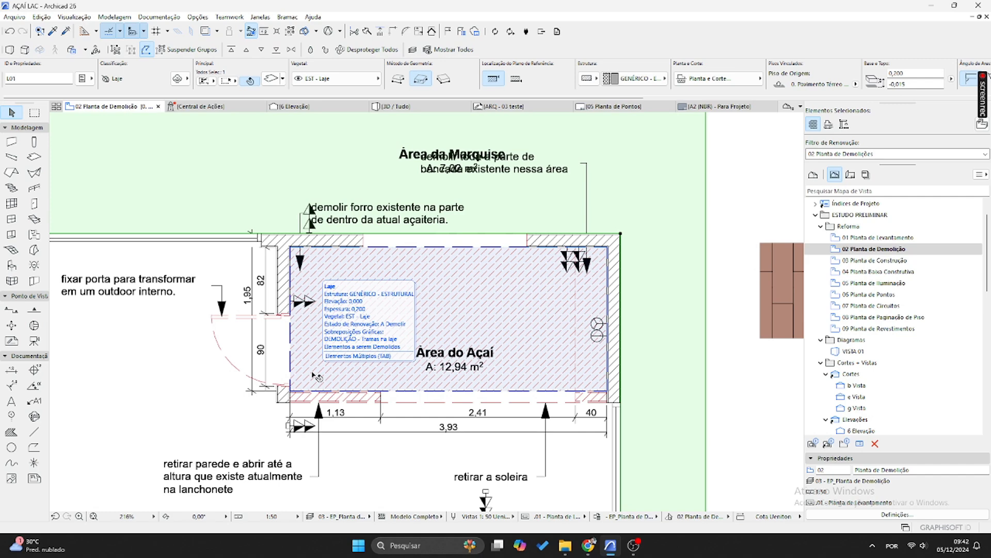
pyautogui.click(309, 517)
pyautogui.click(690, 99)
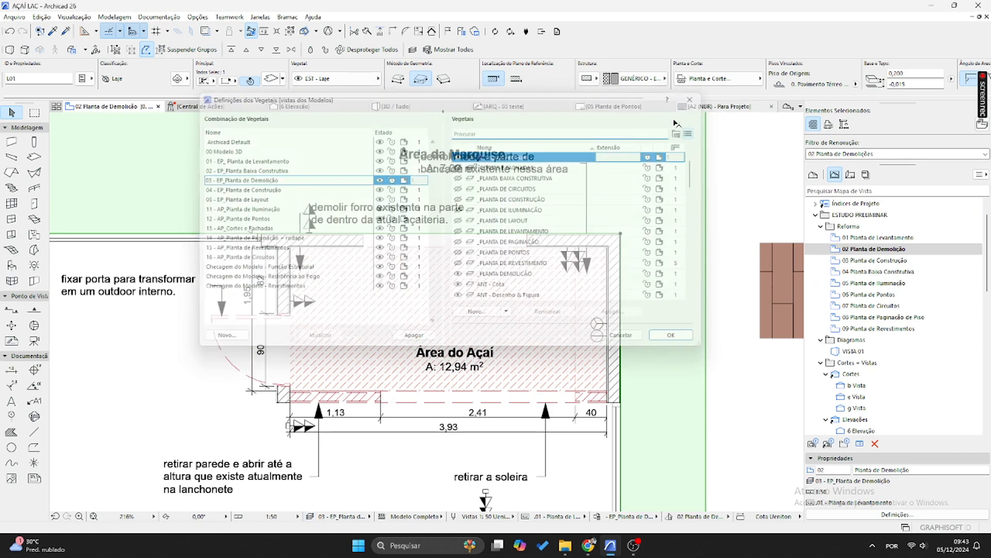
# - Select the electrical switch symbol beside the upper-right corner of Área do Açaí to check which layer it uses
pyautogui.scroll(3, 355, 276)
pyautogui.scroll(-1, 460, 354)
pyautogui.moveTo(452, 345); pyautogui.dragTo(438, 309, button='middle')
pyautogui.scroll(1, 664, 221)
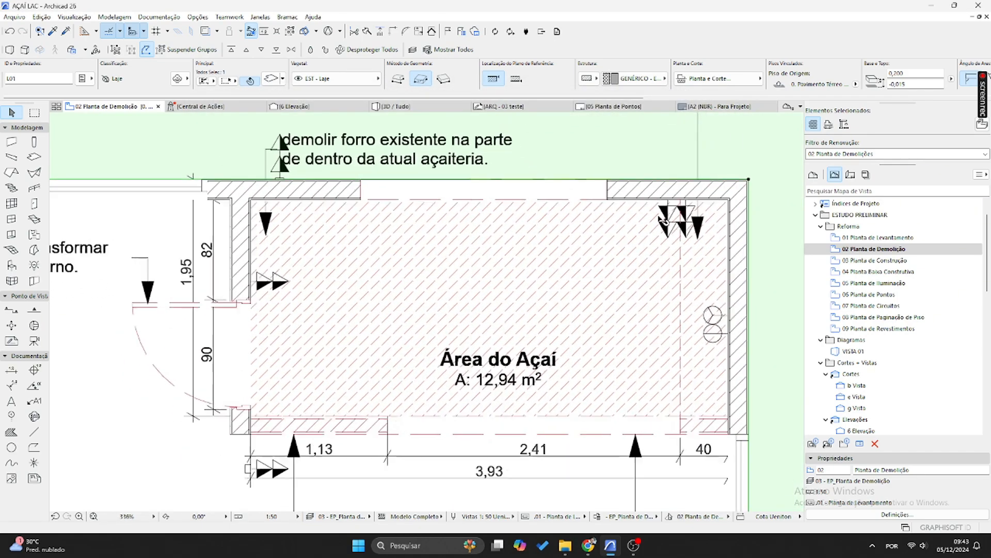
pyautogui.scroll(1, 664, 221)
pyautogui.click(665, 219)
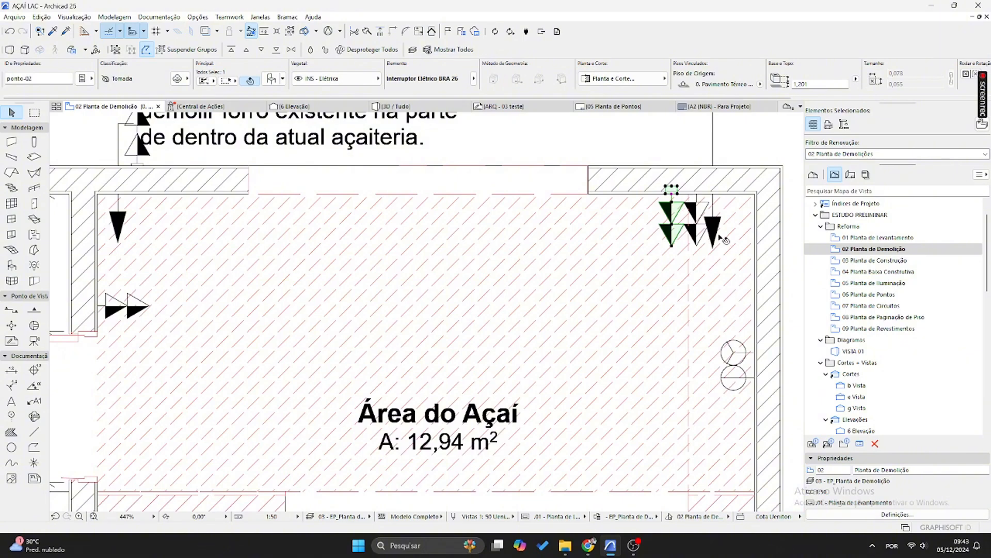
pyautogui.scroll(-2, 723, 239)
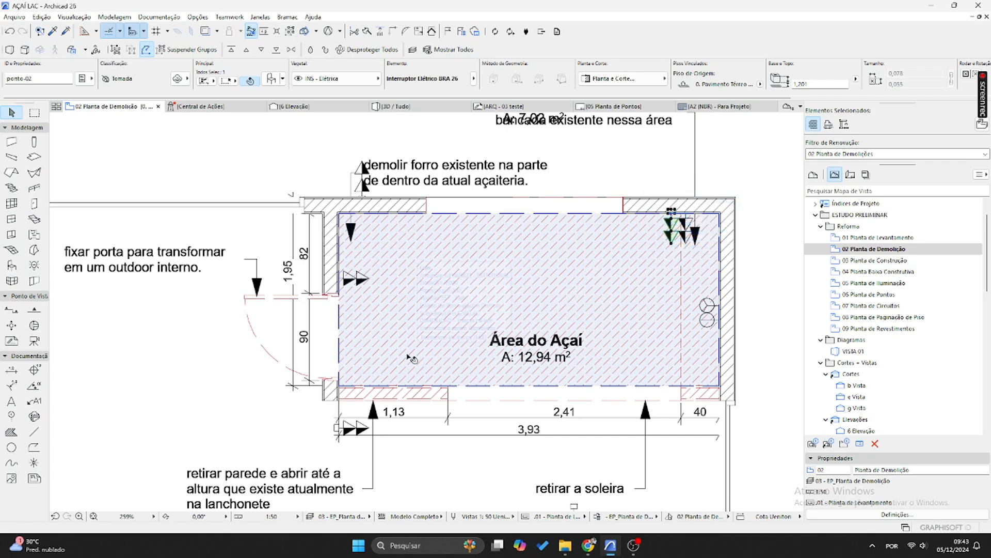
# - Hide the INS - Elétrica layer in the combinations 01 - EP_Planta de Levantamento, 03 - EP_Planta de Demolição, 04 - EP_Planta de Construção and 16 - AP_Planta de Circuitos
pyautogui.click(312, 516)
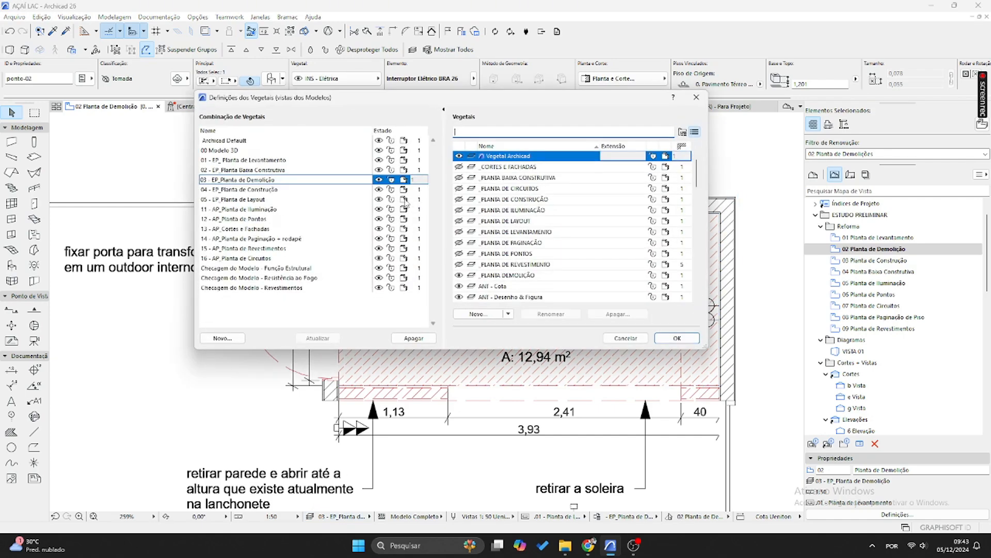
pyautogui.click(466, 133)
pyautogui.write('ele')
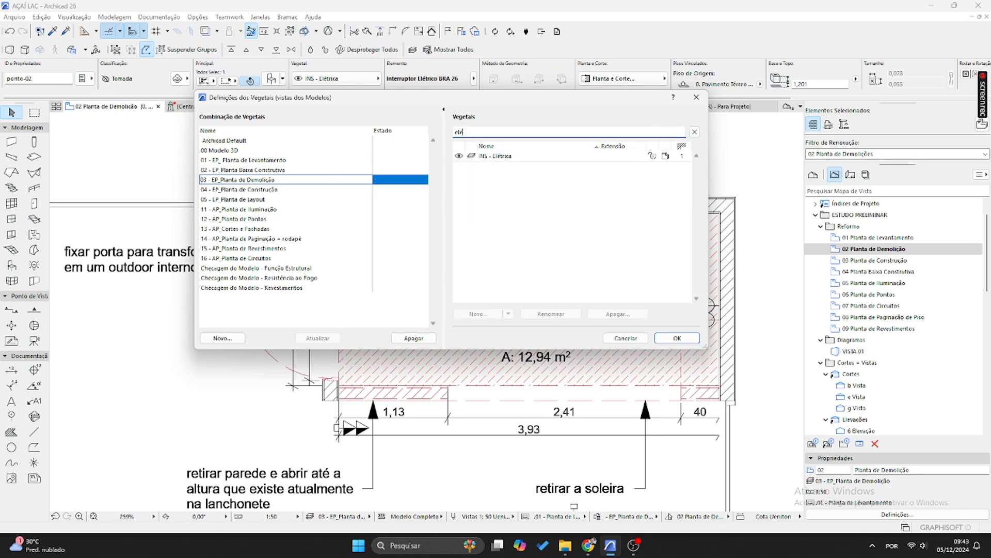
pyautogui.click(459, 158)
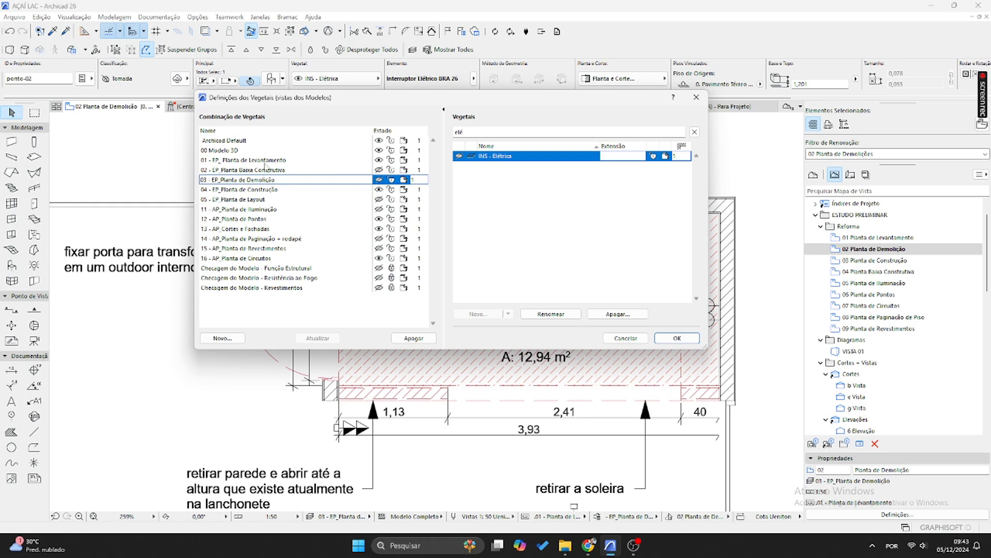
pyautogui.click(379, 160)
pyautogui.click(379, 189)
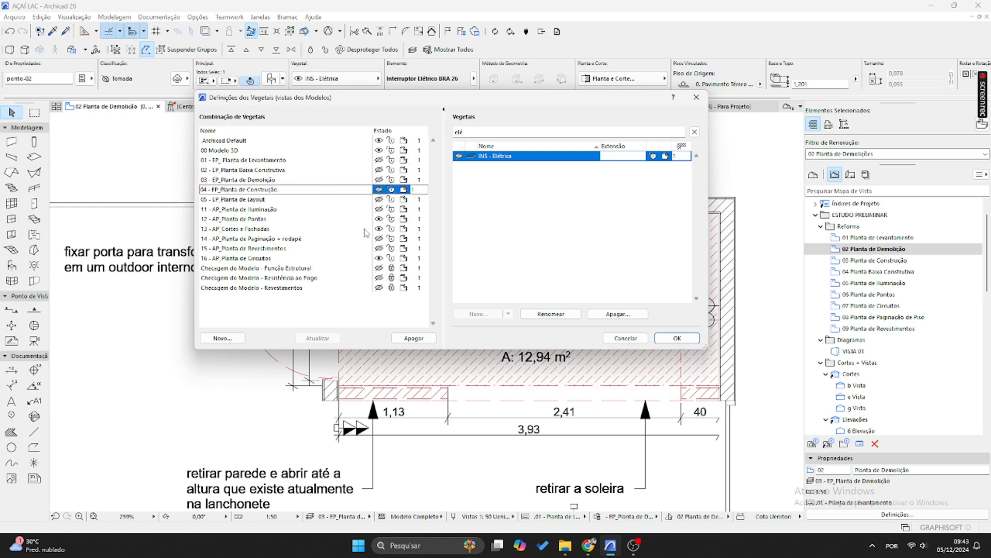
pyautogui.click(379, 258)
pyautogui.click(676, 338)
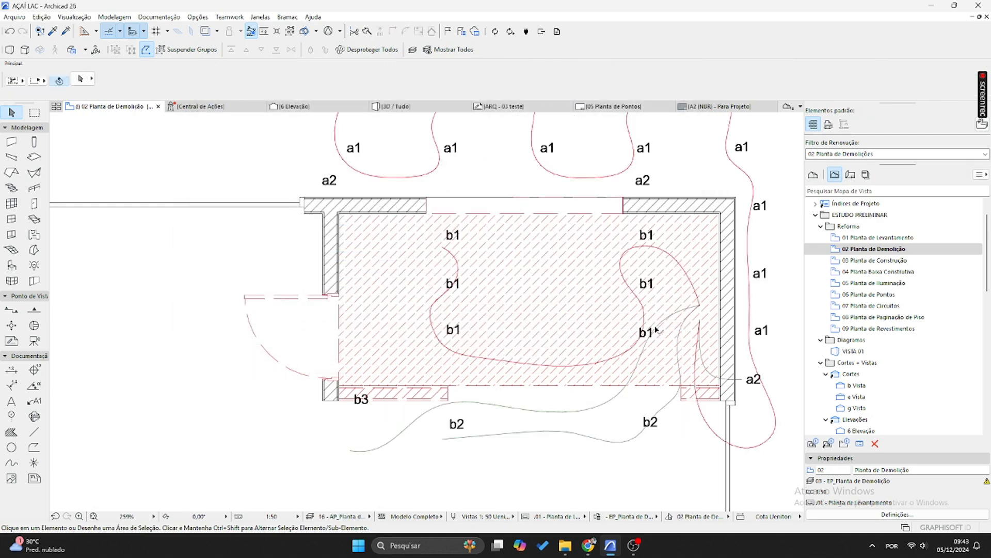
# - Make INS - Elétrica visible in the 16 - AP_Planta de Circuitos combination and apply the 03 - EP_Planta de Demolição combination to the plan
pyautogui.click(309, 516)
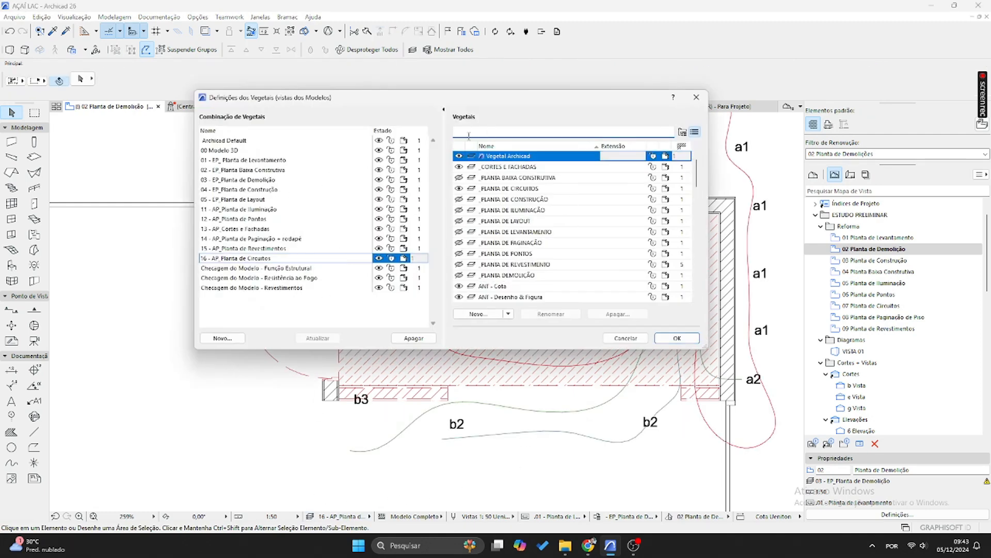
pyautogui.write("e'le")
pyautogui.press('BackSpace')
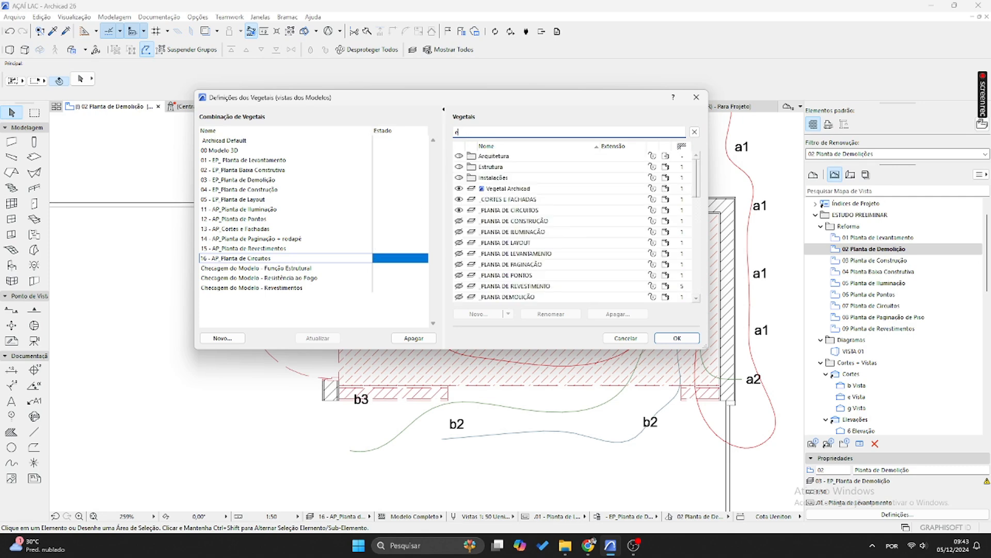
pyautogui.write('le')
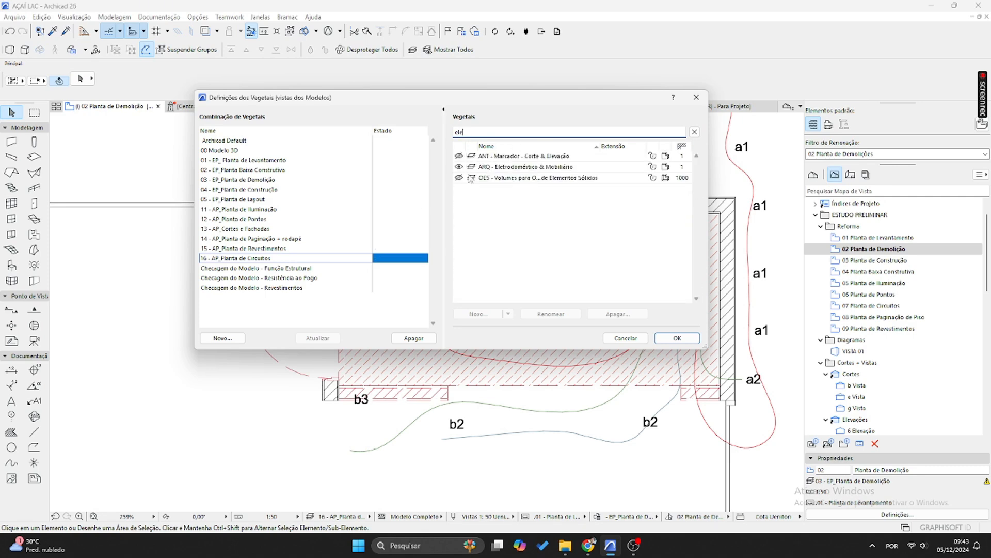
pyautogui.write('c')
pyautogui.press('BackSpace')
pyautogui.press('BackSpace')
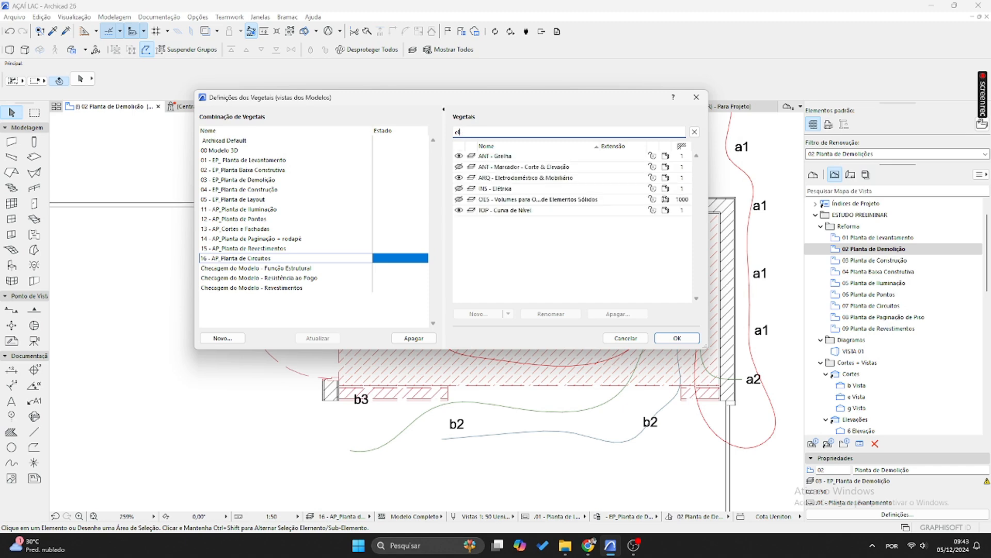
pyautogui.write('é')
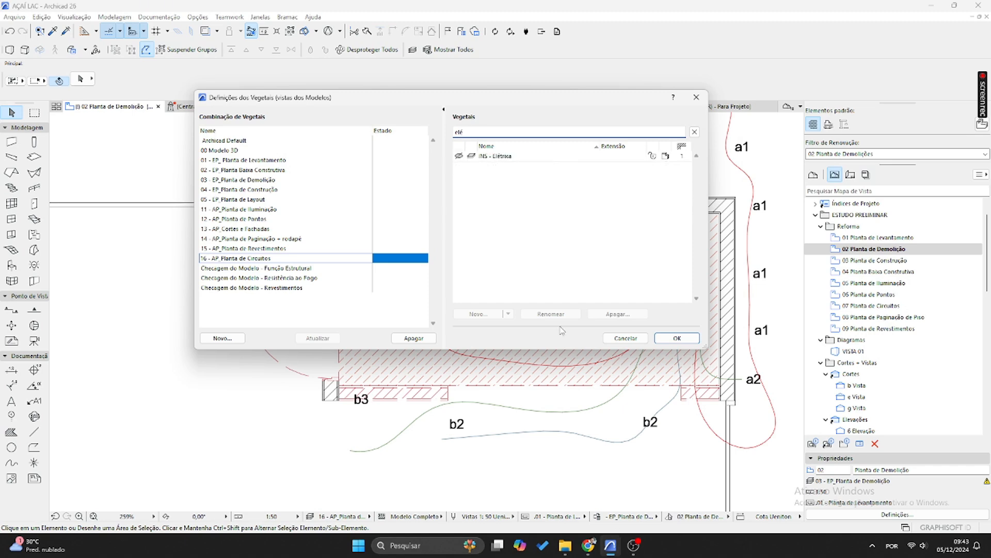
pyautogui.click(460, 156)
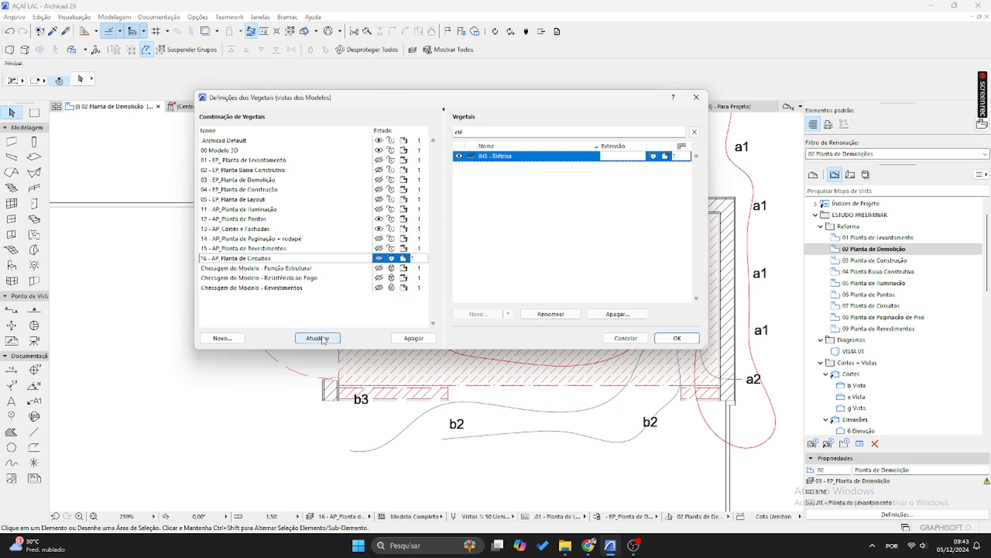
pyautogui.click(675, 338)
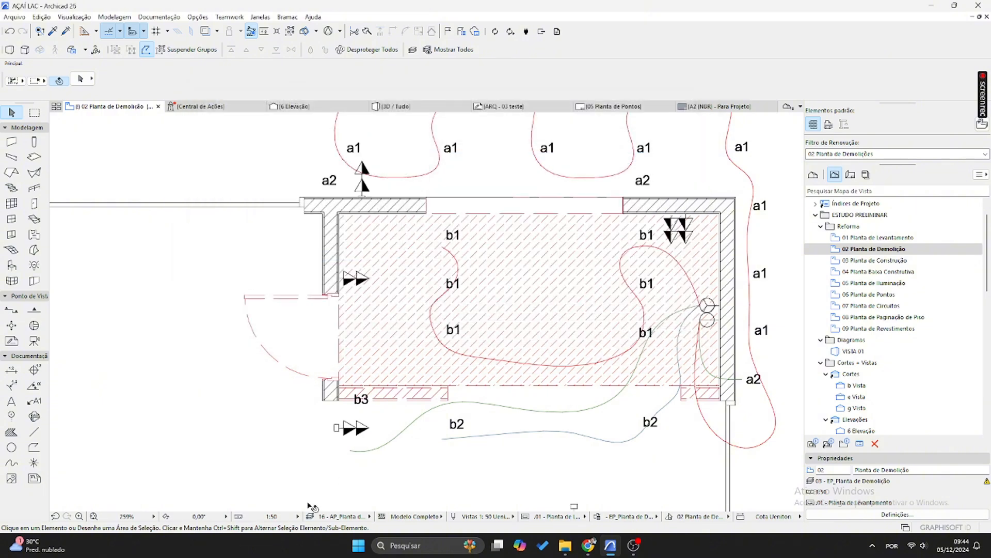
pyautogui.click(339, 515)
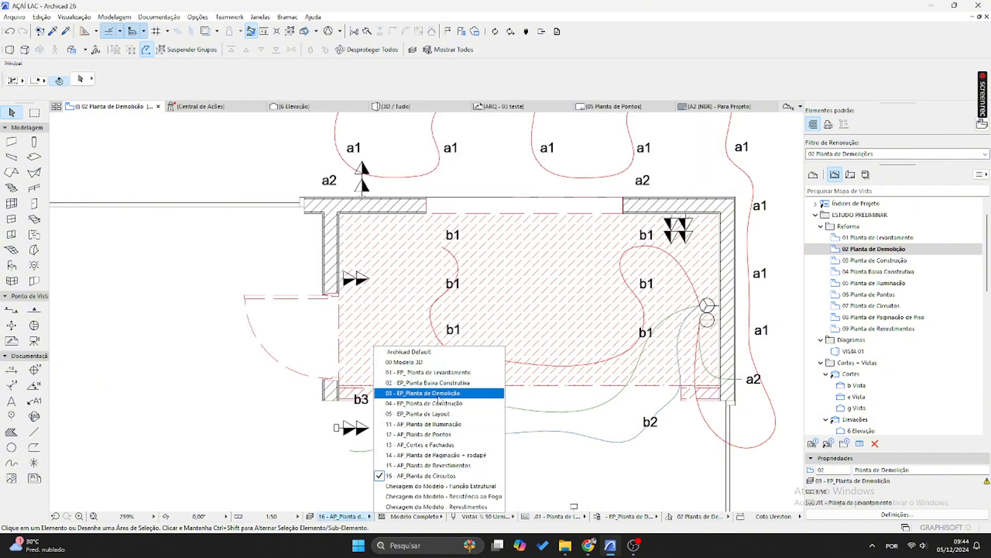
pyautogui.click(440, 393)
# - Move the "demolir toda a parte de bancada existente nessa área" label text to the right of its leader, clear of the Área da Marquise text
pyautogui.scroll(2, 516, 165)
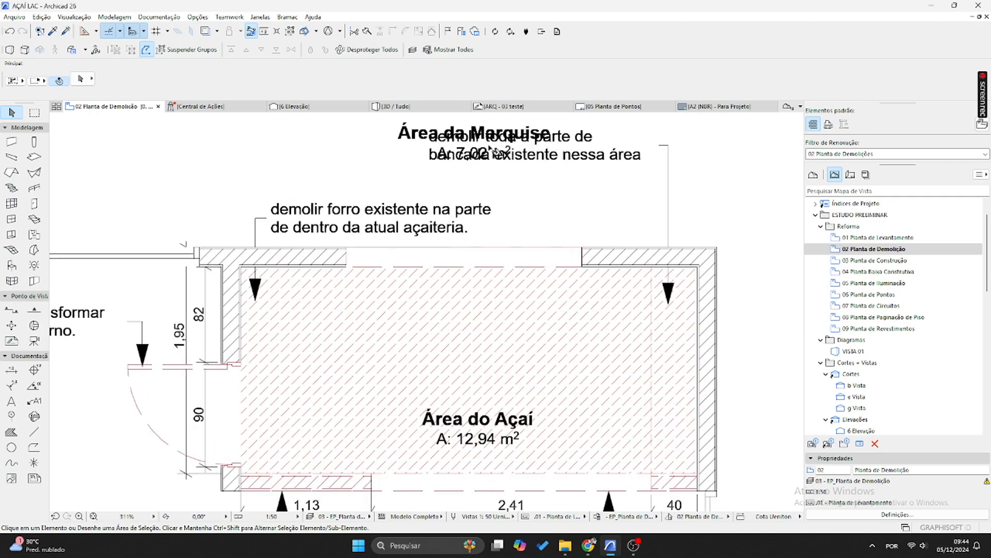
pyautogui.click(493, 150)
pyautogui.scroll(-3, 464, 207)
pyautogui.scroll(1, 440, 198)
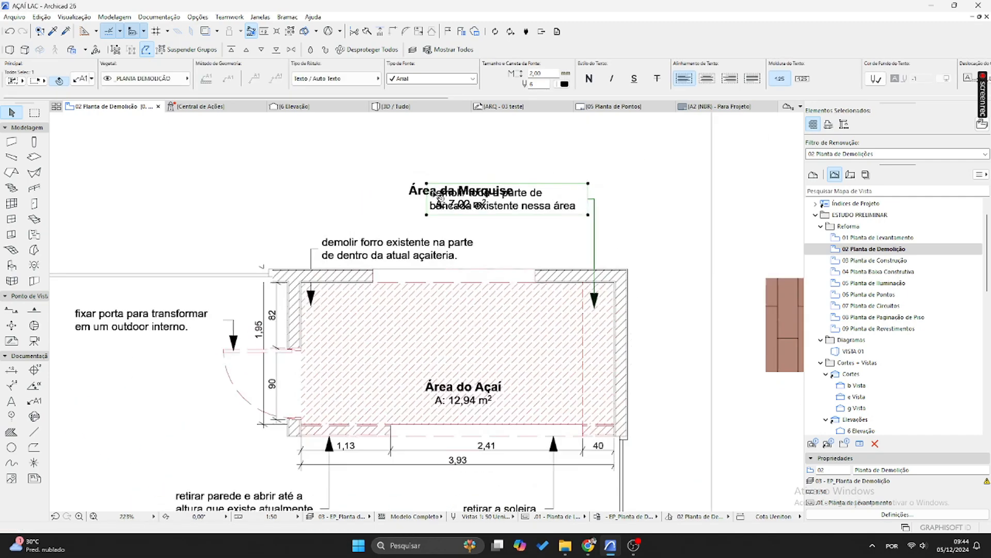
pyautogui.scroll(2, 440, 198)
pyautogui.click(669, 203)
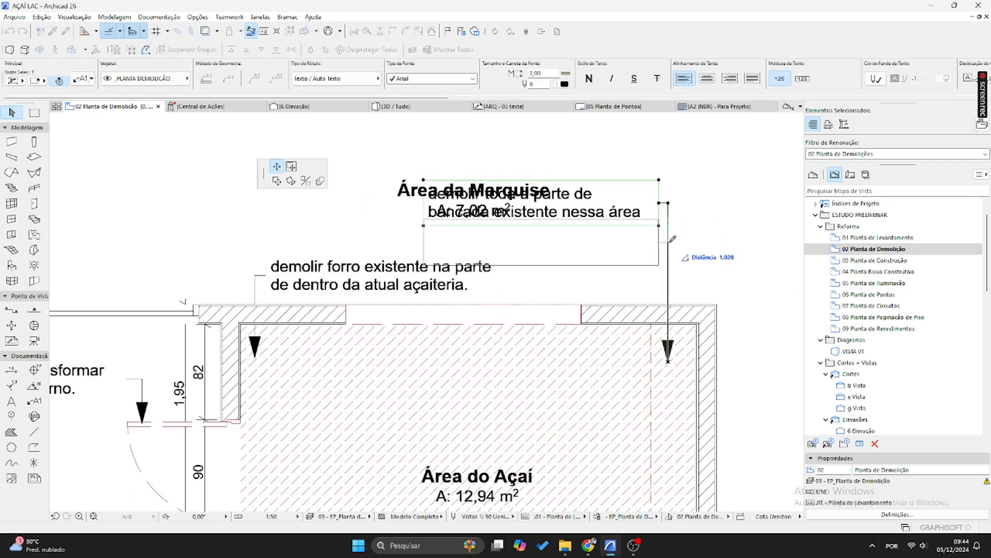
pyautogui.press('Escape')
pyautogui.click(666, 204)
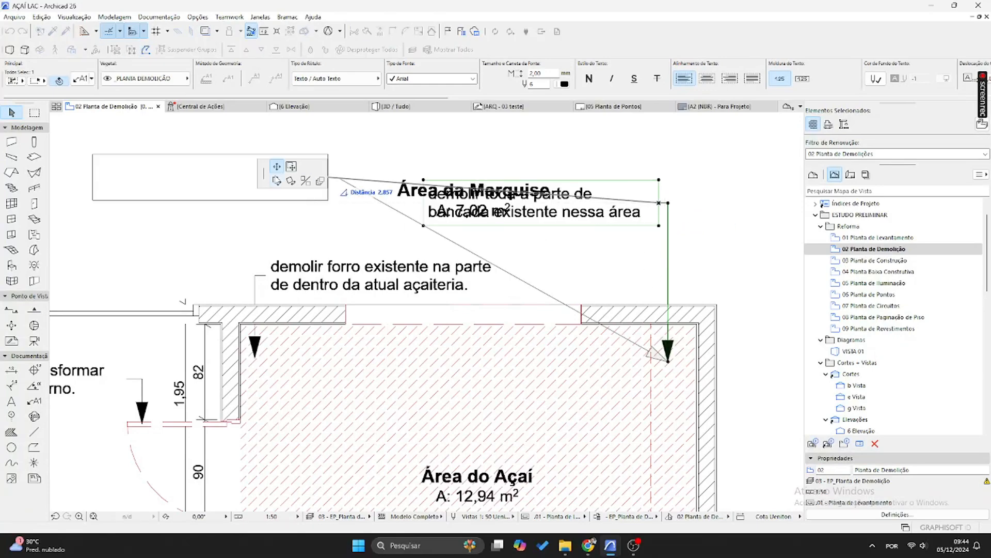
pyautogui.click(680, 258)
pyautogui.scroll(-3, 681, 258)
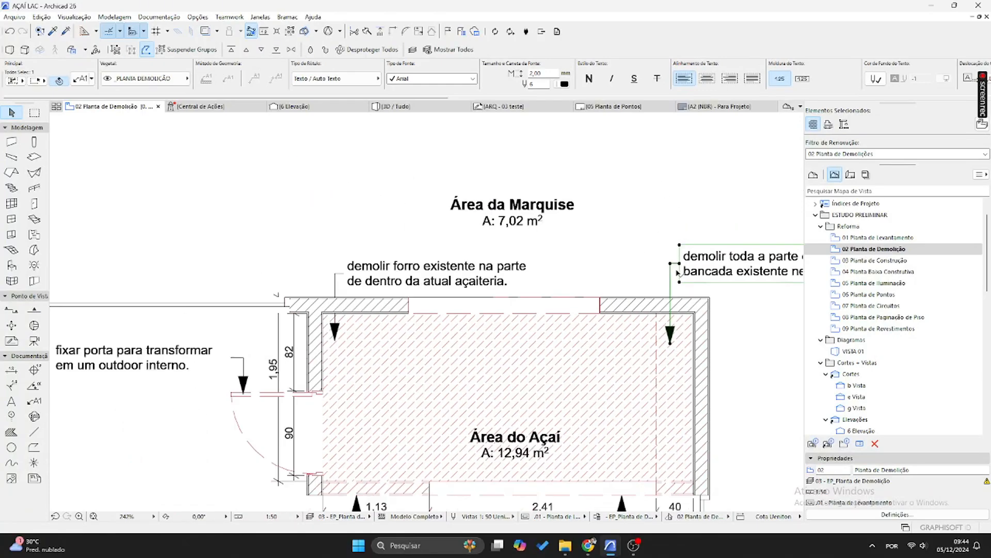
# - Move the wood-pattern fill sample beside the plan horizontally about 1.3 m farther away from the building
pyautogui.click(689, 280)
pyautogui.scroll(-1, 689, 274)
pyautogui.moveTo(689, 265); pyautogui.dragTo(615, 259, button='middle')
pyautogui.hotkey('ctrl', 'd')
pyautogui.click(654, 281)
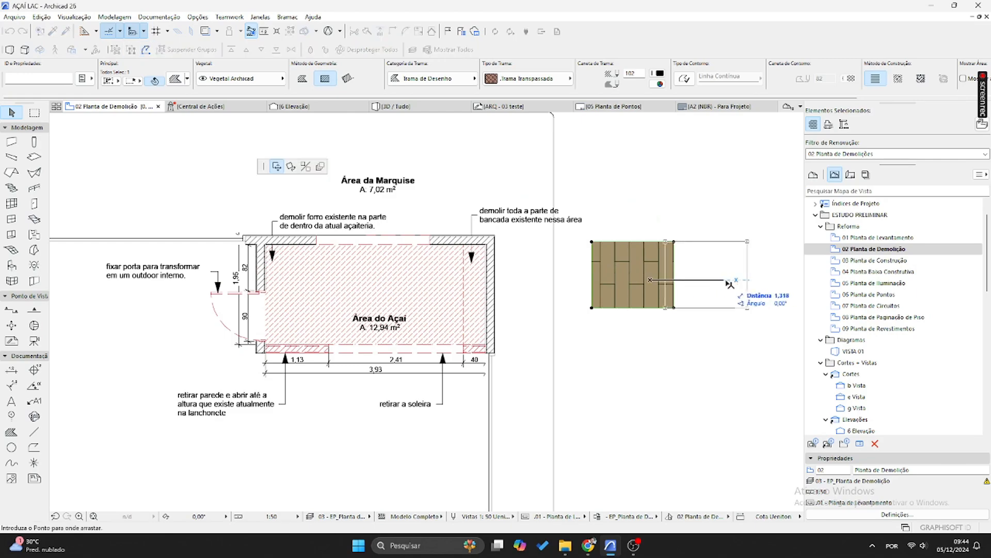
pyautogui.click(738, 281)
# - Review the demolition plan and look through the saved views from 03 Planta de Construção to 07 Planta de Circuitos
pyautogui.scroll(2, 526, 243)
pyautogui.moveTo(527, 239); pyautogui.dragTo(657, 245, button='middle')
pyautogui.scroll(1, 492, 225)
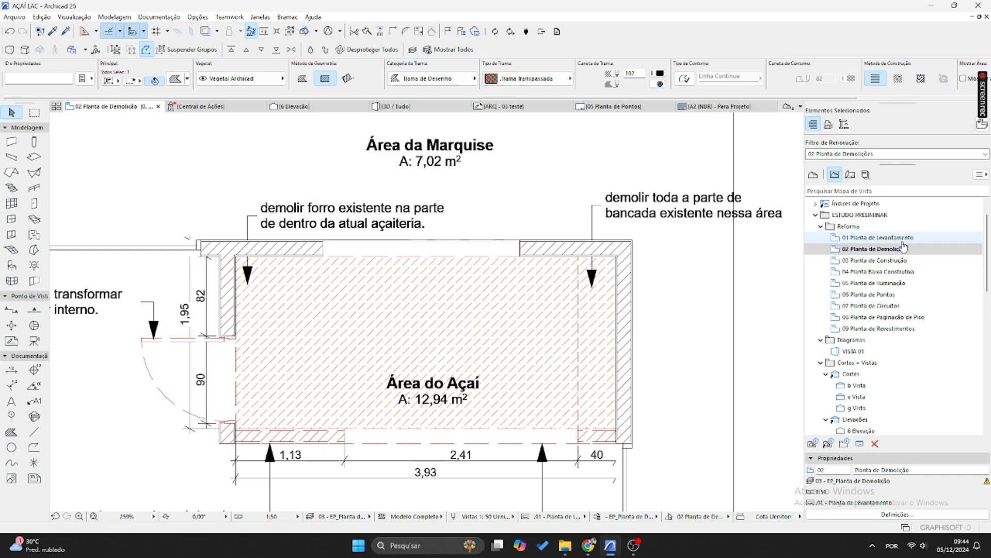
pyautogui.click(878, 260)
pyautogui.click(897, 273)
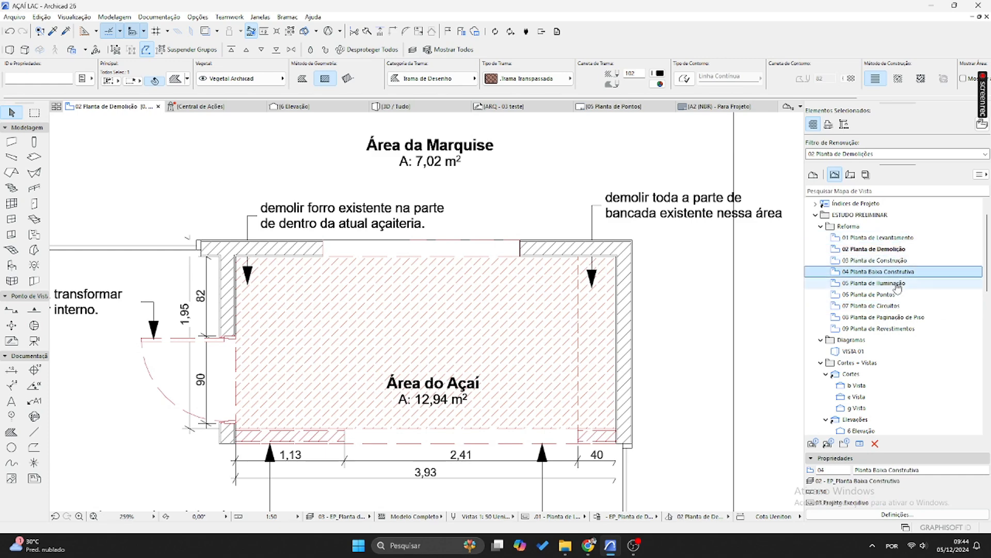
pyautogui.click(898, 285)
pyautogui.click(900, 296)
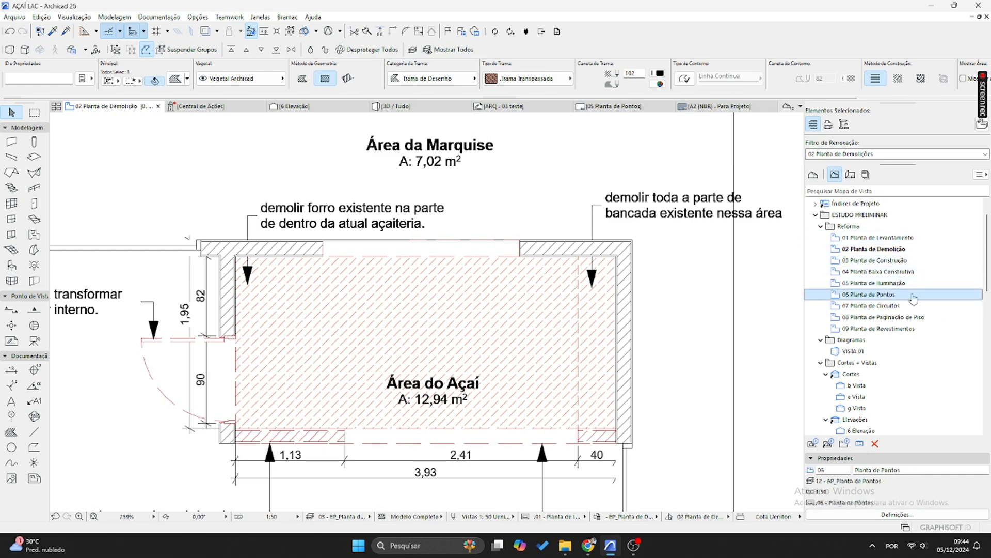
pyautogui.click(898, 305)
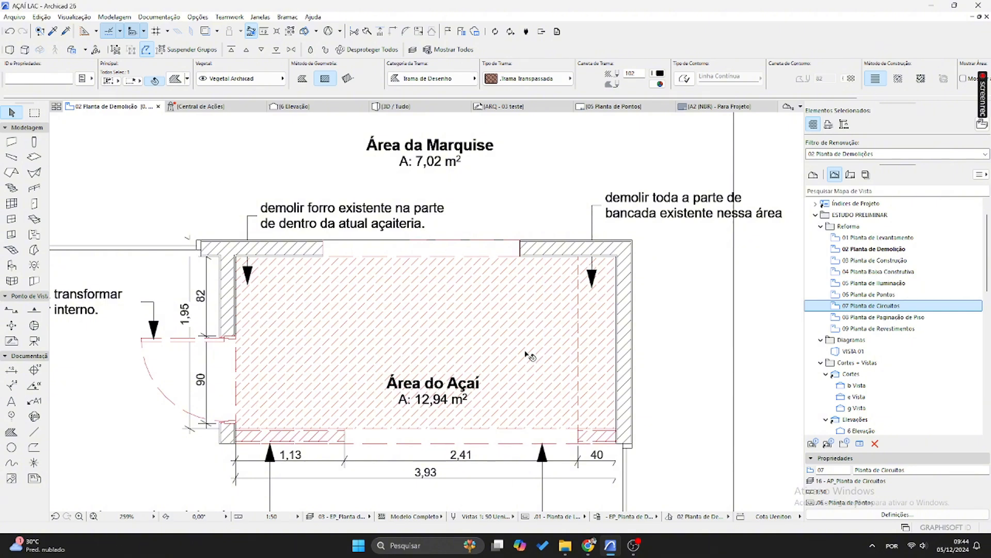
# - Open the 08 Planta de Paginação de Piso and 09 Planta de Revestimentos views to examine the floor layout and wall finishes
pyautogui.doubleClick(877, 317)
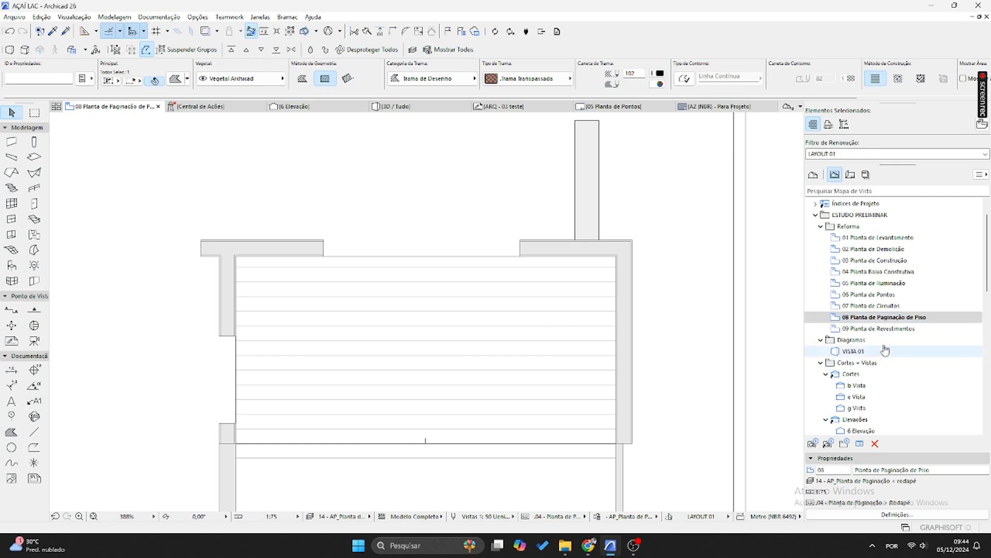
pyautogui.click(883, 331)
pyautogui.doubleClick(883, 330)
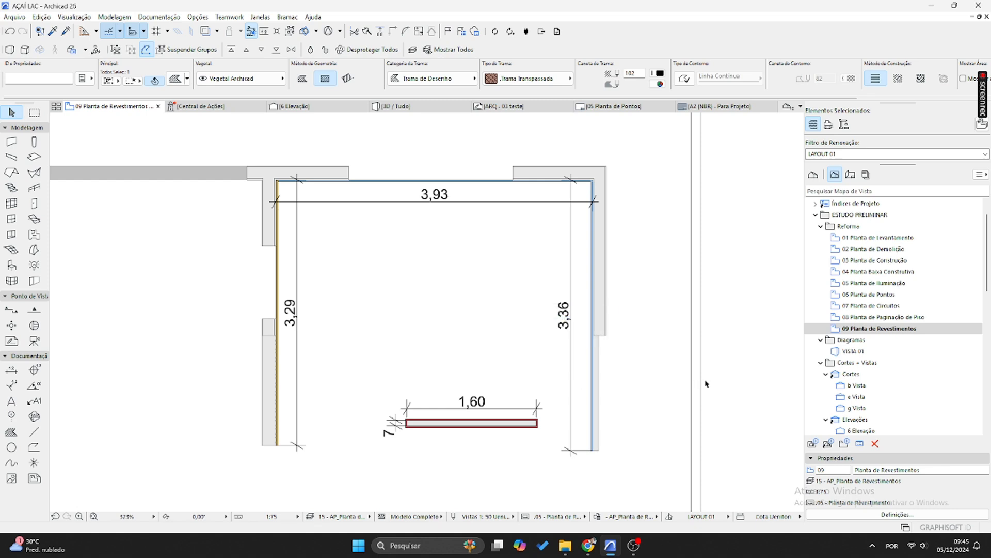
pyautogui.scroll(-2, 552, 323)
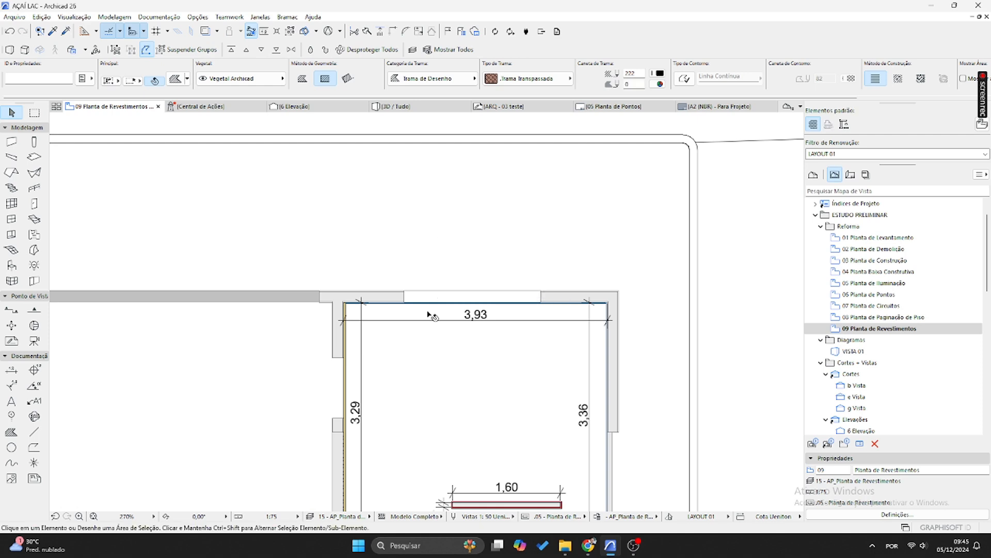
pyautogui.press('Escape')
pyautogui.moveTo(441, 328); pyautogui.dragTo(417, 355, button='middle')
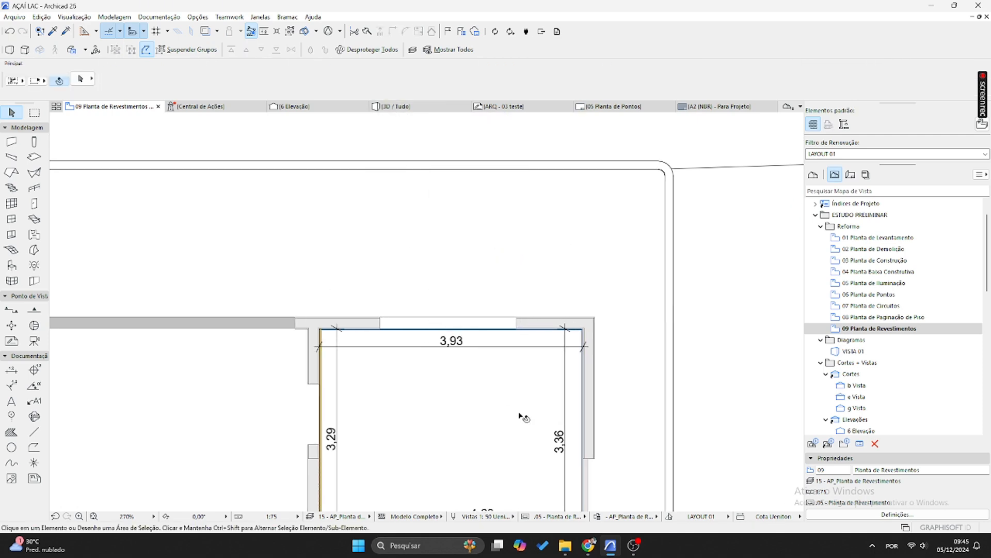
# - Switch to the 3D model and examine the tiled facade beside the glazed door
pyautogui.click(423, 108)
pyautogui.scroll(-3, 476, 246)
pyautogui.keyDown('shift'); pyautogui.moveTo(476, 246); pyautogui.dragTo(916, 246, button='middle'); pyautogui.keyUp('shift')
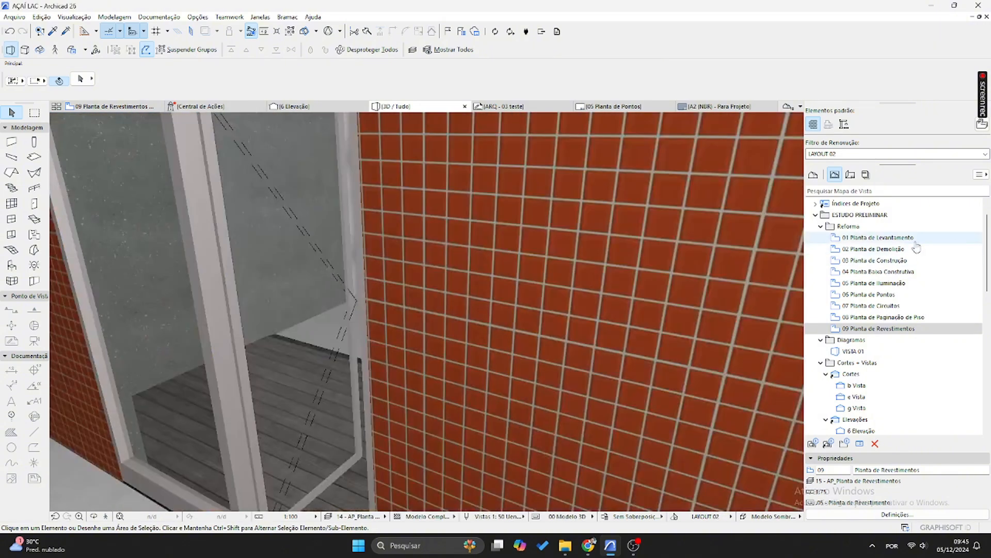
# - Apply the 00 Modelo 3D layer combination to the 3D model and bring the shop's corner facade into view
pyautogui.scroll(-5, 400, 275)
pyautogui.keyDown('shift'); pyautogui.moveTo(401, 275); pyautogui.dragTo(492, 351, button='middle'); pyautogui.keyUp('shift')
pyautogui.click(359, 516)
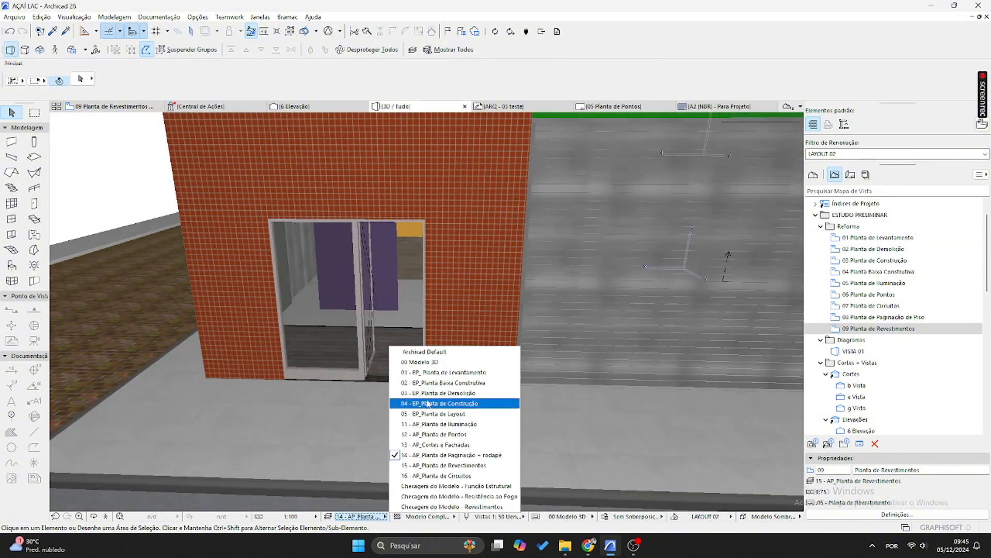
pyautogui.click(407, 363)
pyautogui.keyDown('shift'); pyautogui.moveTo(397, 278); pyautogui.dragTo(321, 186, button='middle'); pyautogui.keyUp('shift')
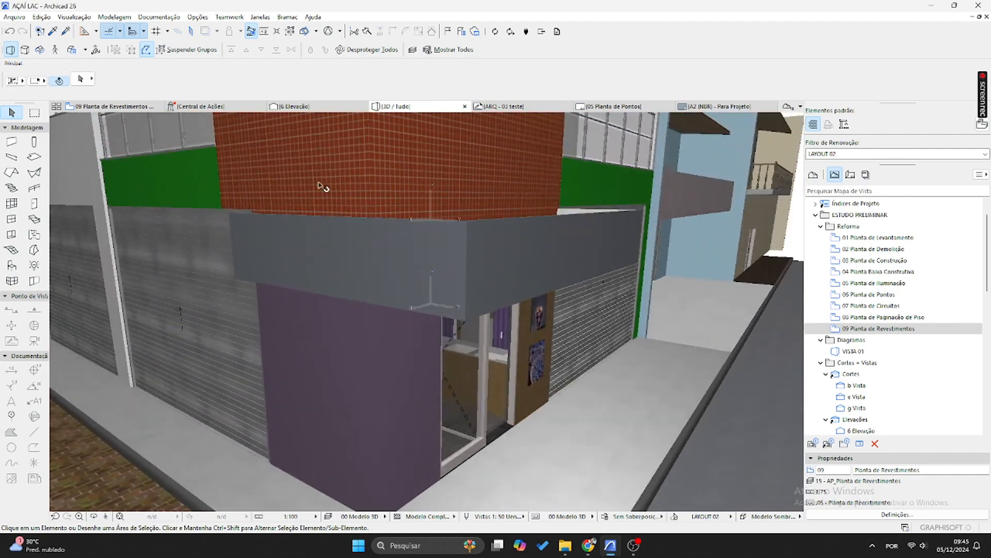
# - Find the ARQ - Marquise layer in the layer settings and make it visible in the 3D model
pyautogui.click(328, 517)
pyautogui.write('re')
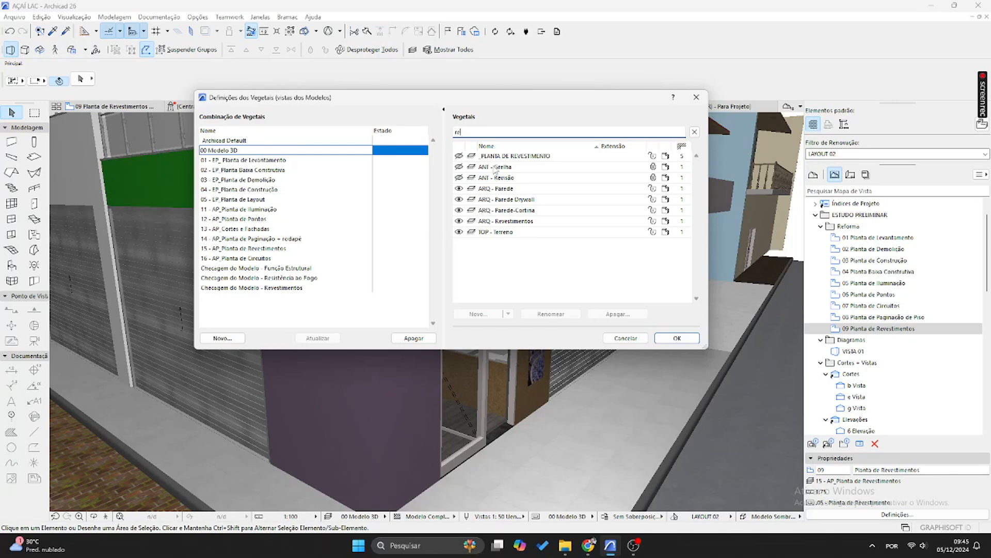
pyautogui.write('ma')
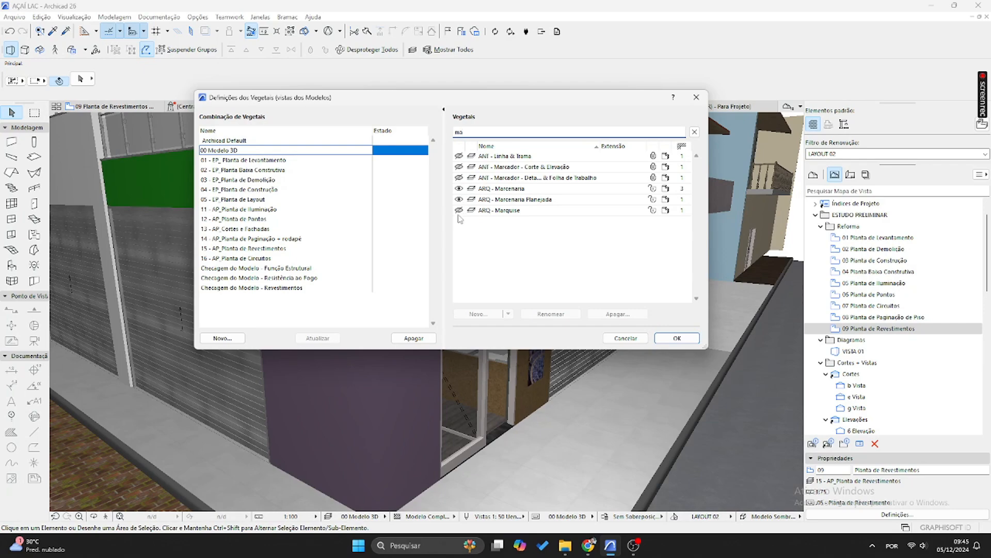
pyautogui.click(459, 210)
pyautogui.click(677, 337)
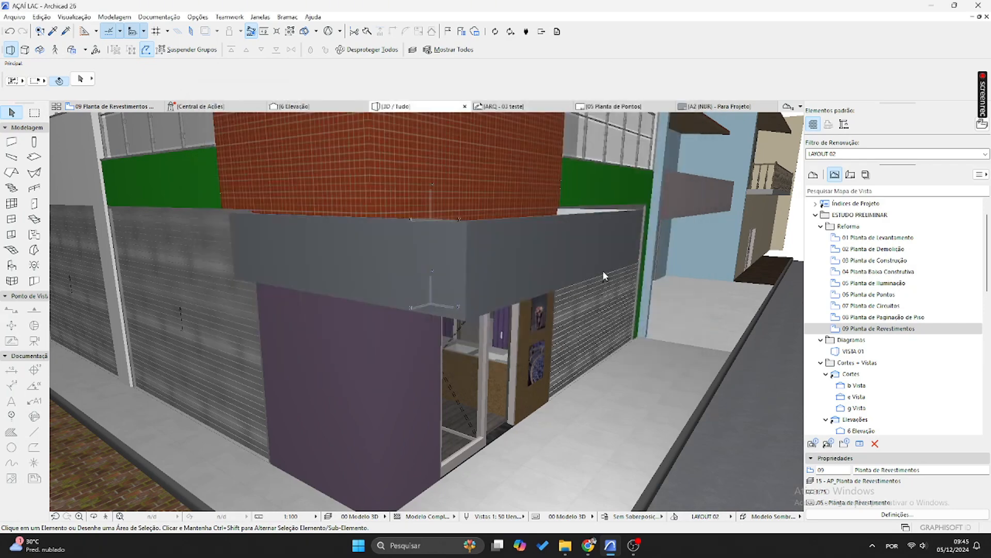
pyautogui.keyDown('shift'); pyautogui.moveTo(593, 292); pyautogui.dragTo(555, 207, button='middle'); pyautogui.keyUp('shift')
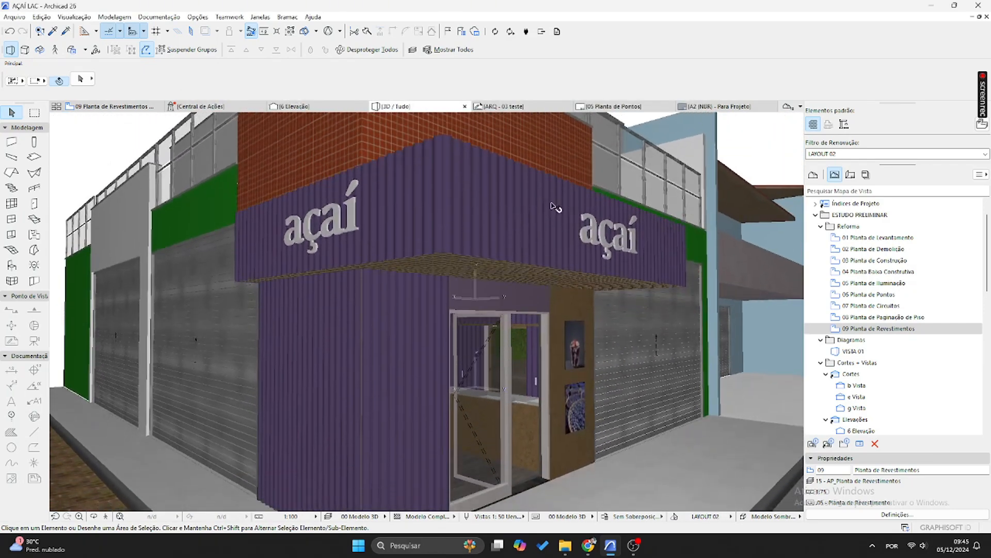
pyautogui.scroll(-2, 519, 255)
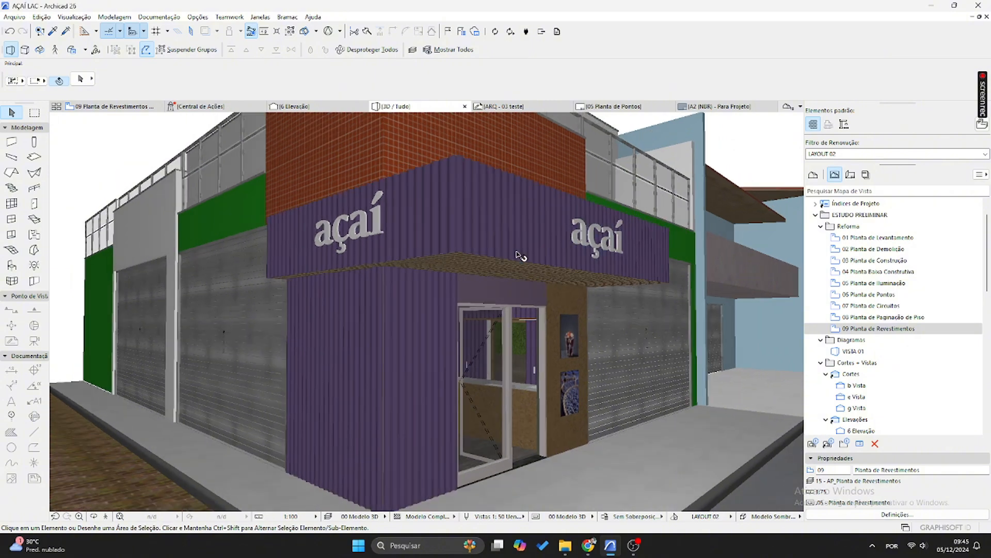
pyautogui.moveTo(400, 210); pyautogui.dragTo(474, 281, button='middle')
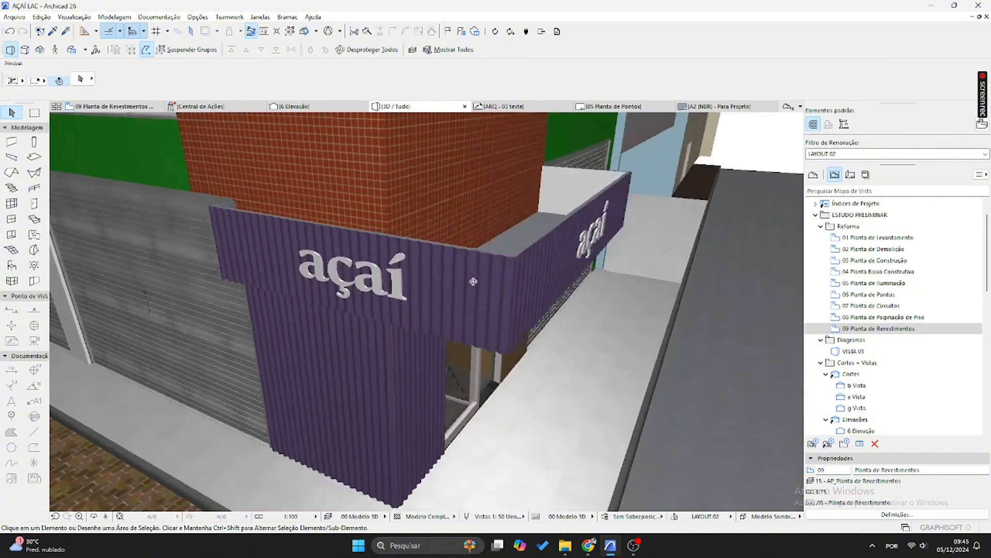
# - Select the canopy's corrugated panels and both açaí letterings to inspect them, clear the selection, and examine the front facade
pyautogui.click(487, 261)
pyautogui.keyDown('shift'); pyautogui.click(570, 188); pyautogui.keyUp('shift')
pyautogui.keyDown('shift'); pyautogui.click(529, 281); pyautogui.keyUp('shift')
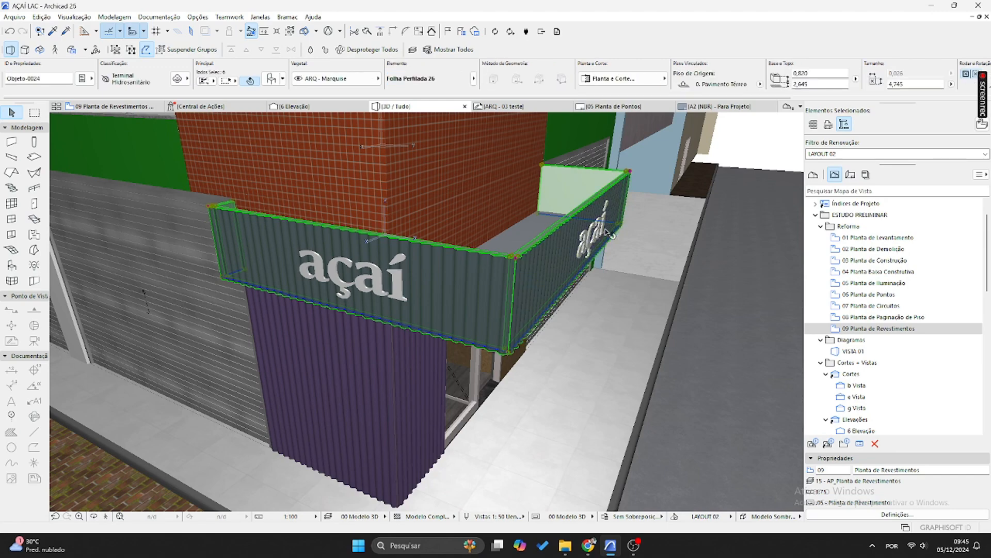
pyautogui.keyDown('shift'); pyautogui.click(593, 230); pyautogui.keyUp('shift')
pyautogui.keyDown('shift'); pyautogui.click(337, 267); pyautogui.keyUp('shift')
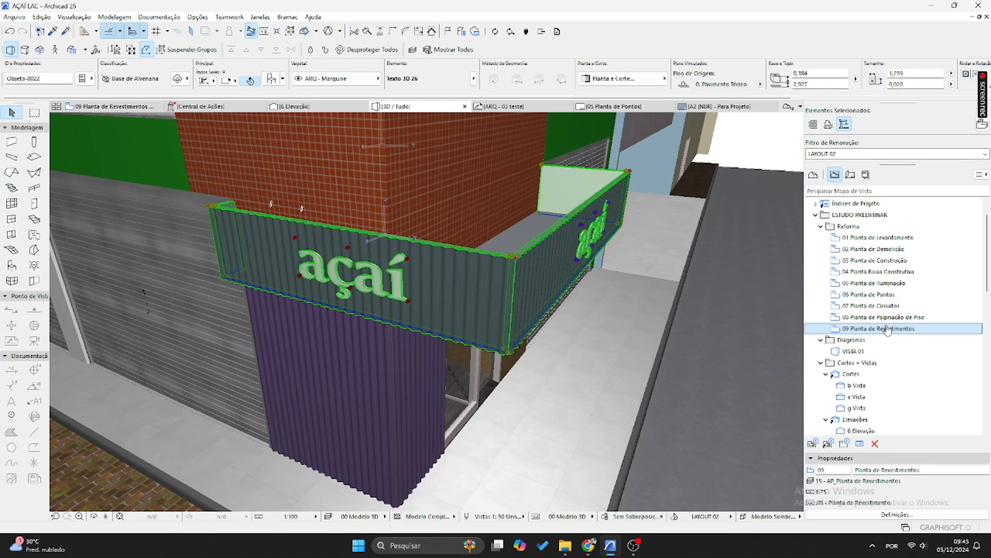
pyautogui.press('Escape')
pyautogui.keyDown('shift'); pyautogui.moveTo(735, 310); pyautogui.dragTo(327, 189, button='middle'); pyautogui.keyUp('shift')
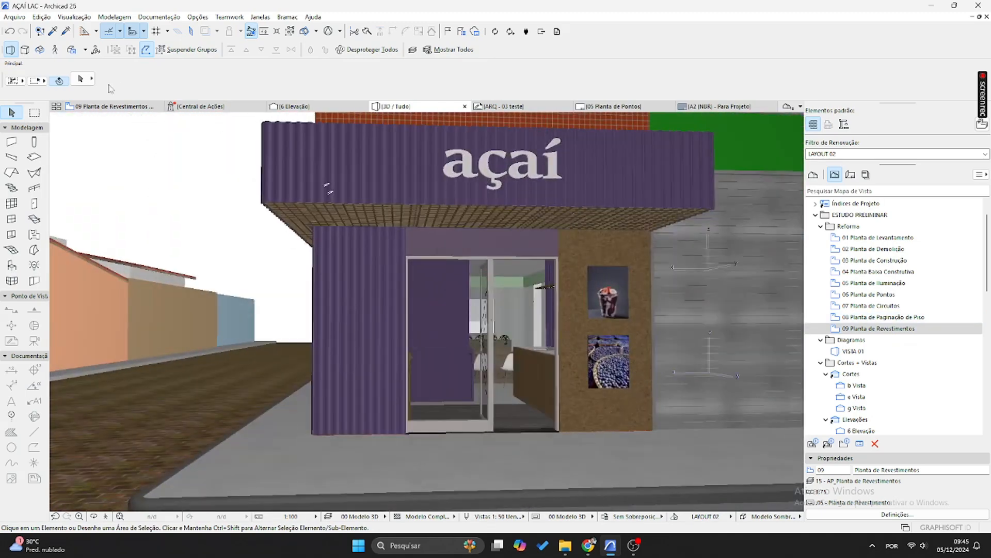
# - Open the 09 Planta de Revestimentos view and examine the dimensioned wall finishes of the room
pyautogui.click(111, 107)
pyautogui.click(878, 330)
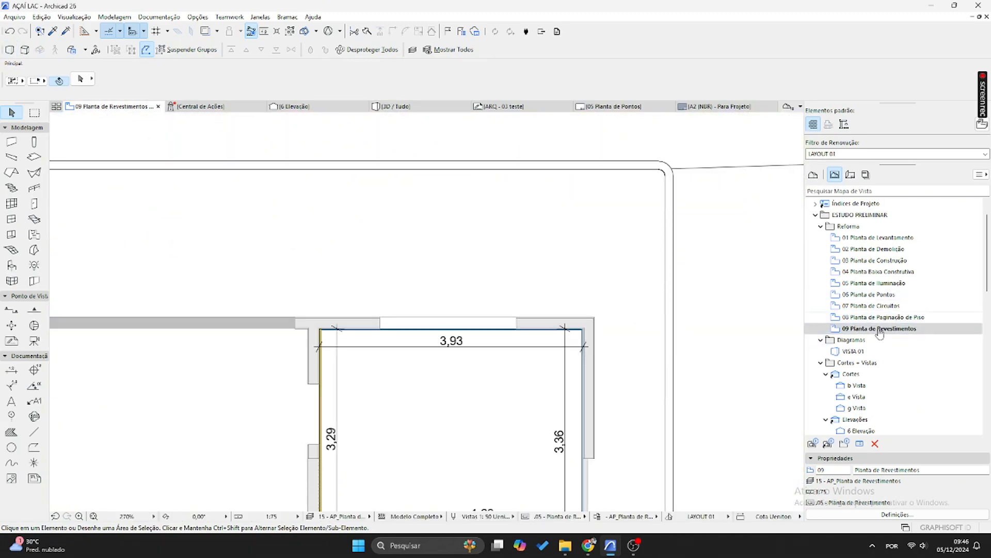
pyautogui.moveTo(530, 381); pyautogui.dragTo(538, 234, button='middle')
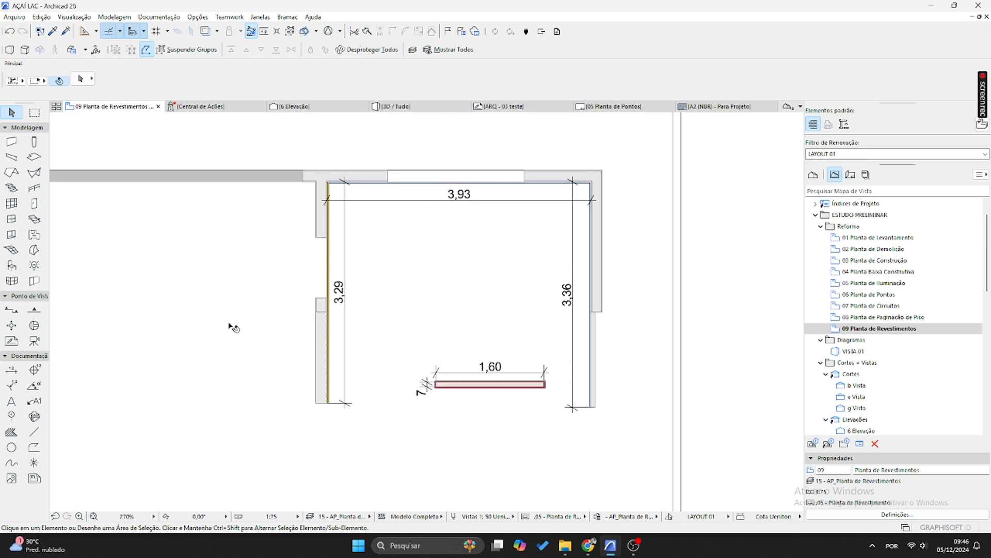
# - Open the 01 Planta de Levantamento view to work on the existing-conditions plan
pyautogui.click(876, 238)
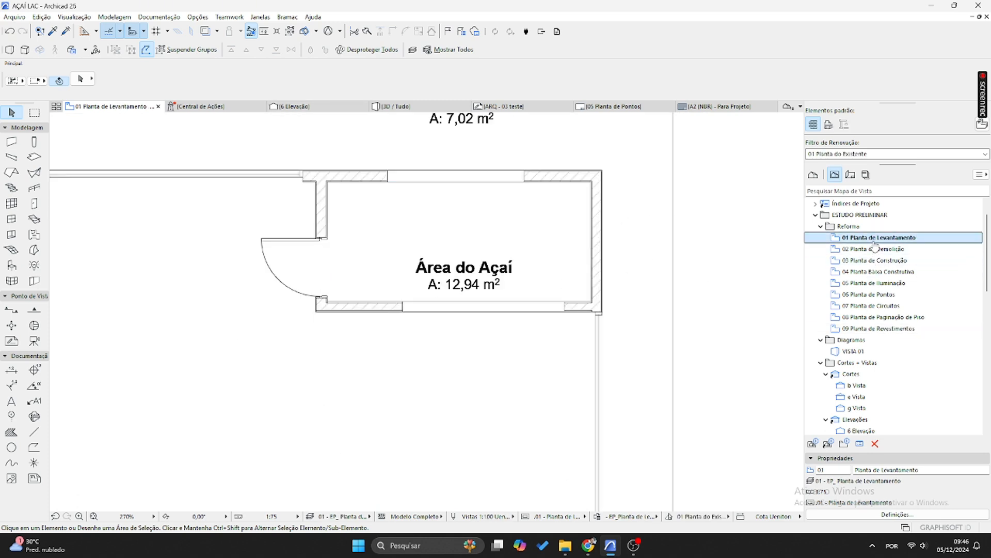
pyautogui.scroll(-1, 581, 283)
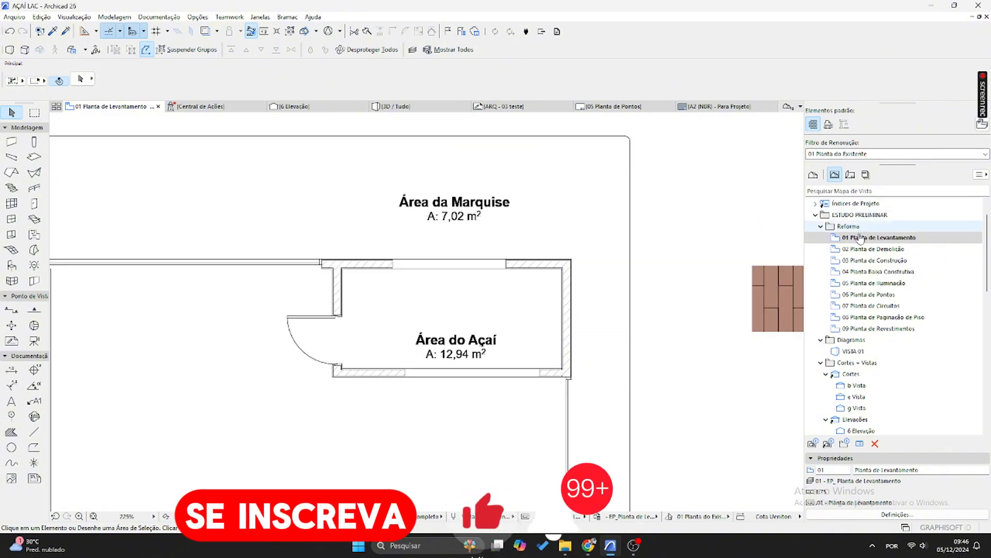
pyautogui.click(874, 249)
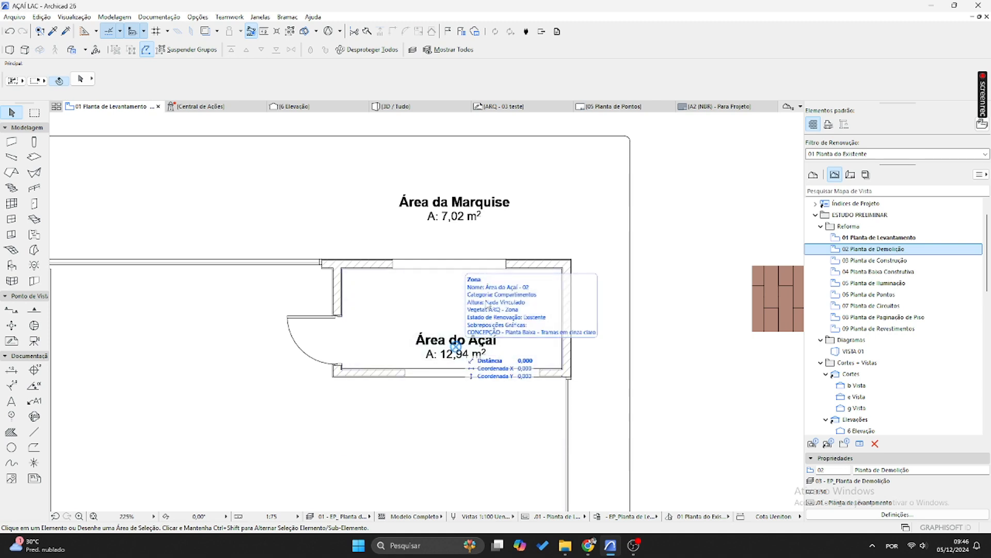
pyautogui.click(877, 238)
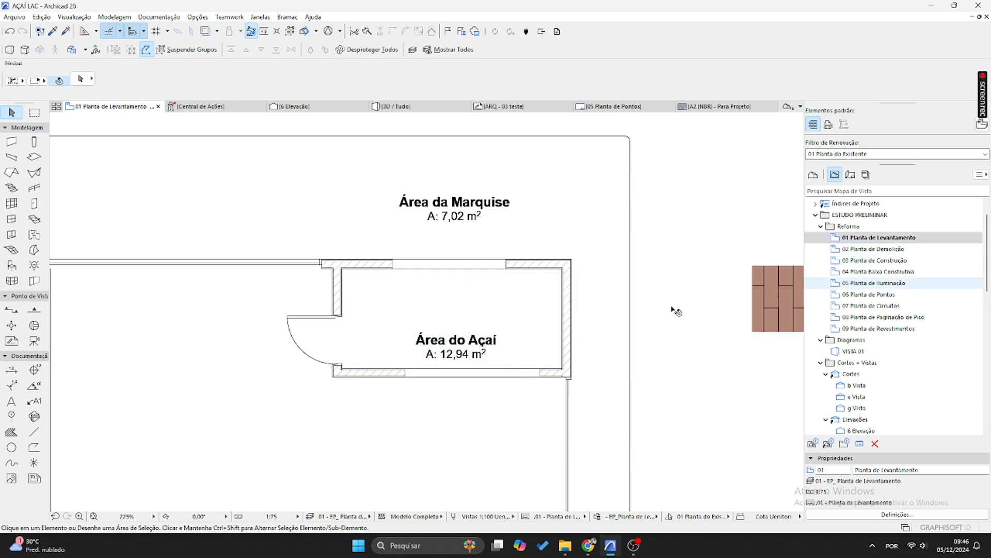
# - Delete the Área do Açaí zone from the survey plan
pyautogui.scroll(2, 413, 353)
pyautogui.click(473, 346)
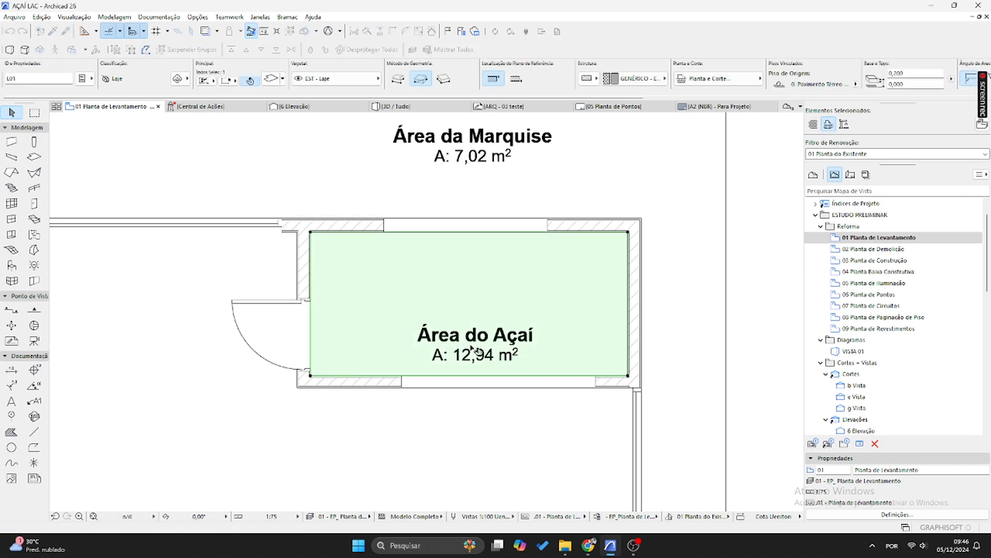
pyautogui.click(472, 349)
pyautogui.click(472, 350)
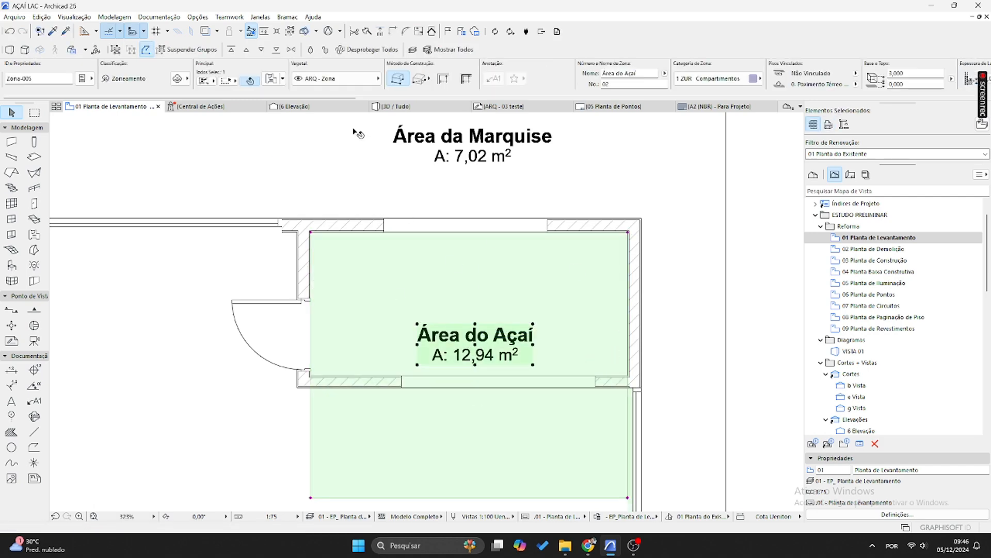
pyautogui.click(337, 79)
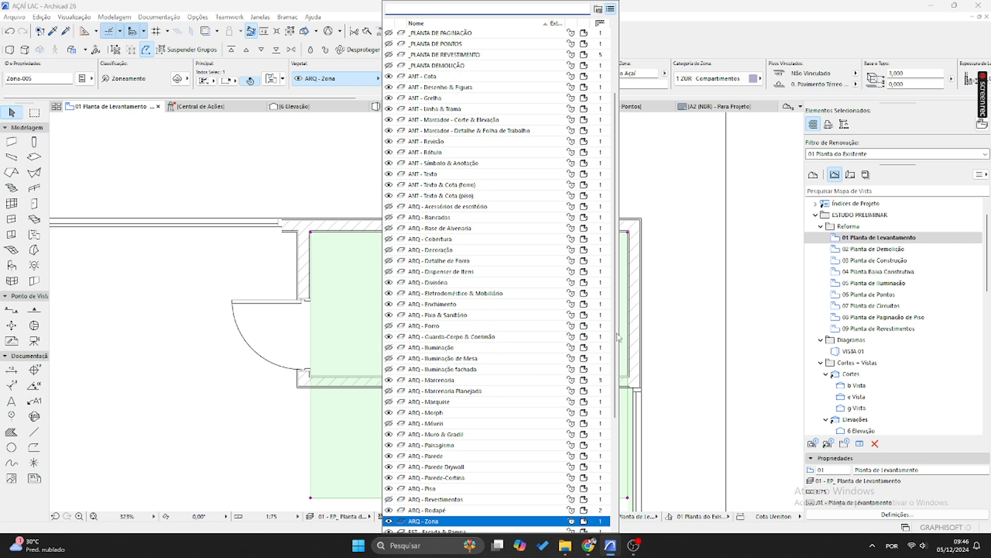
pyautogui.click(862, 139)
pyautogui.press('Delete')
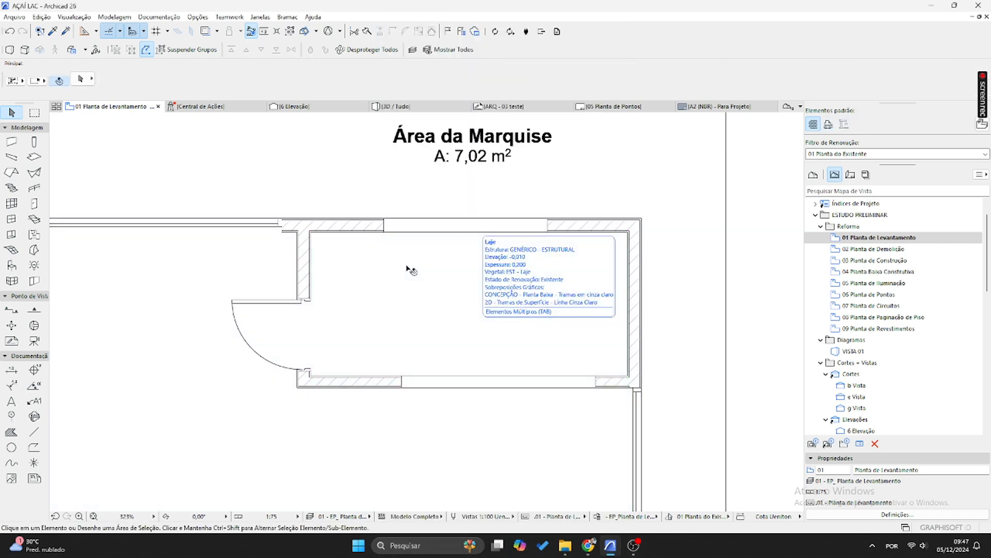
# - Delete the Área da Marquise zone above the shop room
pyautogui.scroll(2, 432, 333)
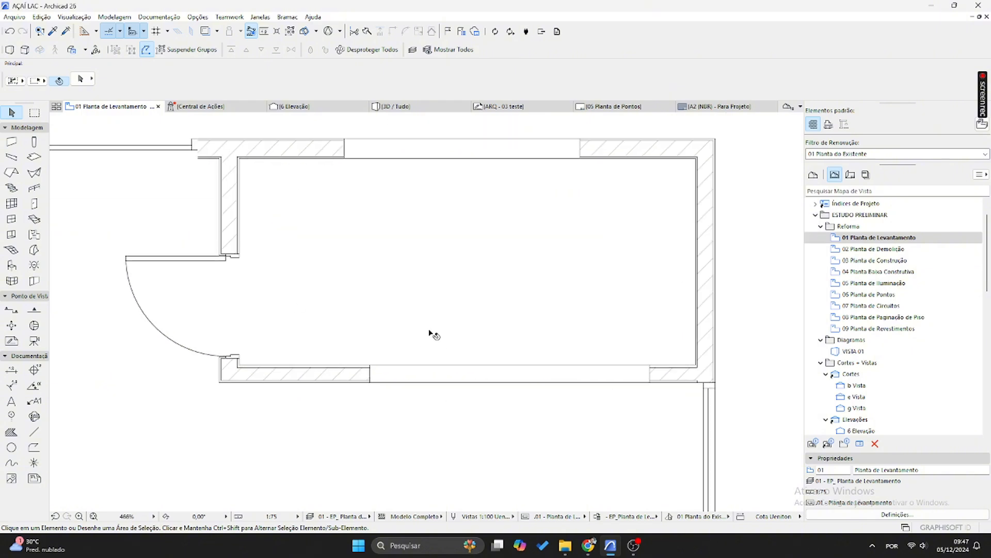
pyautogui.scroll(-2, 431, 333)
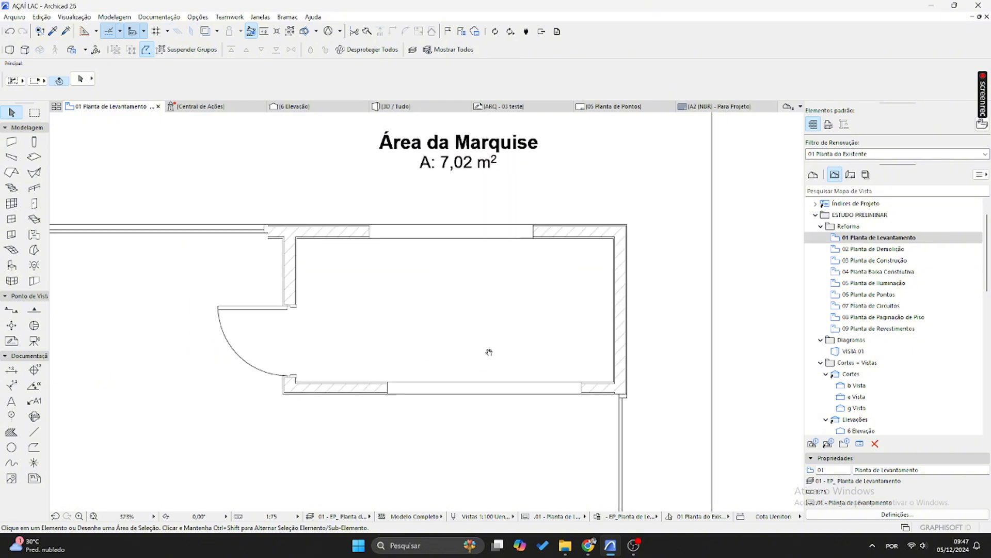
pyautogui.click(473, 160)
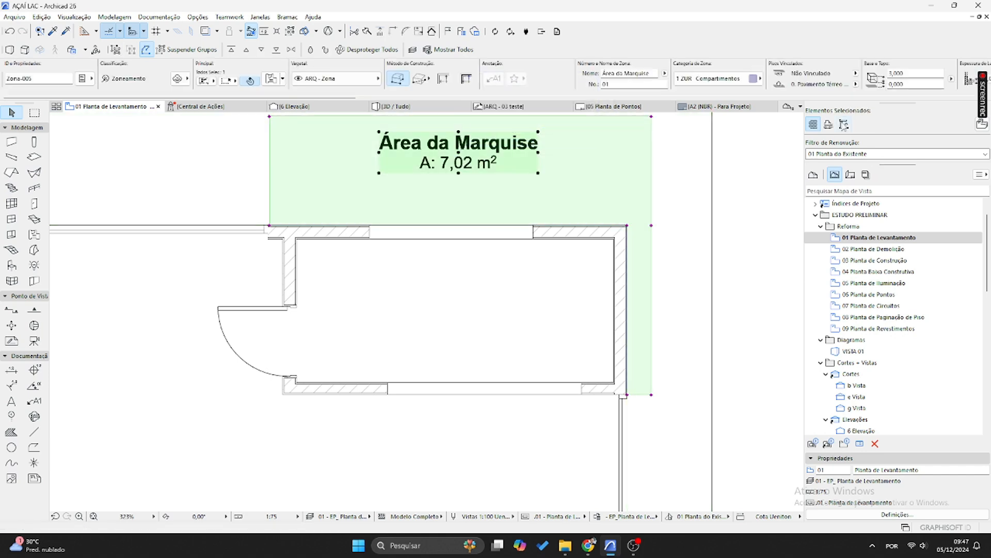
pyautogui.press('Delete')
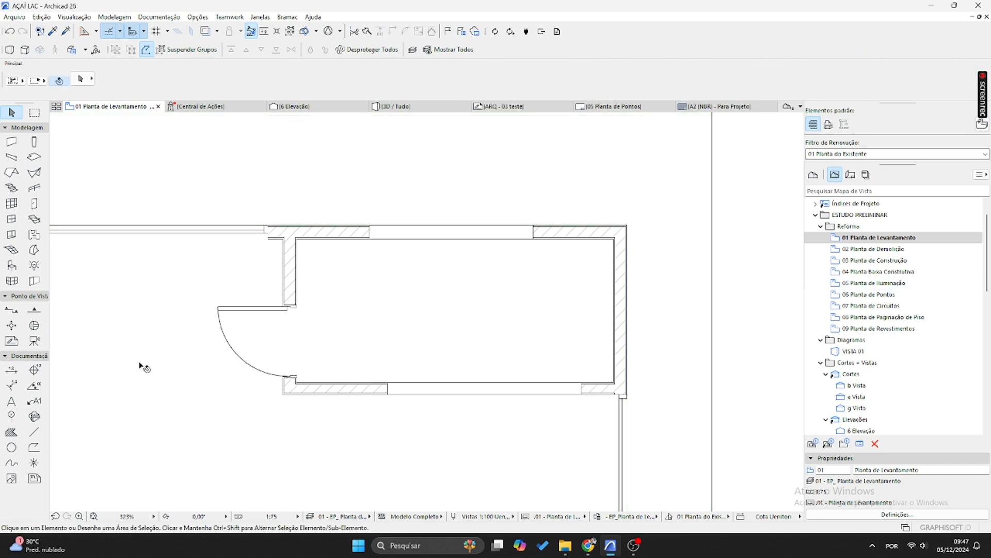
# - Create a rectangular zone between the inner wall corners of the shop room and place its label near the room's centre
pyautogui.click(34, 234)
pyautogui.scroll(4, 433, 265)
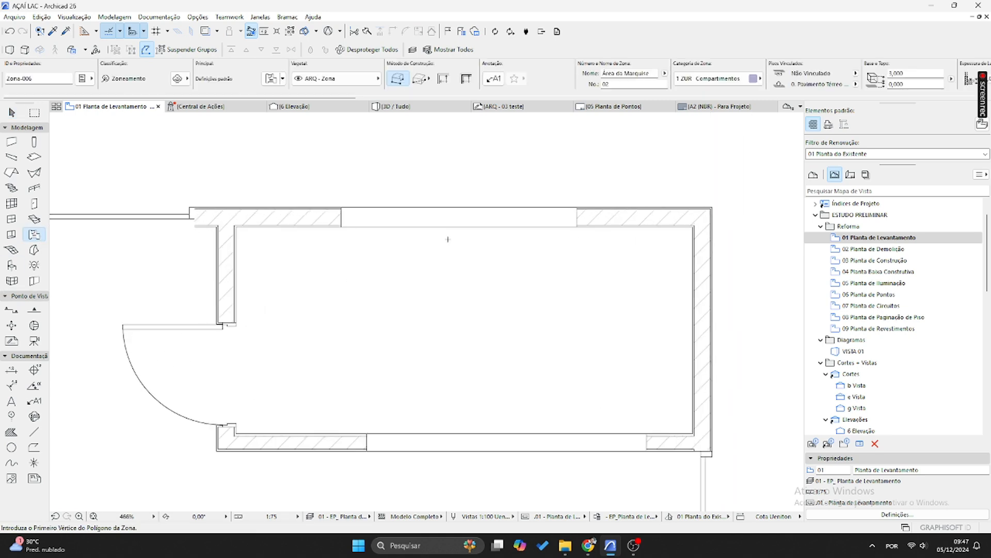
pyautogui.click(420, 83)
pyautogui.scroll(3, 235, 227)
pyautogui.click(235, 226)
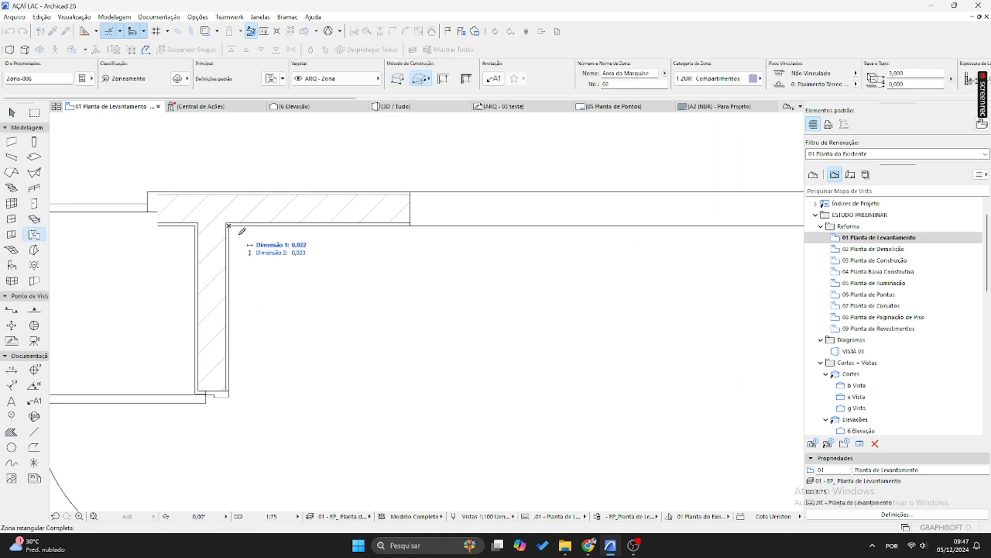
pyautogui.scroll(-4, 623, 398)
pyautogui.click(689, 448)
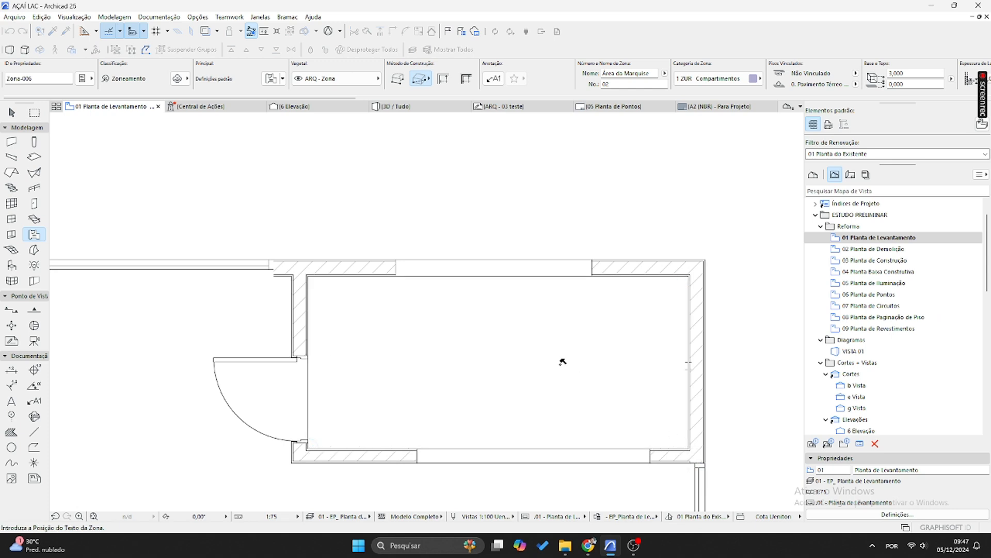
pyautogui.scroll(5, 312, 281)
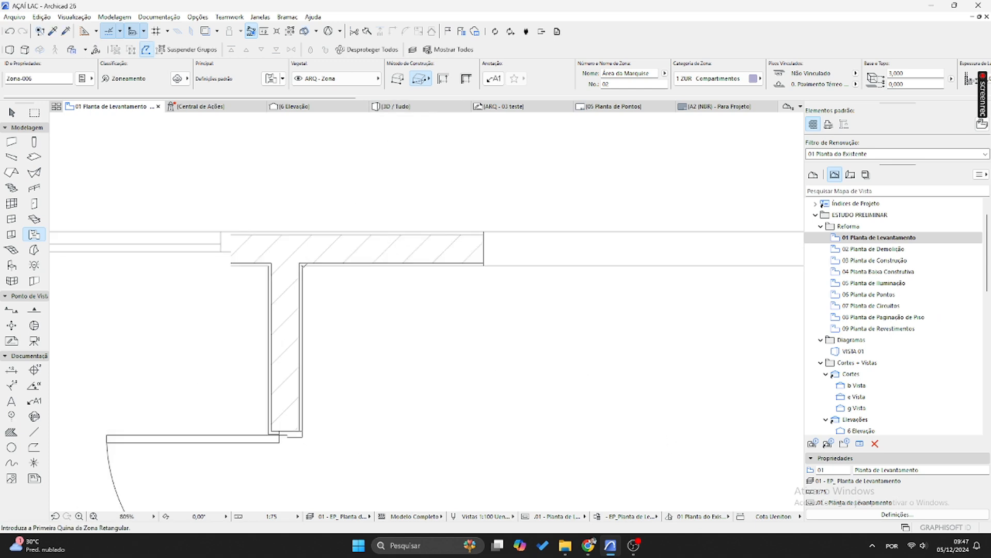
pyautogui.click(301, 265)
pyautogui.scroll(-5, 531, 372)
pyautogui.click(725, 428)
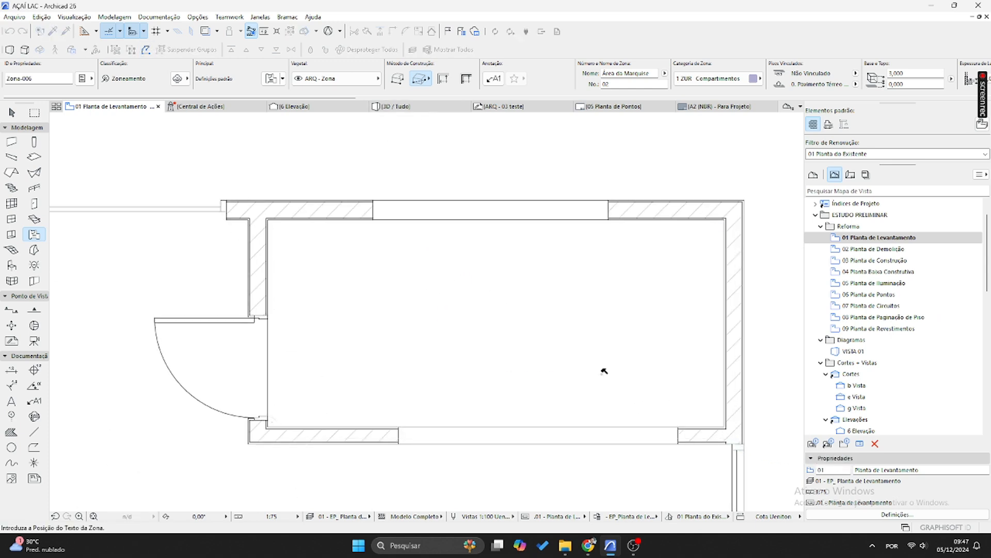
pyautogui.click(504, 314)
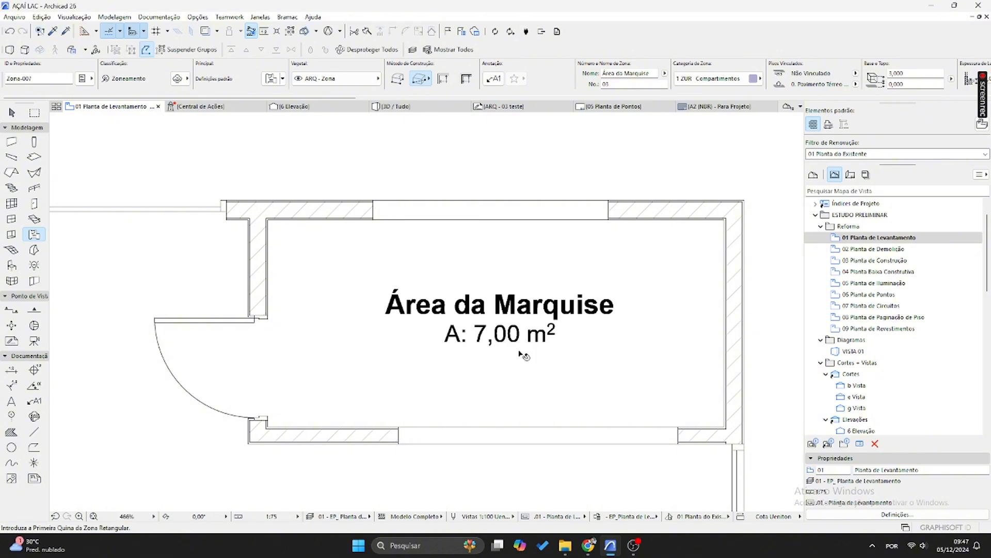
# - Rename the new zone in the shop room to Área da Açai
pyautogui.click(505, 317)
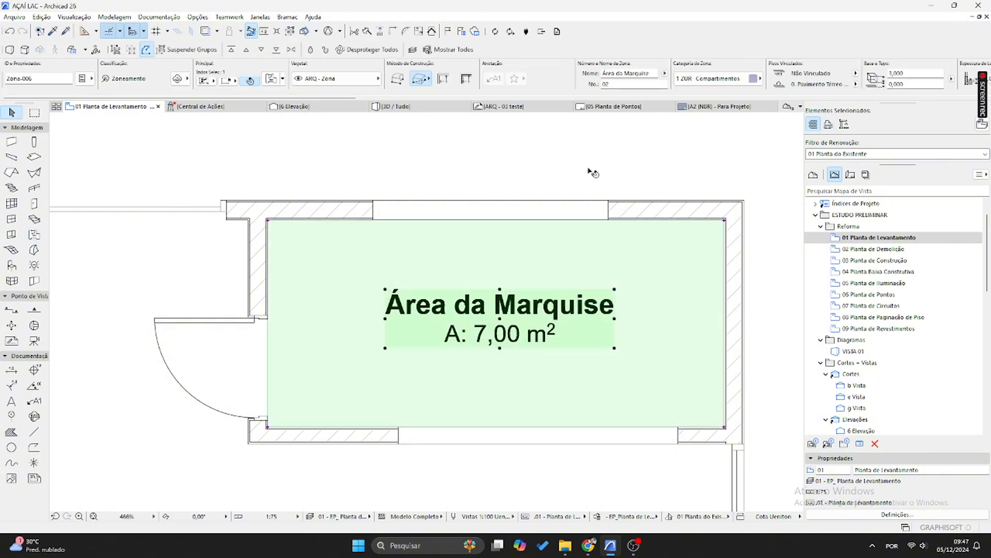
pyautogui.moveTo(624, 74); pyautogui.dragTo(647, 73)
pyautogui.write('adai')
pyautogui.press('Return')
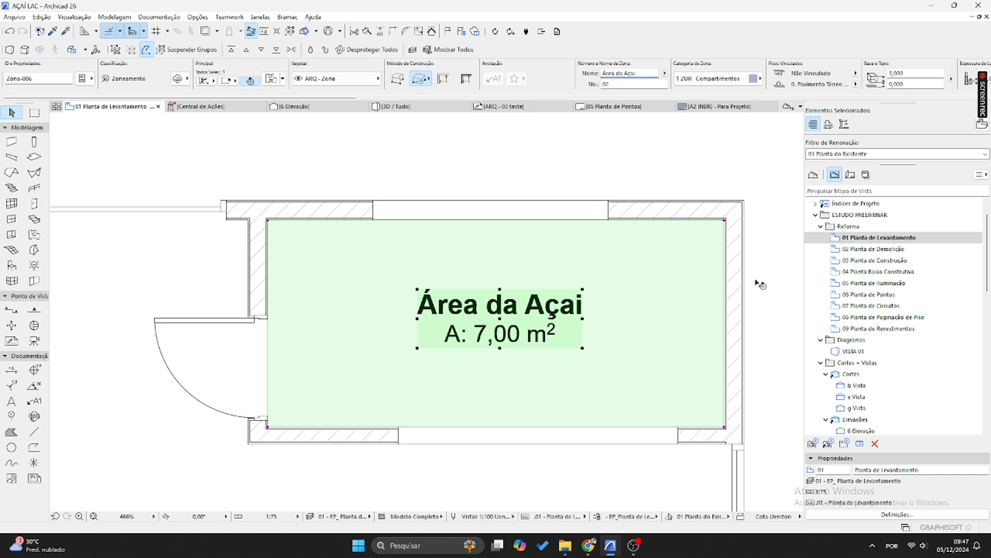
pyautogui.press('Escape')
# - Set the renovation status of the Área da Açai zone to A Demolir
pyautogui.click(500, 217)
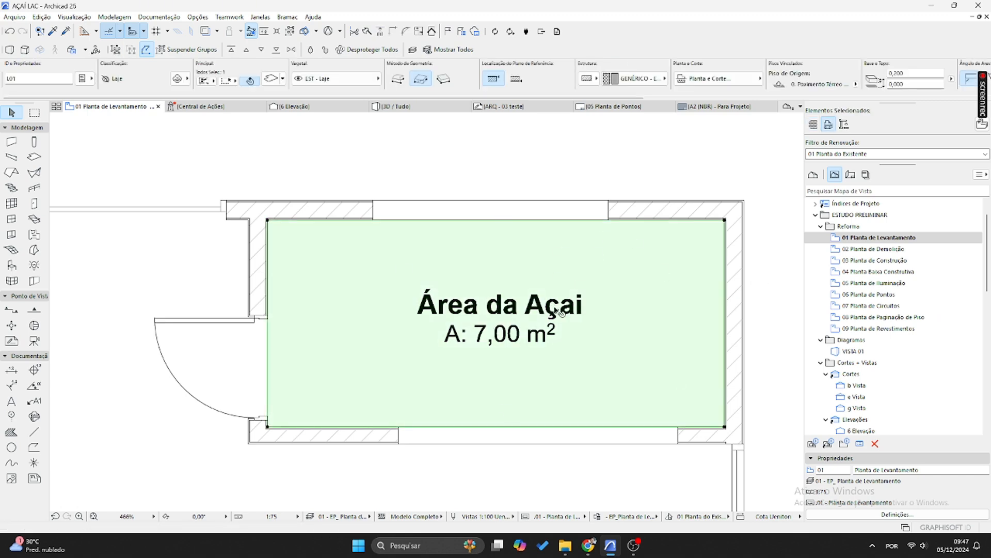
pyautogui.moveTo(555, 308); pyautogui.dragTo(564, 207, button='middle')
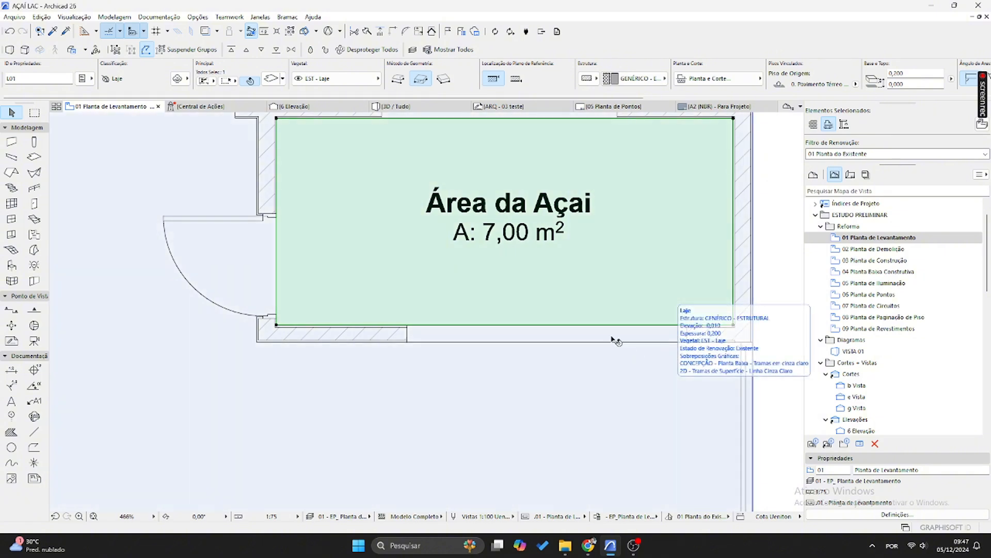
pyautogui.moveTo(547, 315); pyautogui.dragTo(531, 366, button='middle')
pyautogui.press('Escape')
pyautogui.click(504, 282)
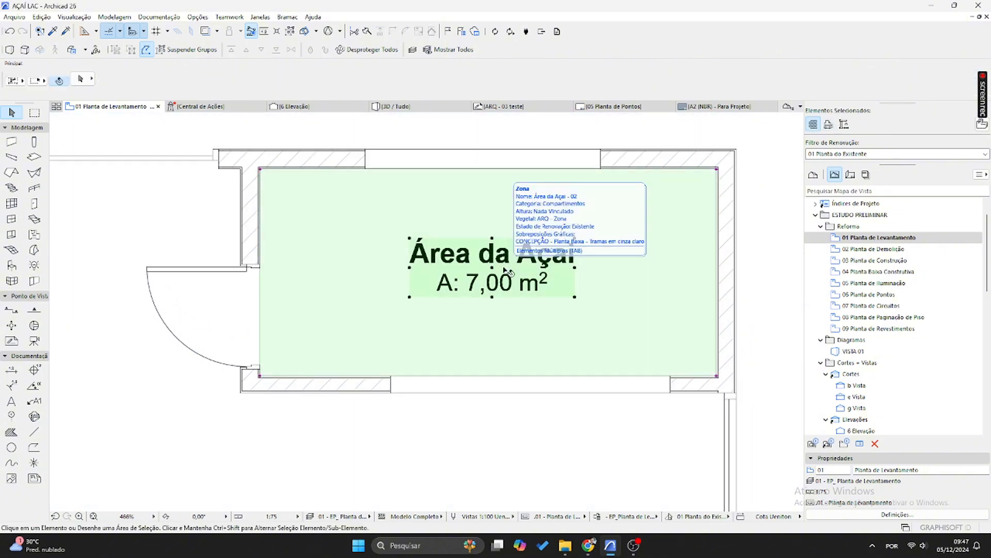
pyautogui.click(830, 125)
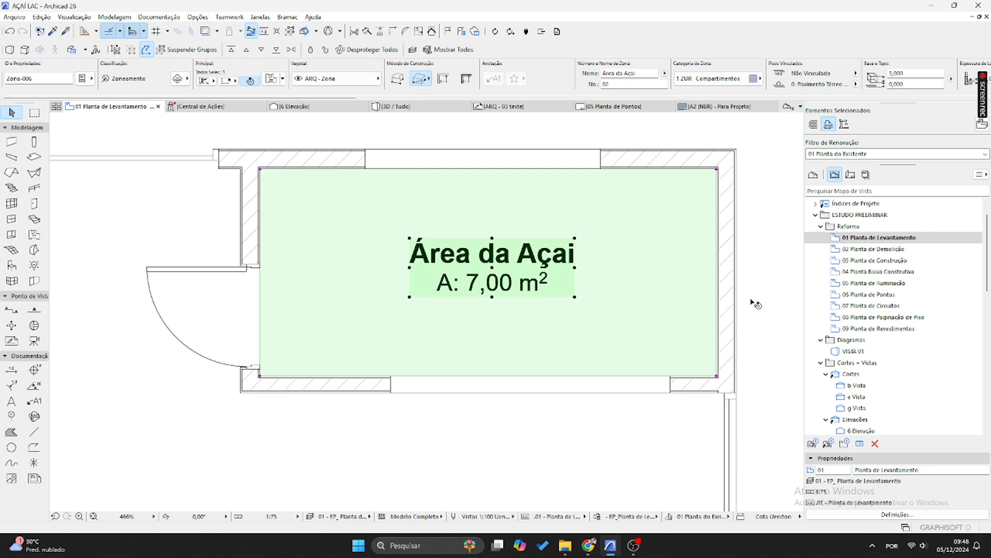
pyautogui.scroll(-1, 754, 328)
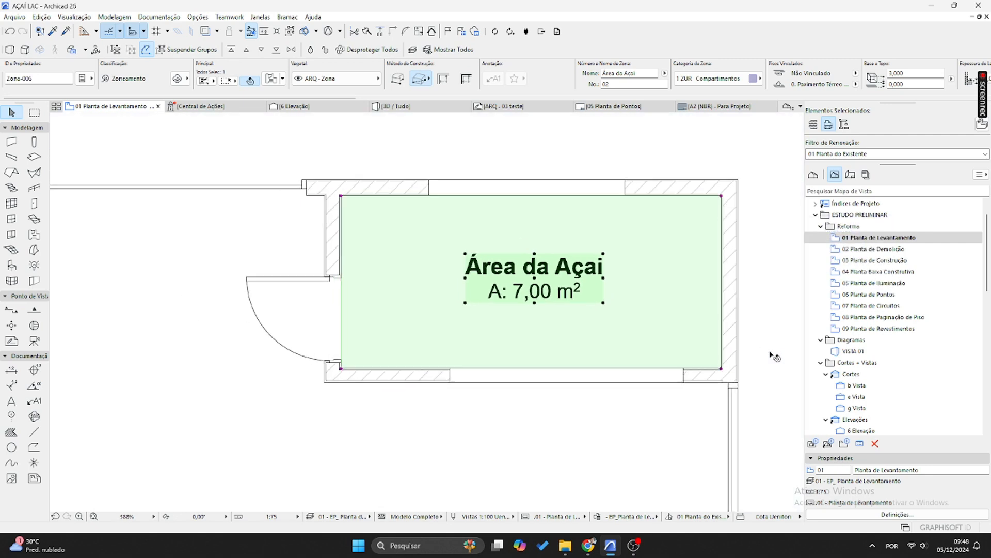
pyautogui.press('Escape')
# - Set the Dimension tool's default layer to _PLANTA DE LEVANTAMENTO
pyautogui.scroll(1, 130, 357)
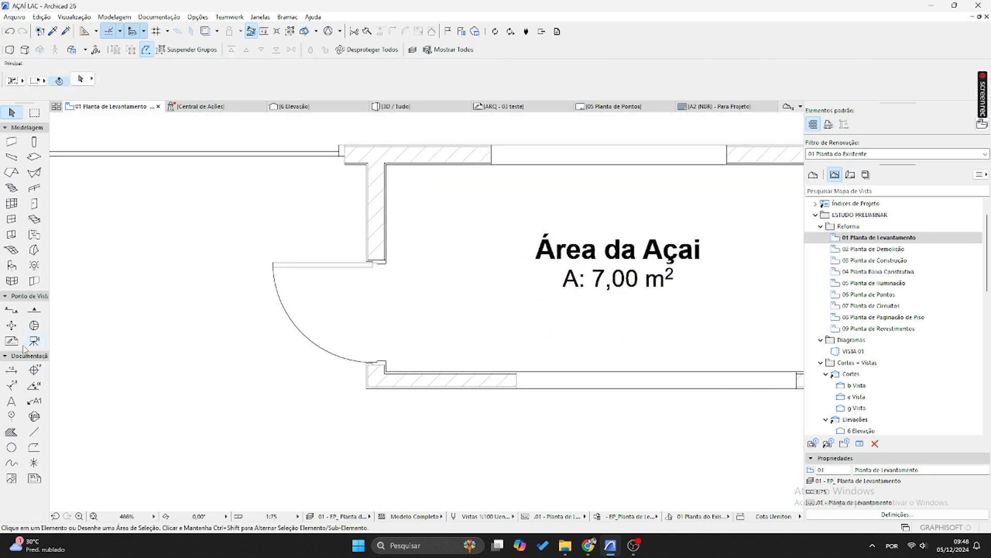
pyautogui.click(12, 370)
pyautogui.scroll(2, 449, 360)
pyautogui.scroll(2, 418, 368)
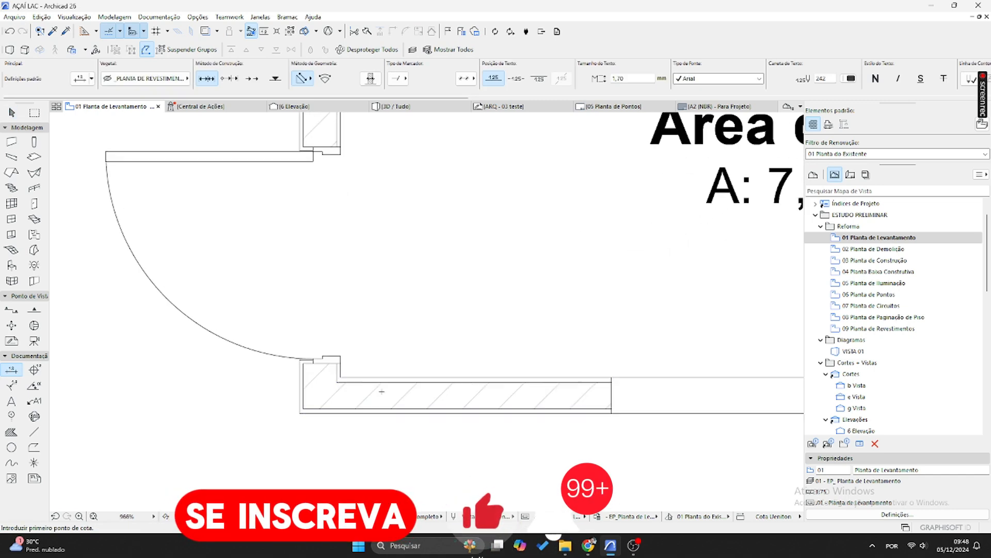
pyautogui.scroll(-2, 383, 393)
pyautogui.rightClick(377, 374)
pyautogui.click(435, 371)
pyautogui.scroll(-4, 430, 366)
pyautogui.moveTo(442, 326); pyautogui.dragTo(369, 344, button='middle')
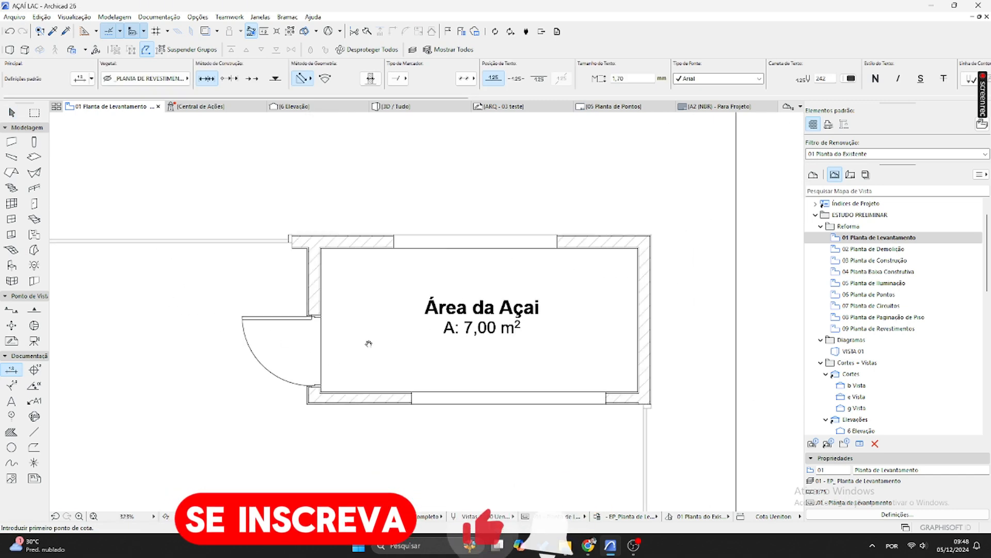
pyautogui.click(146, 79)
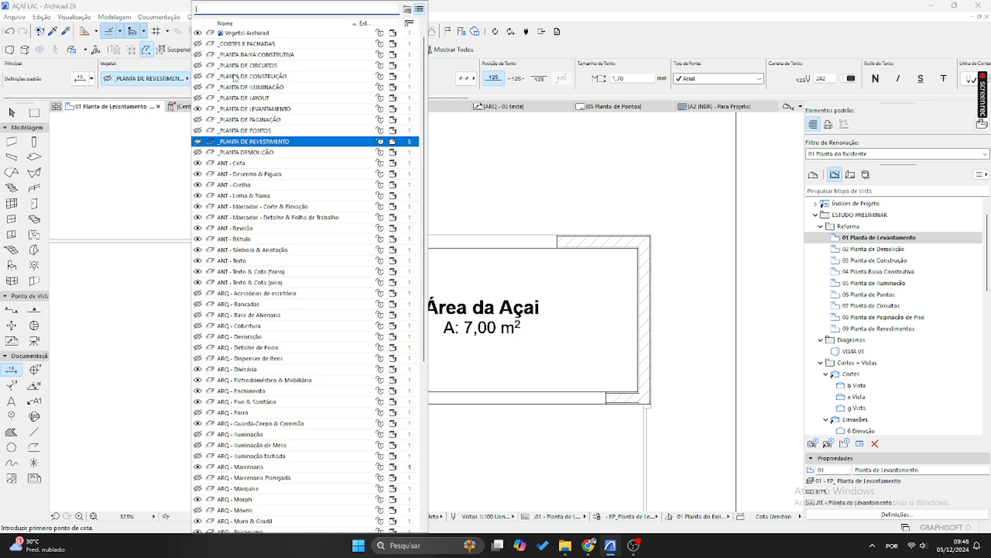
pyautogui.click(267, 110)
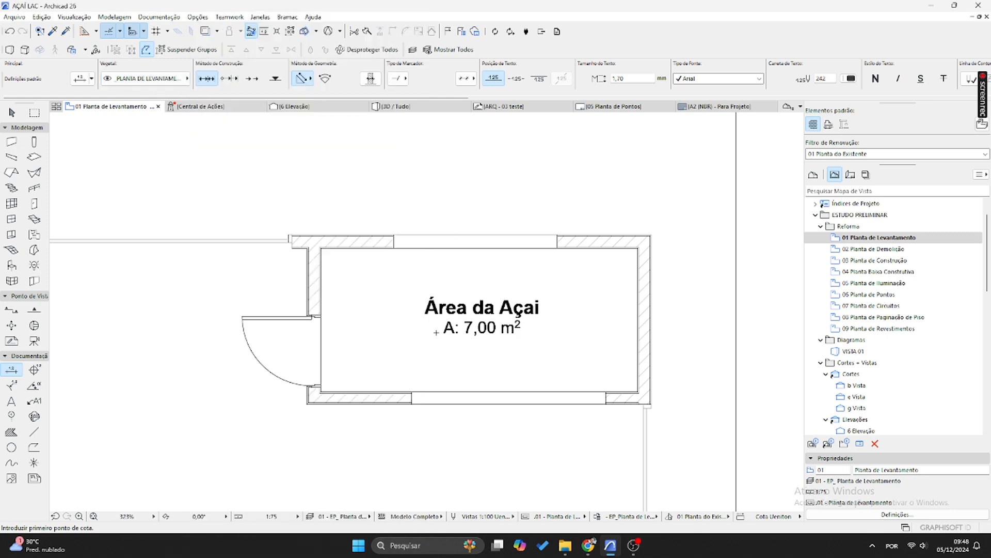
# - Dimension the shop room's inner depth between its lower and upper wall faces, placing the dimension inside the room near the door
pyautogui.scroll(5, 320, 382)
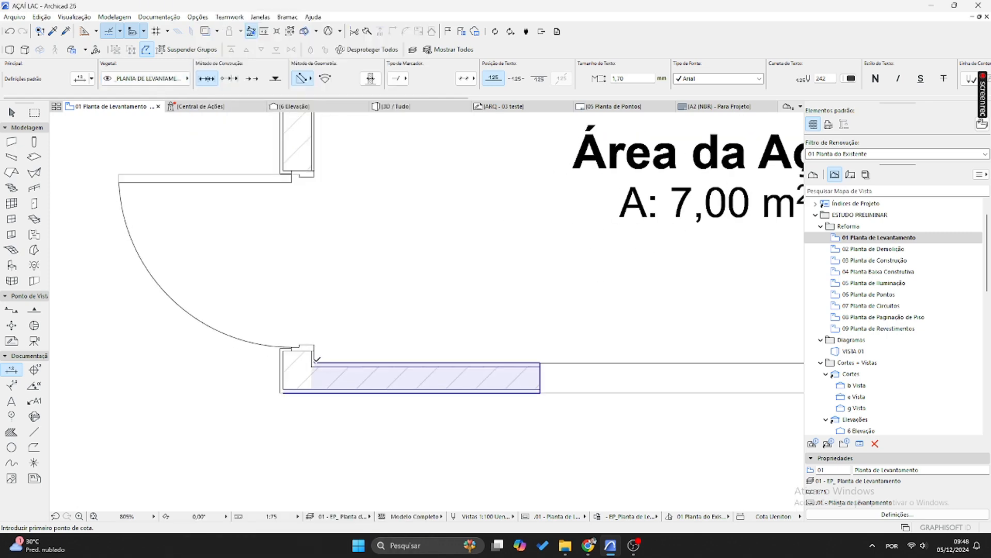
pyautogui.click(321, 392)
pyautogui.moveTo(328, 260); pyautogui.dragTo(345, 416, button='middle')
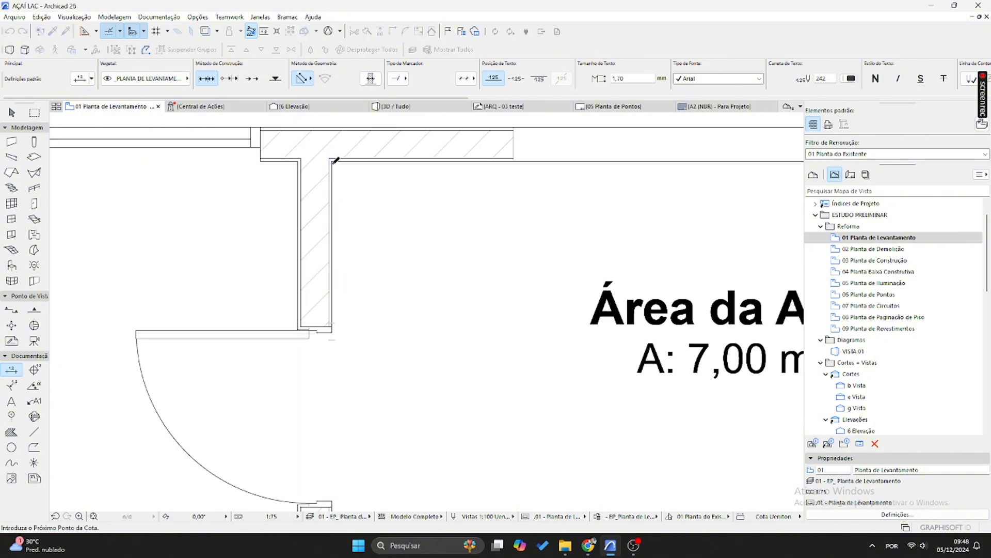
pyautogui.click(333, 162)
pyautogui.doubleClick(266, 204)
pyautogui.click(403, 287)
# - Dimension the shop room's inner length above the lower wall, keeping only the segment between the inner wall faces
pyautogui.scroll(-2, 574, 352)
pyautogui.moveTo(574, 351); pyautogui.dragTo(437, 303, button='middle')
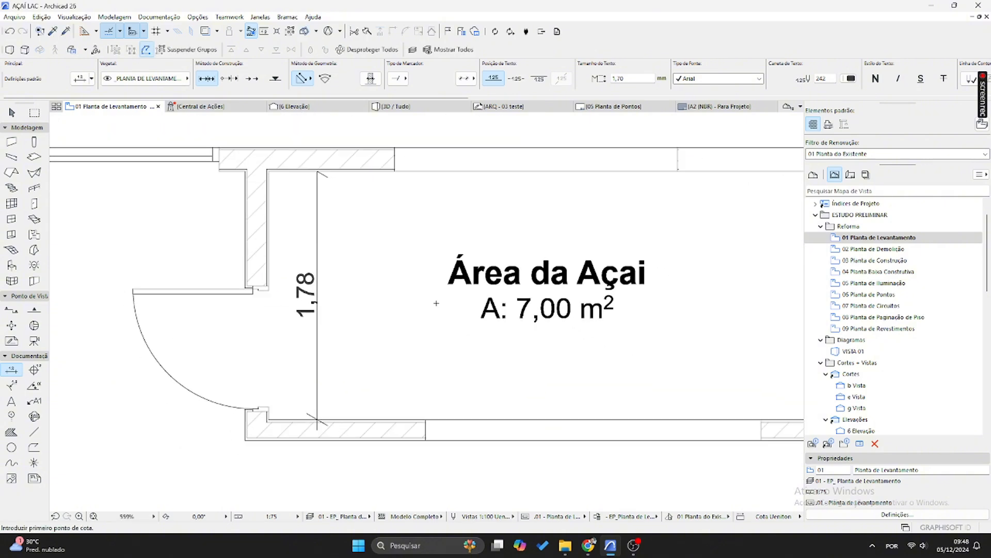
pyautogui.scroll(2, 364, 403)
pyautogui.click(200, 431)
pyautogui.scroll(-2, 364, 409)
pyautogui.moveTo(691, 399); pyautogui.dragTo(546, 376, button='middle')
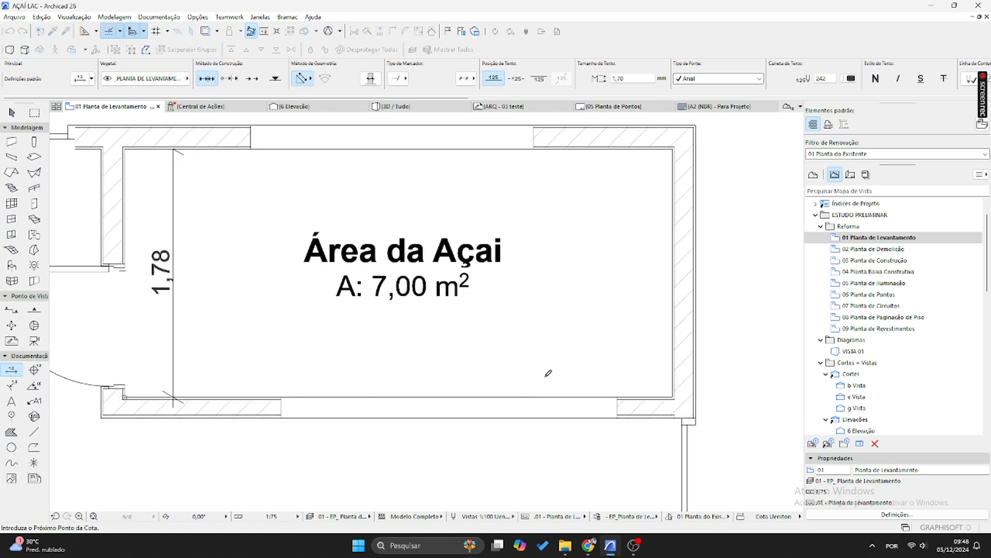
pyautogui.scroll(2, 549, 373)
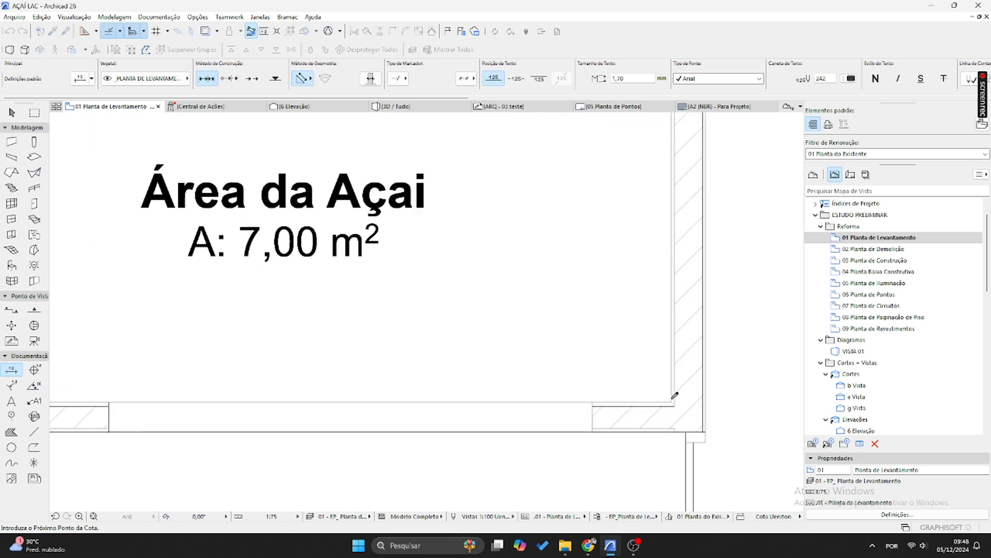
pyautogui.doubleClick(497, 360)
pyautogui.click(497, 357)
pyautogui.scroll(-1, 572, 362)
pyautogui.moveTo(593, 360); pyautogui.dragTo(640, 360, button='middle')
pyautogui.press('Escape')
pyautogui.click(701, 359)
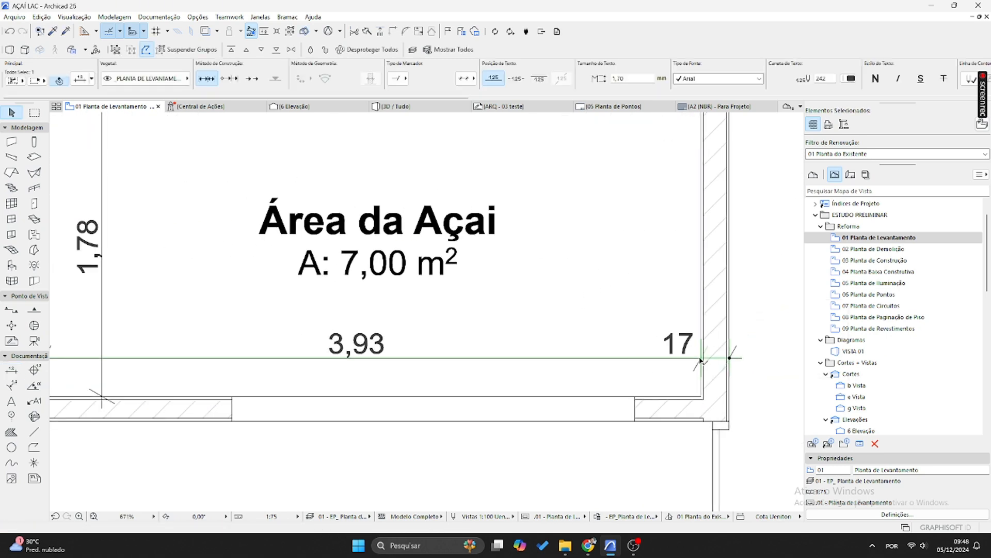
pyautogui.keyDown('ctrl'); pyautogui.click(729, 359); pyautogui.keyUp('ctrl')
pyautogui.scroll(-2, 600, 389)
pyautogui.moveTo(570, 376); pyautogui.dragTo(726, 326, button='middle')
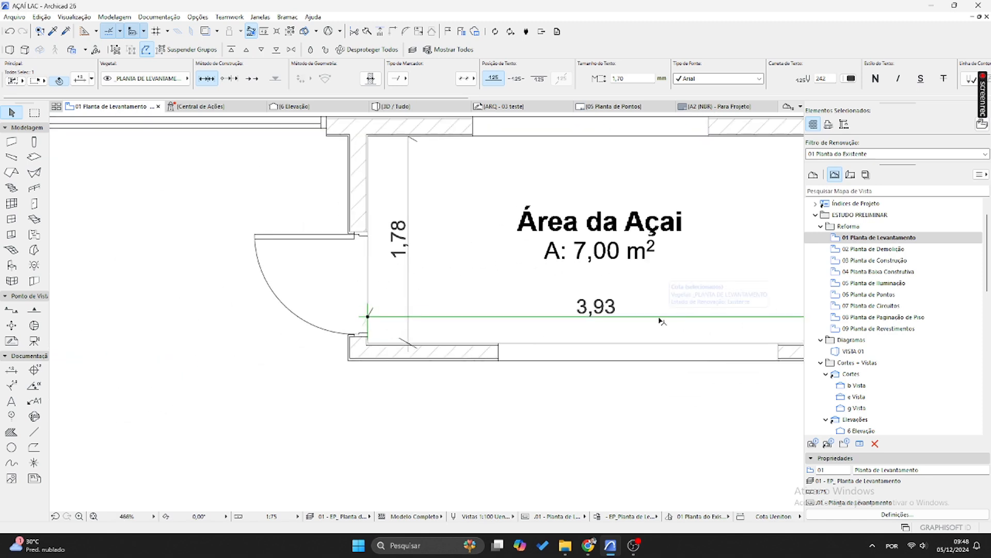
pyautogui.keyDown('alt'); pyautogui.click(660, 317); pyautogui.keyUp('alt')
pyautogui.scroll(2, 397, 292)
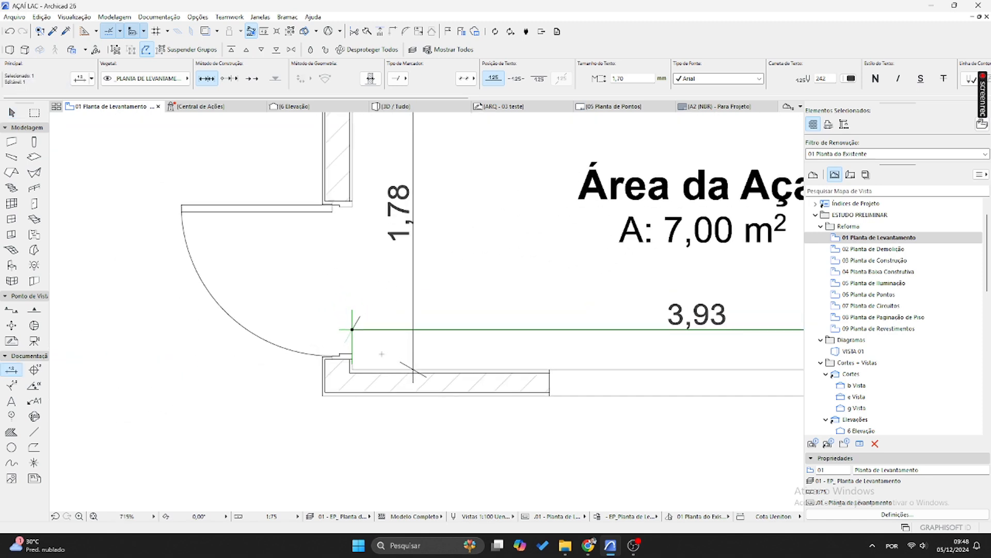
pyautogui.scroll(1, 382, 354)
pyautogui.press('Escape')
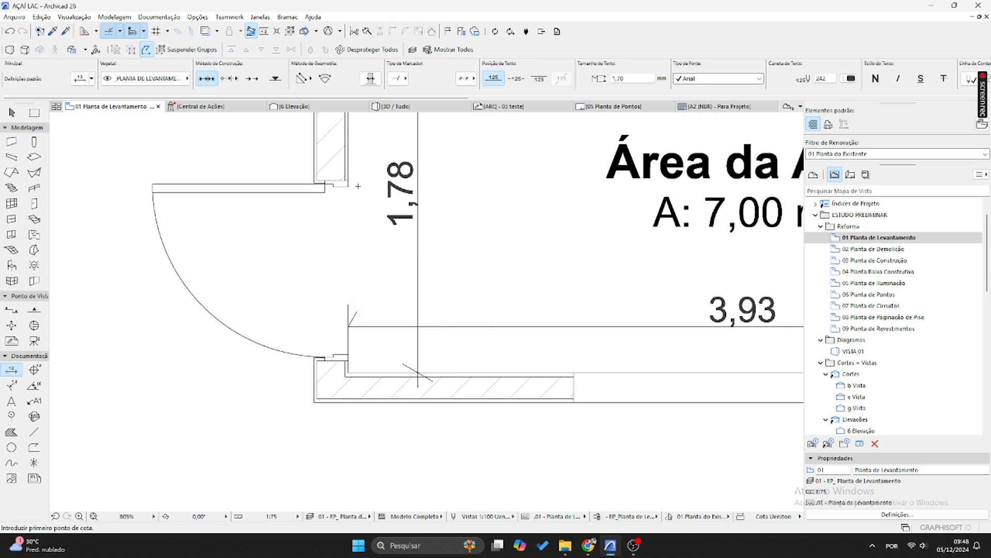
pyautogui.scroll(-3, 353, 297)
pyautogui.moveTo(449, 170); pyautogui.dragTo(338, 310, button='middle')
pyautogui.scroll(2, 360, 246)
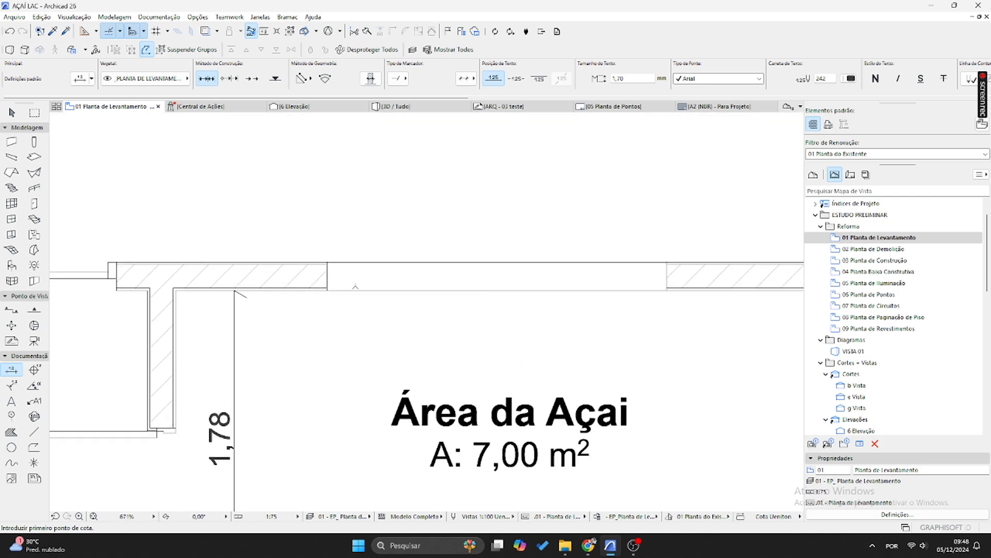
pyautogui.press('Escape')
# - Inspect the opening in the shop room's upper wall and its renovation status
pyautogui.scroll(-1, 431, 369)
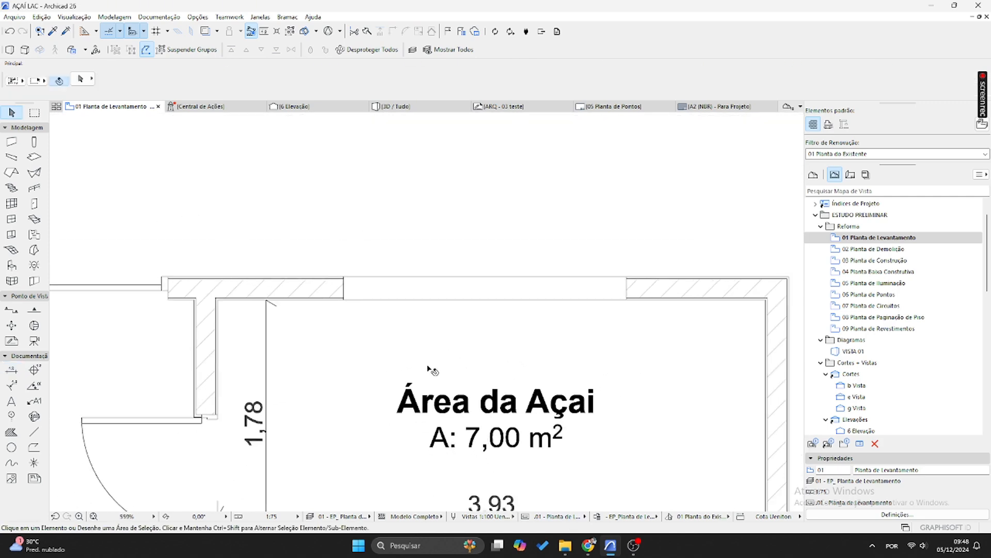
pyautogui.moveTo(431, 370); pyautogui.dragTo(431, 266, button='middle')
pyautogui.click(345, 178)
pyautogui.click(345, 174)
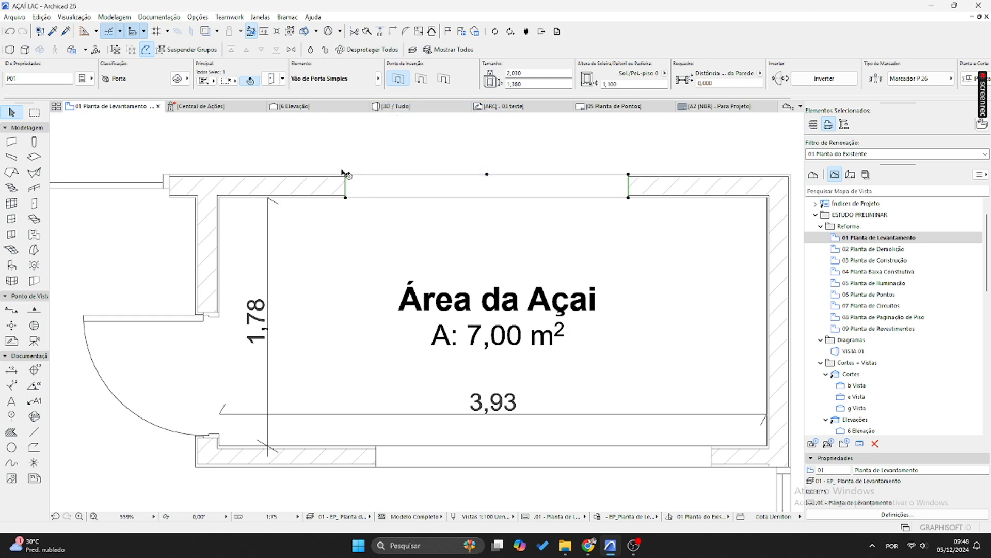
pyautogui.scroll(1, 343, 171)
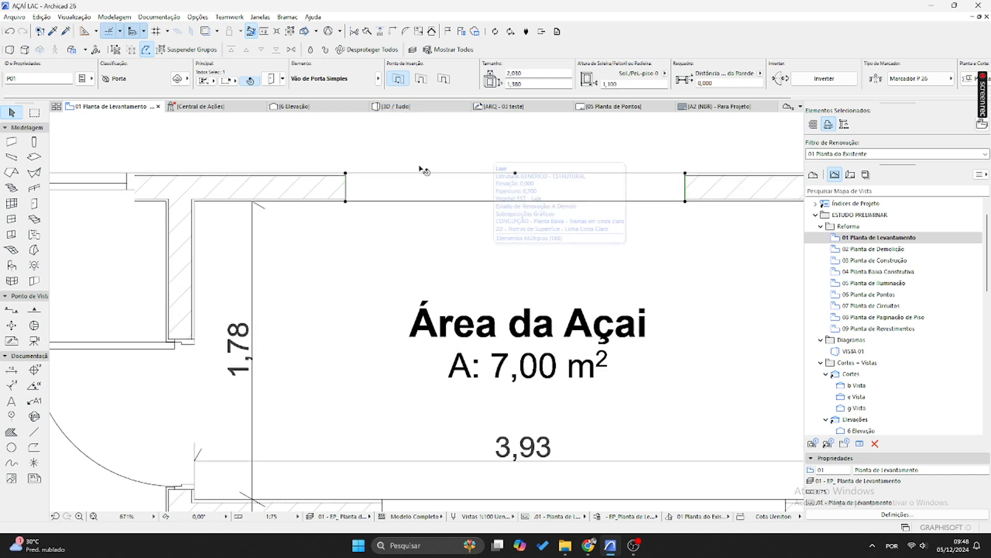
pyautogui.scroll(-2, 513, 224)
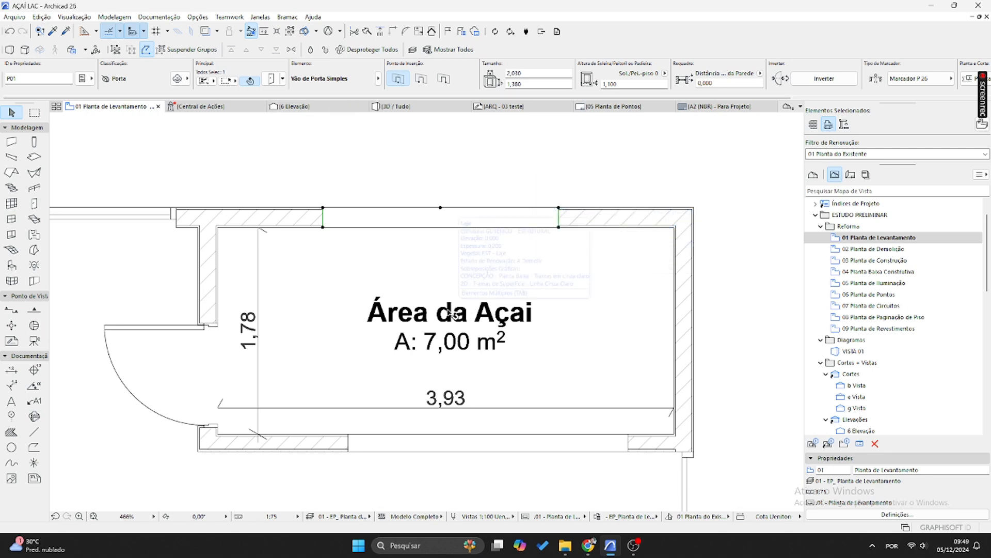
pyautogui.press('Escape')
# - Dimension the width of the opening in the shop room's upper wall, placing the dimension line above the wall
pyautogui.moveTo(444, 325); pyautogui.dragTo(498, 244, button='middle')
pyautogui.keyDown('alt'); pyautogui.click(423, 327); pyautogui.keyUp('alt')
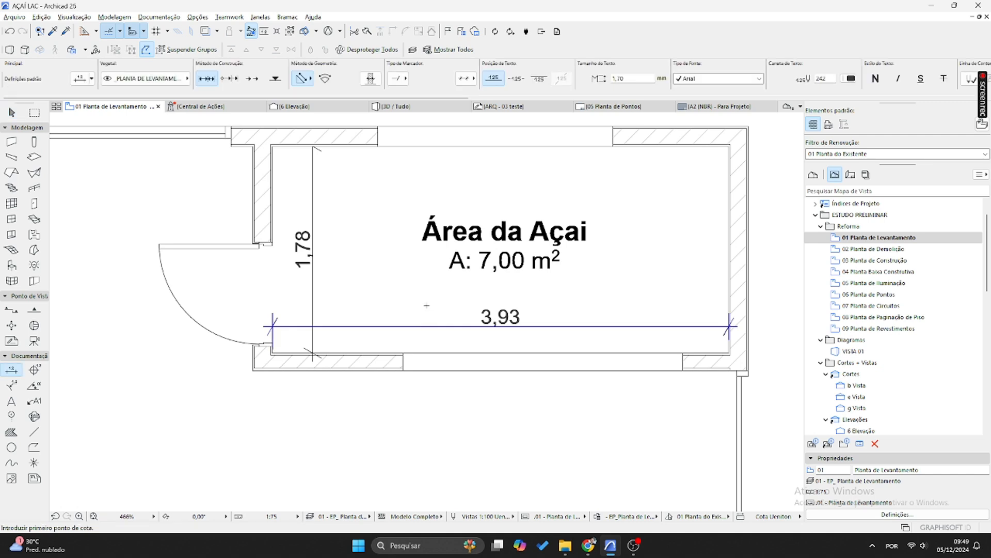
pyautogui.moveTo(395, 166); pyautogui.dragTo(342, 243, button='middle')
pyautogui.scroll(1, 324, 211)
pyautogui.click(325, 199)
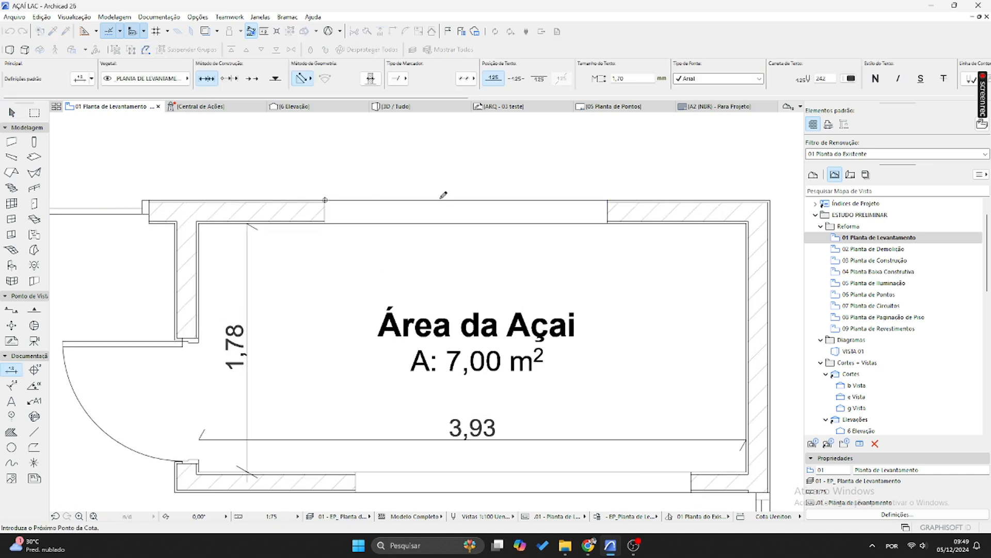
pyautogui.doubleClick(531, 195)
pyautogui.click(532, 180)
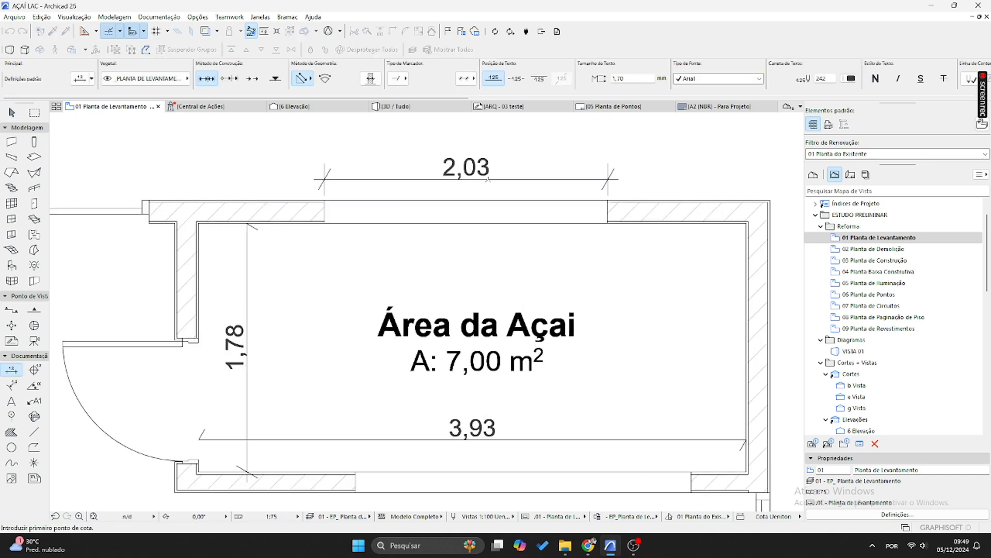
pyautogui.press('Escape')
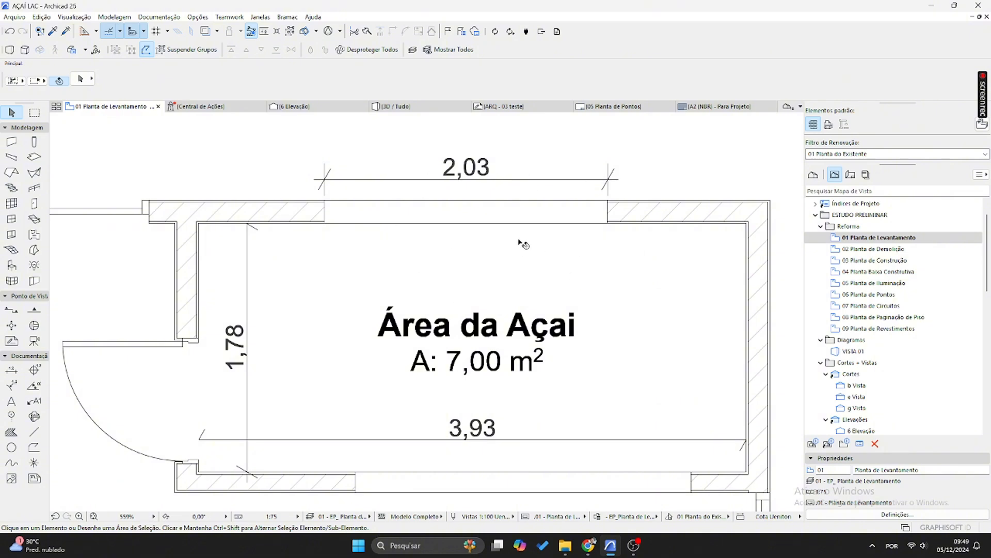
# - Extend the opening's dimension chain to the inner corner of the right wall
pyautogui.moveTo(534, 227); pyautogui.dragTo(486, 252, button='middle')
pyautogui.click(510, 207)
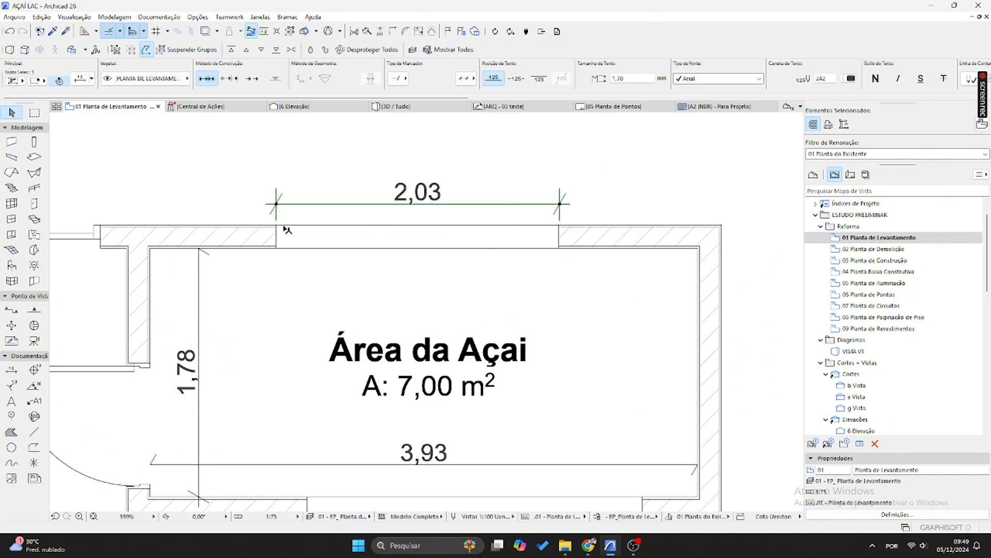
pyautogui.click(698, 251)
pyautogui.press('Escape')
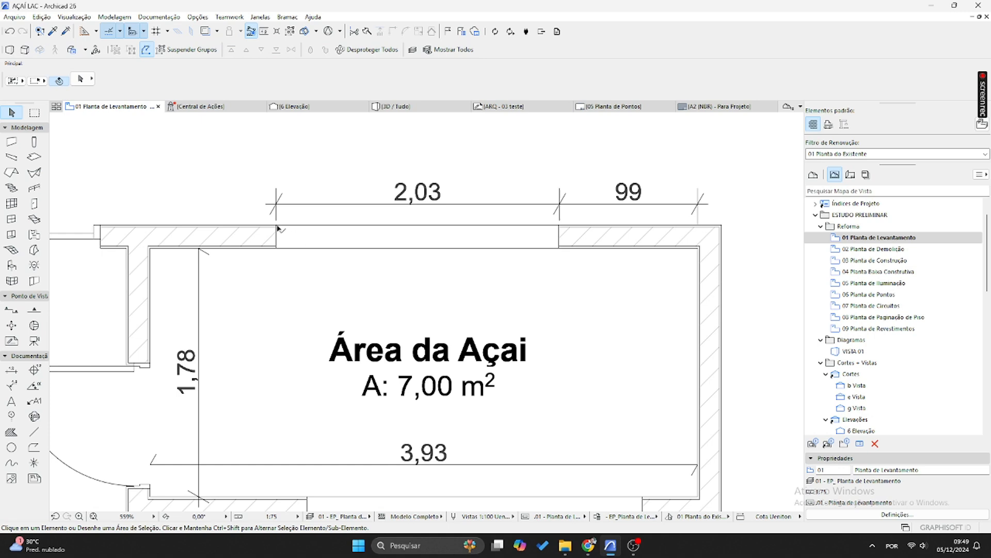
pyautogui.click(278, 228)
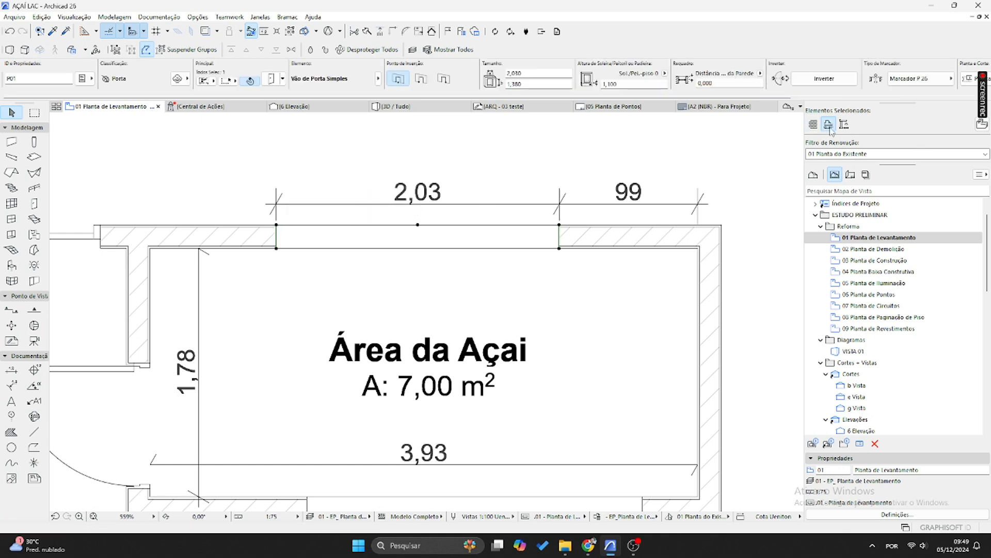
pyautogui.scroll(-2, 453, 307)
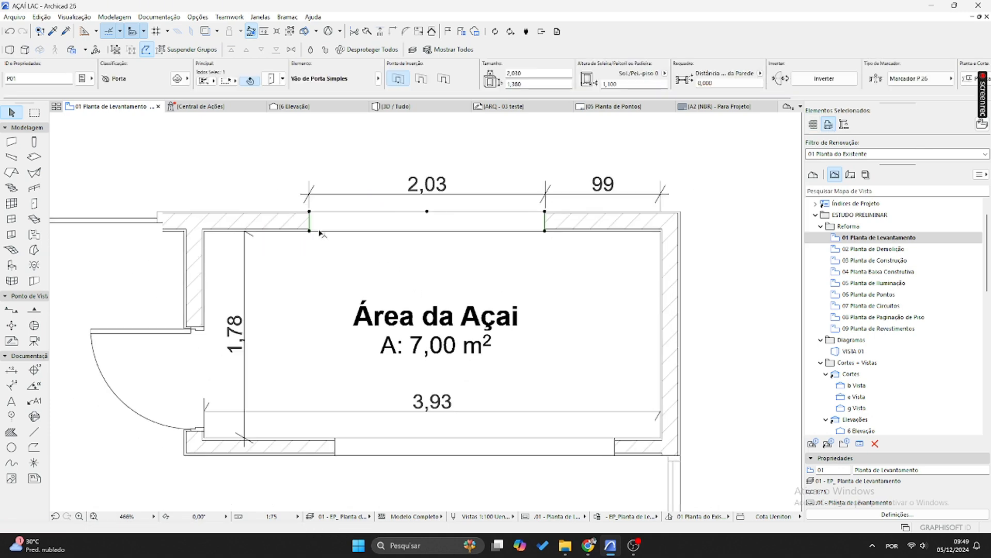
pyautogui.press('Escape')
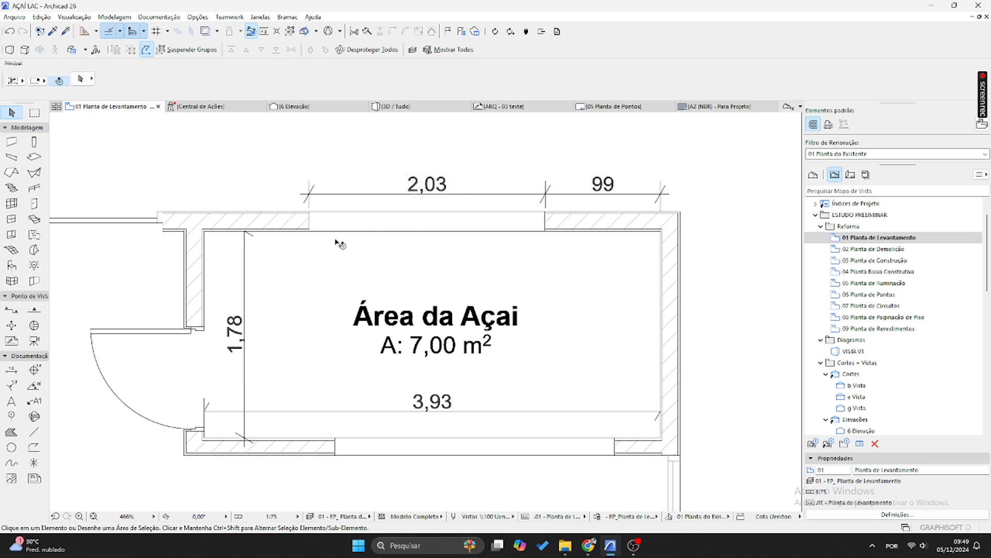
# - Extend the dimension chain above the room to the inner corner of the left wall
pyautogui.click(383, 198)
pyautogui.scroll(4, 206, 244)
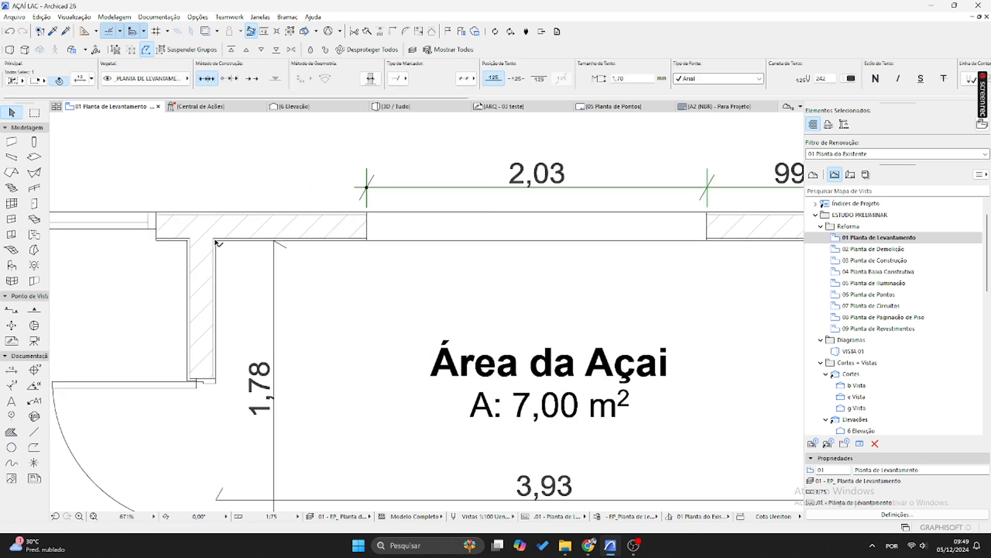
pyautogui.click(216, 239)
pyautogui.press('Escape')
pyautogui.scroll(-6, 327, 281)
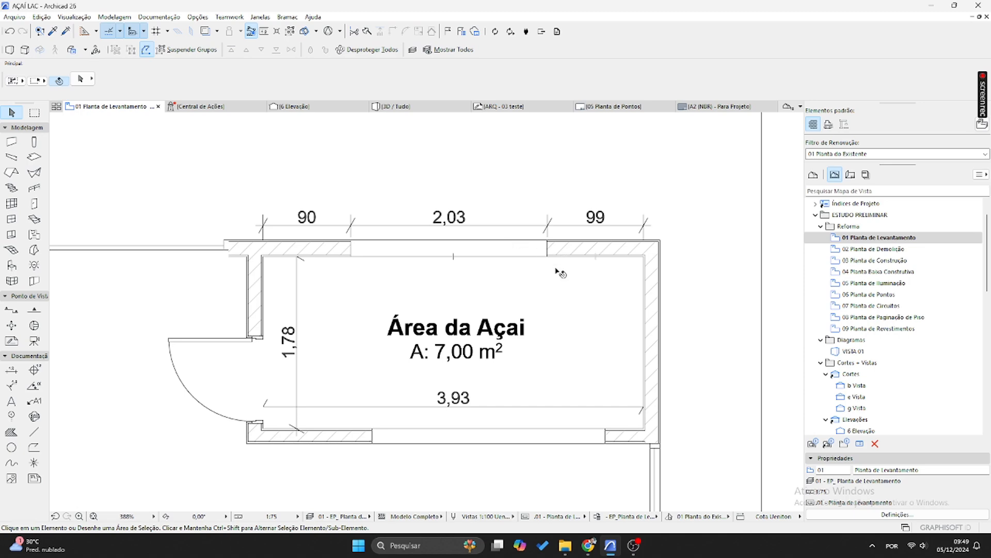
# - Open the 02 Planta de Demolição view and inspect the Área da Açai zone there
pyautogui.moveTo(486, 368); pyautogui.dragTo(489, 321, button='middle')
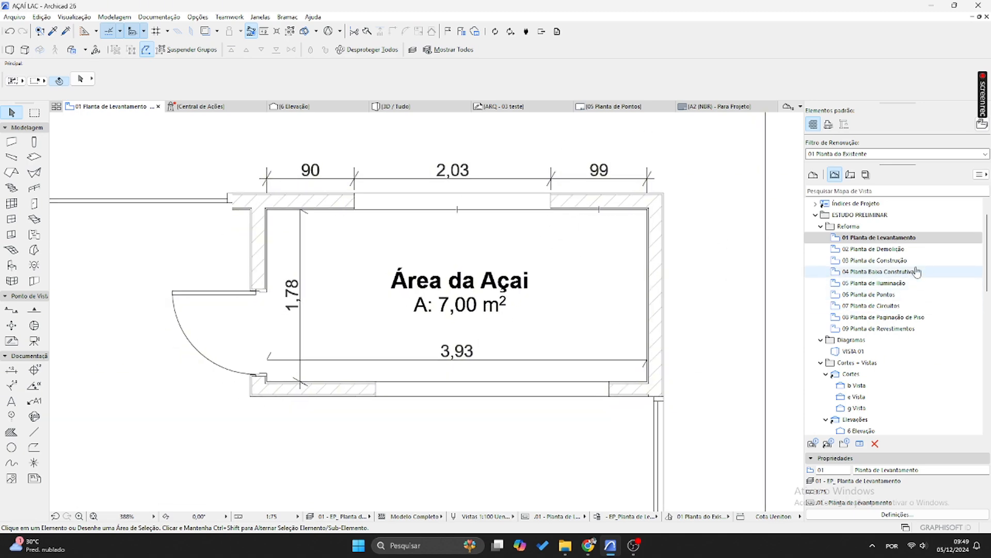
pyautogui.doubleClick(875, 249)
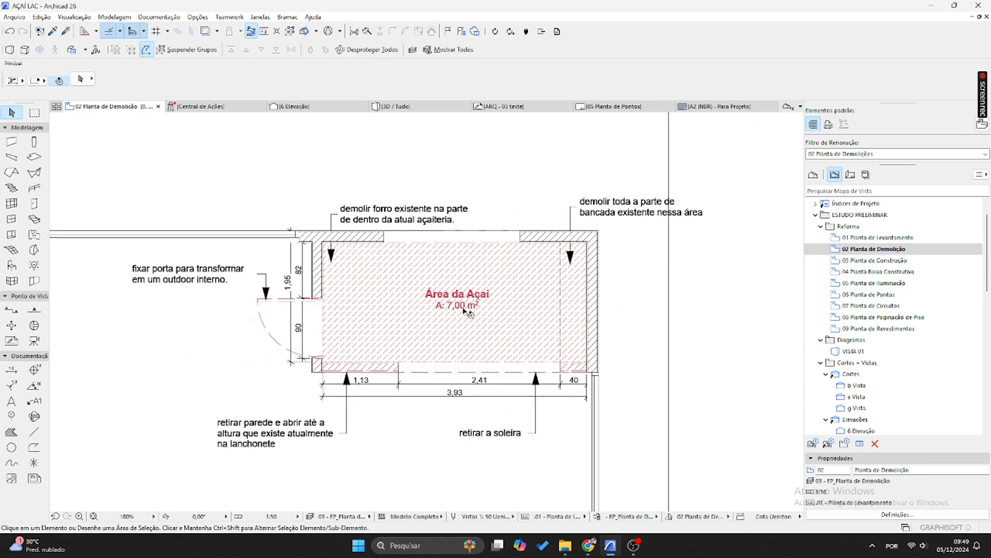
pyautogui.scroll(3, 465, 310)
pyautogui.click(462, 309)
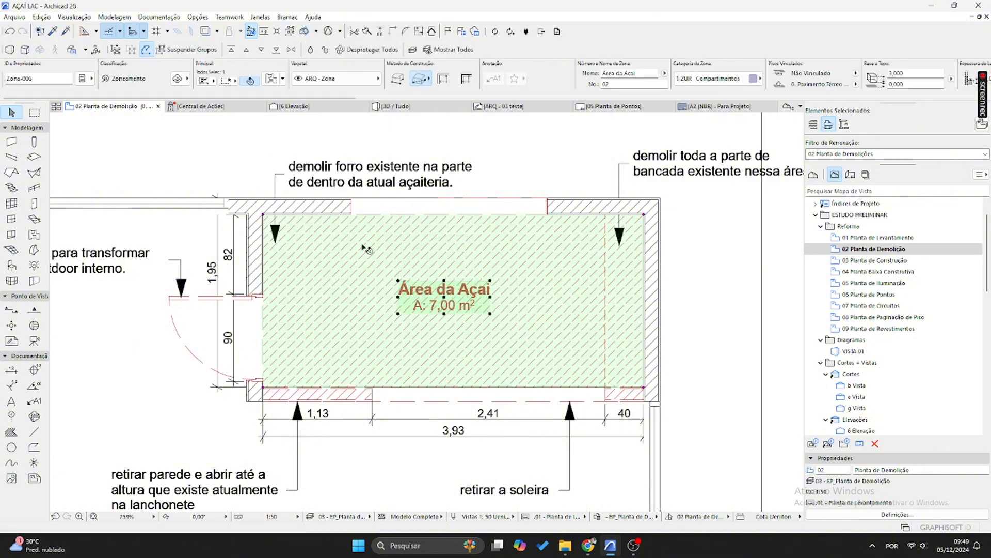
pyautogui.scroll(-1, 698, 301)
pyautogui.moveTo(698, 300); pyautogui.dragTo(605, 278, button='middle')
pyautogui.click(691, 280)
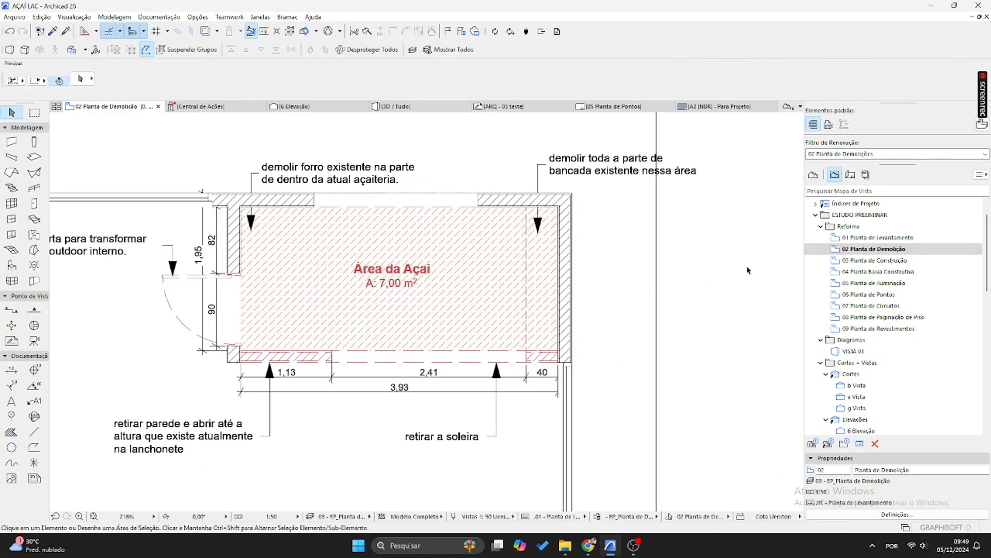
# - Return to the 01 Planta de Levantamento view and set its drawing scale to 1:50
pyautogui.doubleClick(868, 238)
pyautogui.click(272, 517)
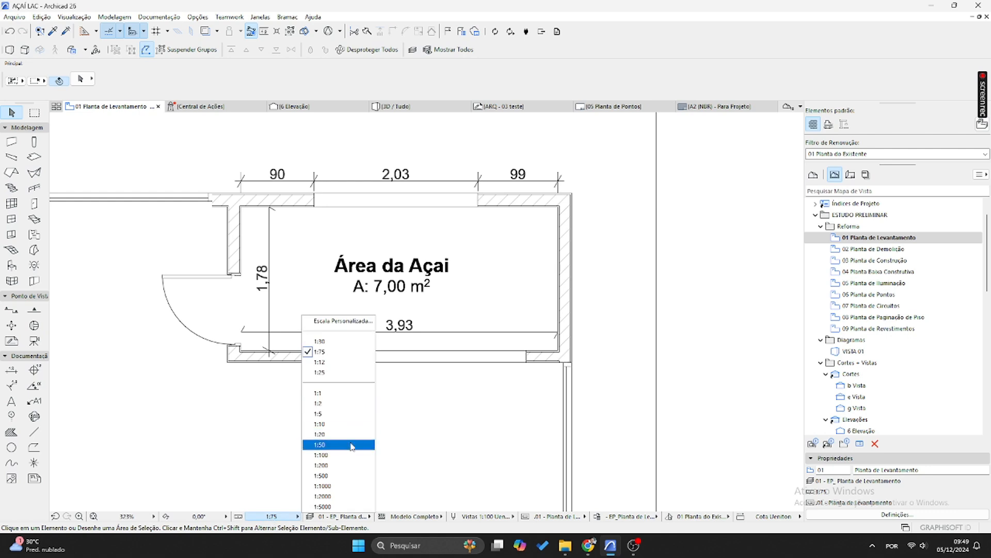
pyautogui.click(348, 443)
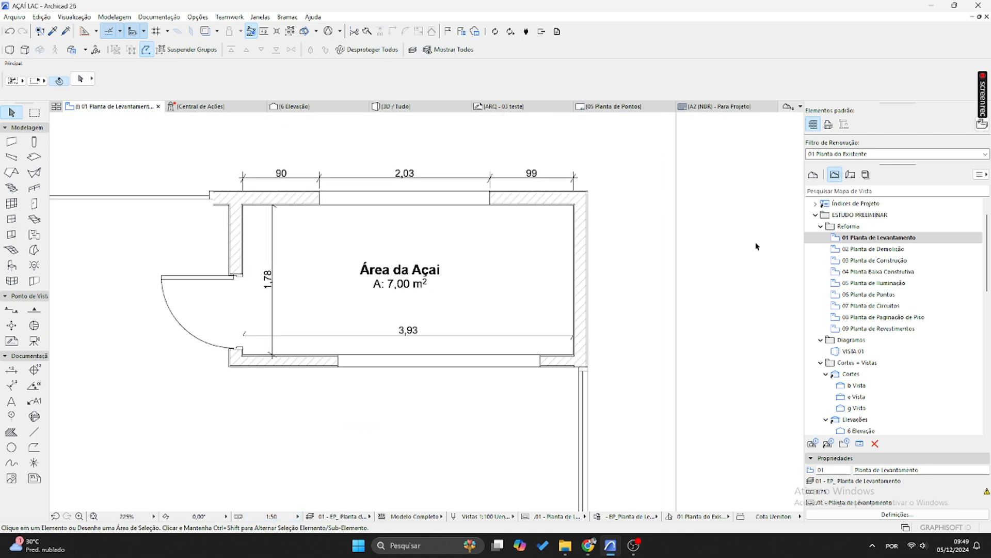
# - Inspect the room zone, the lower wall and the entrance door in the survey plan
pyautogui.click(398, 279)
pyautogui.click(404, 275)
pyautogui.press('Escape')
pyautogui.press('Escape')
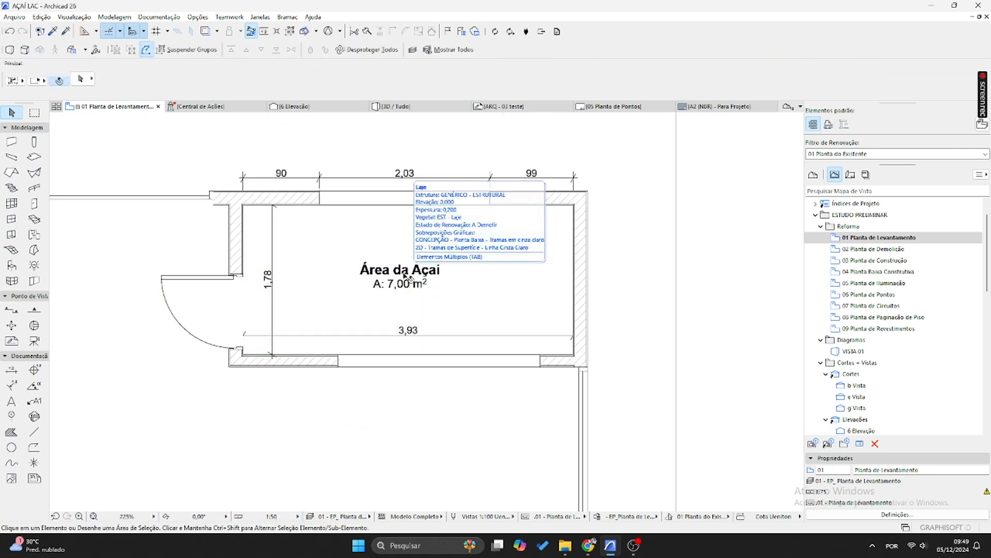
pyautogui.click(401, 278)
pyautogui.press('Escape')
pyautogui.click(396, 281)
pyautogui.press('Escape')
pyautogui.click(401, 284)
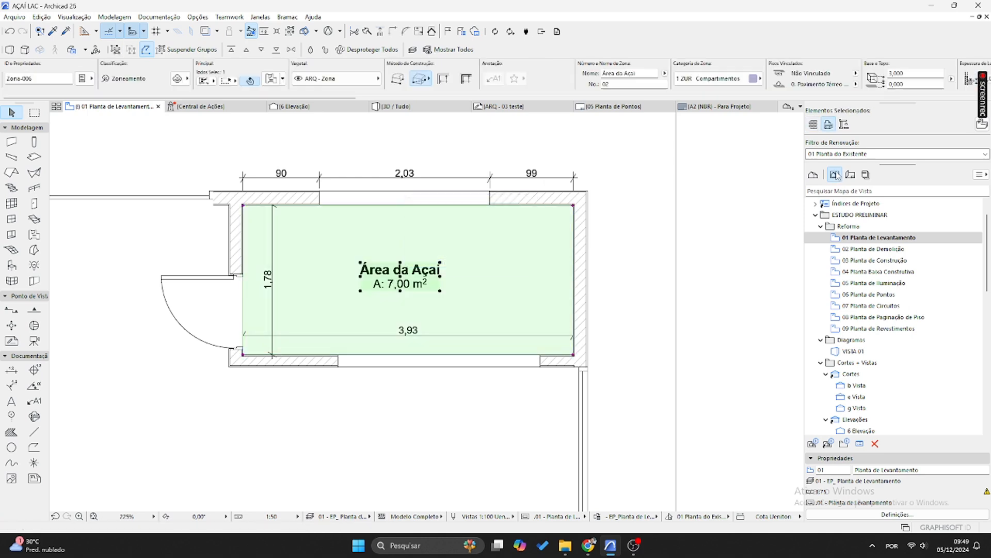
pyautogui.press('Escape')
pyautogui.click(296, 367)
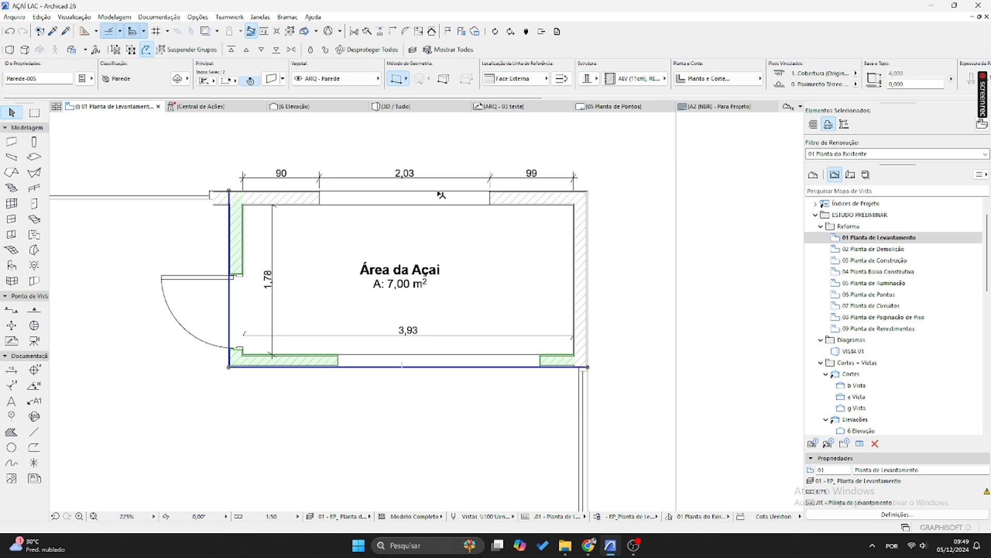
pyautogui.click(236, 276)
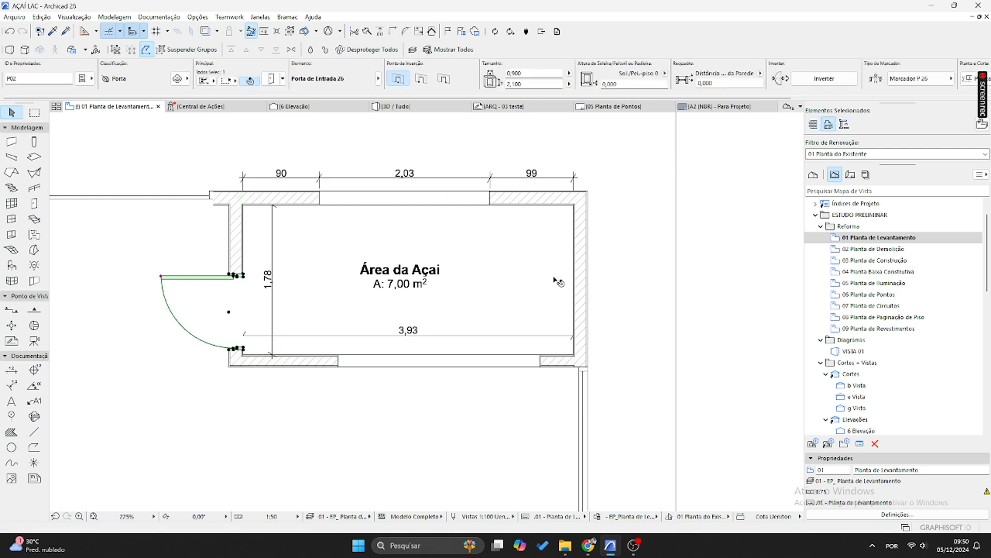
pyautogui.press('Escape')
# - In the 02 Planta de Demolição view, bring the ceiling and countertop demolition notes to the front of the display order
pyautogui.doubleClick(873, 249)
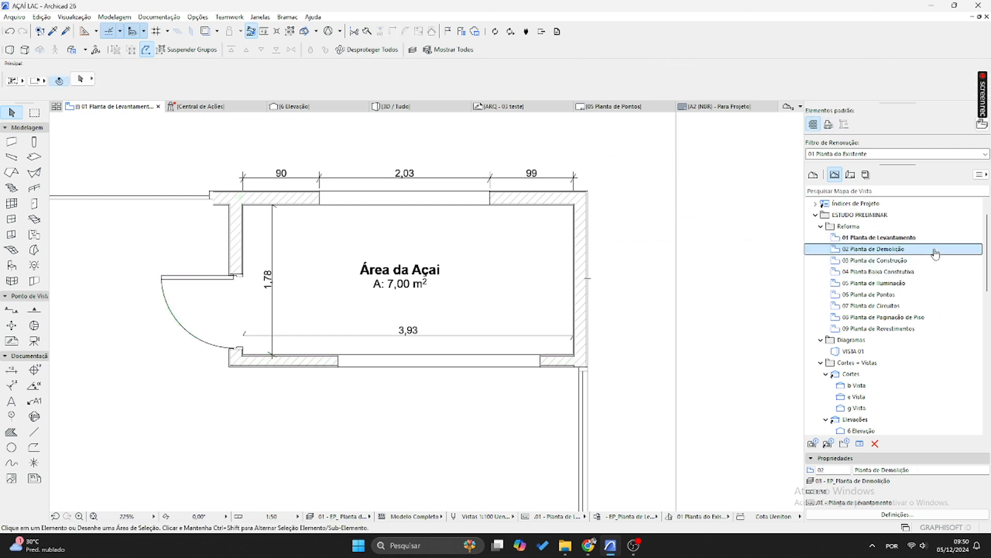
pyautogui.click(256, 180)
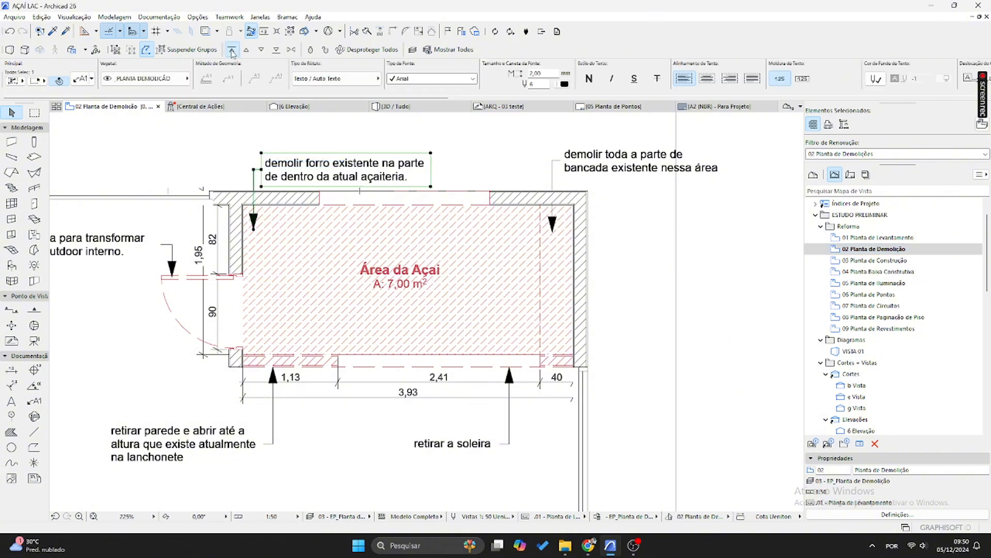
pyautogui.click(557, 173)
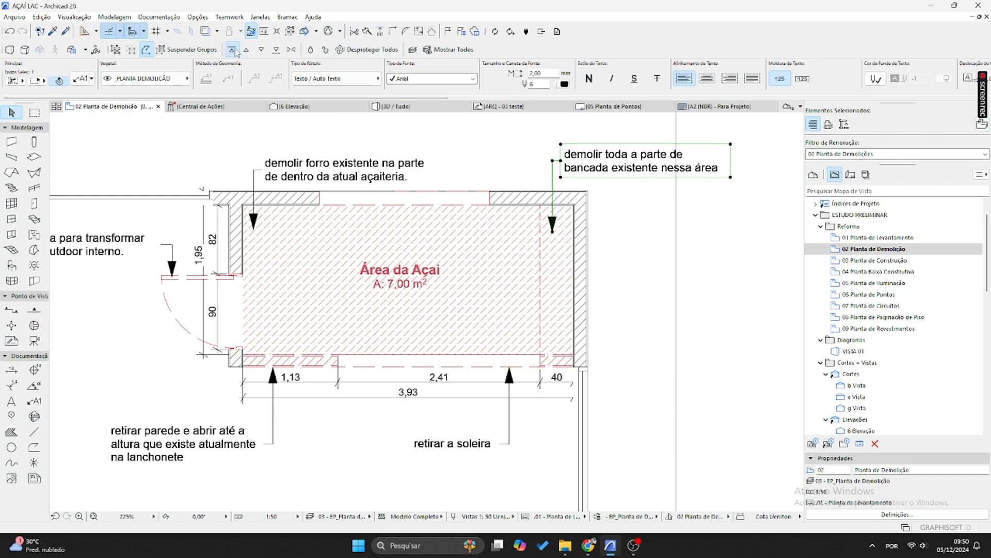
# - Bring the two vertical dimension chains beside the door wall to the front of the display order
pyautogui.hscroll(-3, 345, 223)
pyautogui.scroll(3, 345, 223)
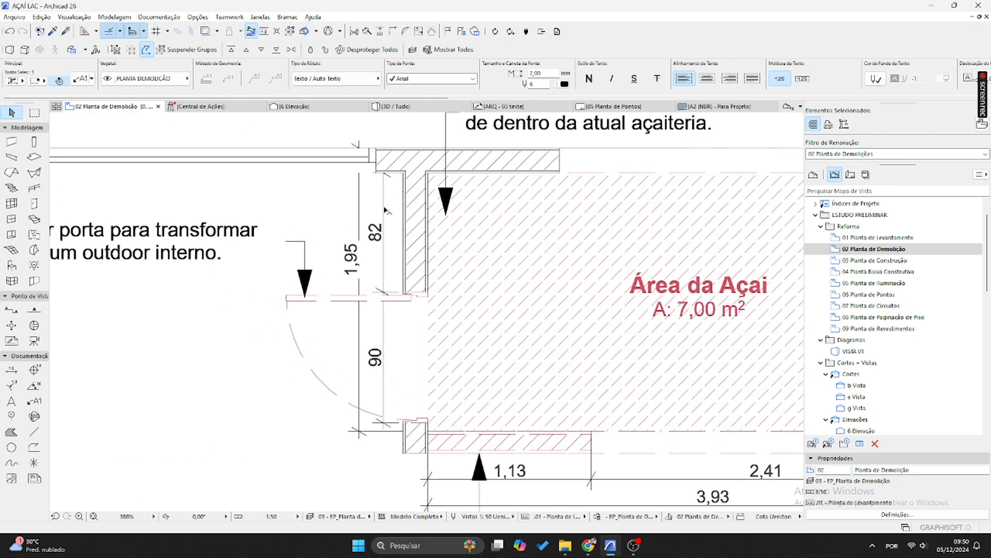
pyautogui.click(360, 205)
pyautogui.keyDown('shift'); pyautogui.click(385, 203); pyautogui.keyUp('shift')
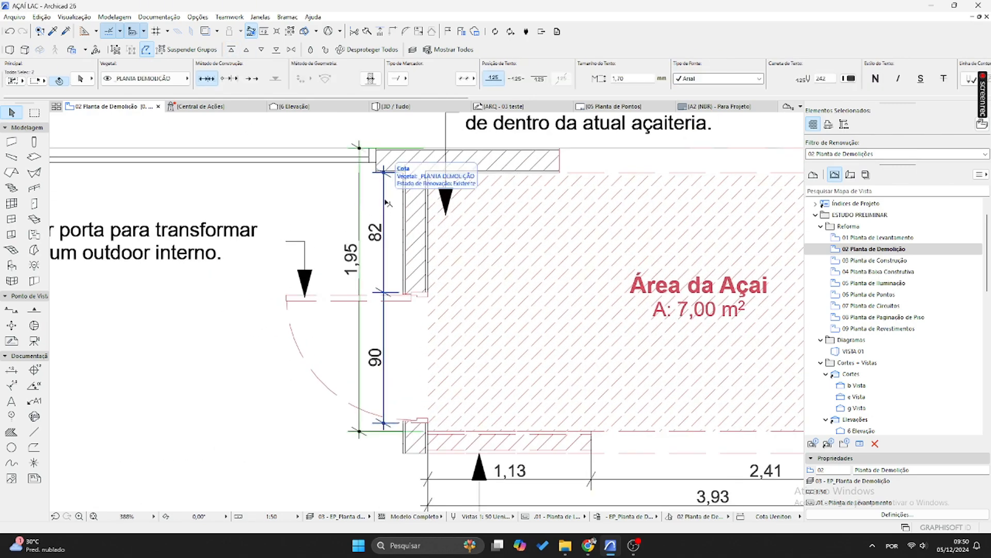
pyautogui.press('Escape')
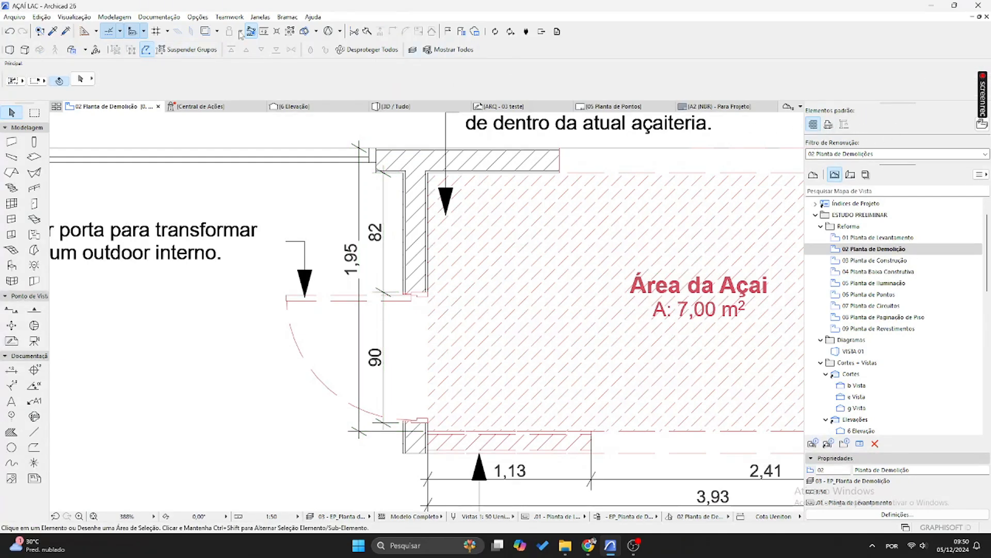
# - Look up the Renovação palette among the available palettes and check the renovation filter controls
pyautogui.click(199, 18)
pyautogui.moveTo(261, 17)
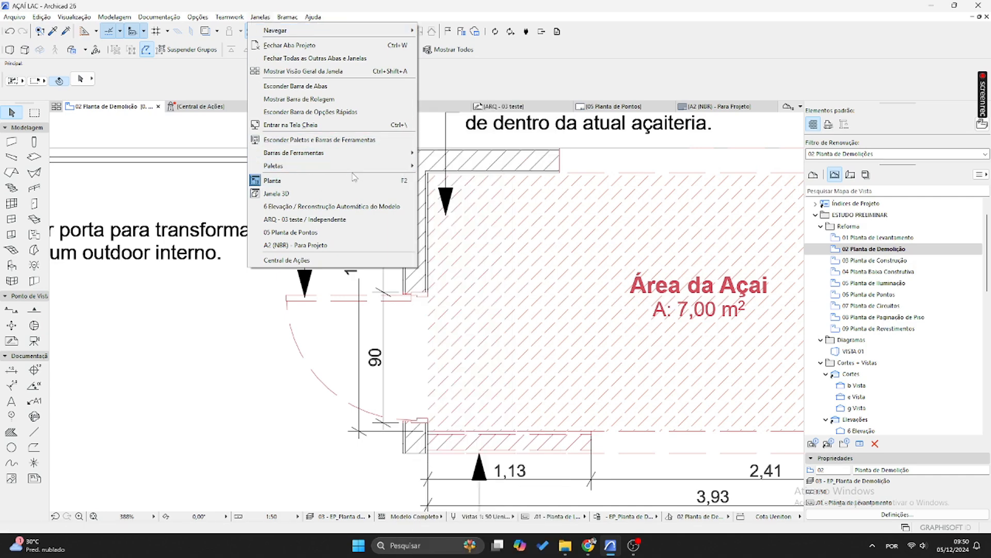
pyautogui.moveTo(350, 167)
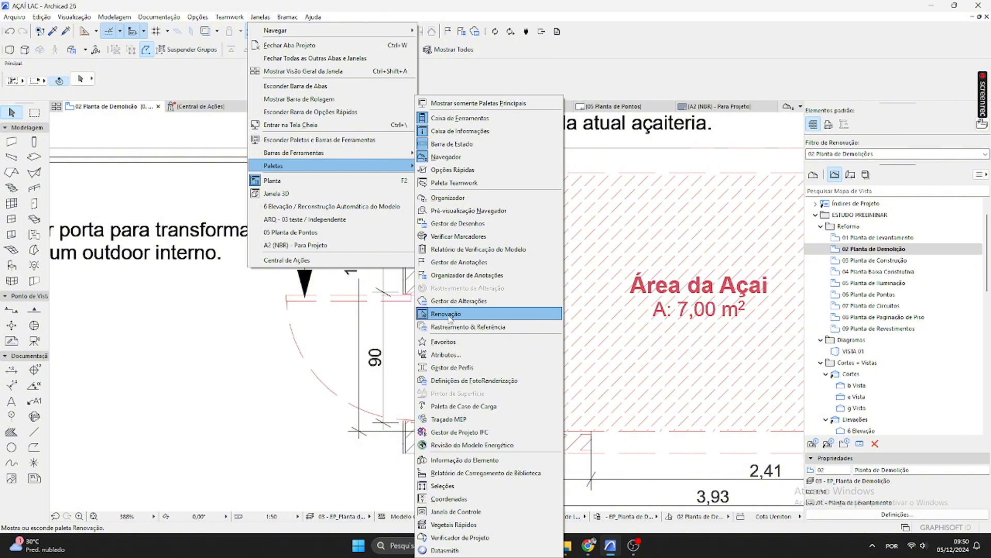
pyautogui.click(449, 314)
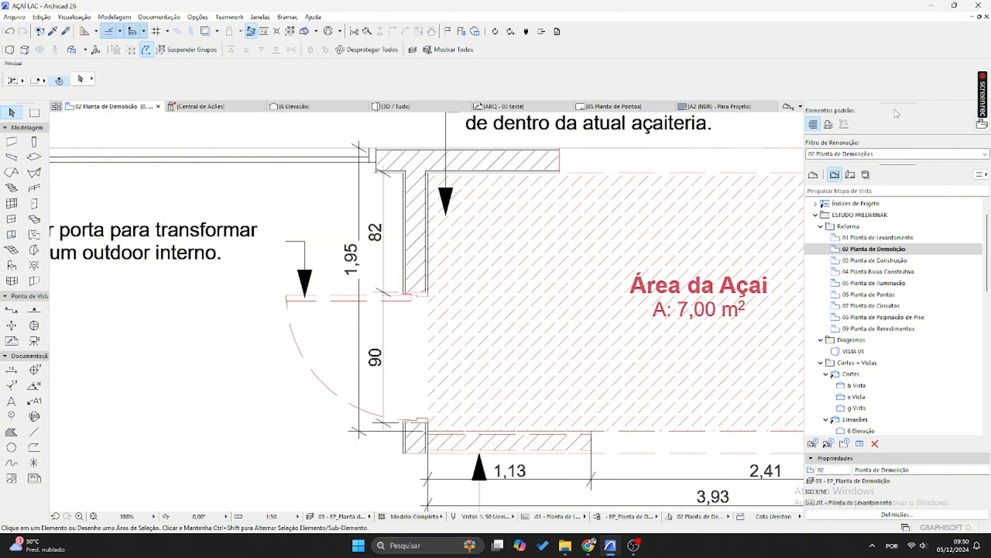
pyautogui.moveTo(869, 102); pyautogui.dragTo(914, 120)
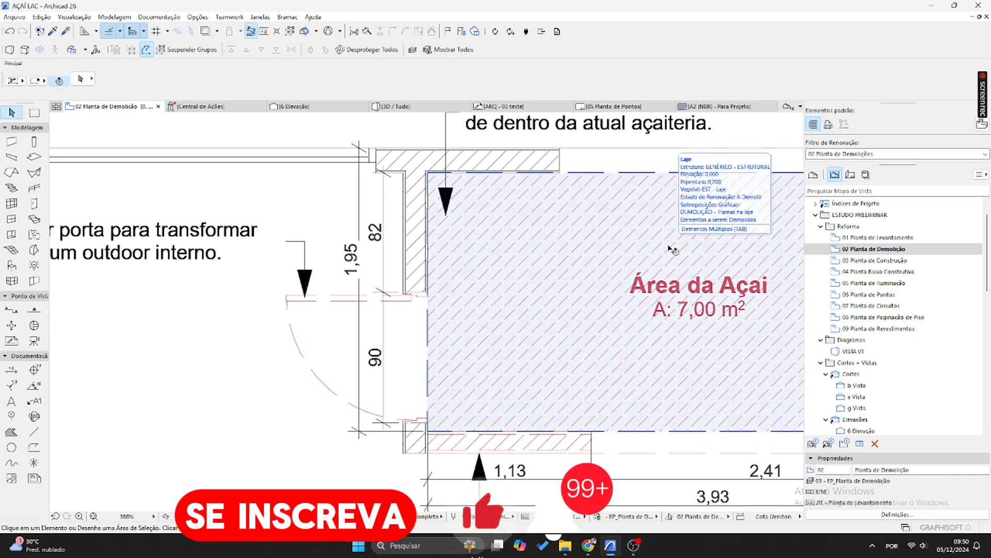
# - Inspect the hatched slab marked for demolition across the room in the demolition plan
pyautogui.scroll(-3, 516, 243)
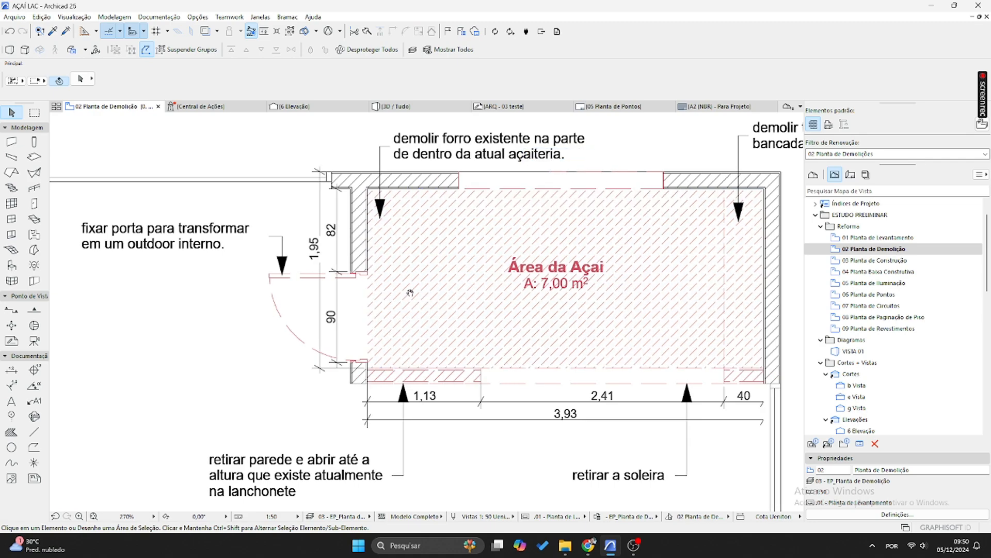
pyautogui.scroll(-2, 509, 256)
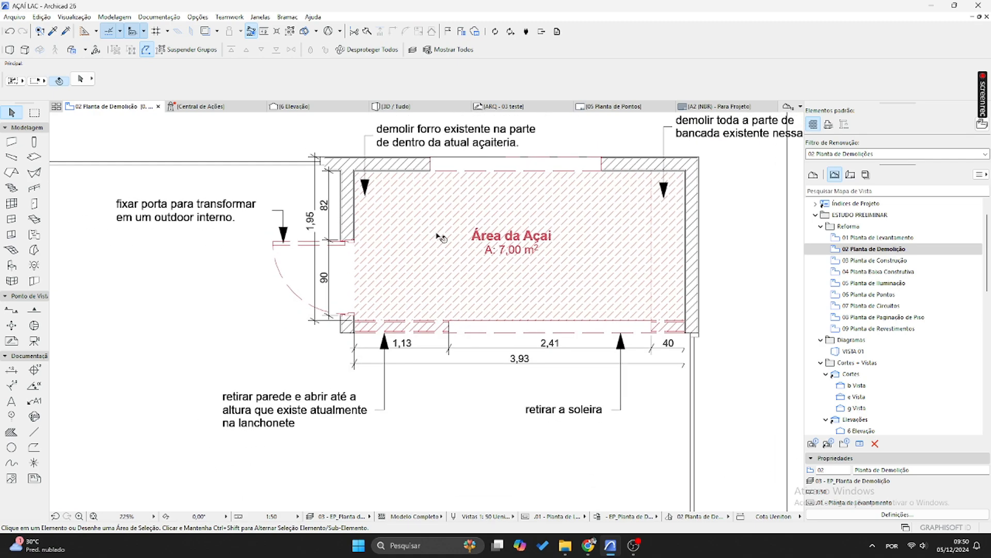
pyautogui.click(441, 238)
pyautogui.scroll(2, 510, 252)
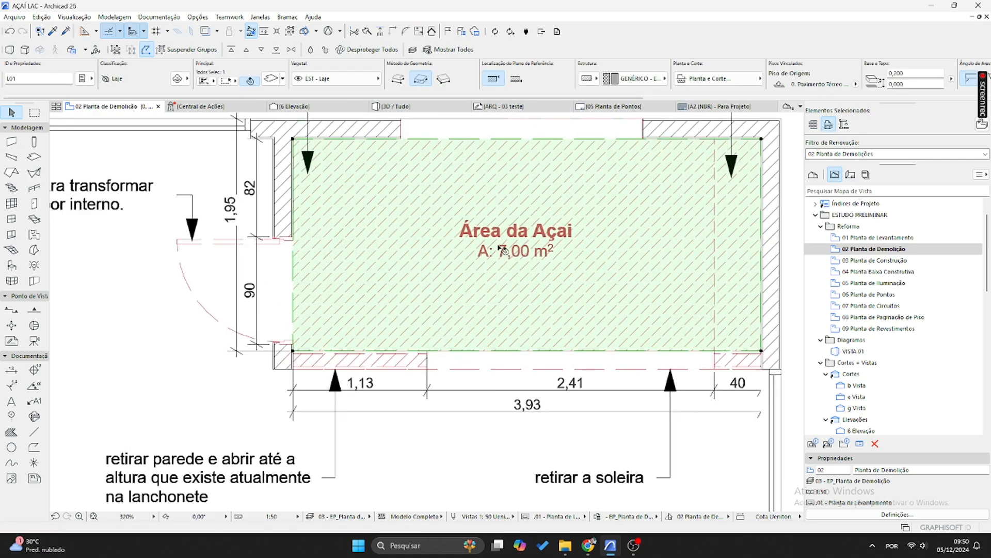
pyautogui.scroll(-3, 437, 219)
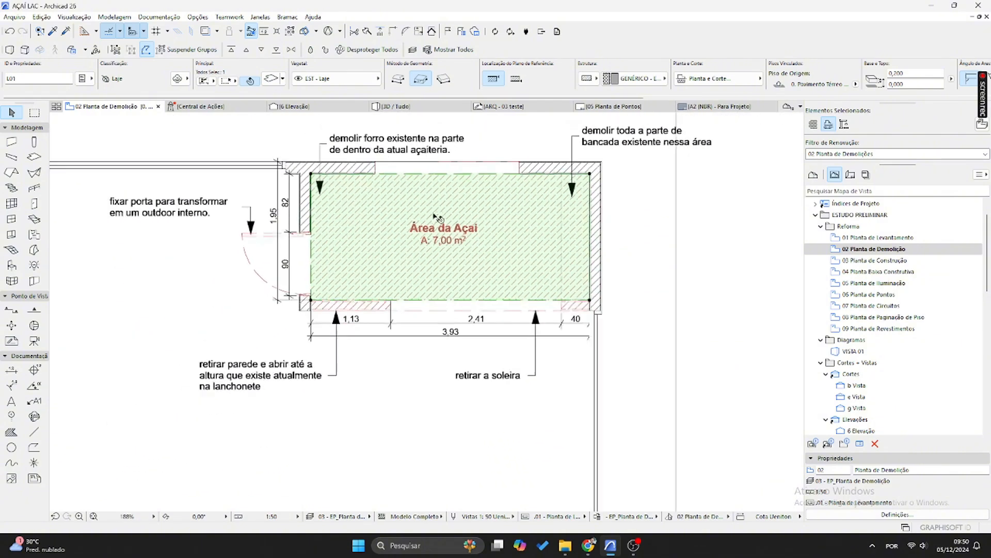
pyautogui.click(748, 236)
pyautogui.scroll(4, 427, 200)
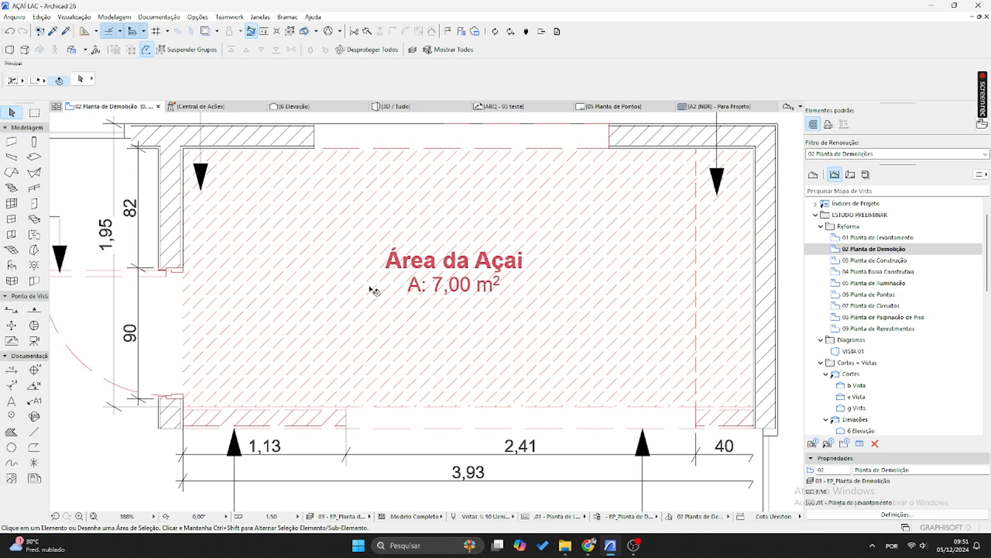
pyautogui.scroll(-2, 582, 263)
pyautogui.moveTo(582, 264); pyautogui.dragTo(395, 287, button='middle')
pyautogui.scroll(2, 454, 263)
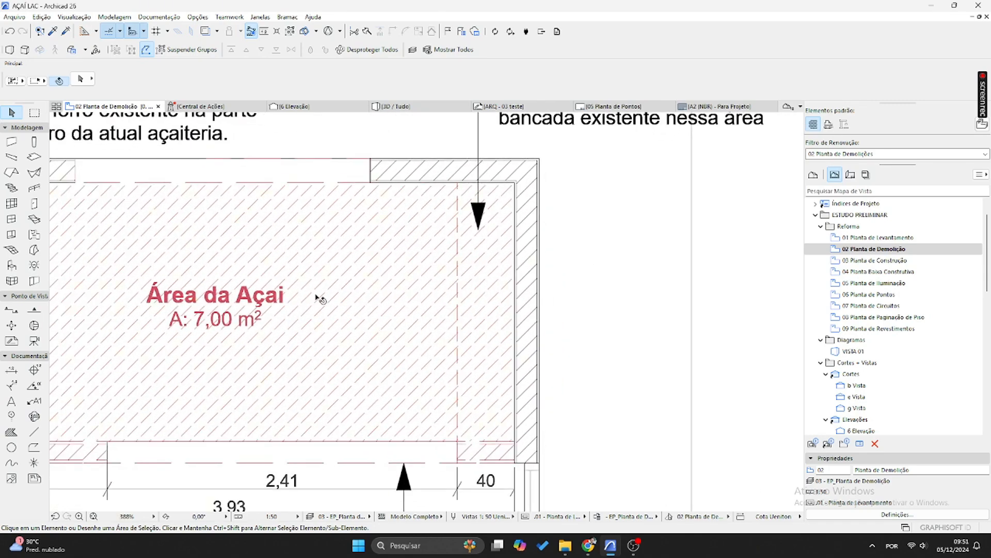
# - Offset the demolition slab's right edge to the dashed countertop line, then restore the edge to the right wall's inner face
pyautogui.click(513, 308)
pyautogui.click(514, 307)
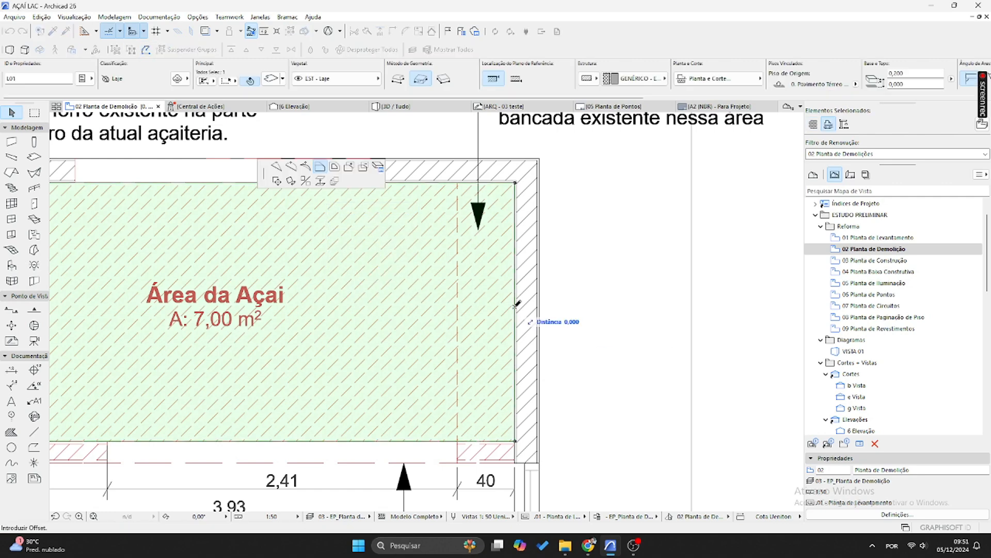
pyautogui.click(462, 232)
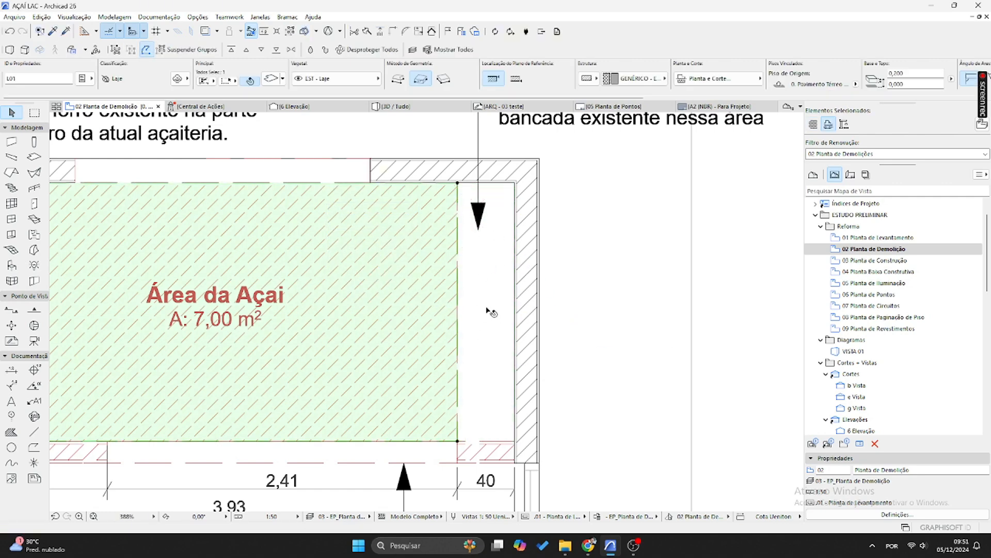
pyautogui.click(461, 287)
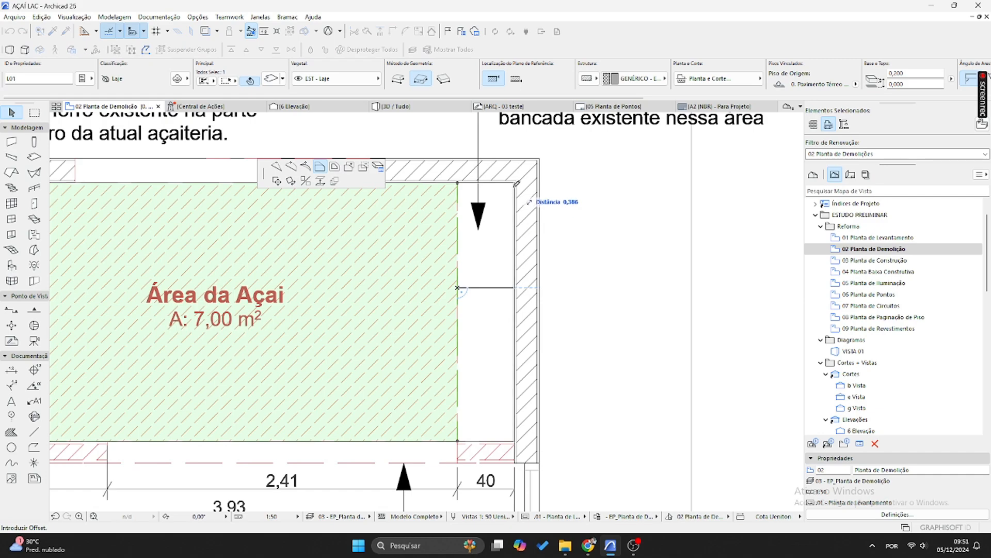
pyautogui.click(517, 211)
pyautogui.click(705, 289)
# - Examine the countertop demolition note, the dashed countertop line and the short hatched wall segment at the room's lower right
pyautogui.scroll(-1, 705, 289)
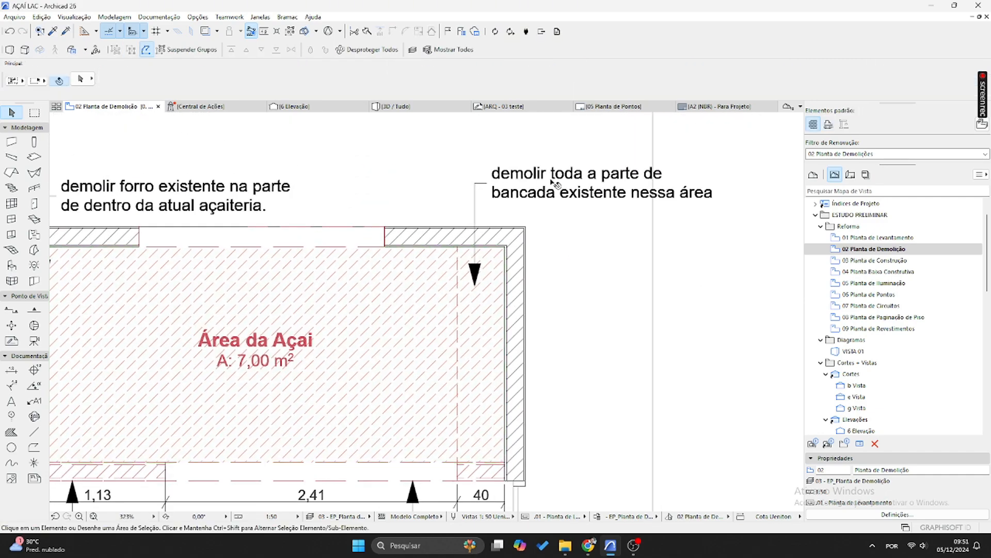
pyautogui.scroll(1, 496, 194)
pyautogui.moveTo(481, 435); pyautogui.dragTo(499, 309, button='middle')
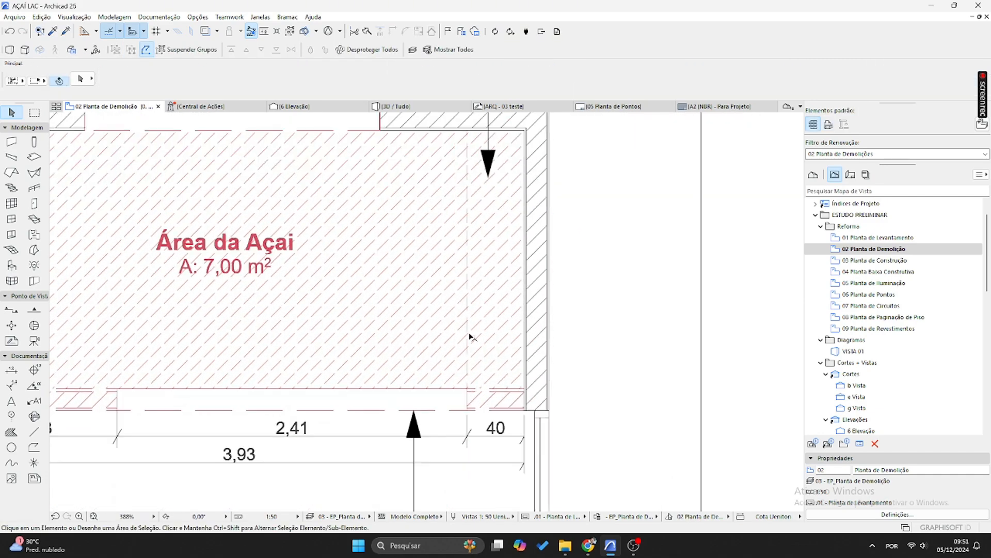
pyautogui.scroll(-2, 474, 270)
pyautogui.moveTo(473, 270); pyautogui.dragTo(524, 320, button='middle')
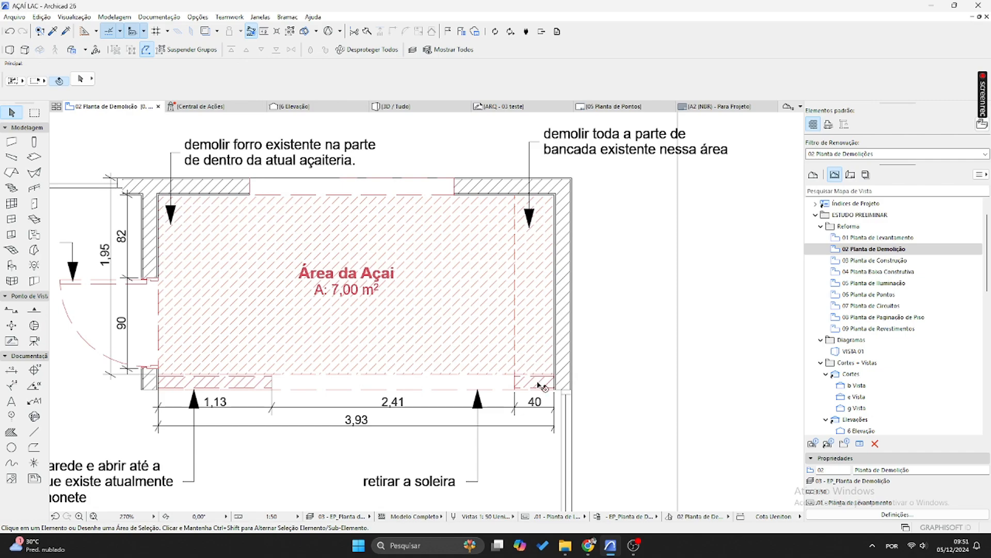
pyautogui.scroll(3, 542, 386)
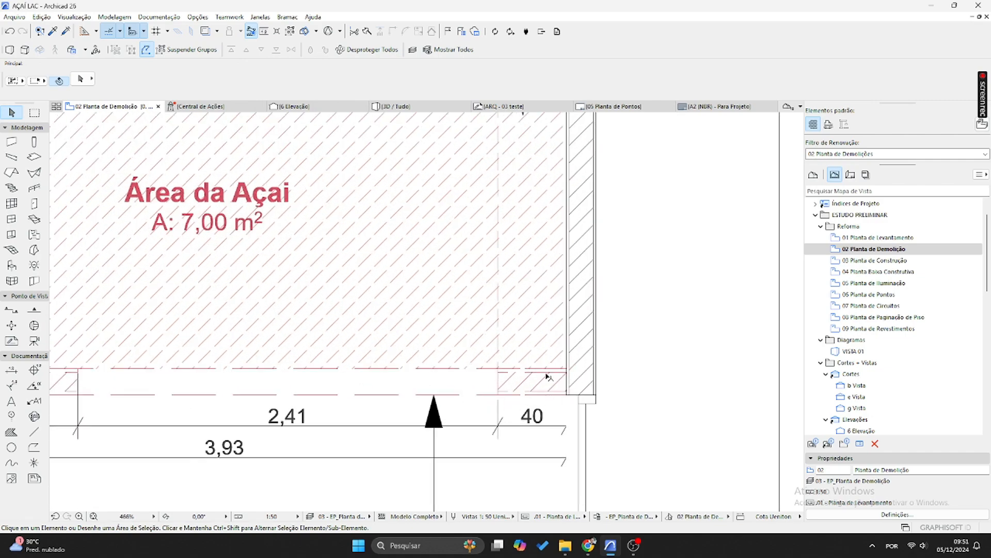
pyautogui.scroll(-3, 547, 377)
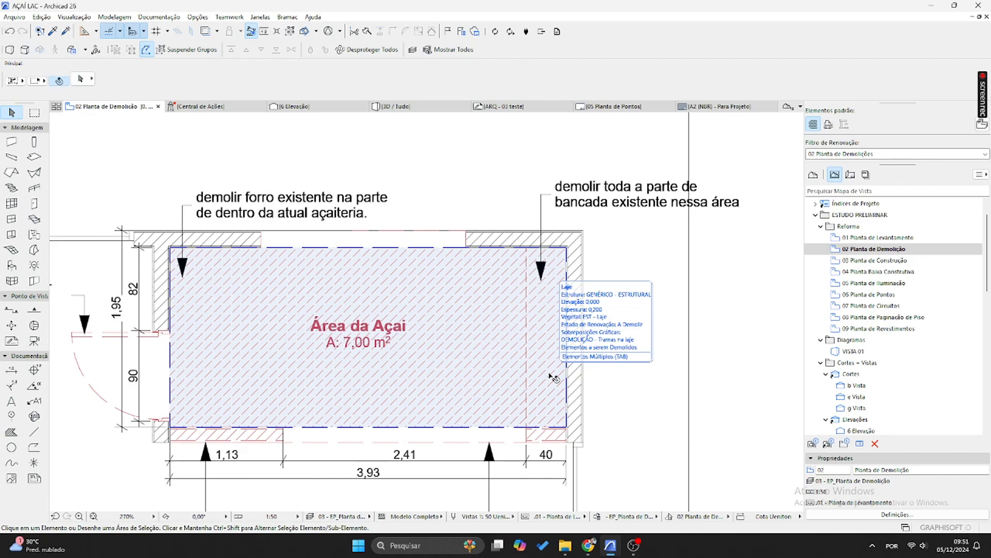
pyautogui.moveTo(545, 381); pyautogui.dragTo(604, 296, button='middle')
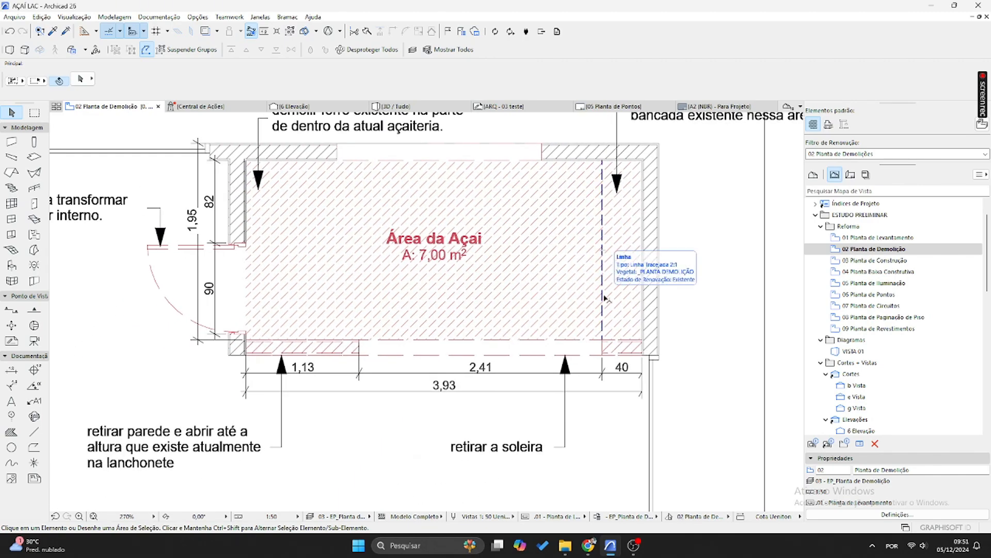
# - Move the upper end of the overall vertical dimension beside the room's left wall to the upper wall's inner face
pyautogui.scroll(1, 225, 362)
pyautogui.scroll(-1, 226, 361)
pyautogui.scroll(2, 299, 206)
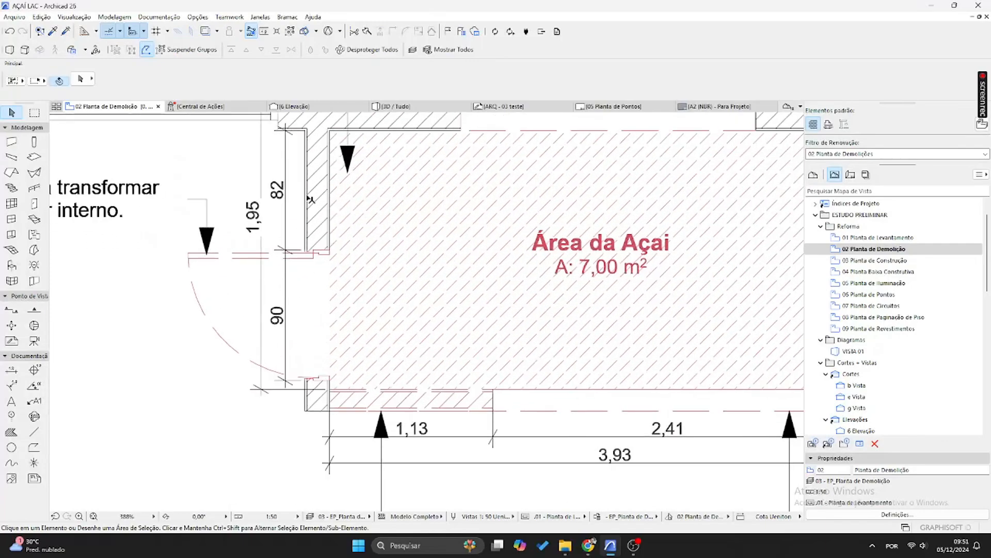
pyautogui.scroll(-2, 299, 205)
pyautogui.moveTo(299, 205); pyautogui.dragTo(264, 149, button='middle')
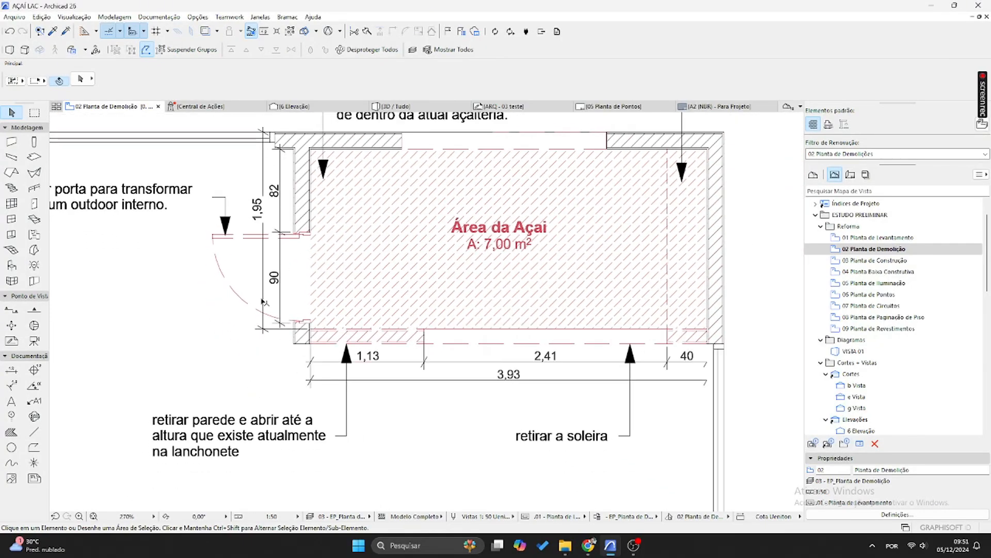
pyautogui.scroll(3, 281, 157)
pyautogui.click(251, 158)
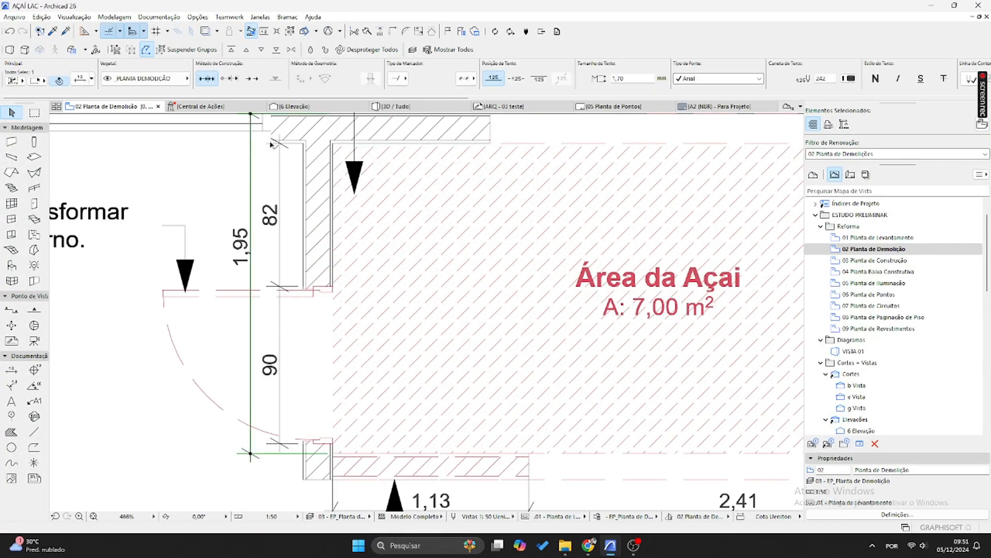
pyautogui.keyDown('ctrl'); pyautogui.click(279, 143); pyautogui.keyUp('ctrl')
pyautogui.scroll(-2, 331, 274)
pyautogui.moveTo(333, 303); pyautogui.dragTo(308, 274, button='middle')
pyautogui.click(285, 303)
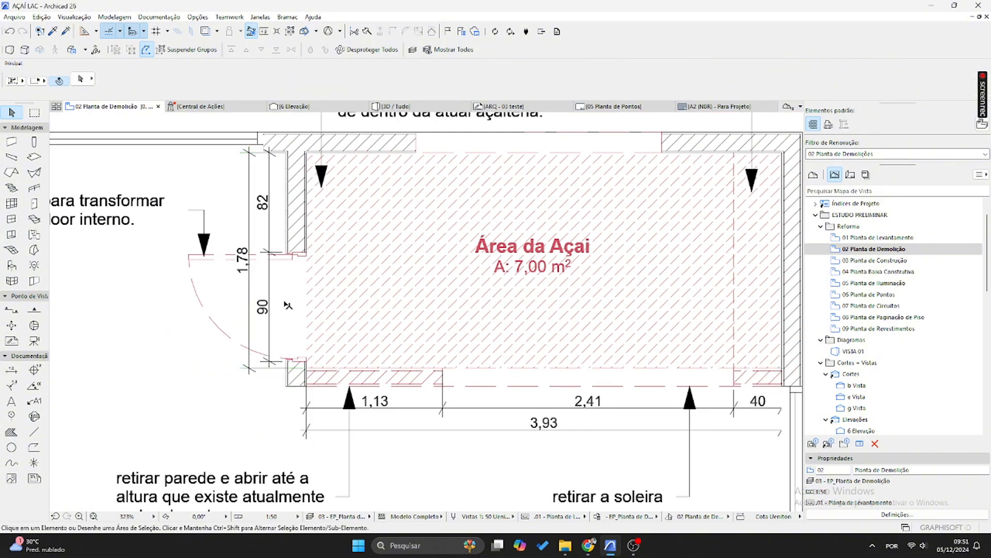
# - Check the dimension chains along the room's left and lower walls in the demolition plan
pyautogui.scroll(2, 255, 370)
pyautogui.scroll(-1, 334, 375)
pyautogui.moveTo(335, 375); pyautogui.dragTo(284, 336, button='middle')
pyautogui.scroll(-1, 256, 336)
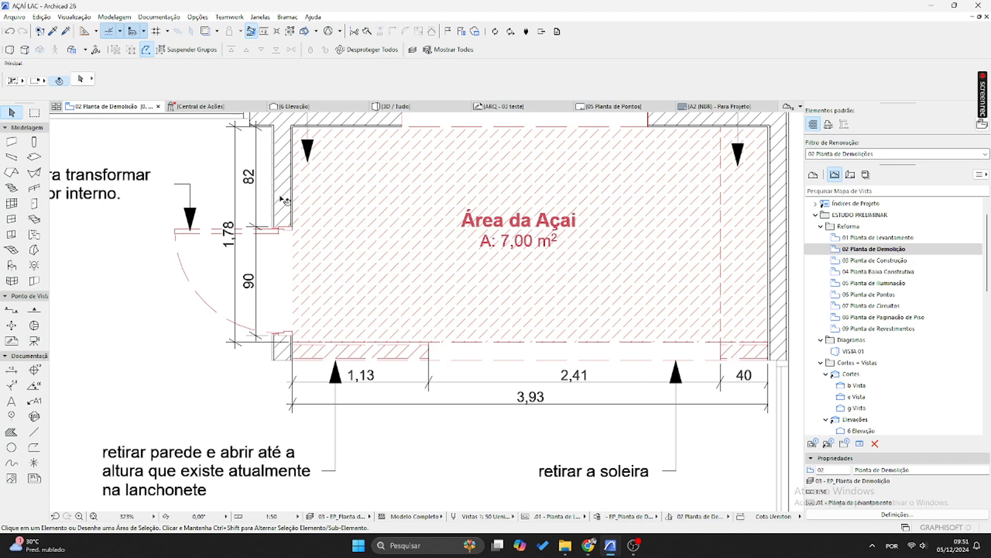
pyautogui.click(257, 243)
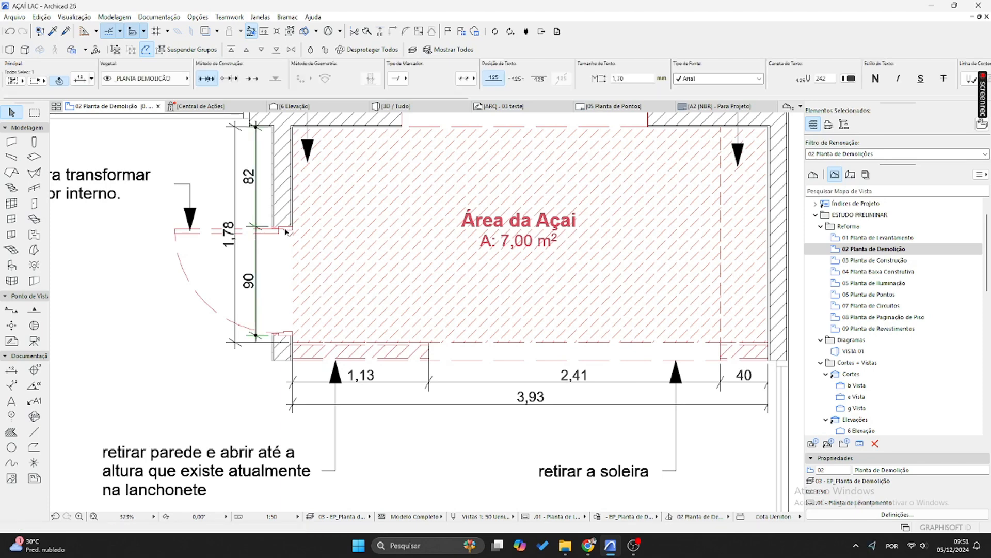
pyautogui.press('Escape')
pyautogui.click(734, 382)
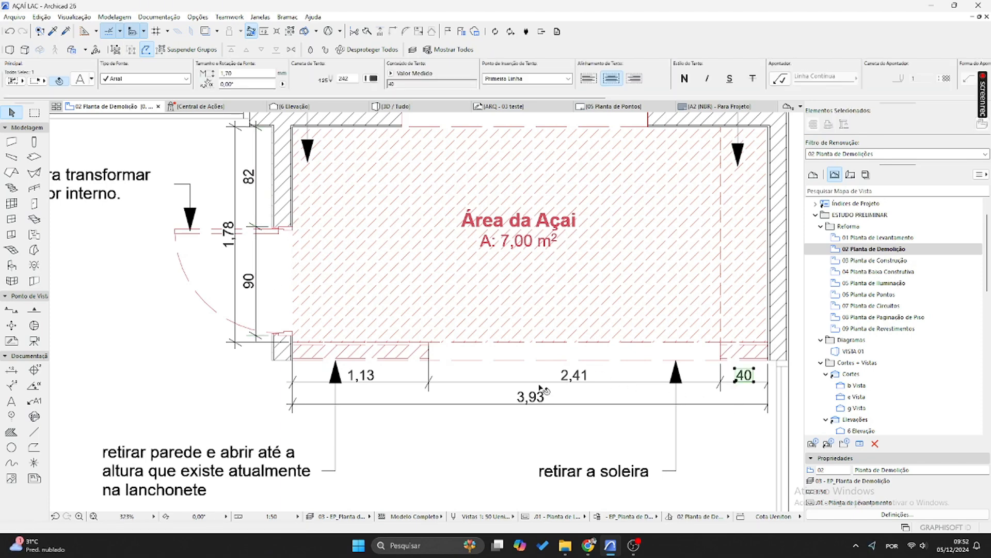
pyautogui.click(486, 385)
pyautogui.press('Escape')
pyautogui.scroll(-2, 498, 325)
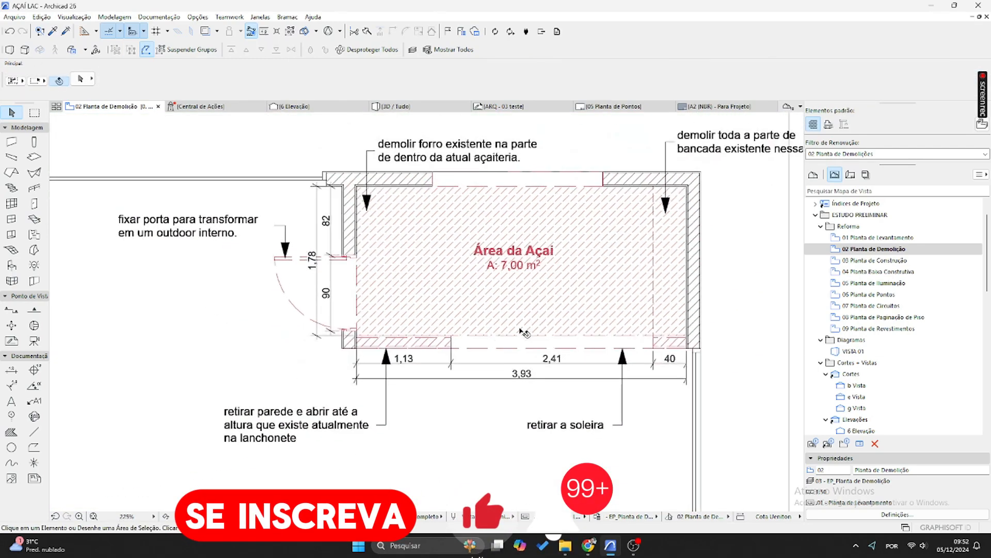
pyautogui.scroll(1, 551, 342)
# - Open 03 Planta de Construção and move the Área da Marquise zone stamp clear of the window frame note, to its right
pyautogui.doubleClick(889, 262)
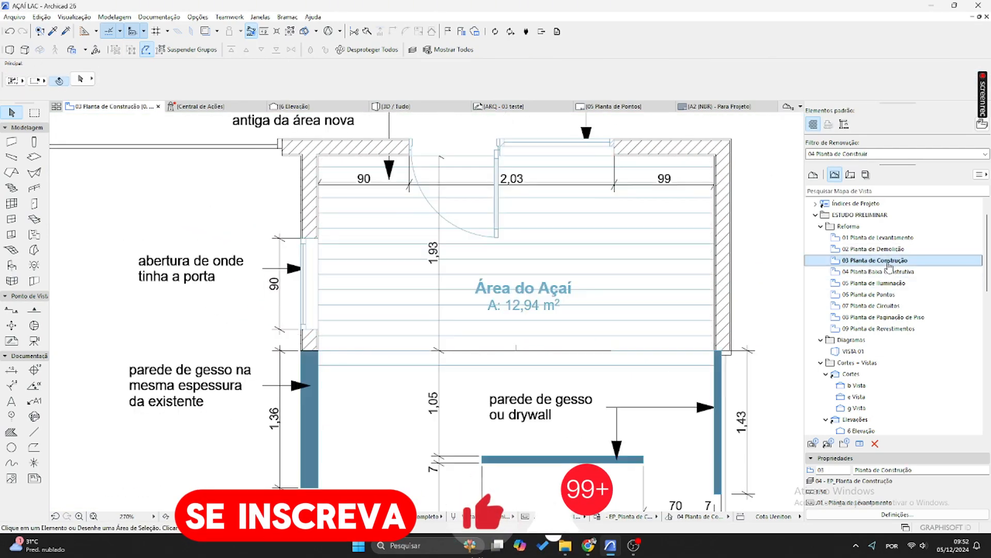
pyautogui.scroll(-1, 626, 273)
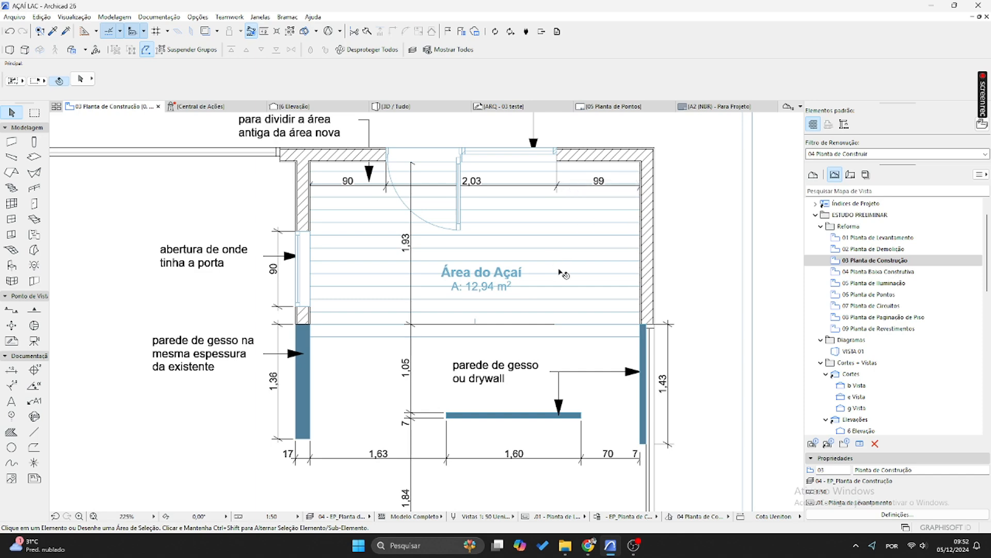
pyautogui.moveTo(508, 242); pyautogui.dragTo(516, 293, button='middle')
pyautogui.moveTo(422, 204); pyautogui.dragTo(463, 246, button='middle')
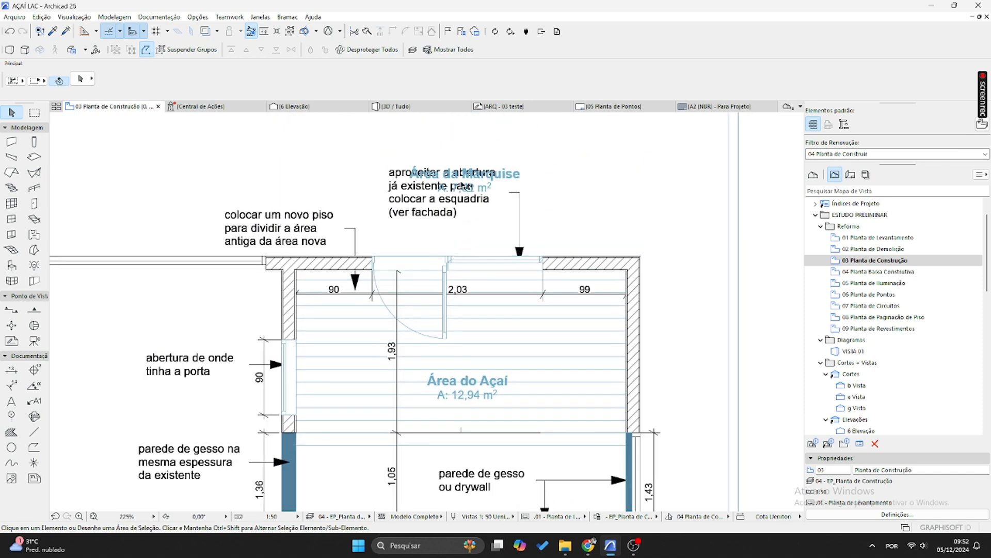
pyautogui.click(466, 186)
pyautogui.press('Escape')
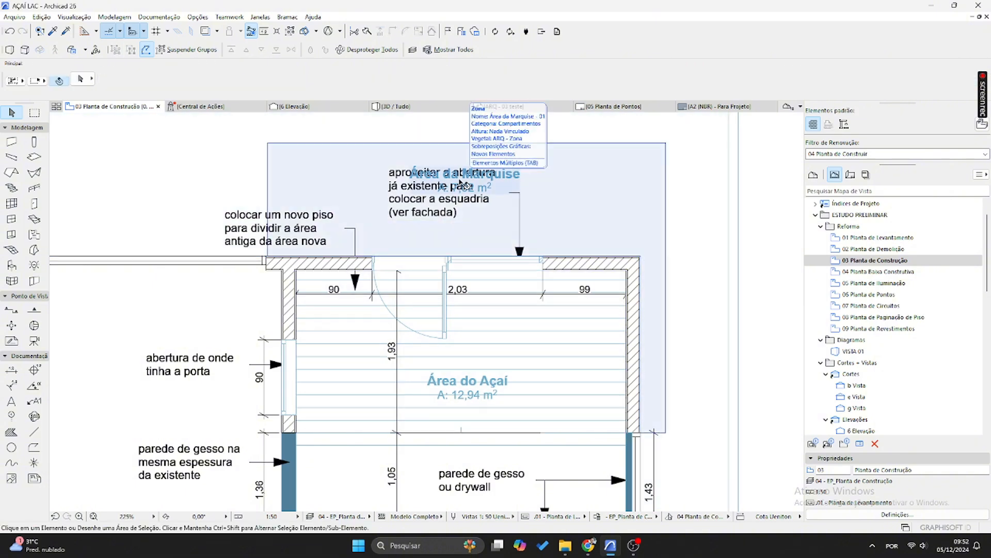
pyautogui.click(460, 180)
pyautogui.click(465, 181)
pyautogui.click(587, 173)
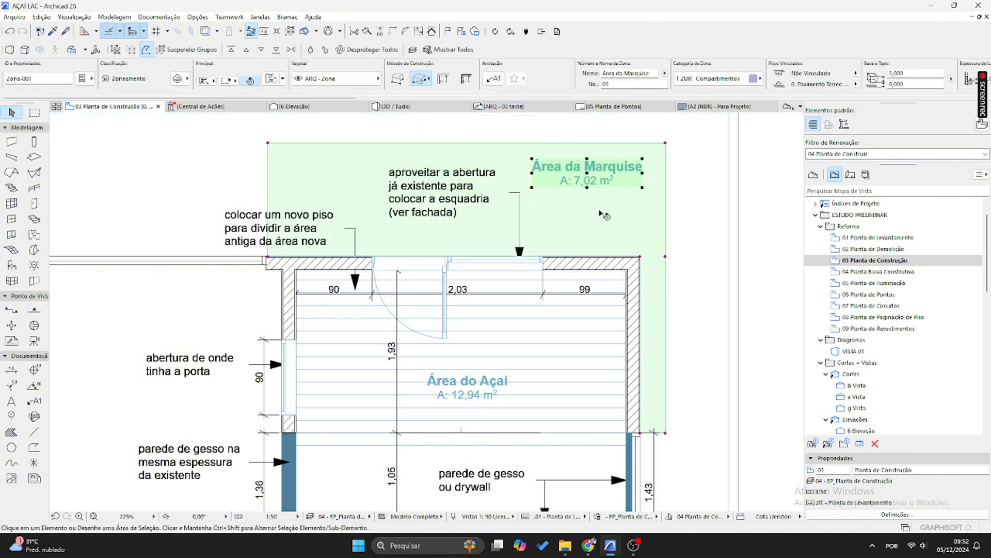
pyautogui.press('Escape')
# - Examine the notes, new plaster walls and dimensions around the açaí area and marquise in the construction plan
pyautogui.moveTo(551, 241); pyautogui.dragTo(550, 224, button='middle')
pyautogui.scroll(-1, 551, 223)
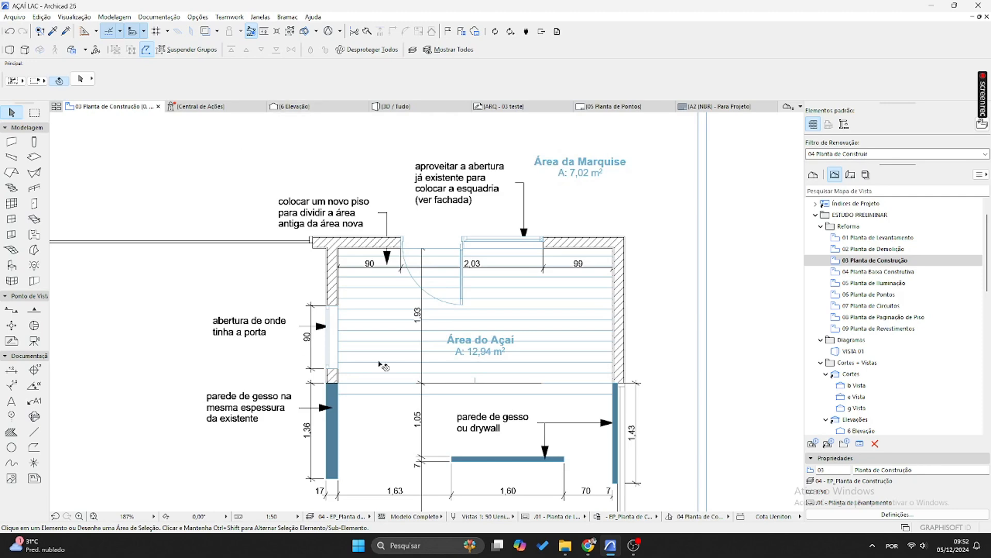
pyautogui.moveTo(543, 266); pyautogui.dragTo(523, 225, button='middle')
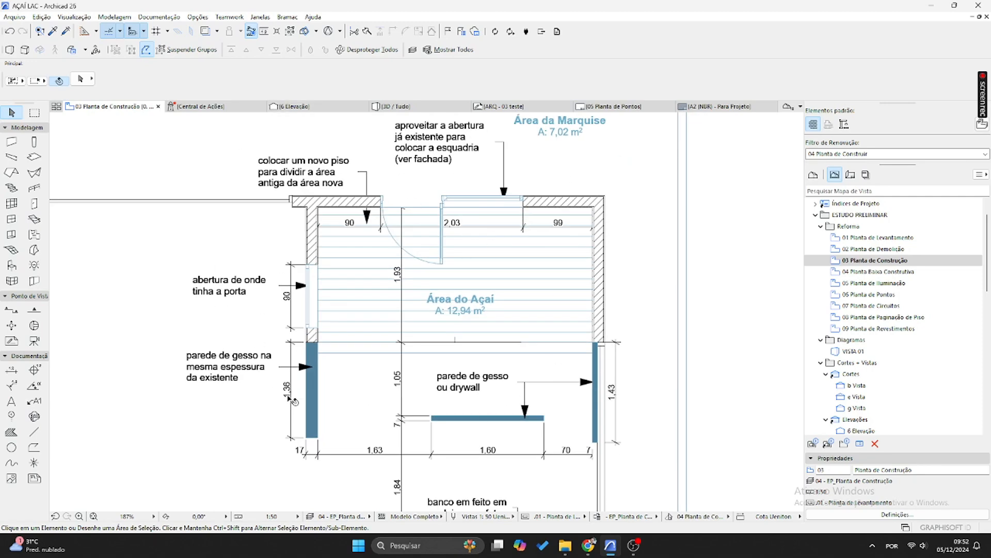
pyautogui.scroll(-1, 384, 424)
pyautogui.moveTo(385, 424); pyautogui.dragTo(385, 394, button='middle')
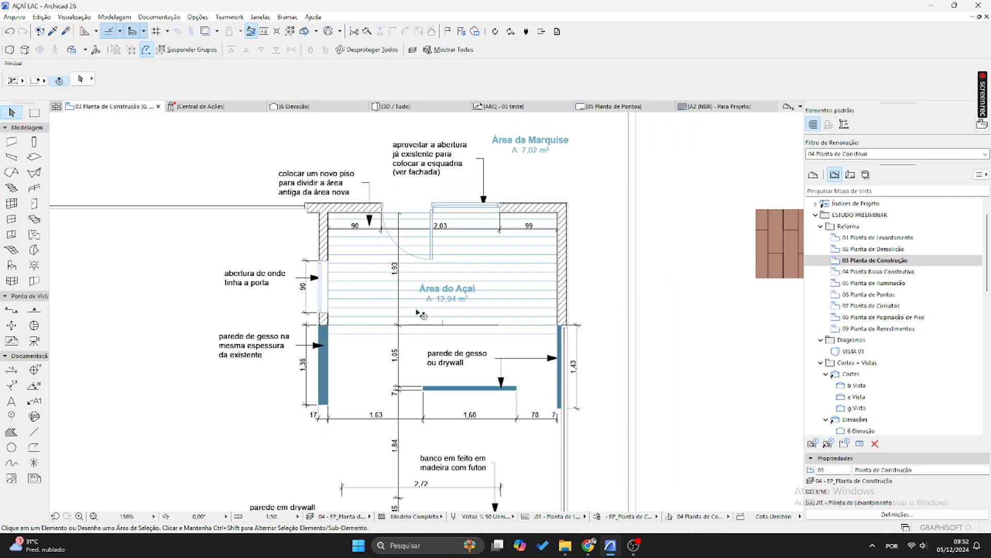
pyautogui.scroll(2, 437, 250)
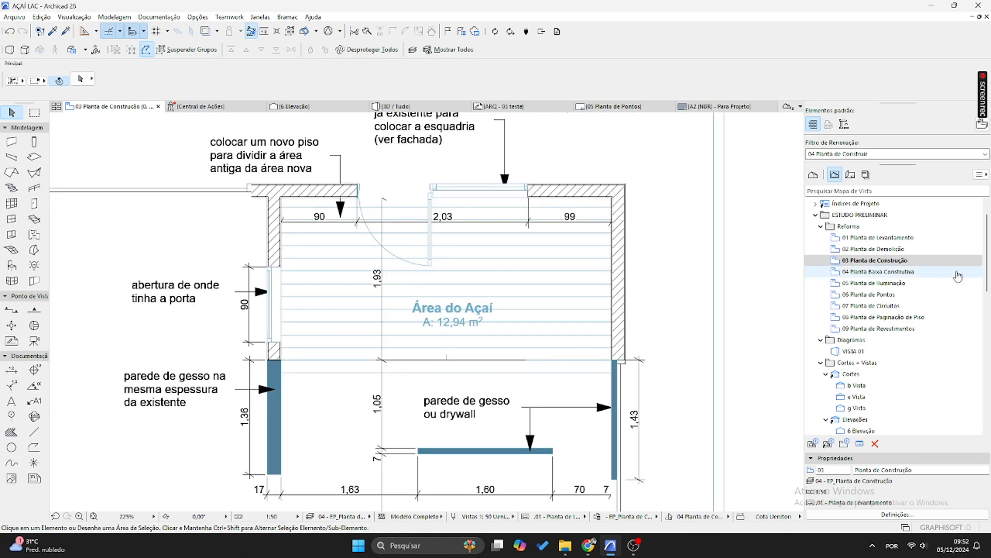
pyautogui.scroll(-3, 383, 360)
pyautogui.moveTo(379, 357); pyautogui.dragTo(392, 280, button='middle')
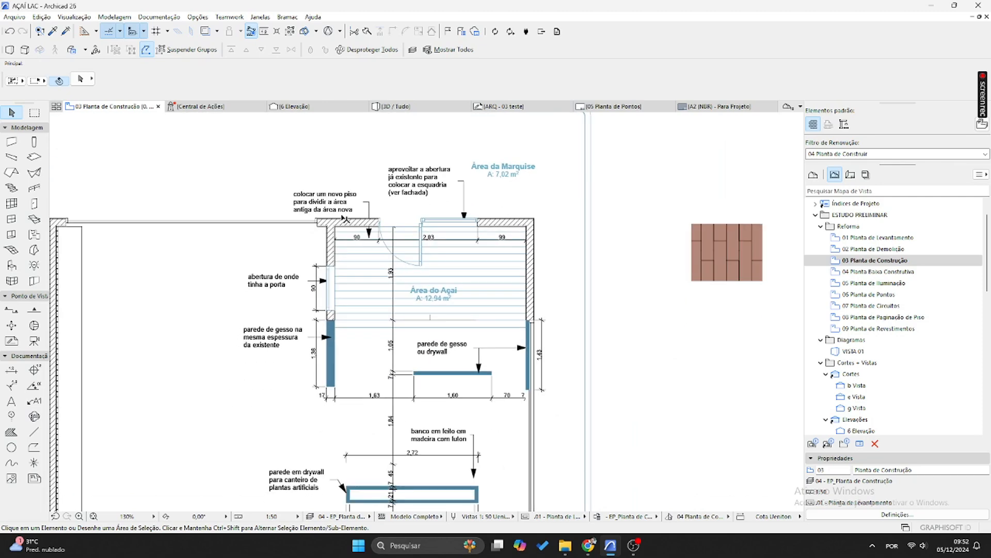
pyautogui.scroll(2, 462, 300)
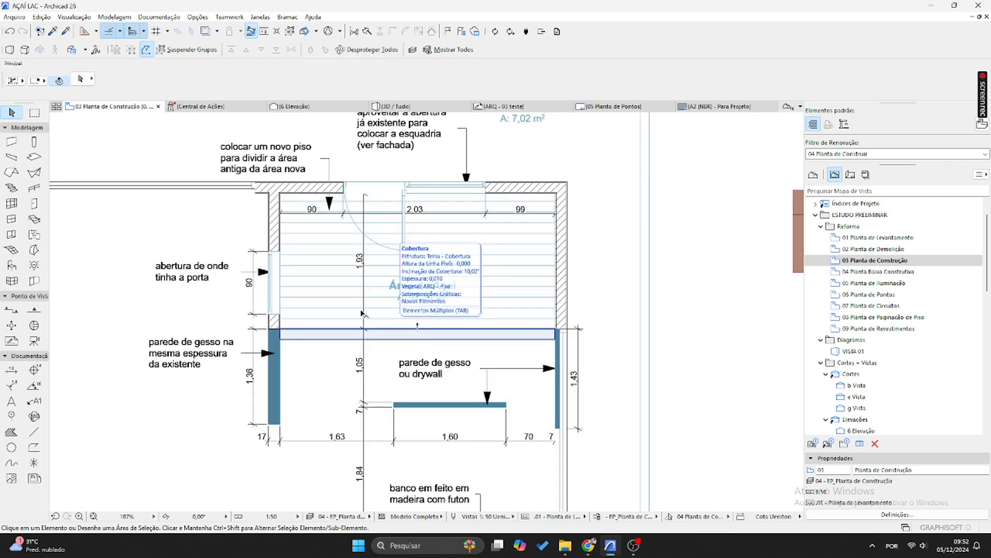
pyautogui.moveTo(358, 305); pyautogui.dragTo(354, 367, button='middle')
pyautogui.moveTo(258, 281); pyautogui.dragTo(240, 370, button='middle')
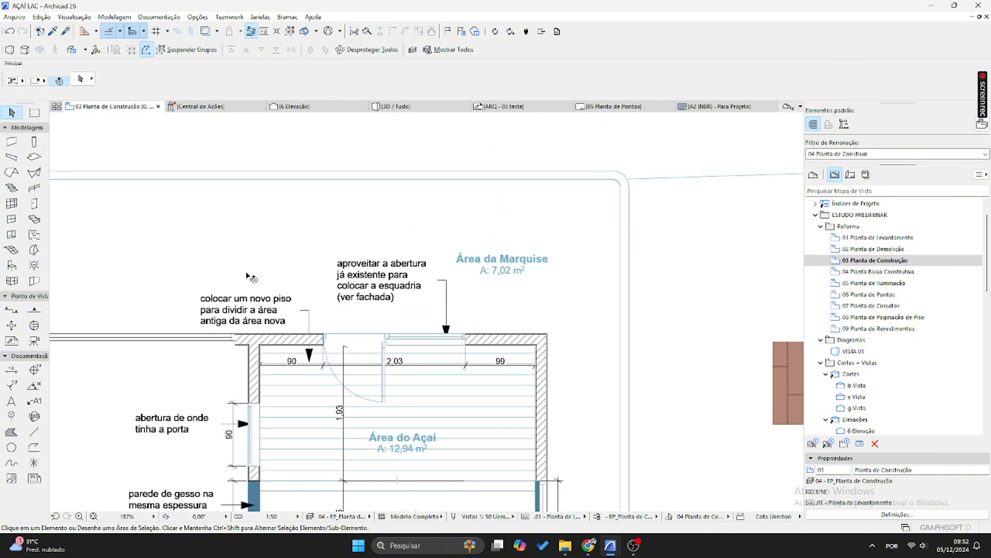
pyautogui.moveTo(598, 426); pyautogui.dragTo(628, 270, button='middle')
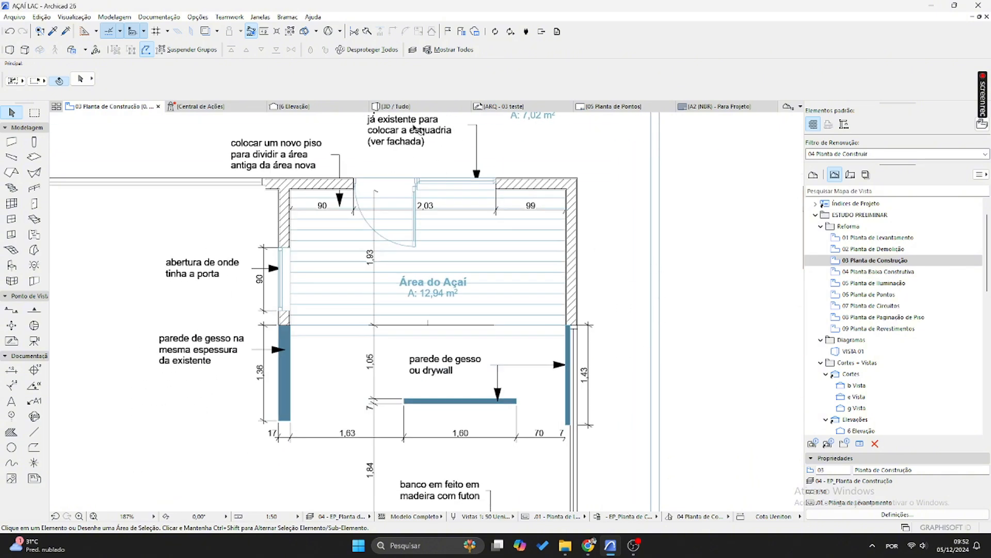
pyautogui.moveTo(417, 125); pyautogui.dragTo(430, 173, button='middle')
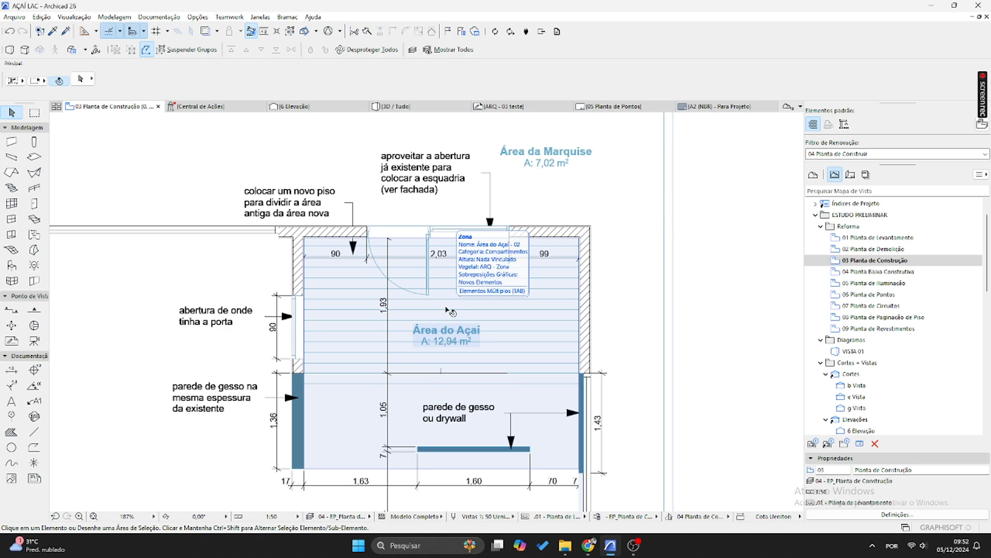
# - Bring all label notes in the construction plan to the front of the display order
pyautogui.scroll(3, 402, 325)
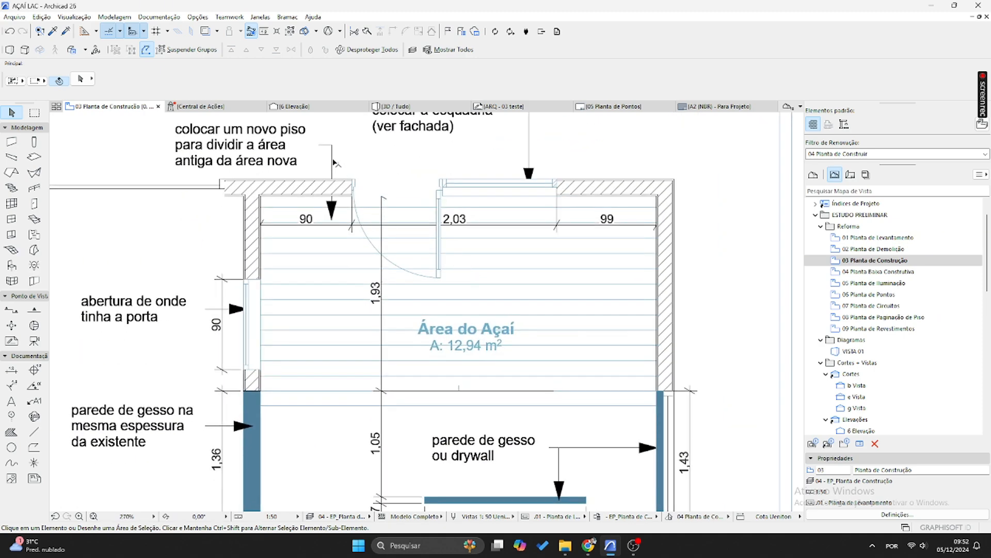
pyautogui.click(34, 400)
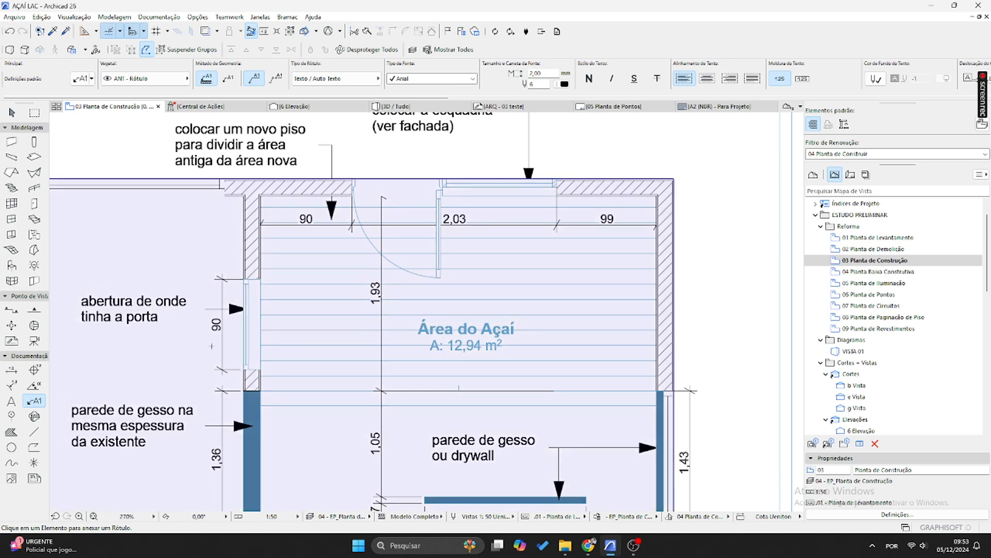
pyautogui.hotkey('ctrl', 'a')
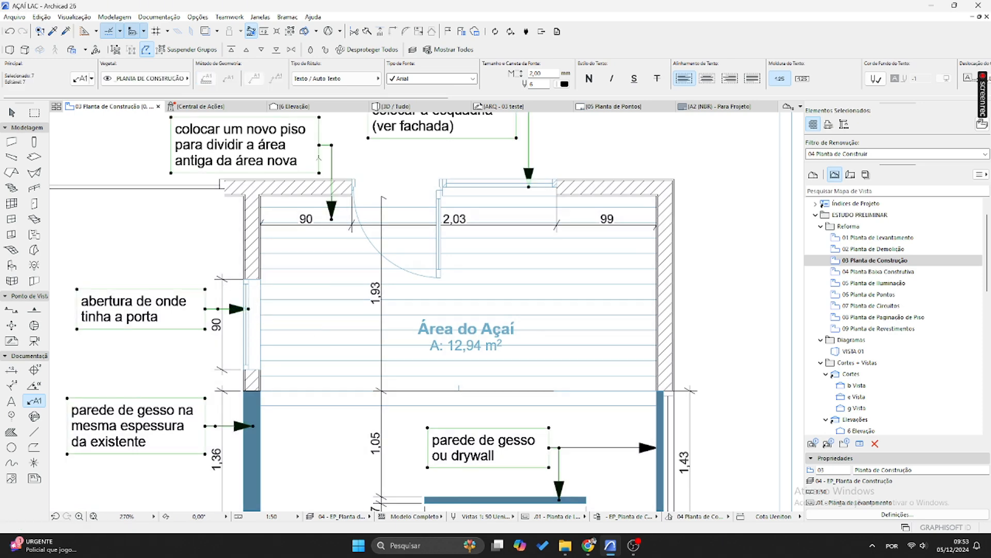
pyautogui.click(233, 50)
pyautogui.press('Escape')
pyautogui.scroll(-2, 449, 261)
pyautogui.moveTo(504, 177); pyautogui.dragTo(470, 179, button='middle')
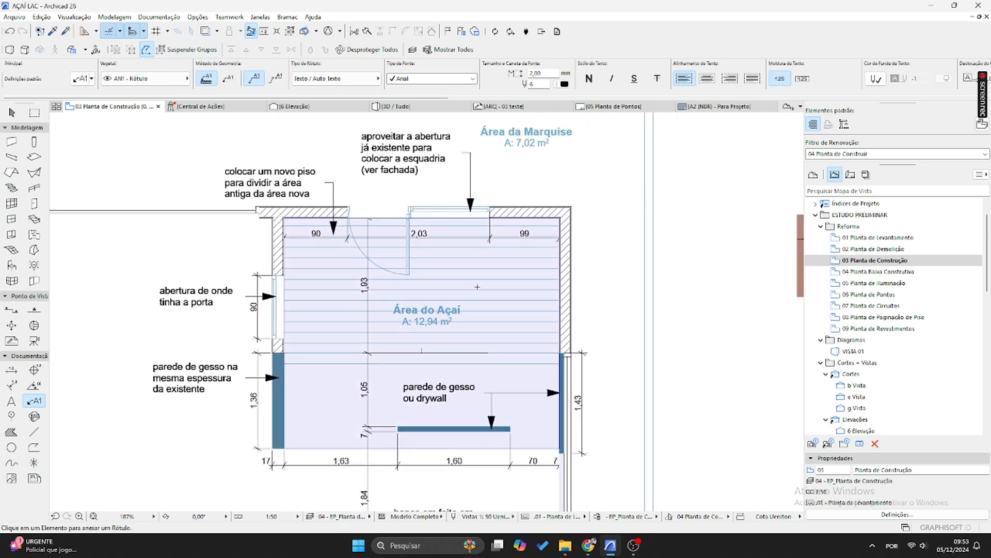
pyautogui.press('Escape')
# - Replace the former door opening's note with "transfrmar porta em parede de vidro para adesivar."
pyautogui.scroll(3, 268, 314)
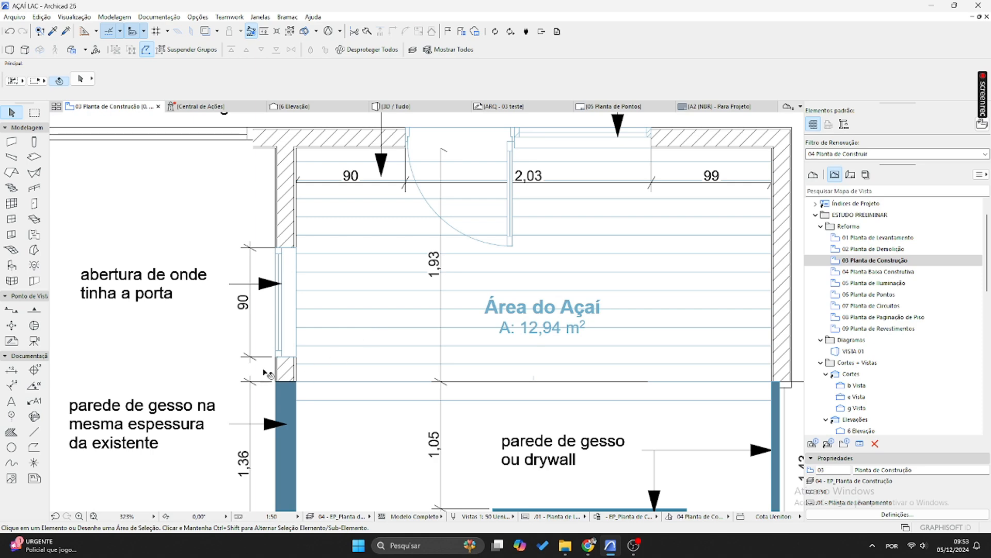
pyautogui.hscroll(-4, 258, 331)
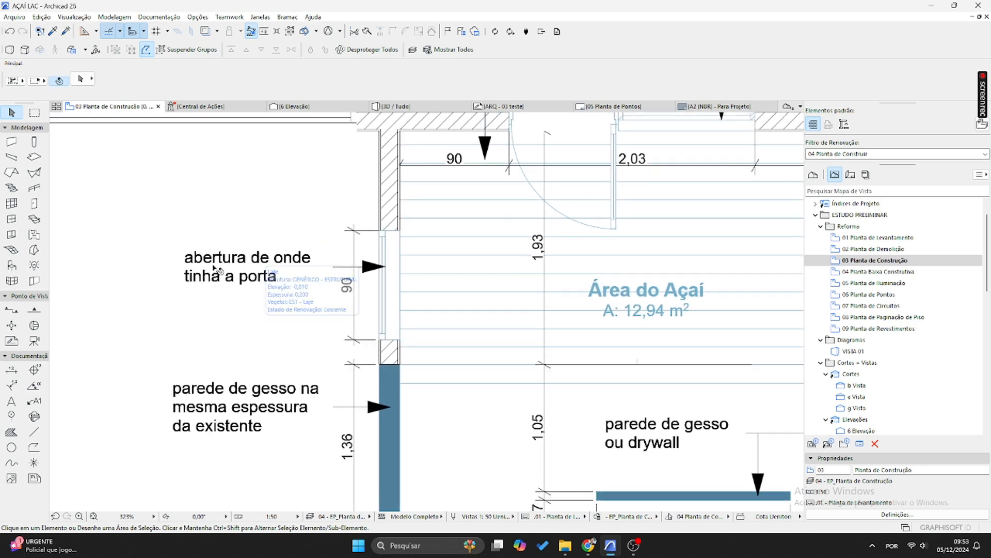
pyautogui.doubleClick(251, 276)
pyautogui.moveTo(199, 257); pyautogui.dragTo(280, 275)
pyautogui.write('trando')
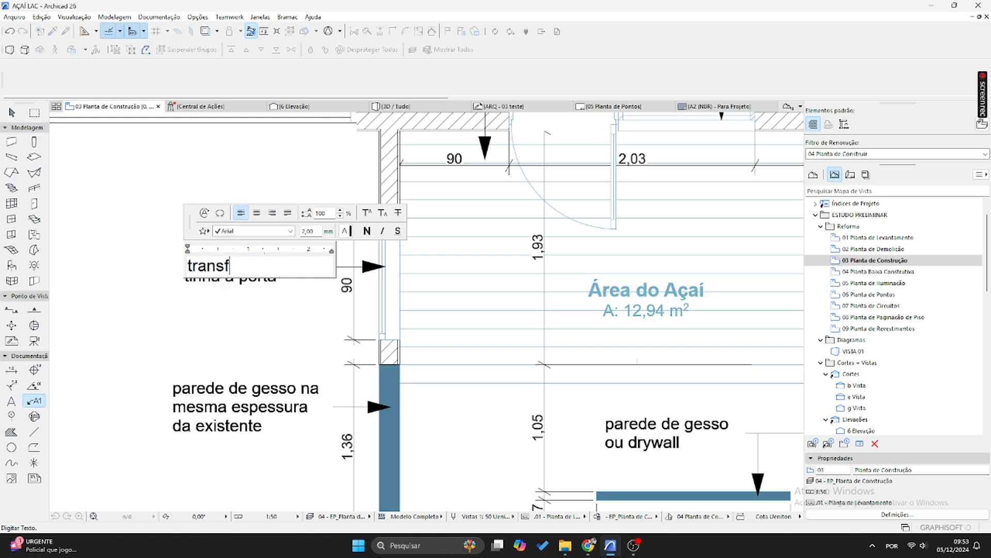
pyautogui.write('rmar porta em')
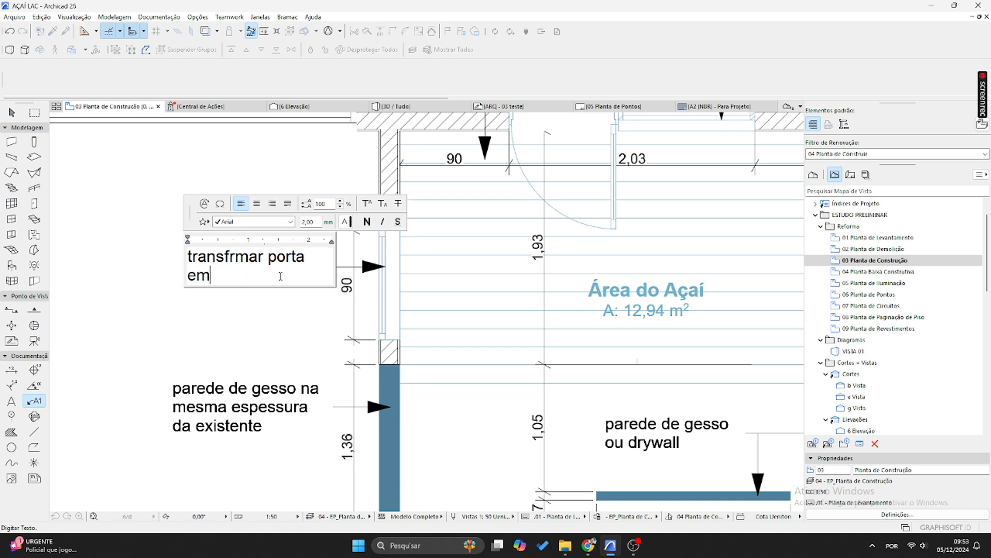
pyautogui.write(' pardde de ')
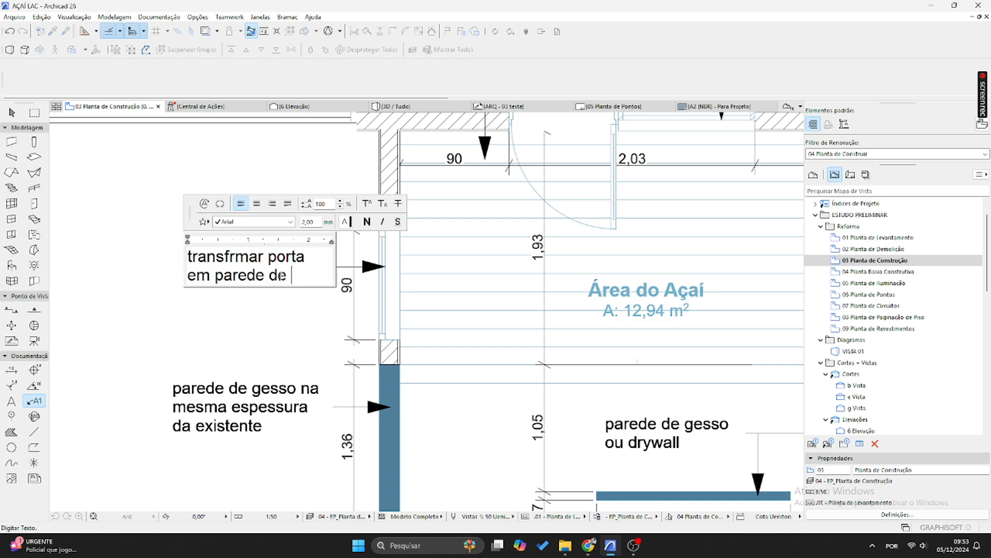
pyautogui.write('vidro para adesivar')
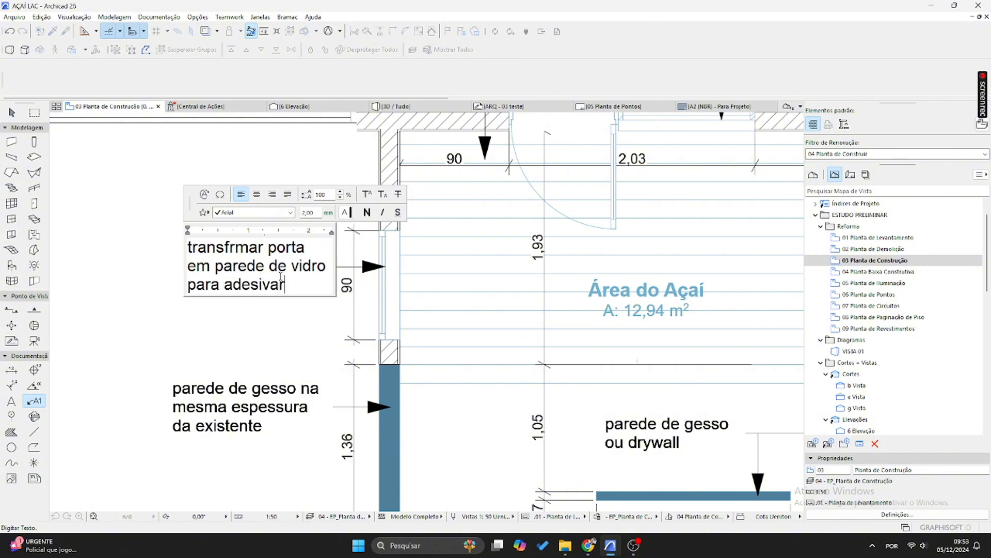
pyautogui.press('Escape')
pyautogui.press('Escape')
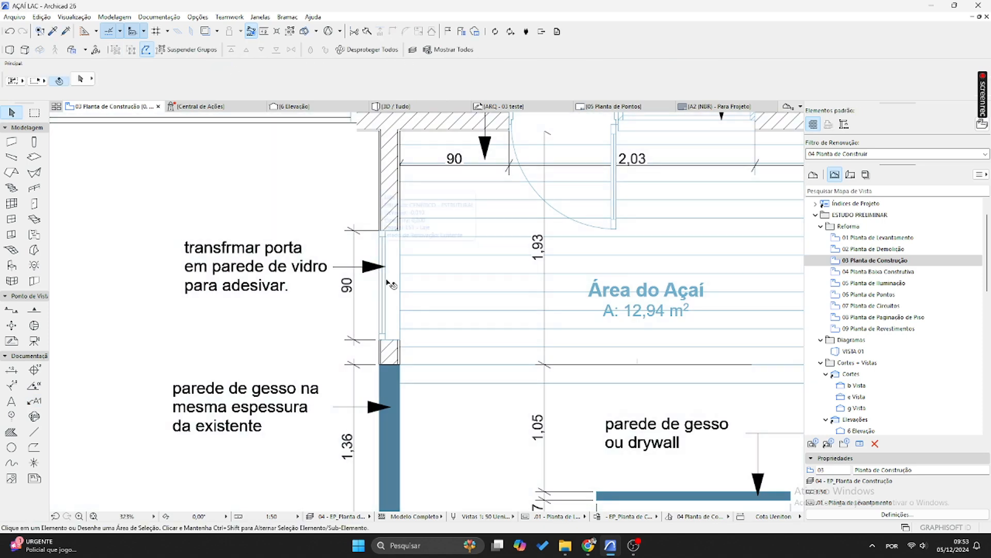
pyautogui.scroll(-1, 390, 283)
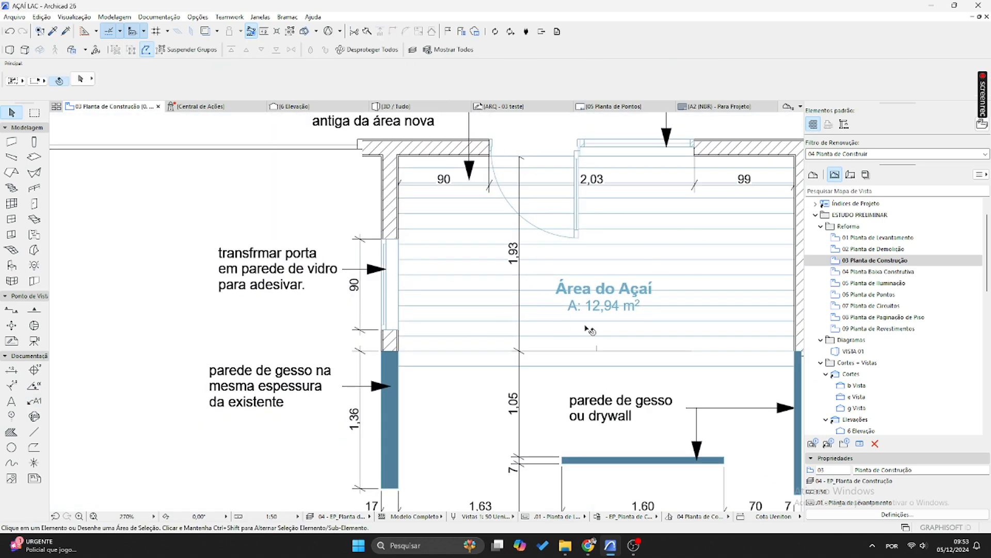
pyautogui.moveTo(690, 282); pyautogui.dragTo(616, 262, button='middle')
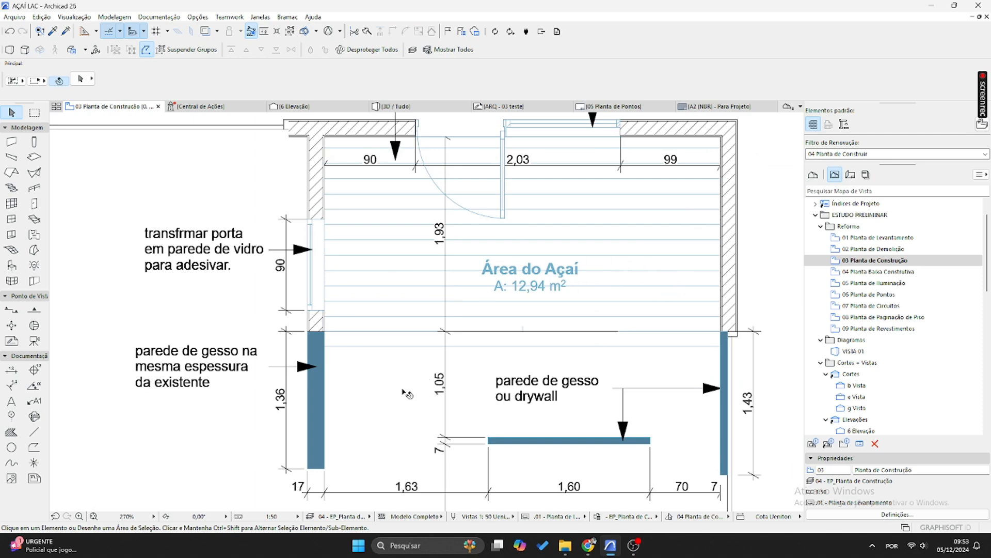
# - Turn off the surface hatch on the wooden floor slab of the Área do Açaí in the construction plan
pyautogui.moveTo(408, 393); pyautogui.dragTo(432, 315, button='middle')
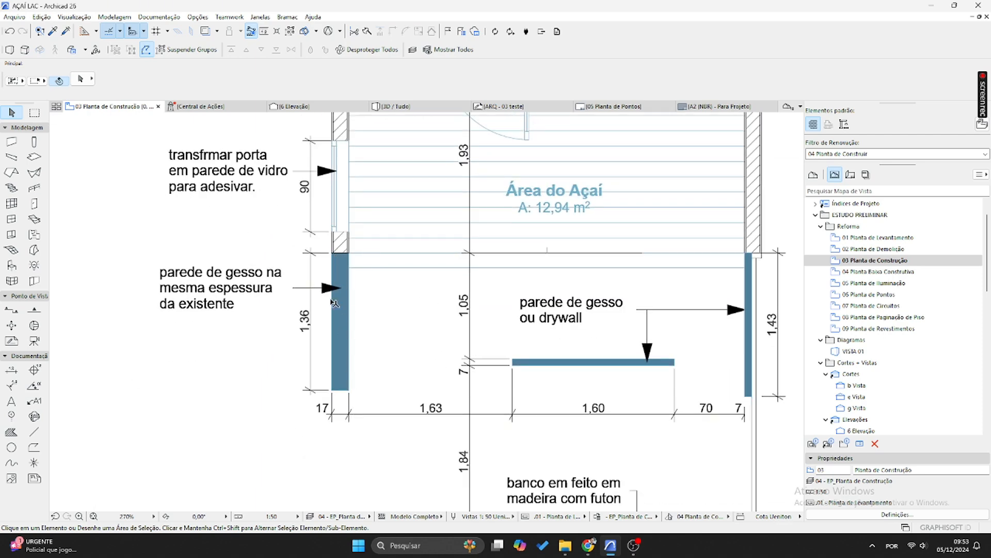
pyautogui.moveTo(420, 379); pyautogui.dragTo(263, 370, button='middle')
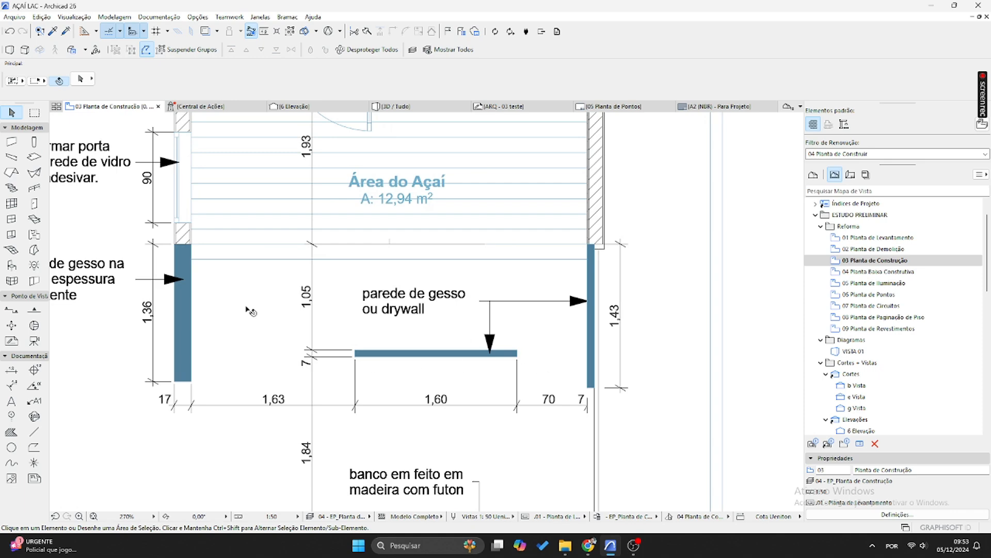
pyautogui.scroll(-2, 231, 330)
pyautogui.click(479, 267)
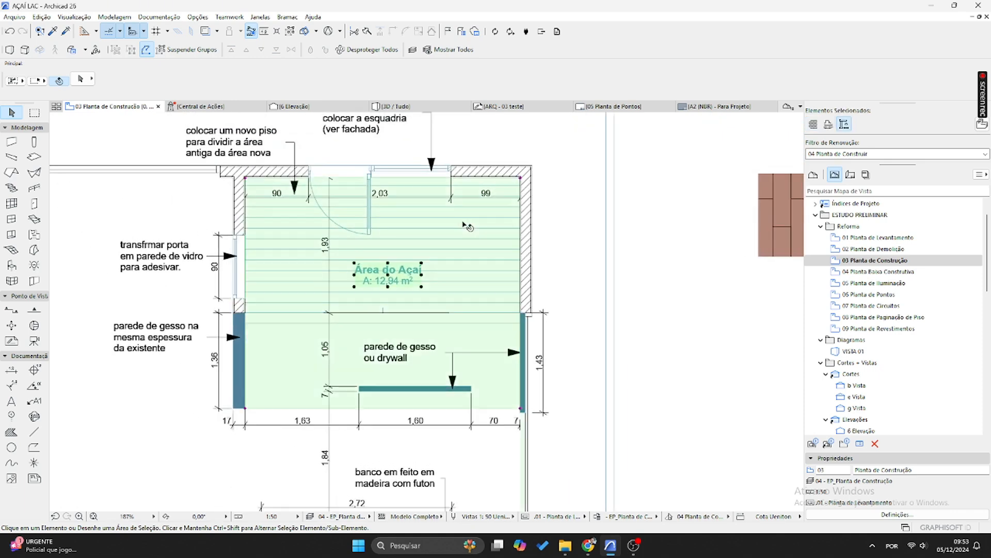
pyautogui.click(475, 267)
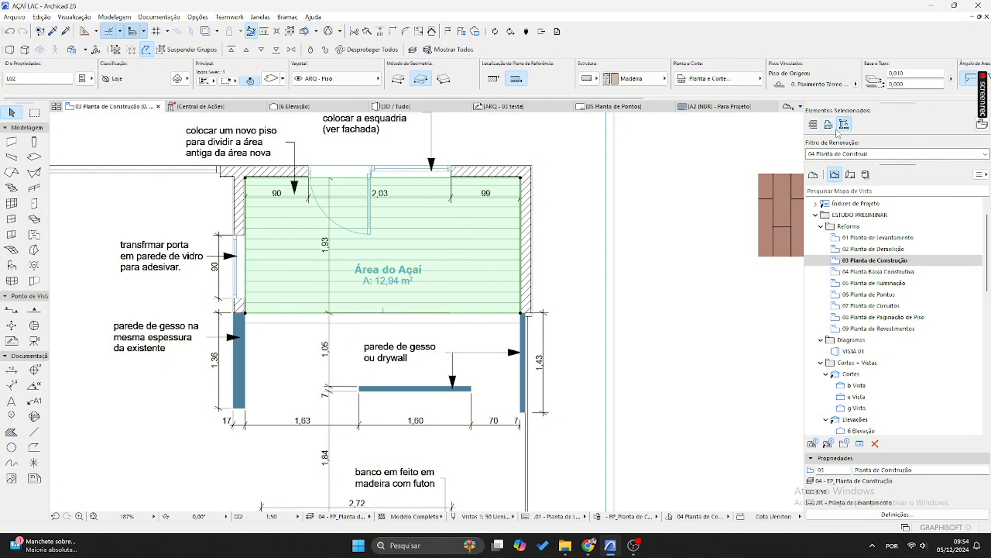
pyautogui.click(815, 129)
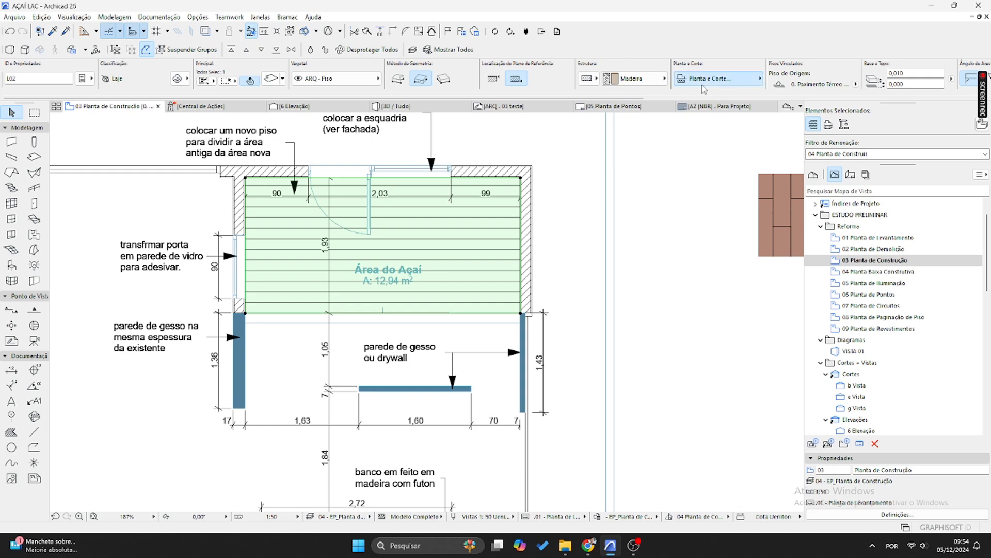
pyautogui.click(717, 78)
pyautogui.click(614, 212)
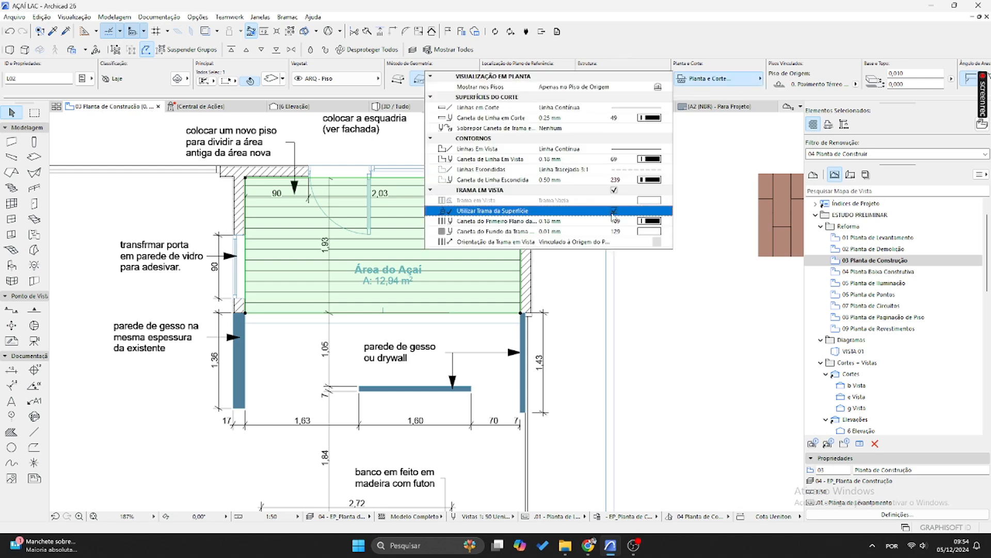
pyautogui.click(701, 395)
# - Compare the strip along the açaí area's front edge with the demolished wall and sill in 02 Planta de Demolição
pyautogui.scroll(2, 379, 282)
pyautogui.moveTo(342, 339)
pyautogui.mouseDown(button='middle')
pyautogui.moveTo(417, 334)
pyautogui.moveTo(334, 341)
pyautogui.mouseUp(button='middle')
pyautogui.click(271, 356)
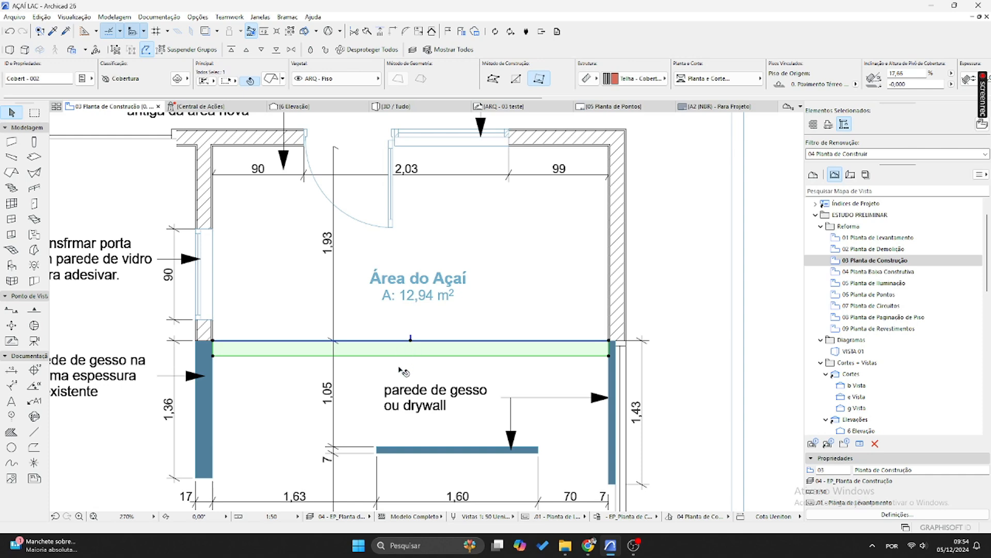
pyautogui.click(881, 250)
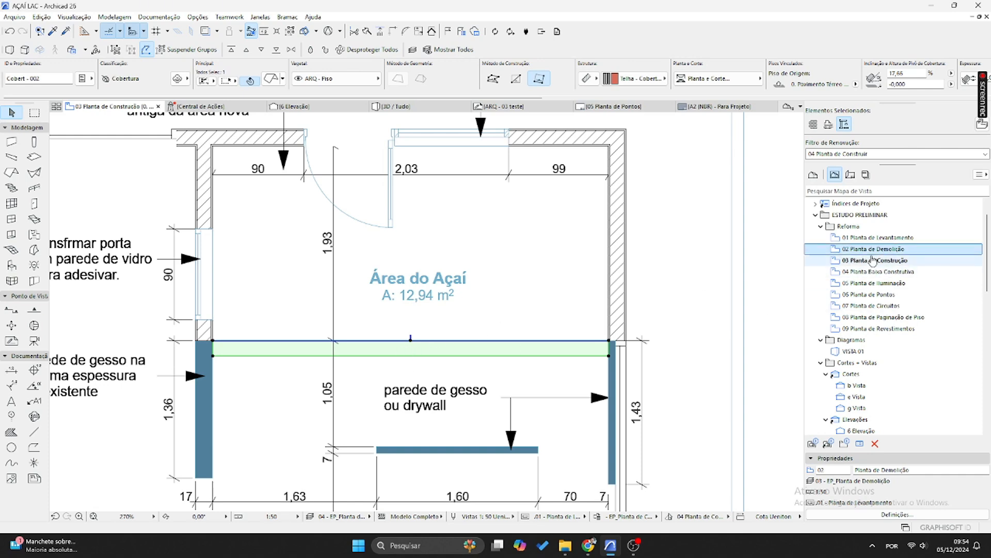
pyautogui.scroll(3, 149, 318)
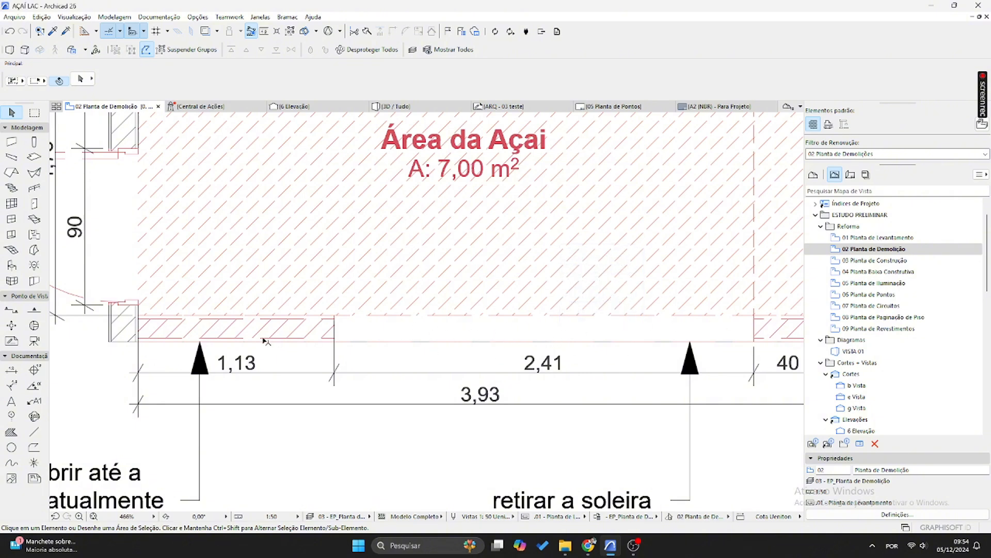
pyautogui.scroll(-1, 374, 336)
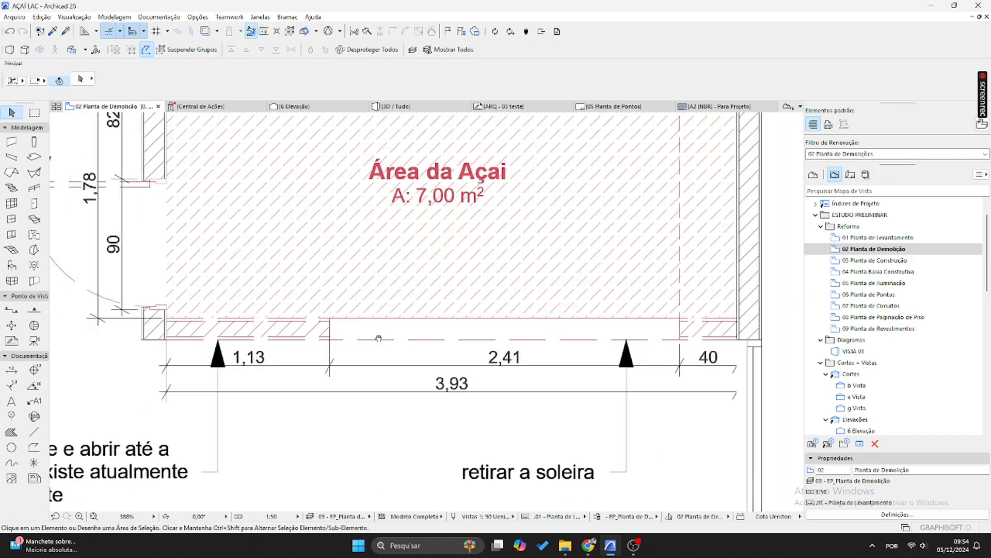
pyautogui.scroll(1, 349, 335)
pyautogui.scroll(-2, 351, 341)
pyautogui.scroll(2, 484, 336)
pyautogui.scroll(-3, 490, 335)
pyautogui.scroll(3, 594, 331)
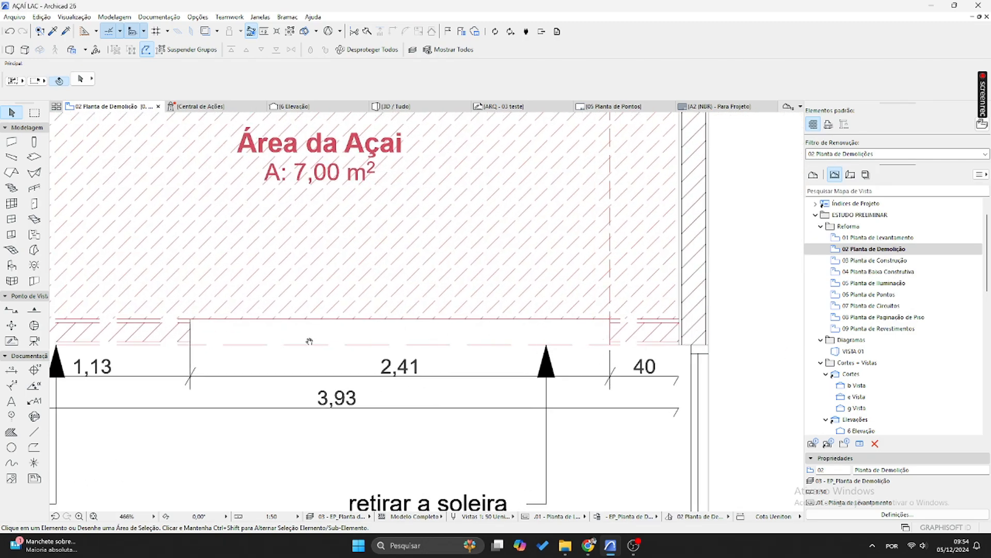
pyautogui.moveTo(309, 342); pyautogui.dragTo(384, 336, button='middle')
# - Return to 03 Planta de Construção and dimension the Área do Açaí's inner width between the side walls, just above the new plaster walls
pyautogui.doubleClick(900, 263)
pyautogui.scroll(-1, 423, 375)
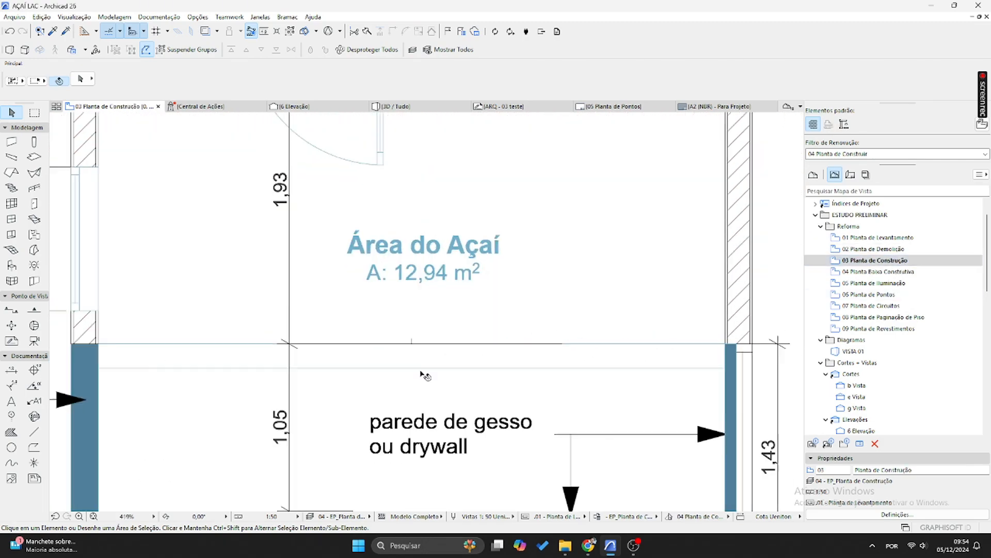
pyautogui.scroll(-2, 423, 375)
pyautogui.scroll(-1, 445, 361)
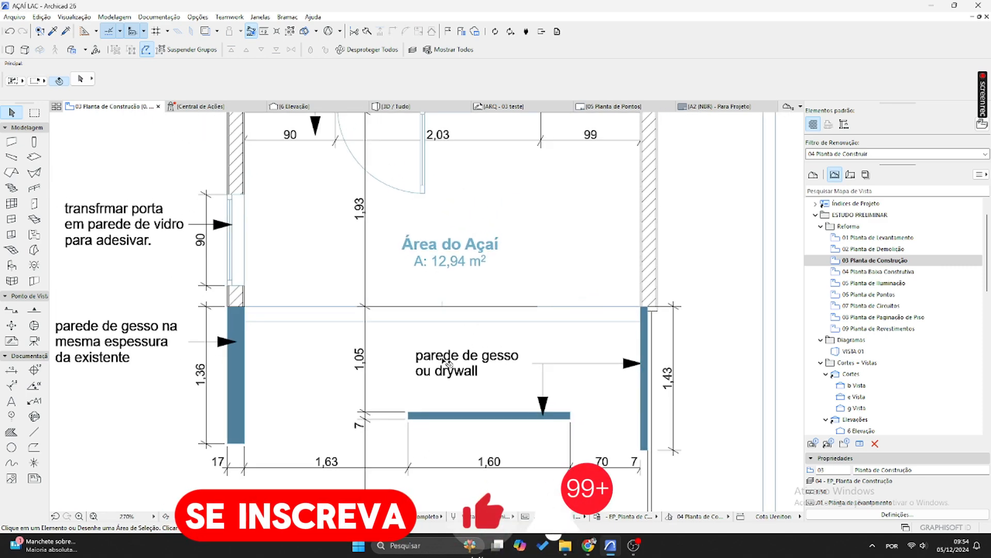
pyautogui.scroll(-1, 447, 361)
pyautogui.scroll(1, 385, 333)
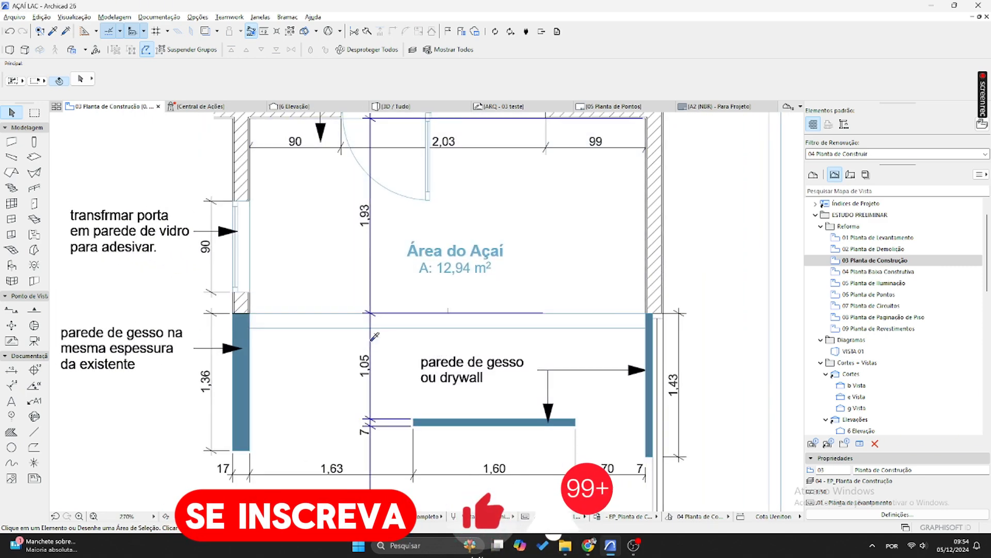
pyautogui.keyDown('alt'); pyautogui.click(371, 341); pyautogui.keyUp('alt')
pyautogui.scroll(3, 256, 313)
pyautogui.click(244, 313)
pyautogui.scroll(-2, 248, 313)
pyautogui.moveTo(464, 301); pyautogui.dragTo(391, 297, button='middle')
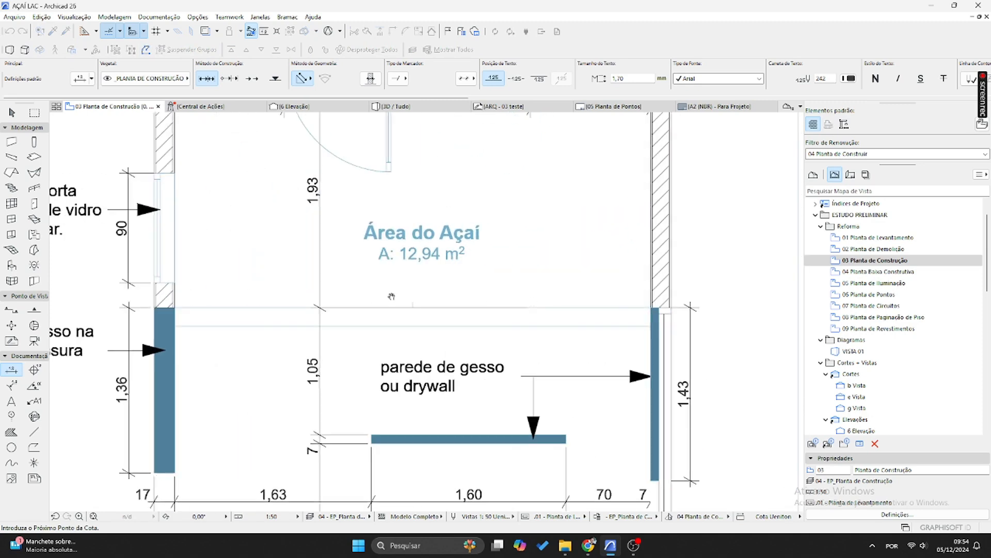
pyautogui.click(652, 308)
pyautogui.doubleClick(437, 289)
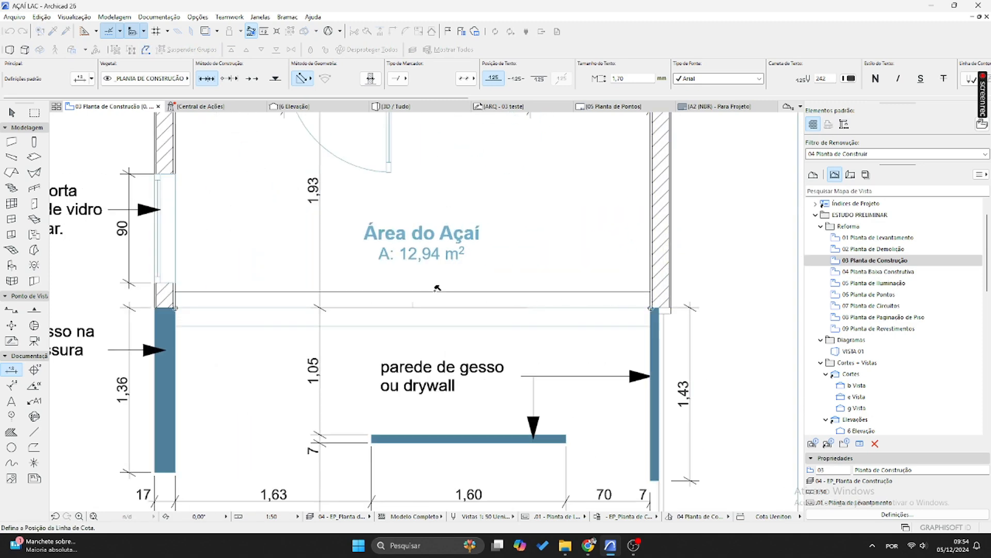
pyautogui.click(438, 290)
pyautogui.press('Escape')
pyautogui.moveTo(504, 348); pyautogui.dragTo(558, 316, button='middle')
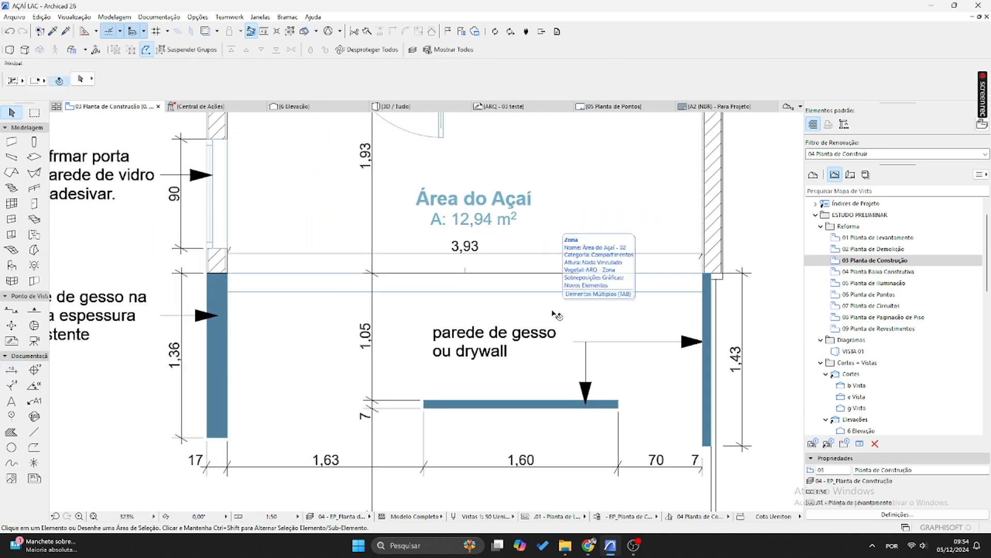
# - Bring the horizontal dimension chain below the new drywall walls to the front of the display order
pyautogui.click(556, 315)
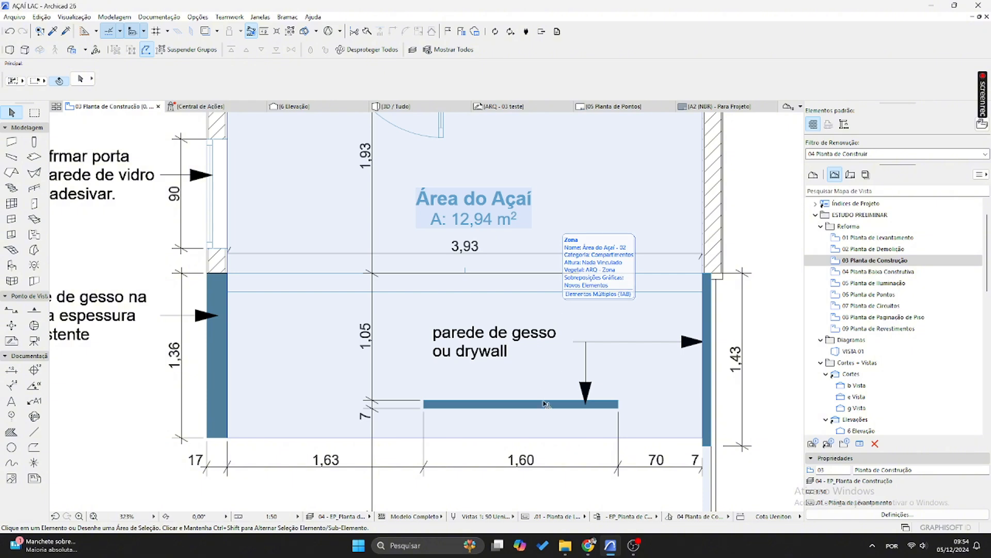
pyautogui.press('Escape')
pyautogui.moveTo(532, 383); pyautogui.dragTo(495, 358, button='middle')
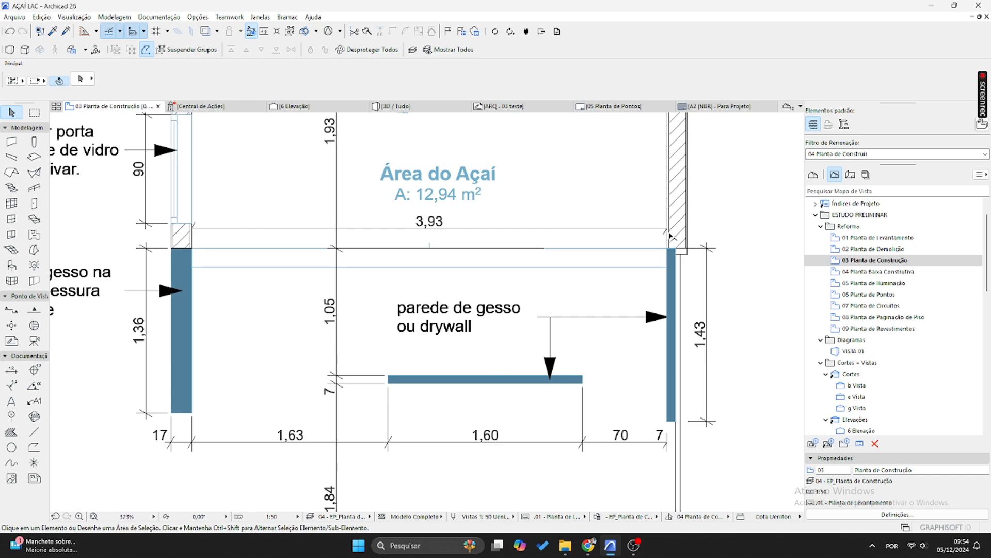
pyautogui.moveTo(428, 396); pyautogui.dragTo(429, 335, button='middle')
pyautogui.scroll(3, 655, 381)
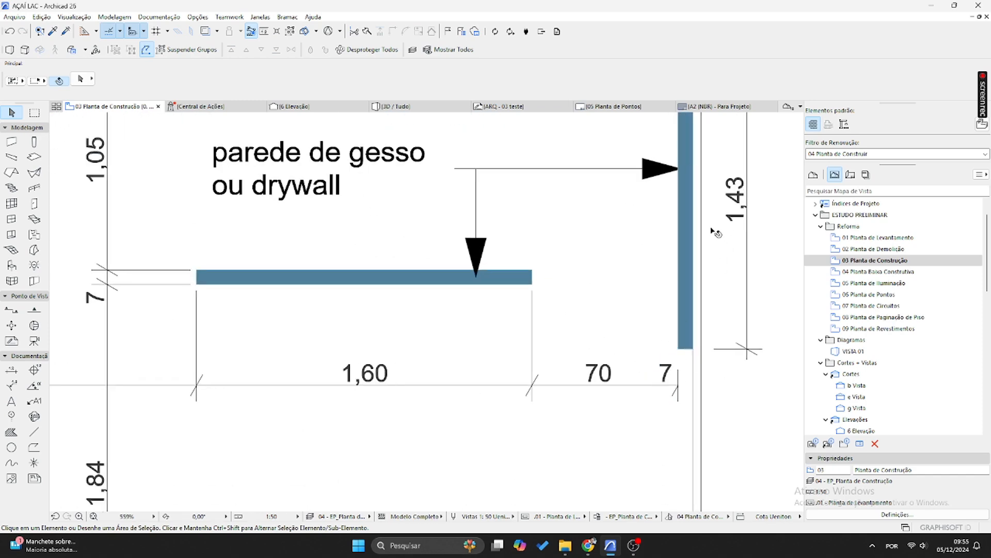
pyautogui.scroll(-2, 704, 258)
pyautogui.scroll(3, 670, 336)
pyautogui.click(637, 358)
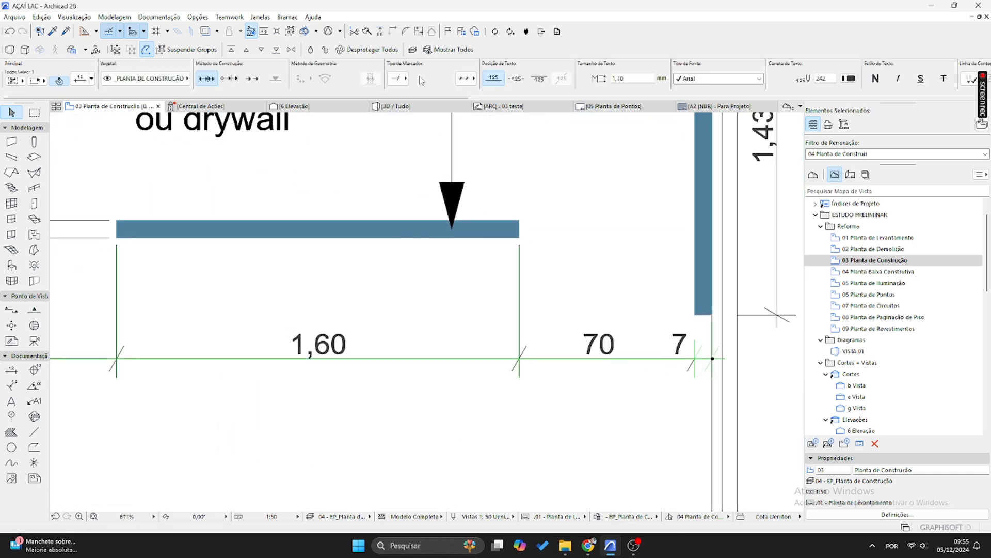
pyautogui.scroll(-4, 524, 356)
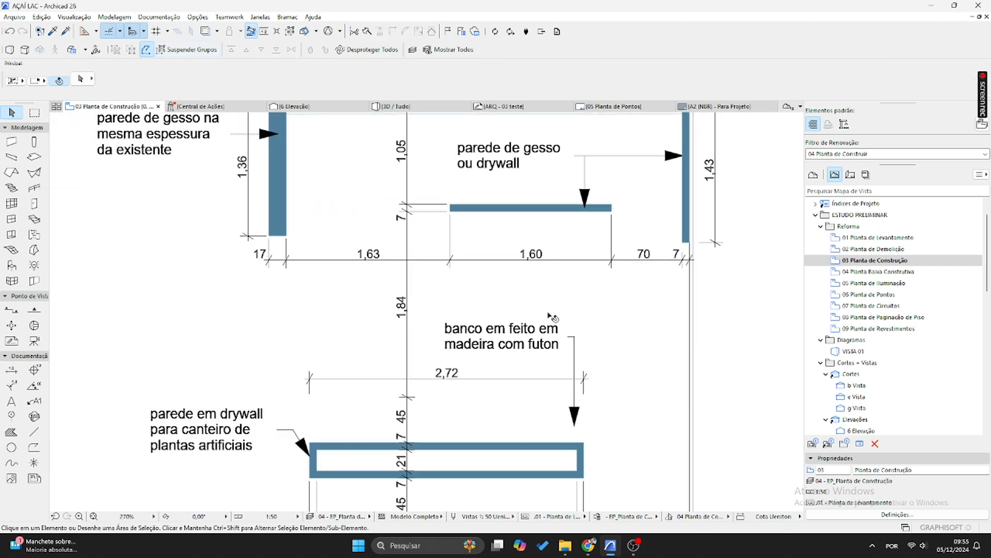
pyautogui.press('Escape')
# - Show the ARQ - Marcenaria layer in the construction plan so the joinery elements can be selected
pyautogui.moveTo(524, 356); pyautogui.dragTo(536, 206, button='middle')
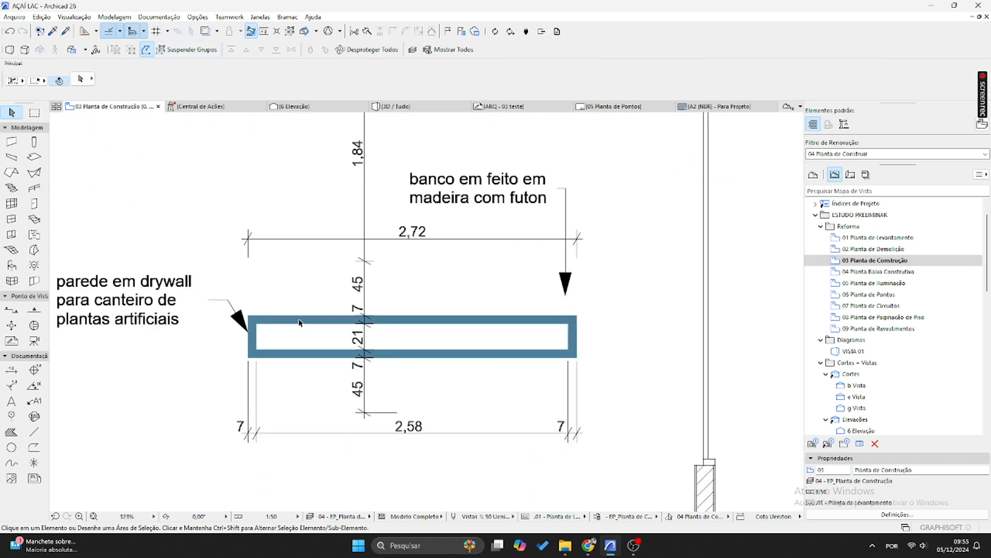
pyautogui.scroll(-2, 471, 352)
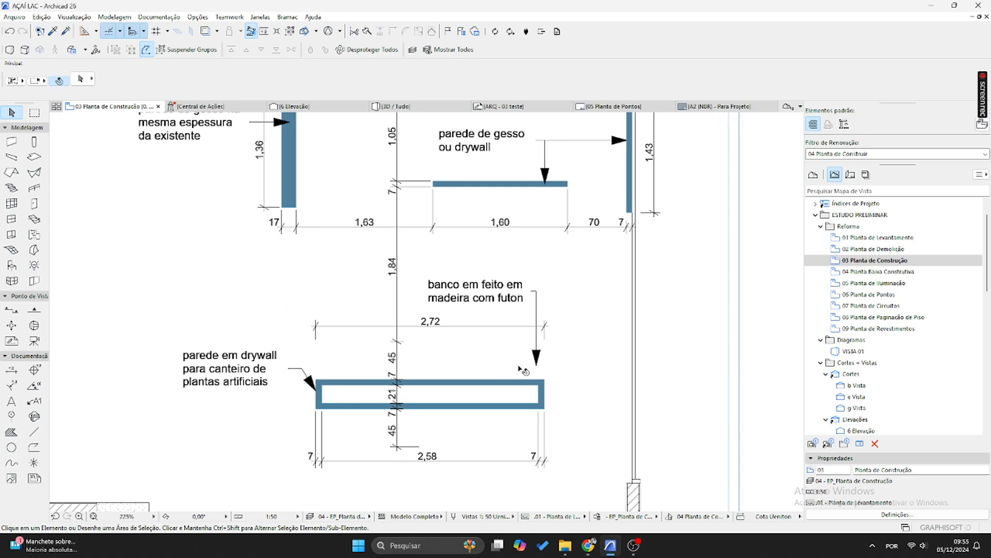
pyautogui.click(337, 518)
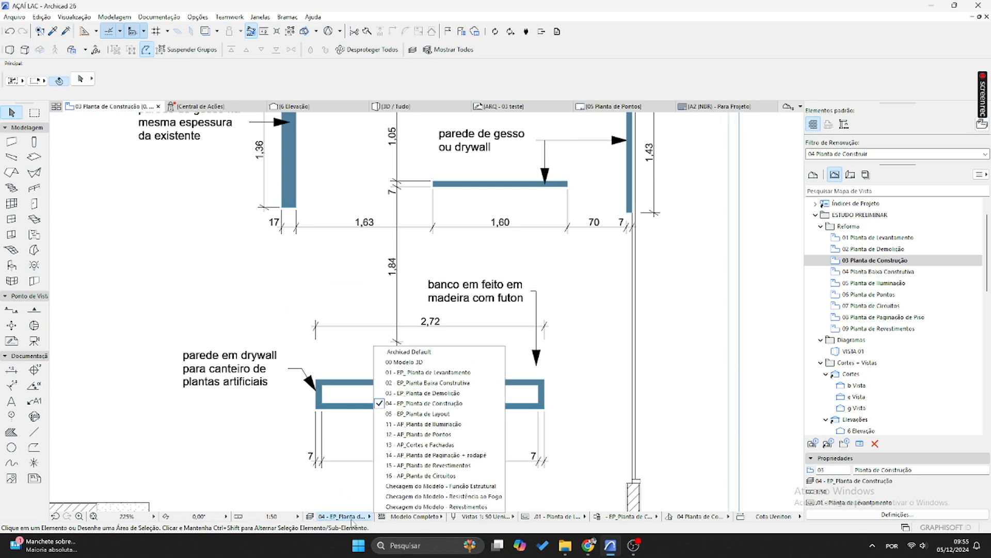
pyautogui.click(338, 512)
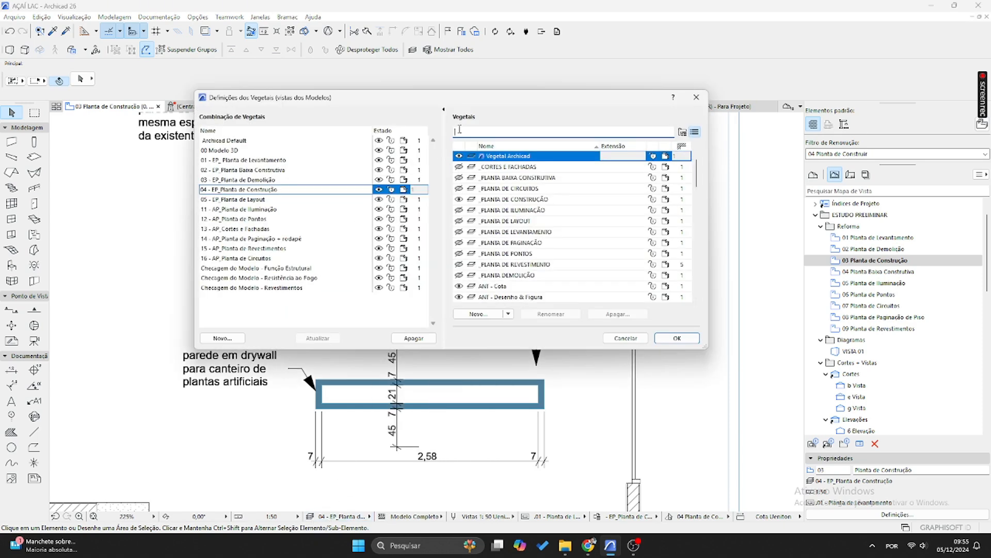
pyautogui.write('marc')
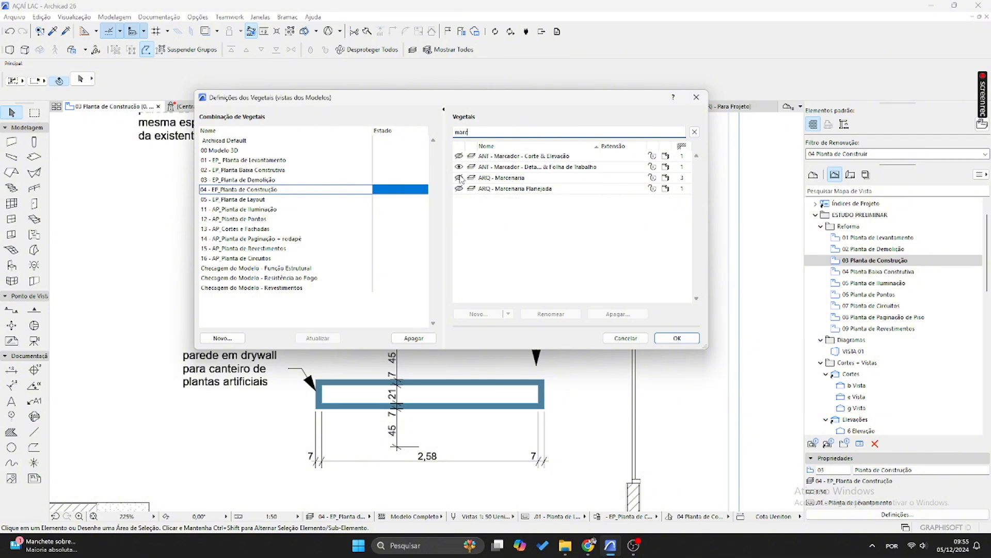
pyautogui.click(461, 179)
pyautogui.click(677, 338)
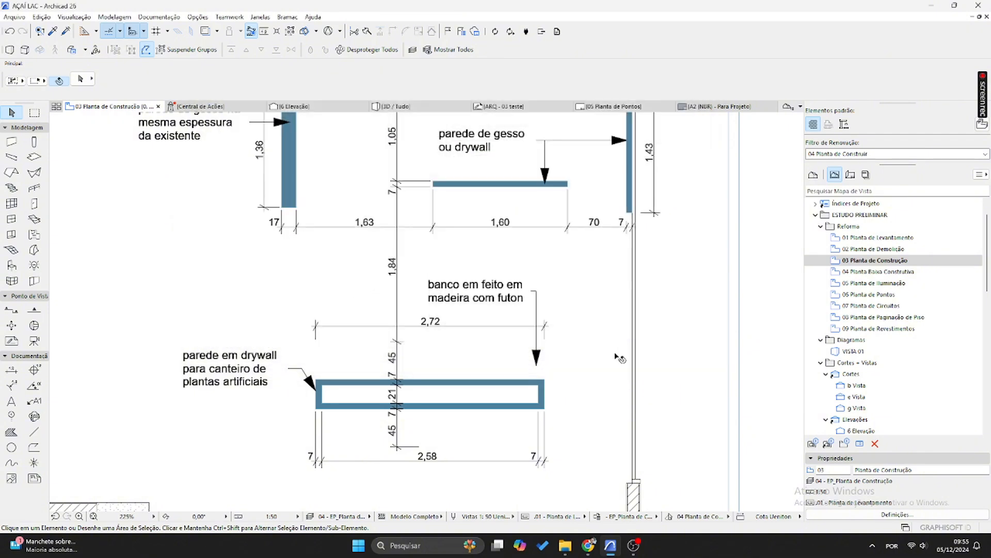
# - Examine the joinery elements around the counter and the artificial-plant planter in the construction plan
pyautogui.moveTo(522, 150)
pyautogui.mouseDown(button='middle')
pyautogui.moveTo(521, 225)
pyautogui.moveTo(505, 142)
pyautogui.mouseUp(button='middle')
pyautogui.scroll(2, 564, 222)
pyautogui.scroll(1, 482, 232)
pyautogui.moveTo(465, 416); pyautogui.dragTo(473, 249, button='middle')
pyautogui.click(458, 305)
pyautogui.scroll(-4, 458, 305)
pyautogui.moveTo(433, 204); pyautogui.dragTo(413, 251, button='middle')
pyautogui.scroll(3, 365, 196)
pyautogui.press('Escape')
pyautogui.scroll(-1, 413, 360)
pyautogui.scroll(-2, 429, 362)
# - Assign the two wooden bench slabs on either side of the planter to the ARQ - Marcenaria Planejada layer
pyautogui.click(444, 391)
pyautogui.keyDown('shift'); pyautogui.click(445, 456); pyautogui.keyUp('shift')
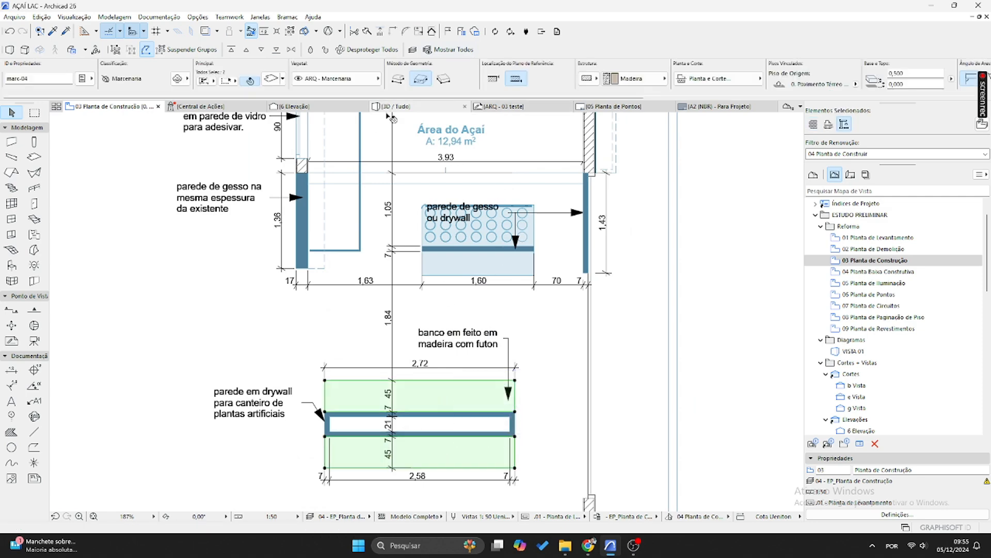
pyautogui.click(353, 80)
pyautogui.keyDown('ctrl'); pyautogui.click(459, 480); pyautogui.keyUp('ctrl')
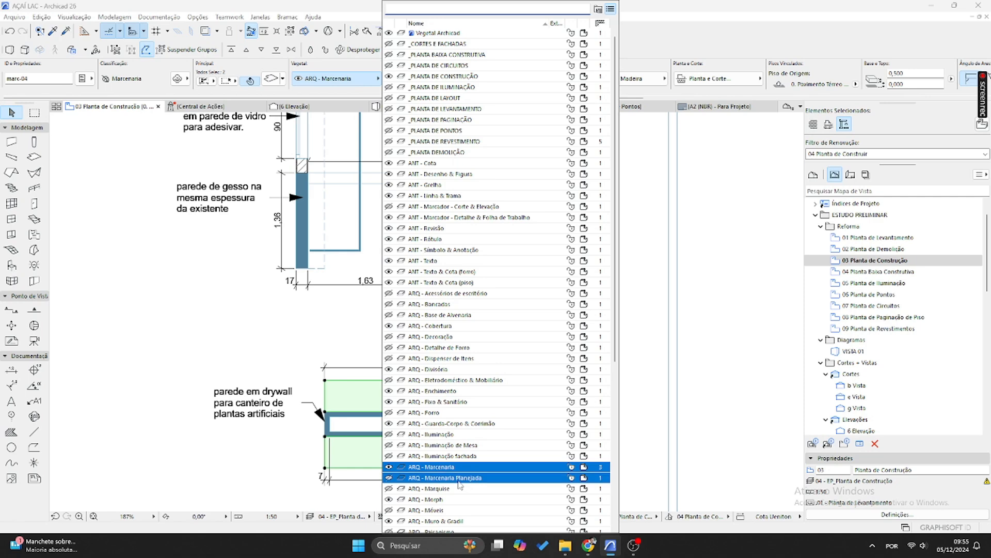
pyautogui.click(520, 432)
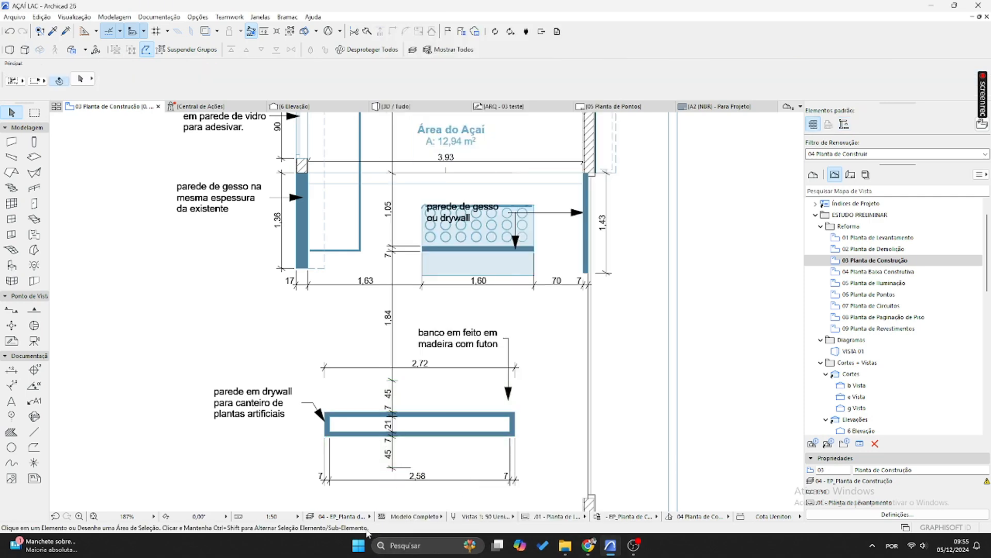
# - Hide the ARQ - Marcenaria layer and show ARQ - Marcenaria Planejada in the construction plan
pyautogui.hotkey('ctrl', 'l')
pyautogui.write('ma')
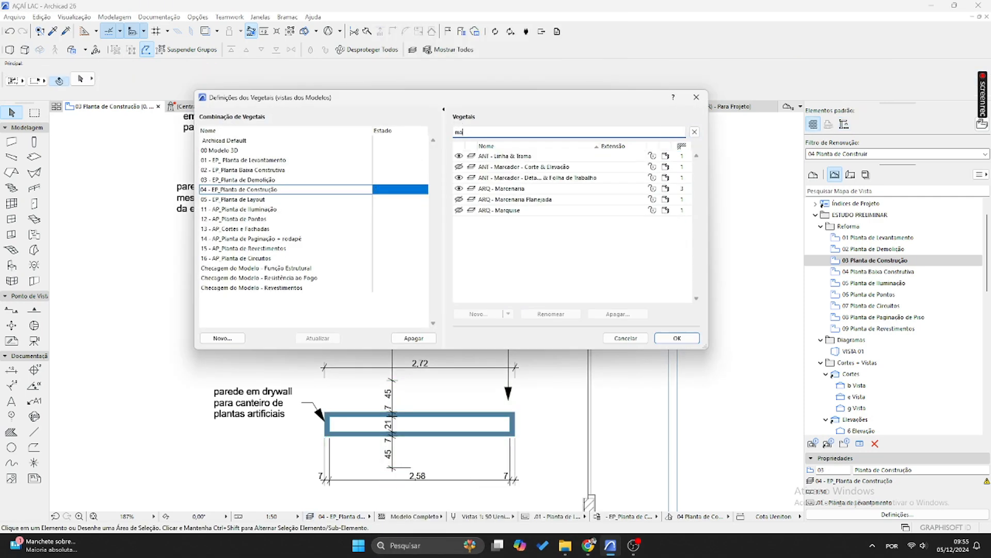
pyautogui.write('rcen')
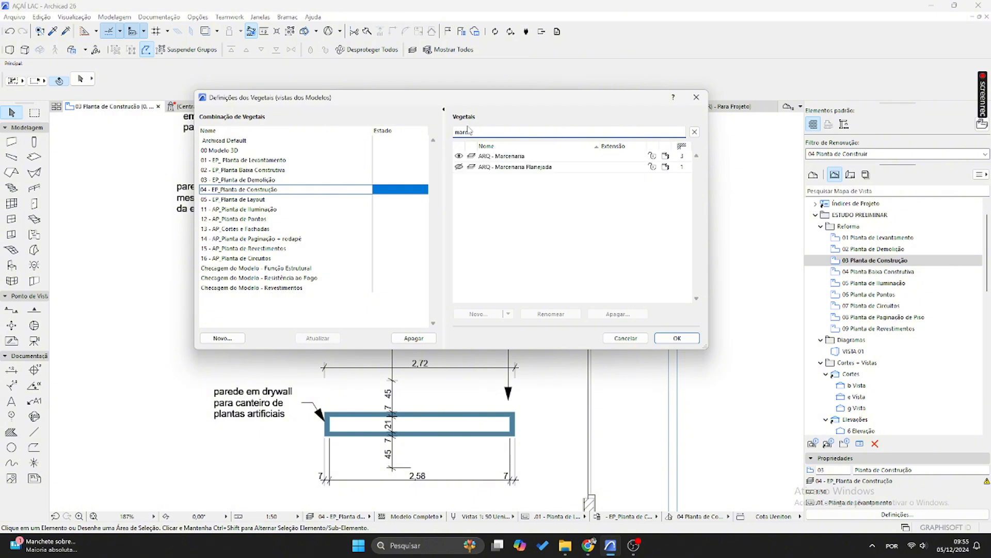
pyautogui.click(458, 155)
pyautogui.click(459, 167)
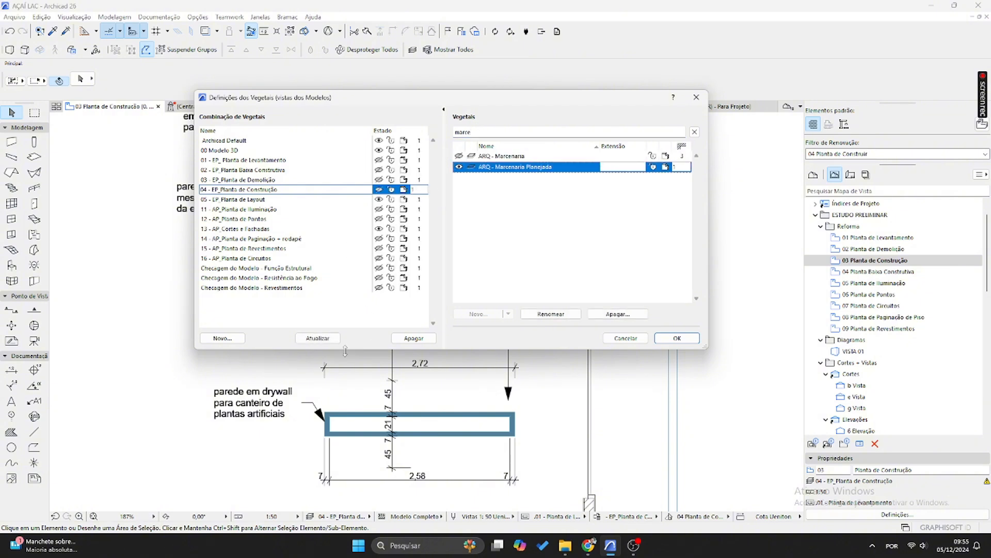
pyautogui.click(663, 338)
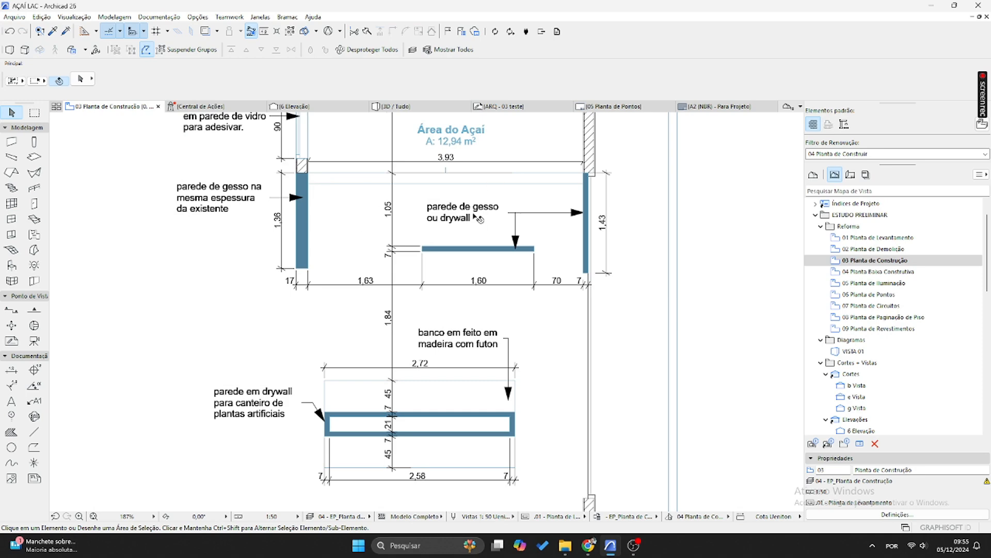
# - Review the drywall, bench and planter notes and dimensions around the Área do Açaí in the construction plan
pyautogui.scroll(5, 478, 219)
pyautogui.scroll(-2, 415, 281)
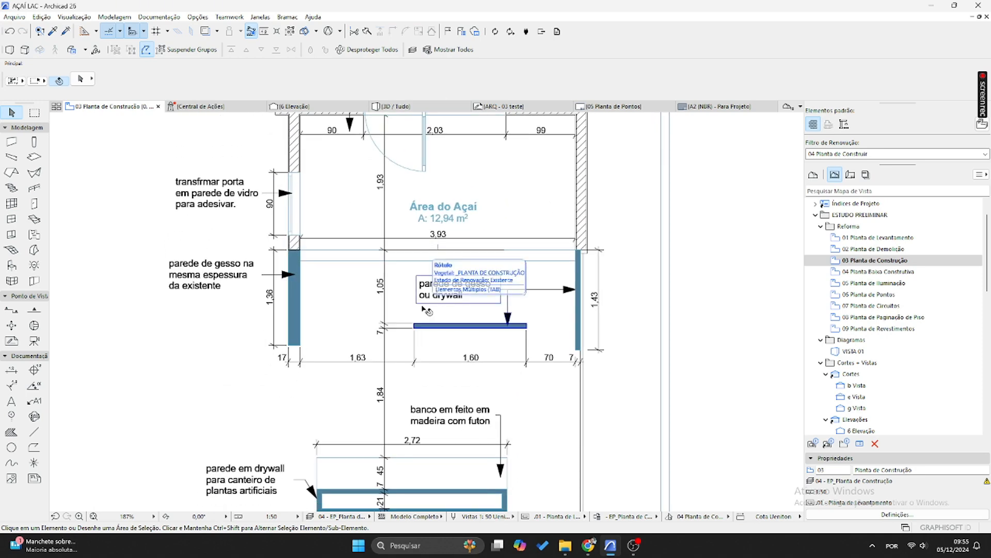
pyautogui.scroll(3, 426, 315)
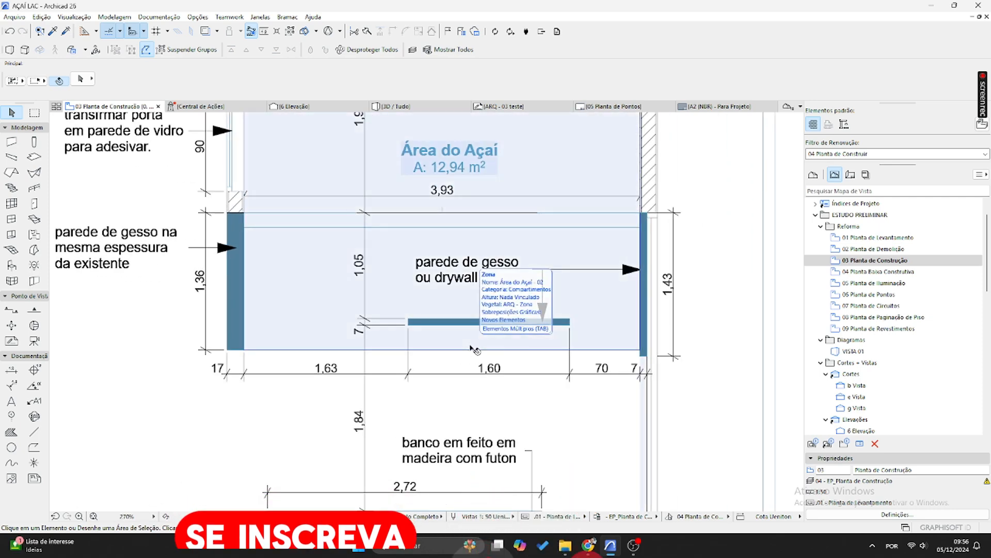
pyautogui.moveTo(541, 396); pyautogui.dragTo(513, 256, button='middle')
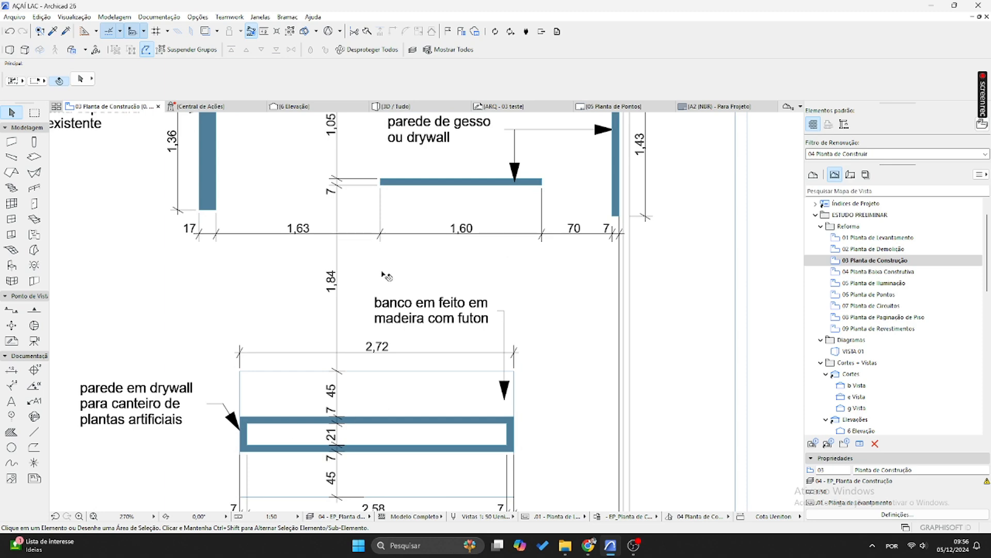
pyautogui.scroll(-2, 386, 276)
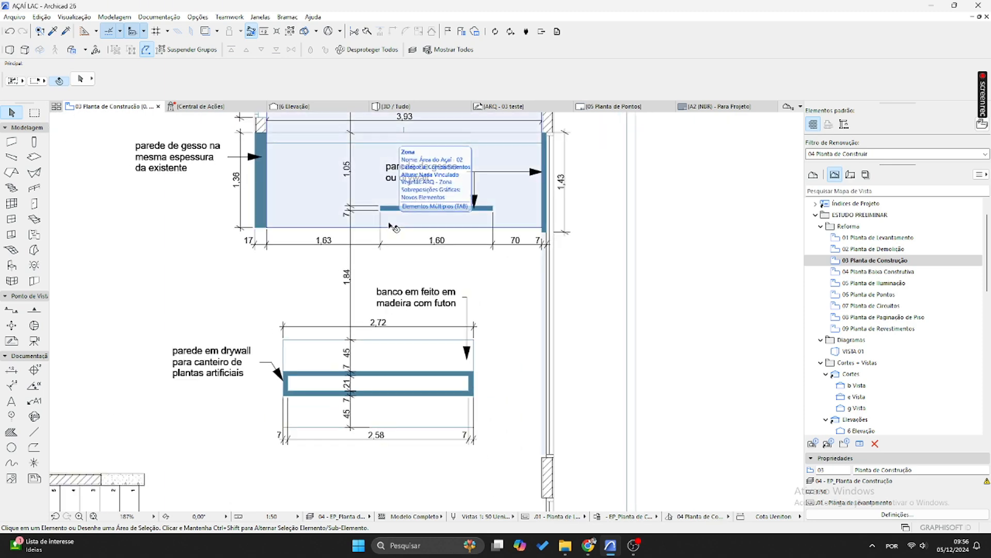
pyautogui.moveTo(640, 283); pyautogui.dragTo(649, 331, button='middle')
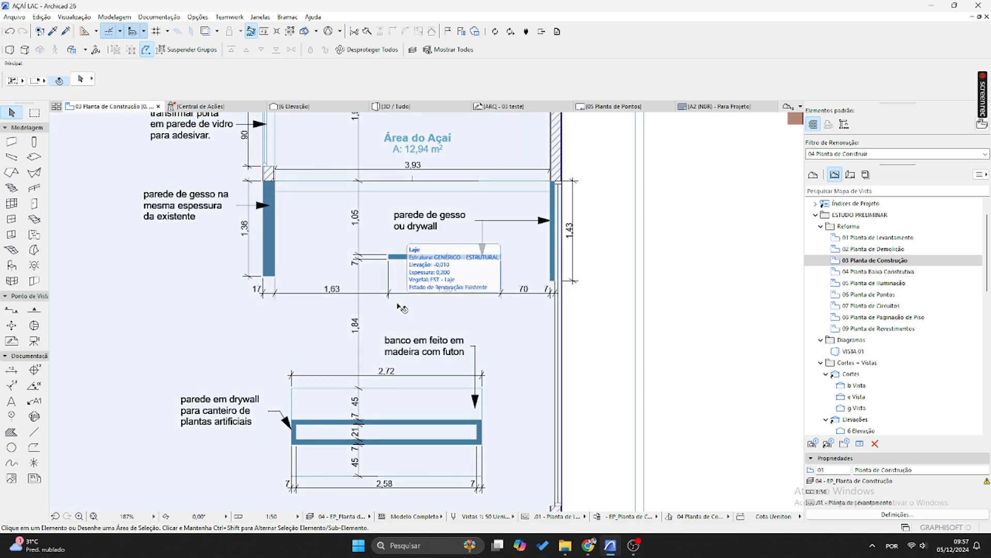
pyautogui.scroll(-1, 397, 304)
pyautogui.moveTo(397, 305); pyautogui.dragTo(405, 370, button='middle')
pyautogui.moveTo(326, 243); pyautogui.dragTo(346, 256, button='middle')
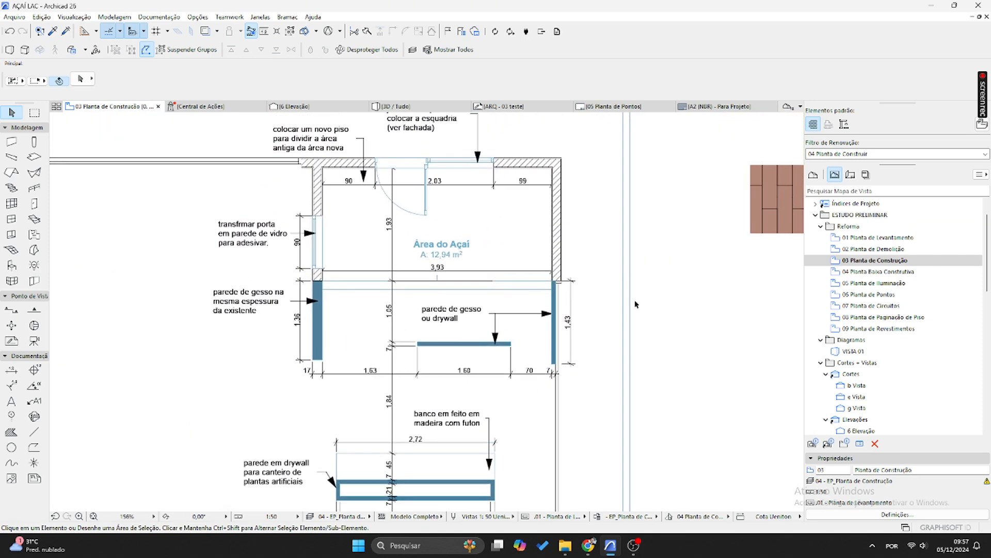
# - Open the 04 Planta Baixa Construtiva view and send the two chairs at the counter behind the countertop
pyautogui.doubleClick(873, 272)
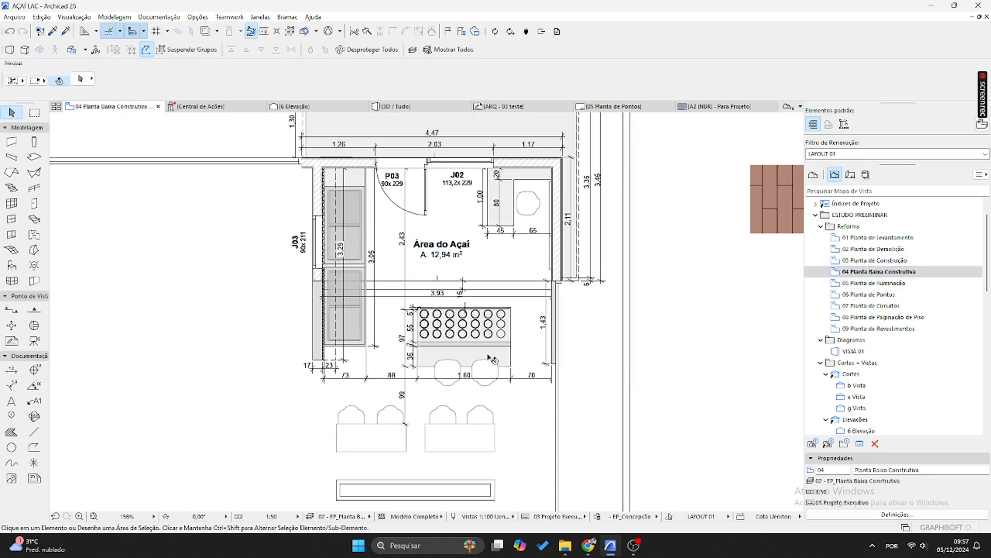
pyautogui.scroll(3, 400, 368)
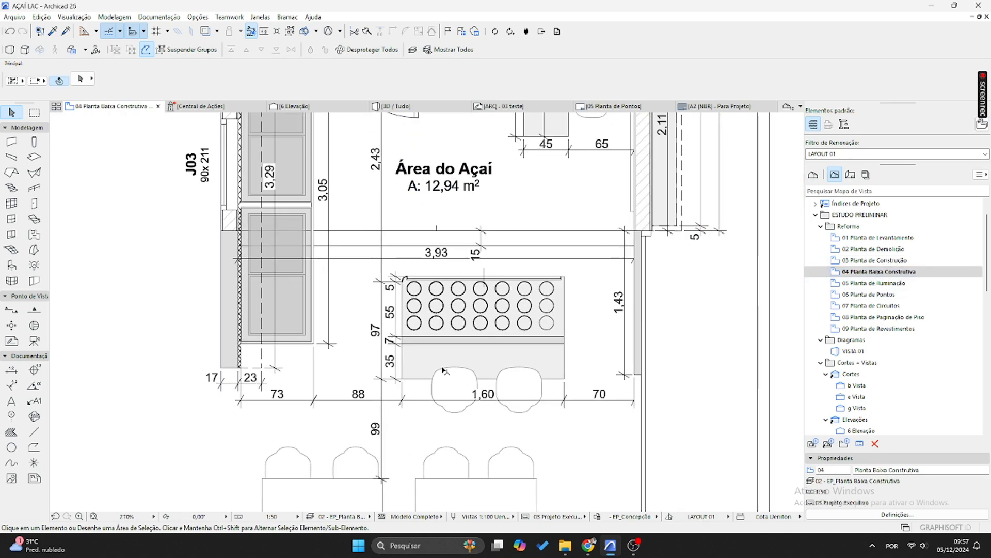
pyautogui.scroll(3, 444, 371)
pyautogui.click(472, 395)
pyautogui.keyDown('shift'); pyautogui.click(572, 392); pyautogui.keyUp('shift')
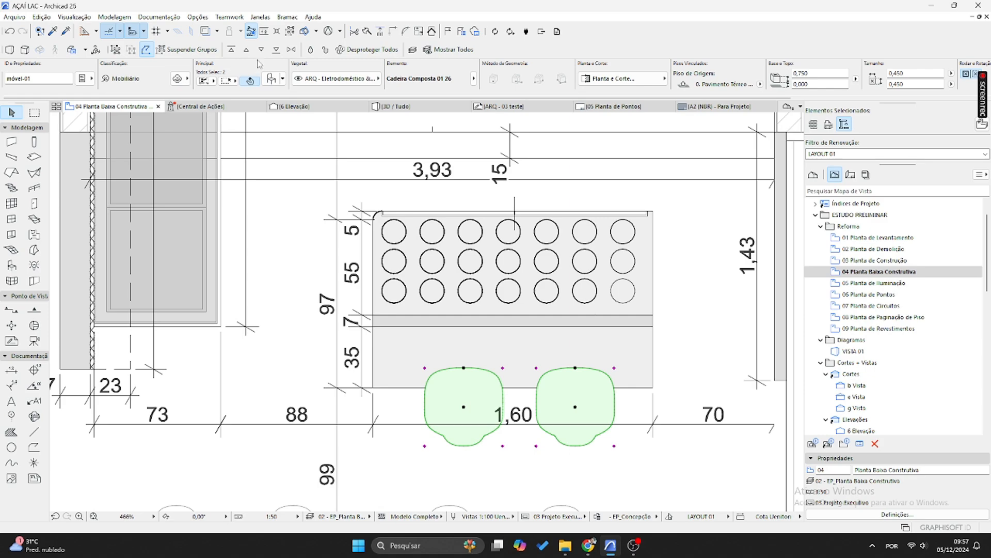
pyautogui.press('Escape')
# - Examine the counter, the freezers along the J03 wall and their dimensions in the constructive floor plan
pyautogui.scroll(-3, 470, 310)
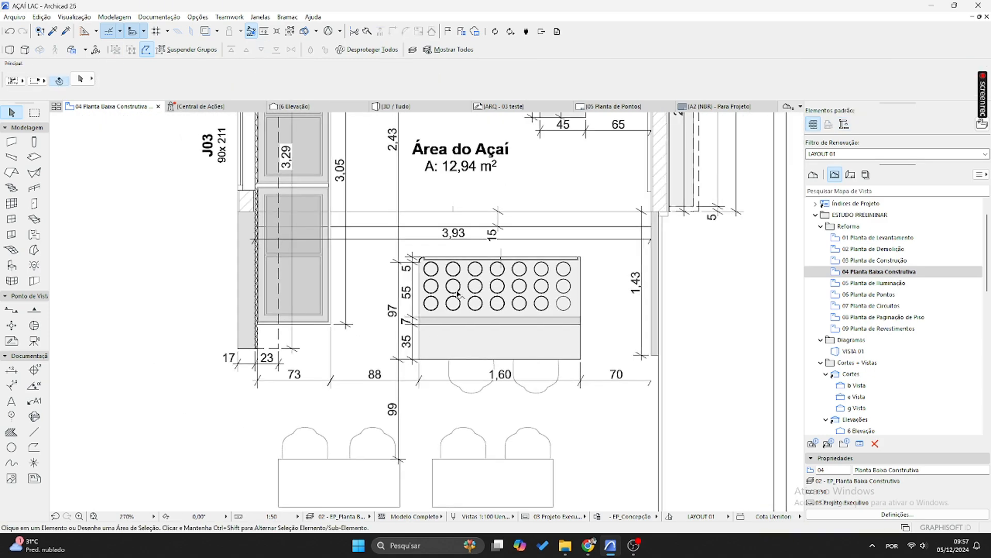
pyautogui.moveTo(371, 221); pyautogui.dragTo(398, 247, button='middle')
pyautogui.moveTo(379, 293); pyautogui.dragTo(404, 354, button='middle')
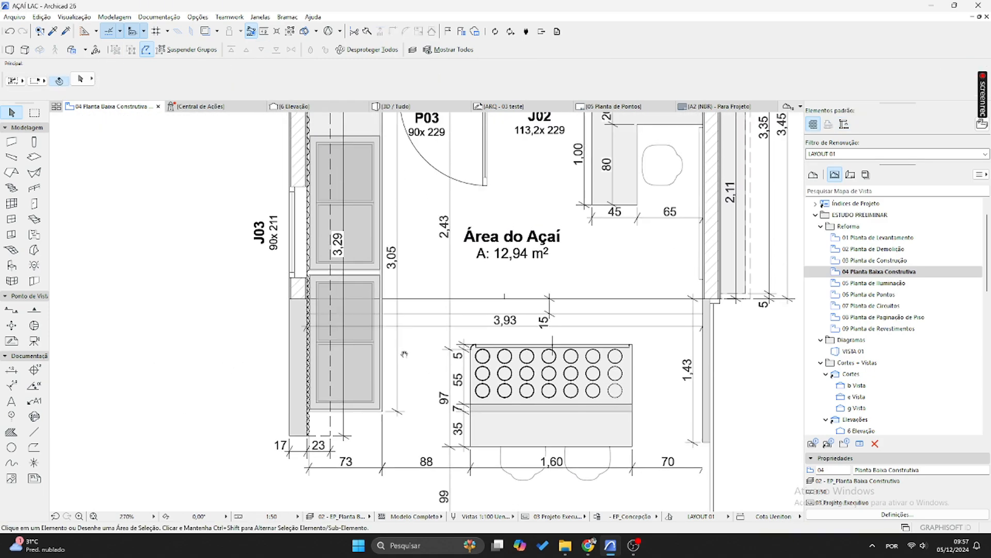
pyautogui.moveTo(375, 257); pyautogui.dragTo(383, 288, button='middle')
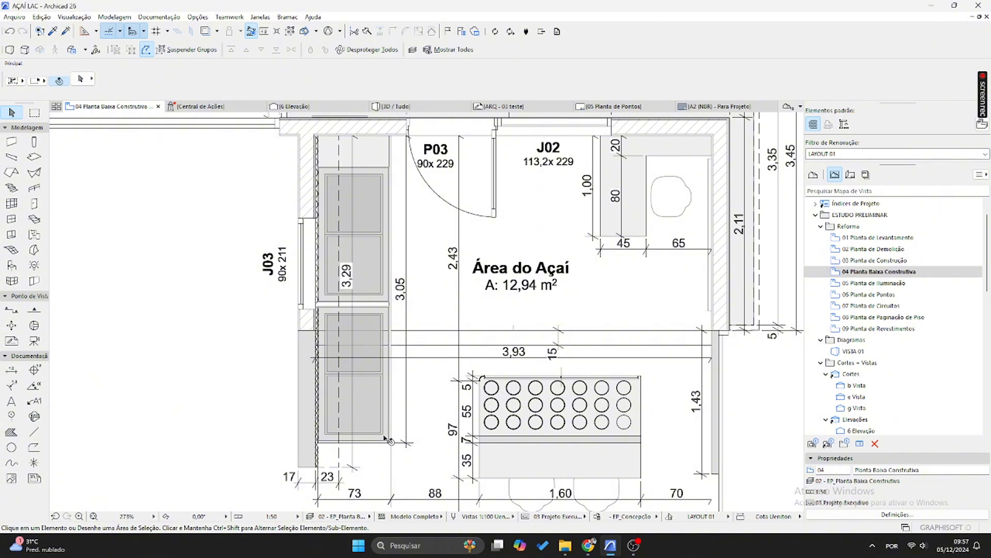
pyautogui.scroll(3, 360, 444)
pyautogui.scroll(-3, 210, 381)
pyautogui.scroll(2, 356, 301)
pyautogui.scroll(-2, 383, 256)
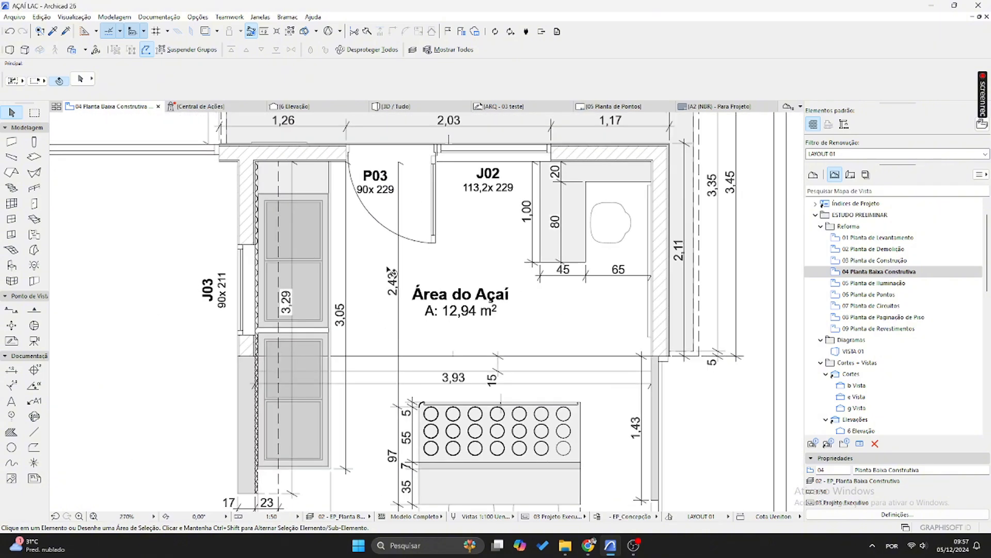
# - Inspect the J02 window with its marker and the Área do Açaí zone label in the constructive floor plan
pyautogui.moveTo(483, 201); pyautogui.dragTo(452, 273, button='middle')
pyautogui.scroll(1, 475, 264)
pyautogui.scroll(2, 479, 266)
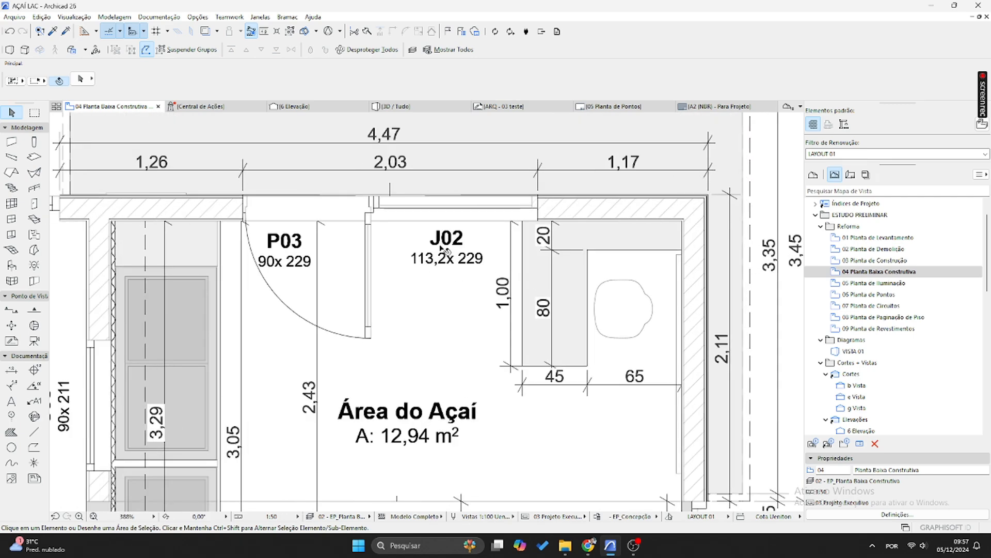
pyautogui.click(447, 252)
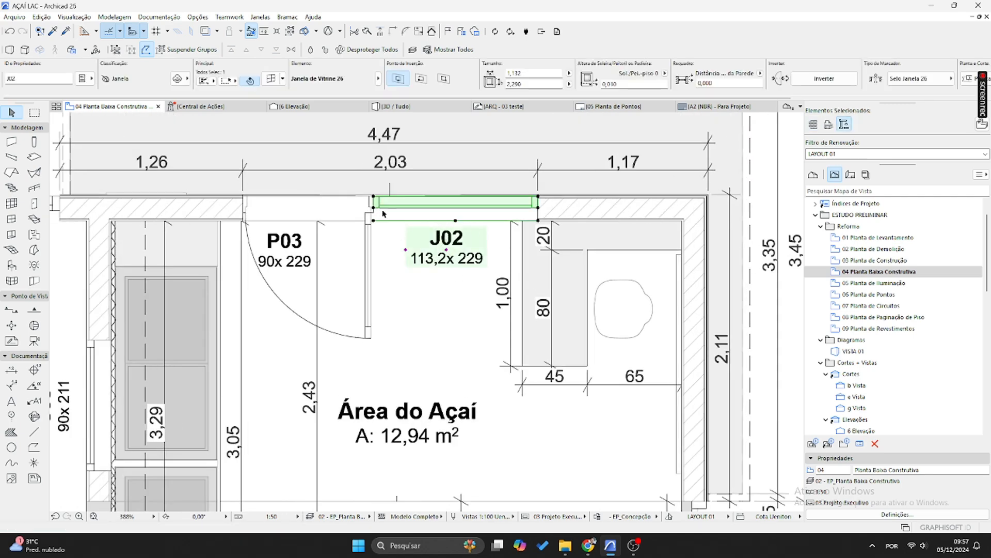
pyautogui.scroll(-5, 365, 263)
pyautogui.moveTo(411, 394); pyautogui.dragTo(409, 300, button='middle')
pyautogui.click(409, 299)
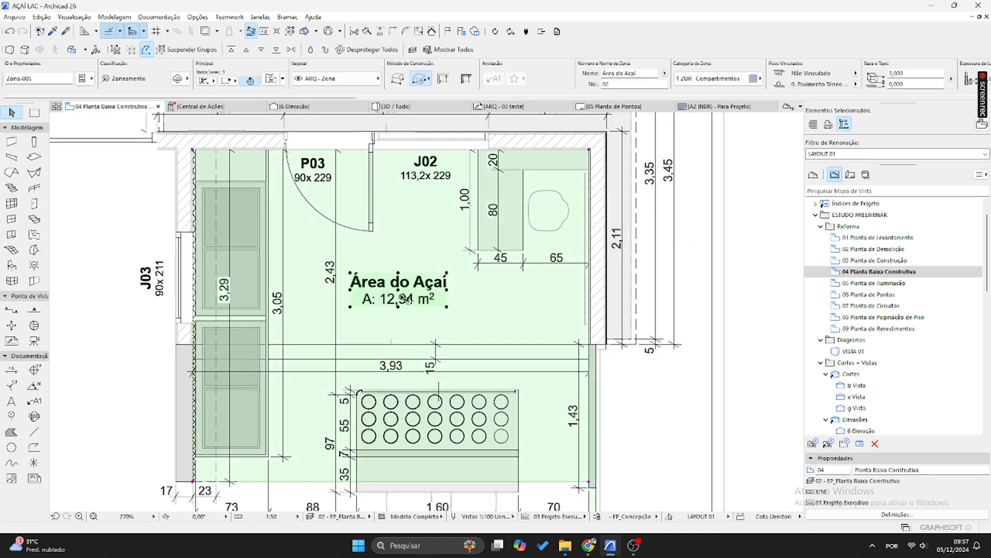
pyautogui.scroll(5, 469, 241)
pyautogui.scroll(3, 520, 288)
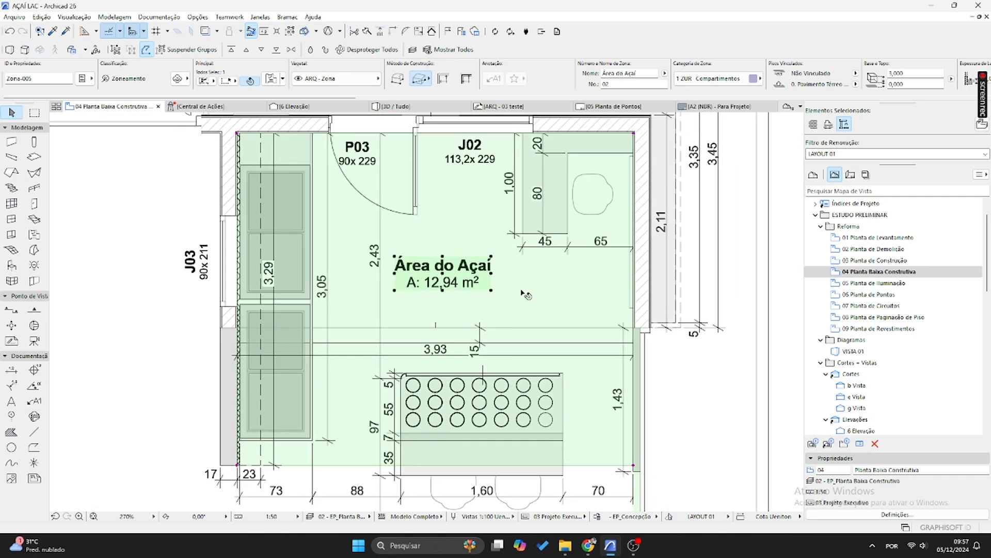
pyautogui.press('Escape')
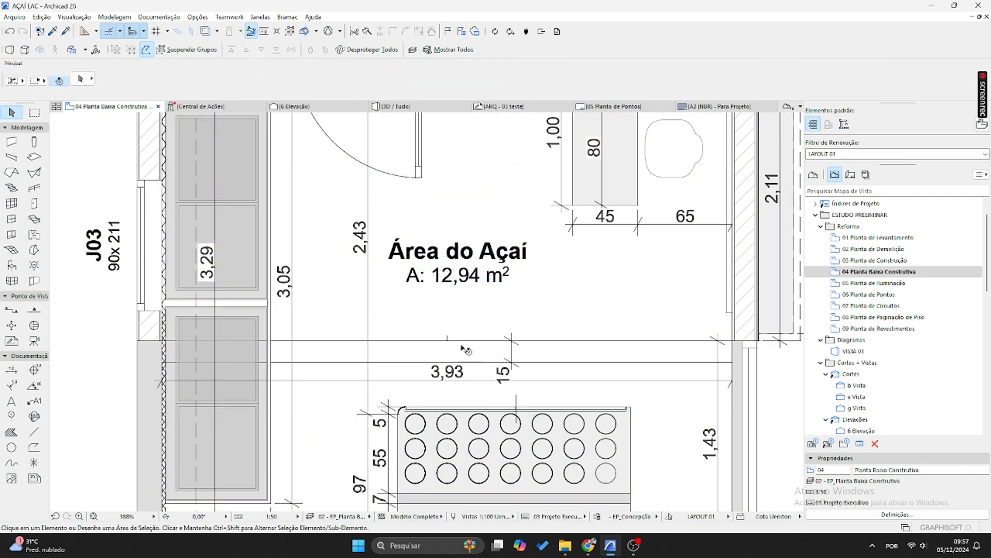
# - Check the layout dimensions from the entrance to the counter, and inspect the Área do Açaí zone again
pyautogui.scroll(-4, 515, 324)
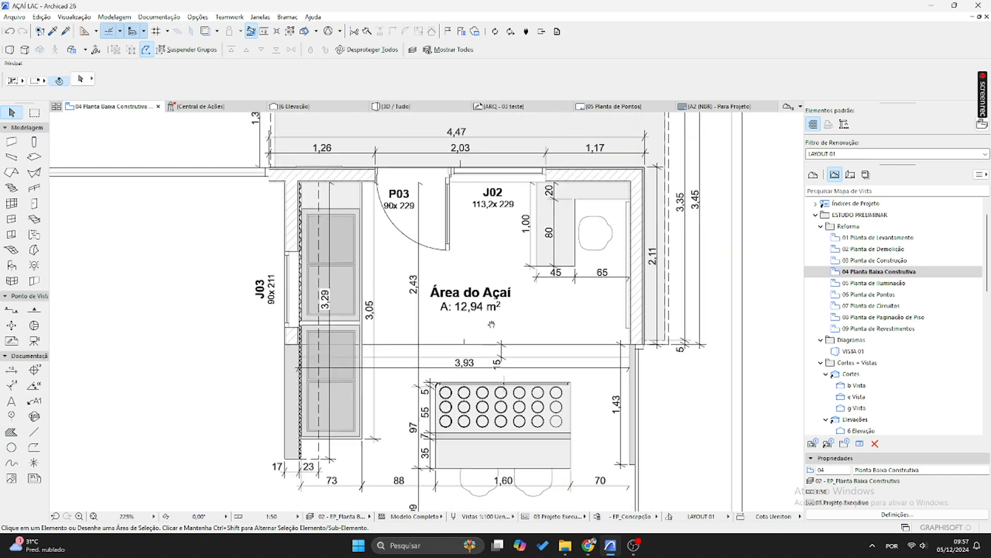
pyautogui.click(495, 326)
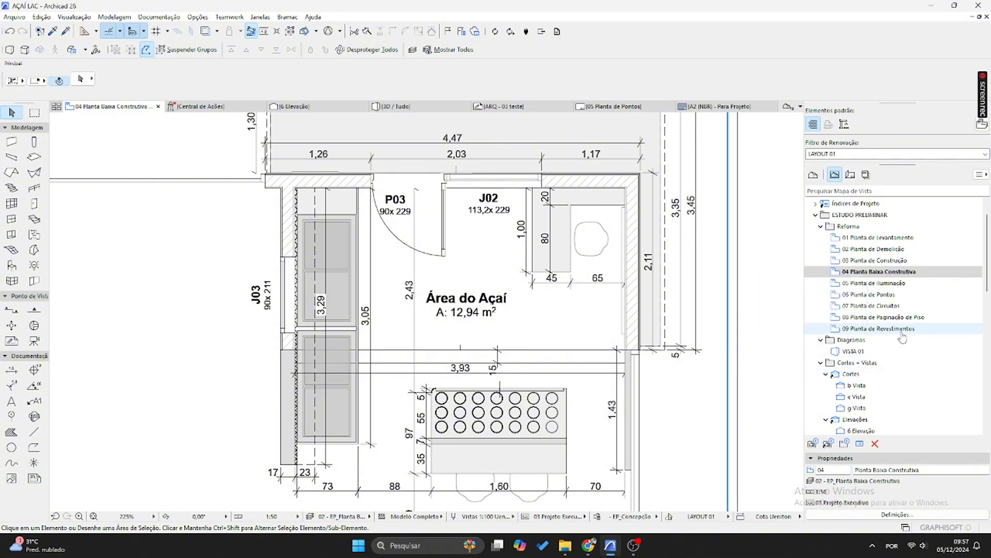
pyautogui.scroll(2, 625, 322)
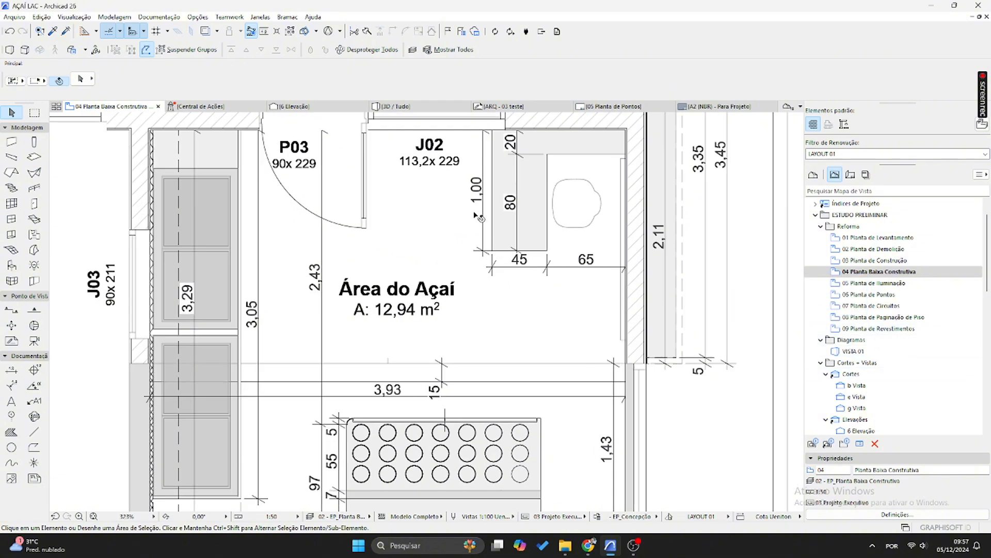
pyautogui.moveTo(521, 442); pyautogui.dragTo(550, 319, button='middle')
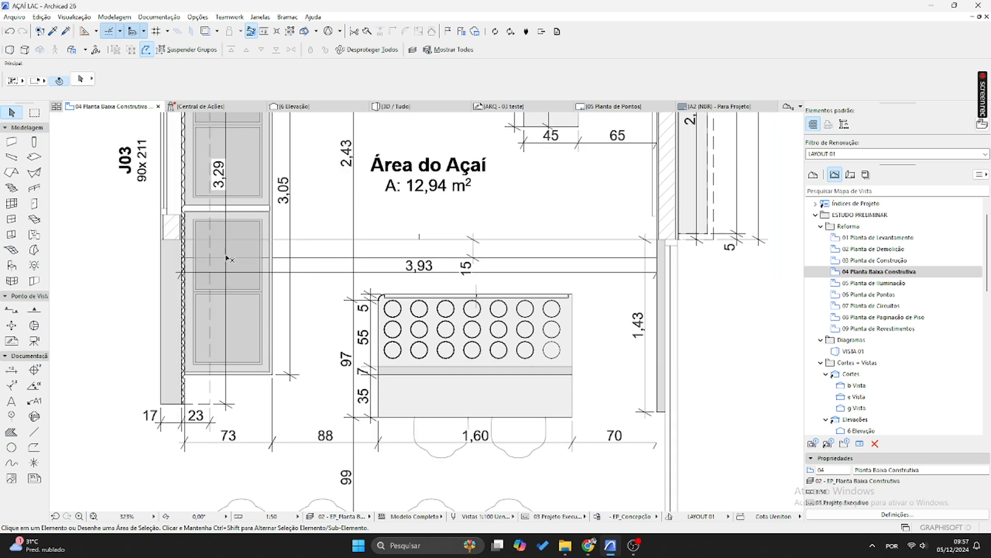
pyautogui.moveTo(257, 244); pyautogui.dragTo(287, 387, button='middle')
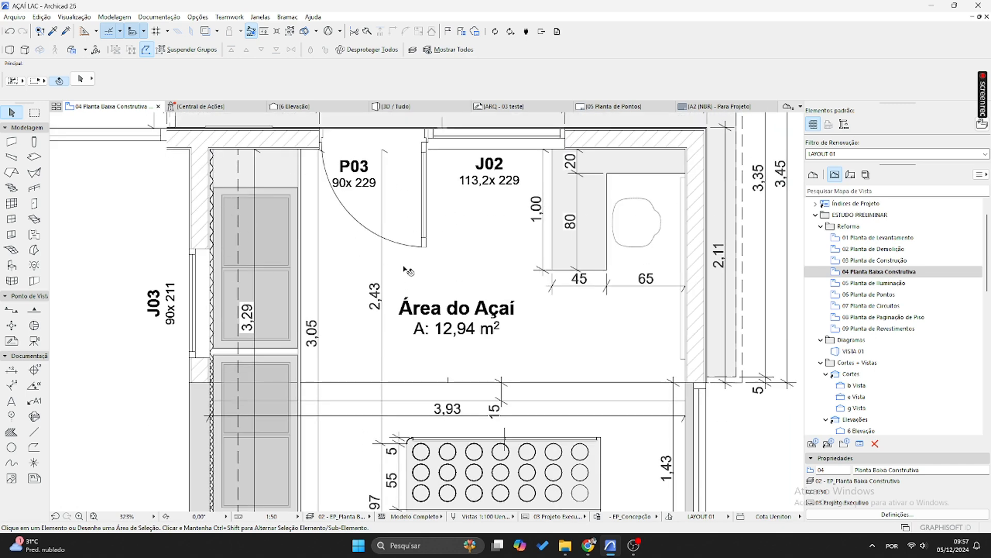
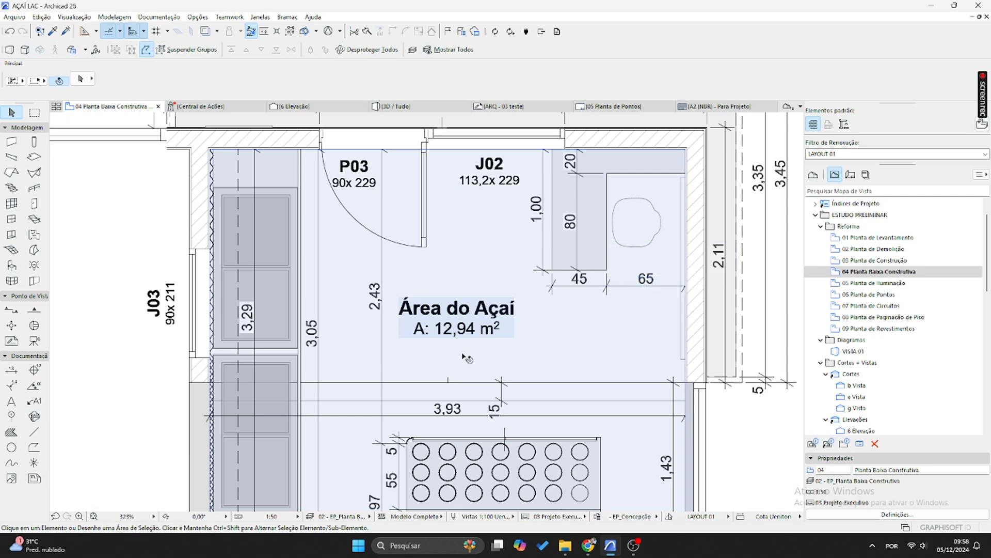
pyautogui.scroll(2, 485, 351)
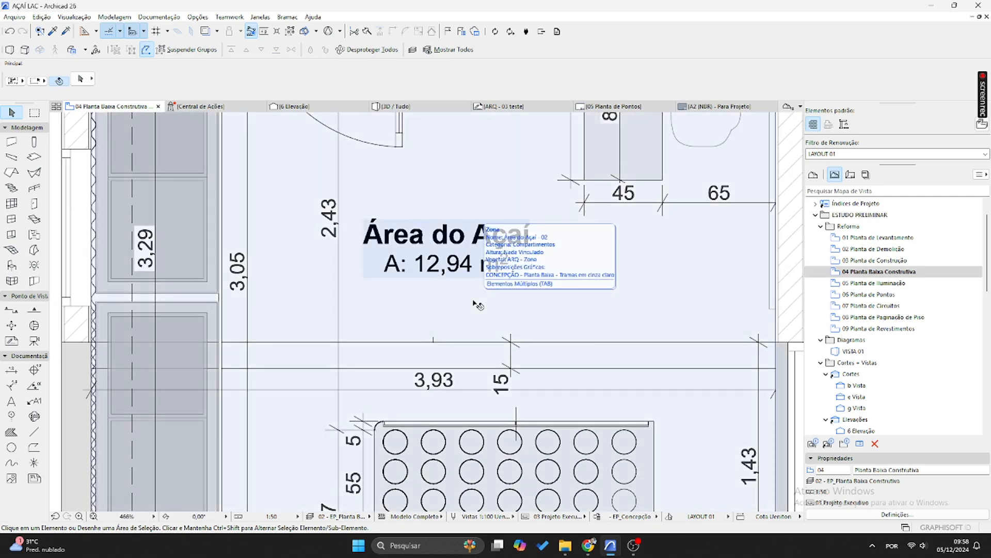
pyautogui.click(455, 261)
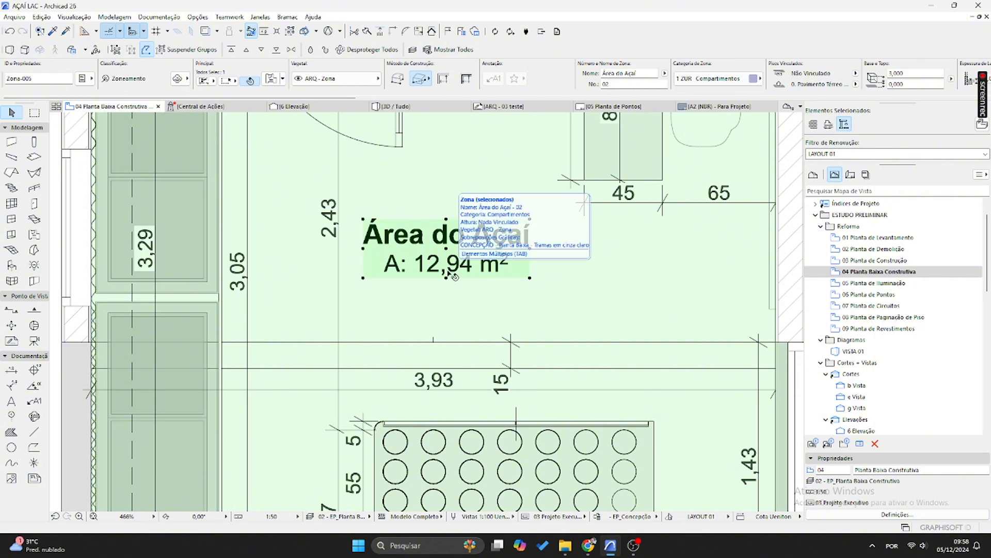
pyautogui.scroll(-5, 456, 264)
pyautogui.click(701, 267)
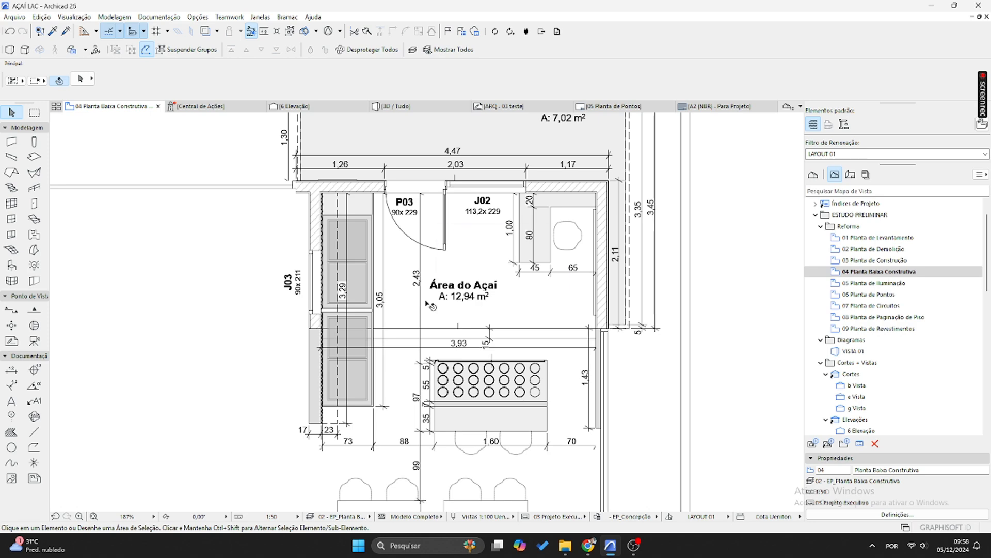
# - Review the Área do Açaí interior and the adjoining Área da Marquise with their dimensions in the constructive floor plan
pyautogui.scroll(1, 430, 306)
pyautogui.scroll(1, 430, 307)
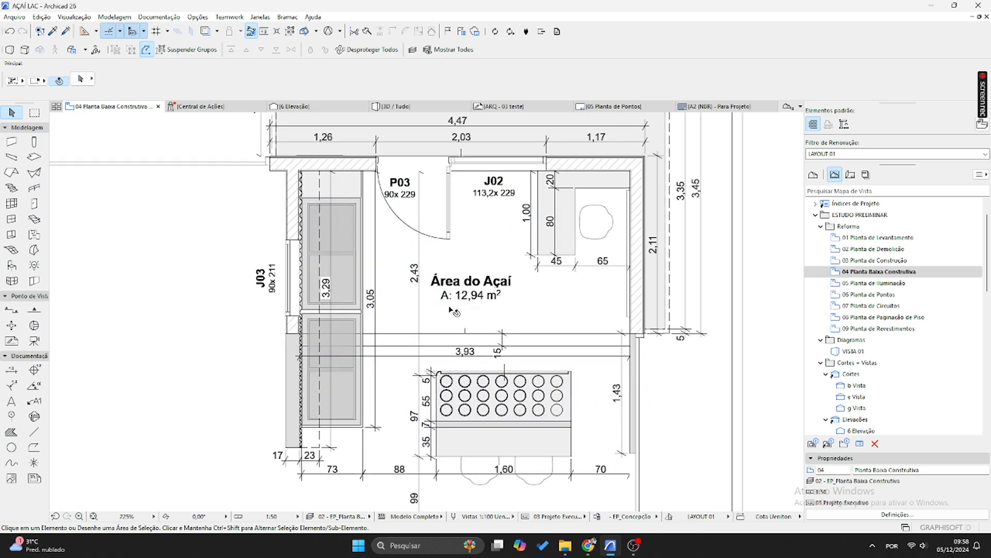
pyautogui.scroll(4, 455, 314)
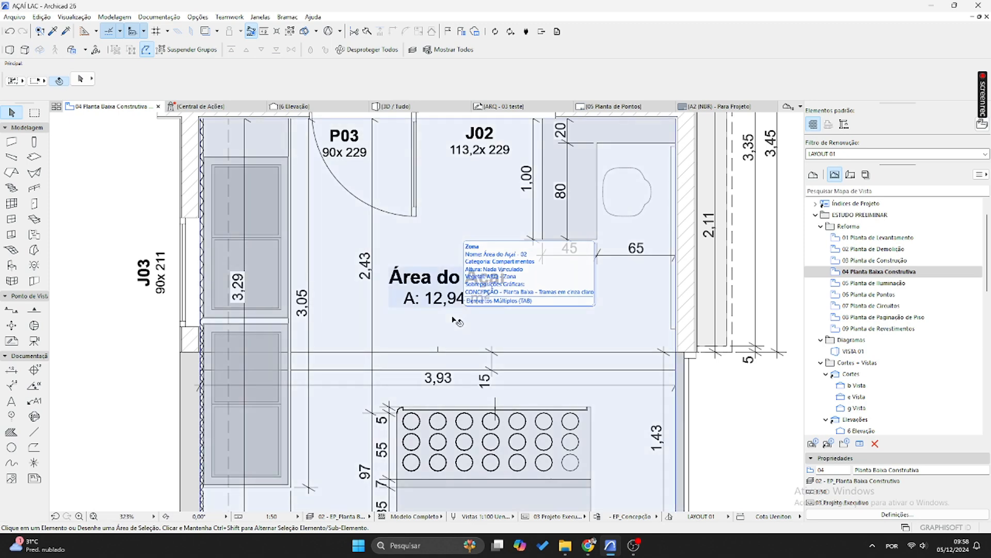
pyautogui.scroll(-4, 458, 323)
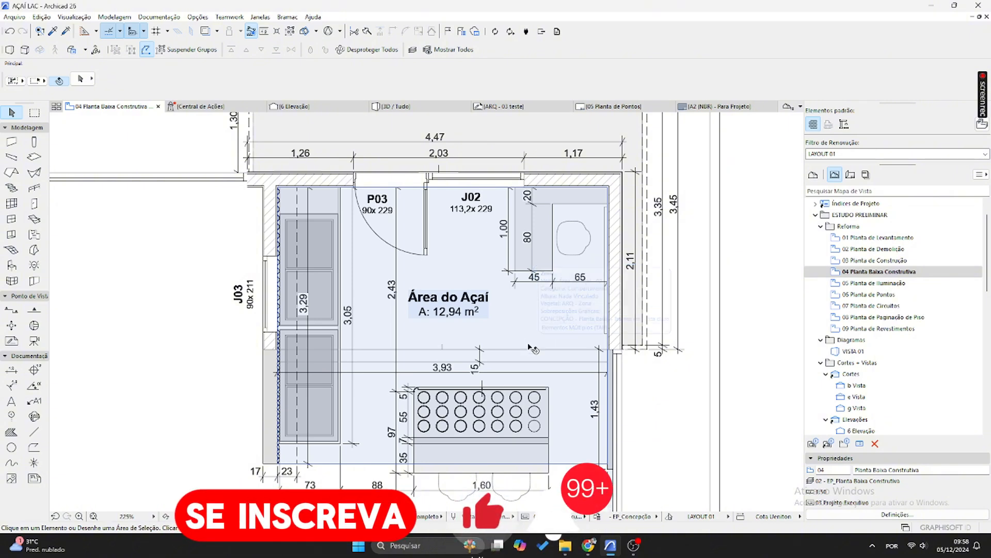
pyautogui.scroll(3, 482, 383)
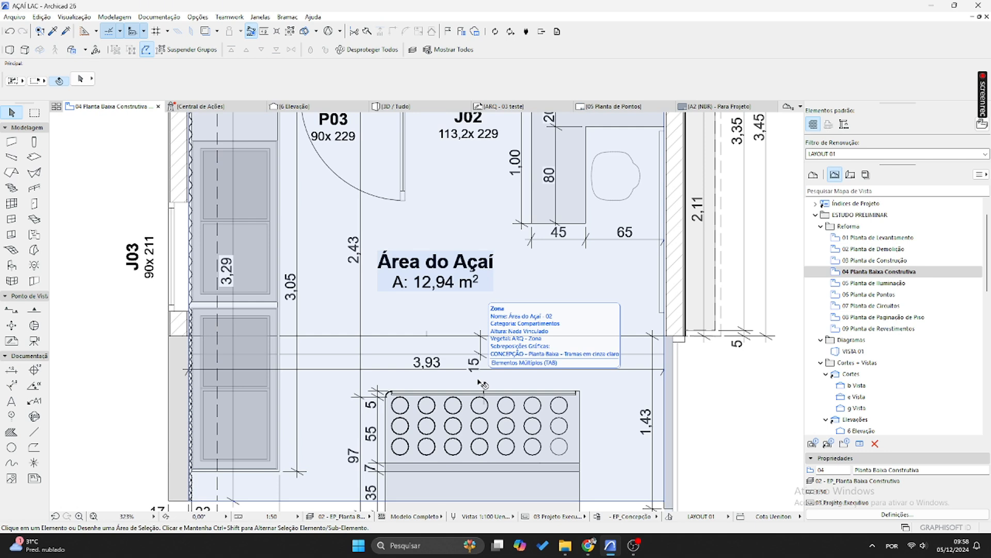
pyautogui.scroll(-3, 481, 383)
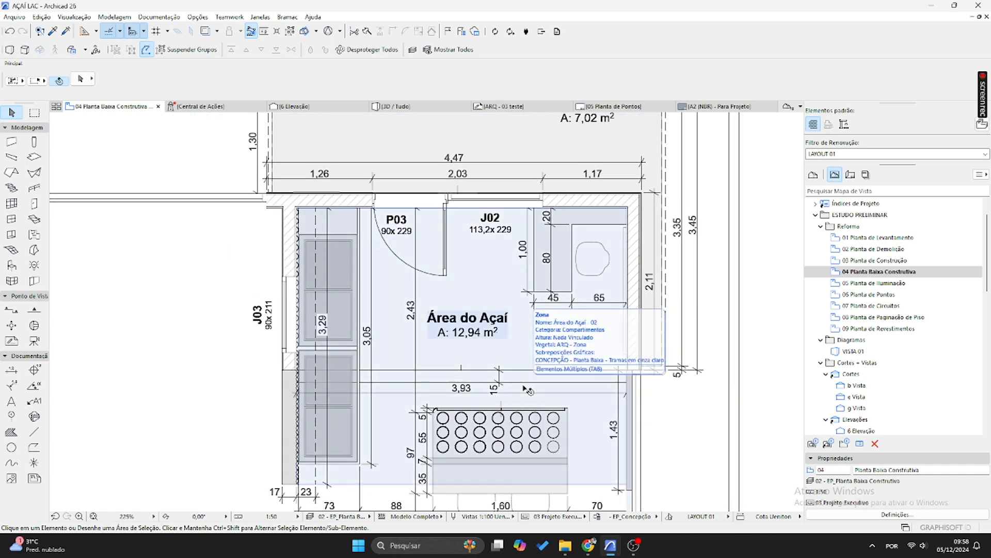
pyautogui.scroll(3, 496, 358)
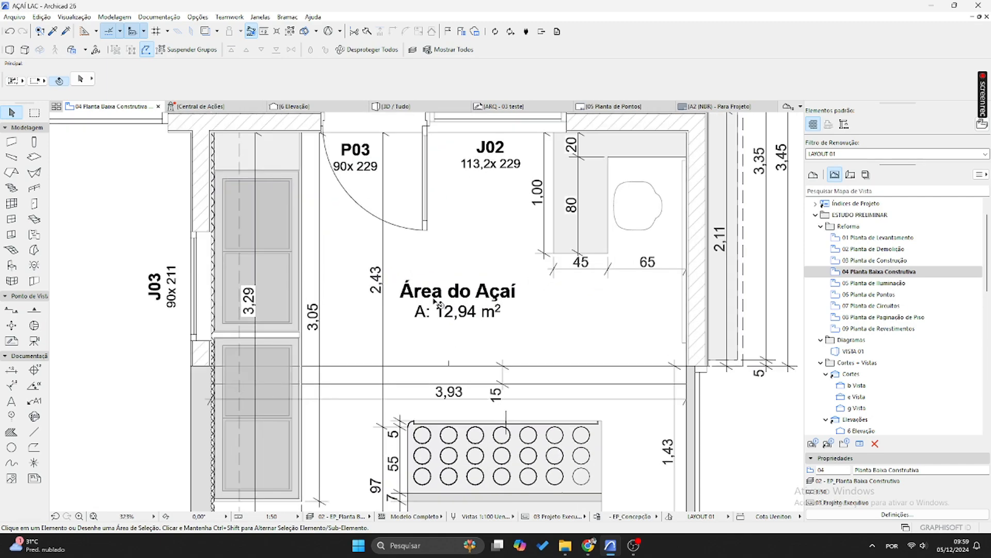
pyautogui.moveTo(494, 261); pyautogui.dragTo(472, 318, button='middle')
pyautogui.scroll(-1, 488, 248)
pyautogui.scroll(-1, 296, 172)
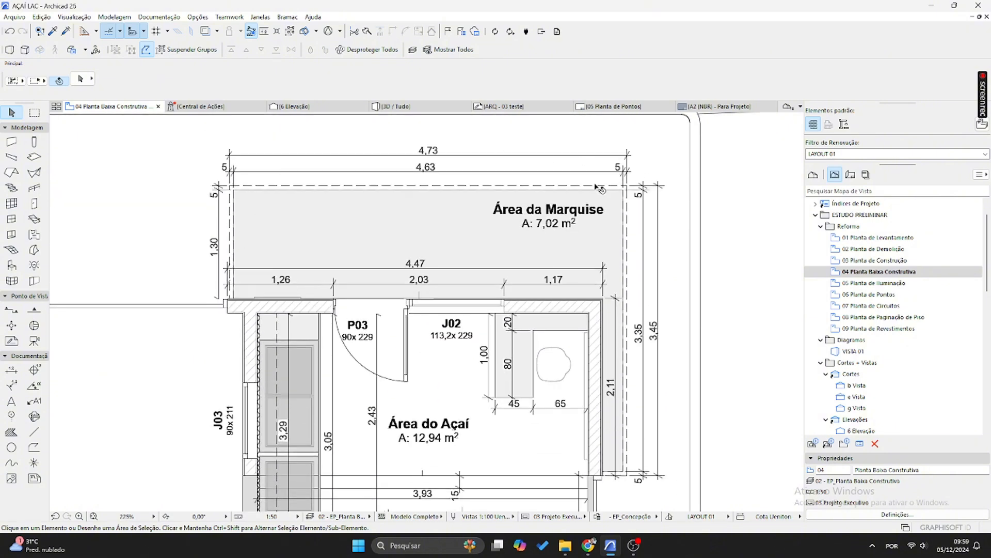
# - Move the Área da Marquise zone stamp toward the middle of the zone, check it in 03 Planta de Construção, and return to 04 Planta Baixa Construtiva
pyautogui.scroll(3, 567, 258)
pyautogui.click(537, 185)
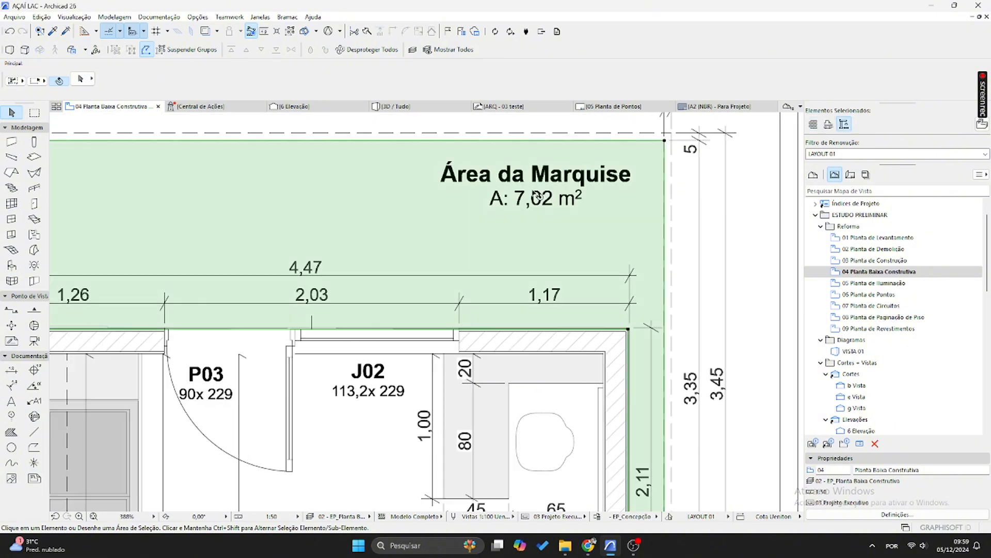
pyautogui.click(536, 185)
pyautogui.press('Escape')
pyautogui.click(536, 185)
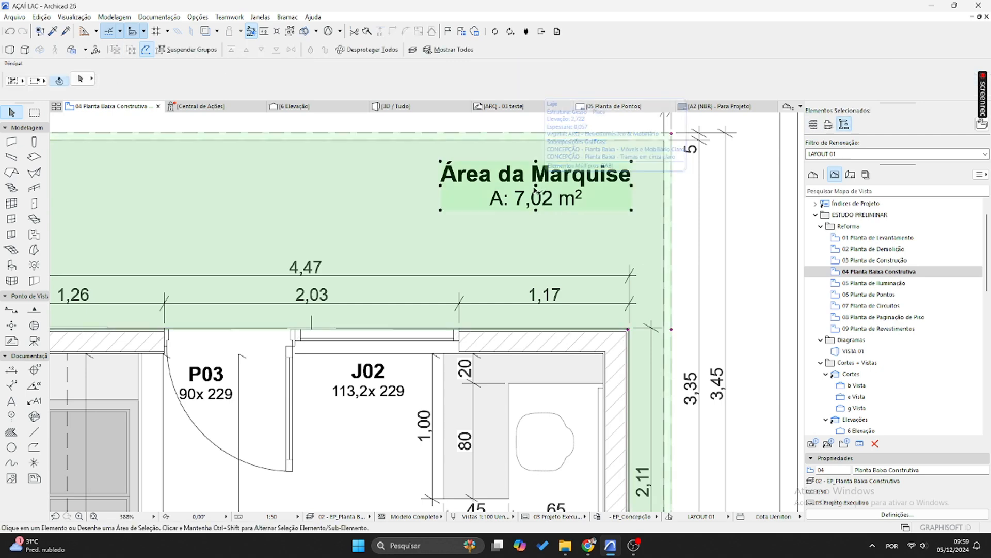
pyautogui.click(536, 185)
pyautogui.moveTo(312, 232); pyautogui.dragTo(405, 223, button='middle')
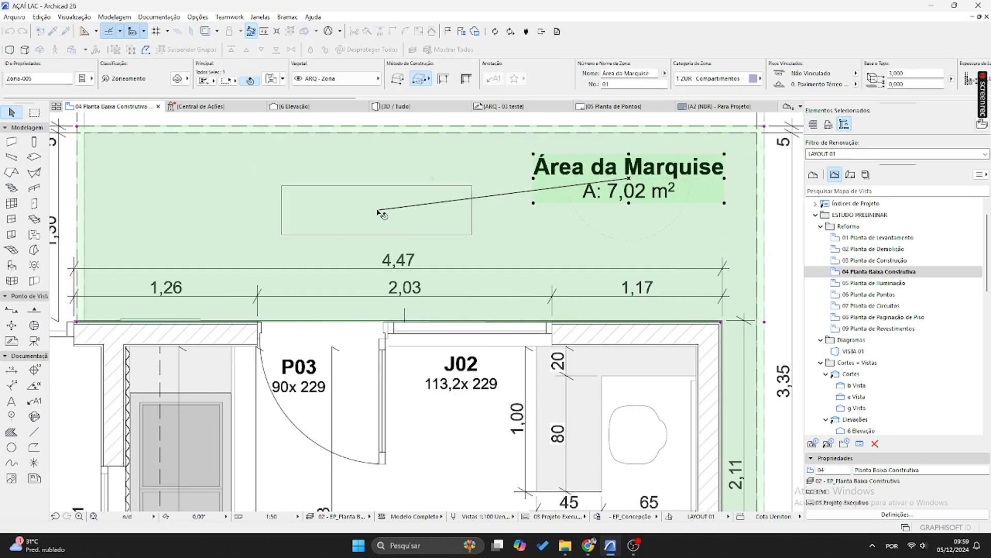
pyautogui.click(377, 209)
pyautogui.click(877, 260)
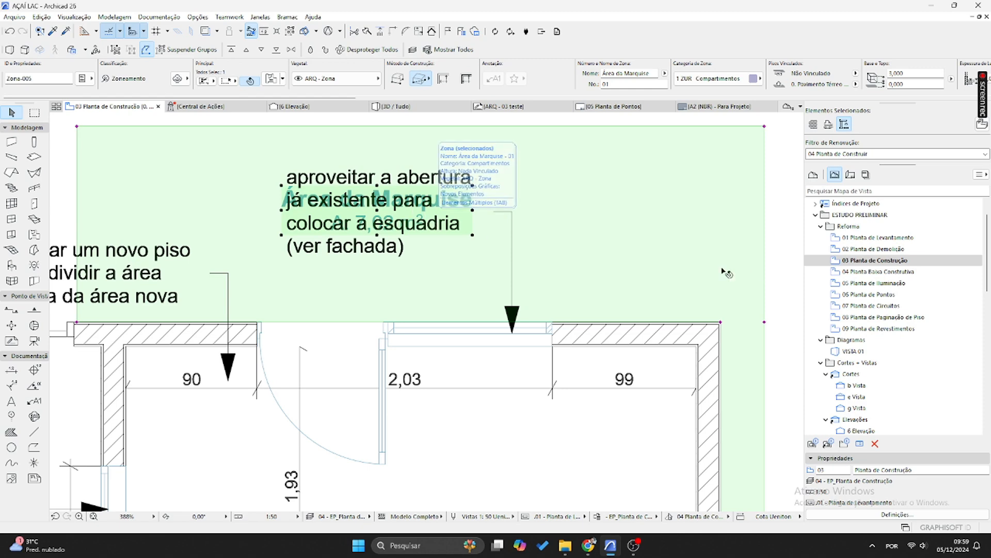
pyautogui.click(884, 272)
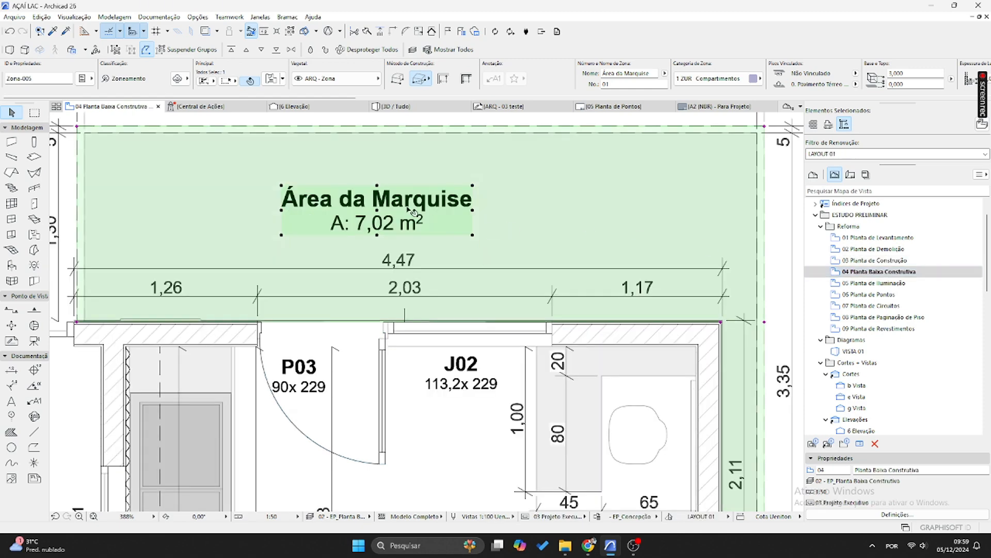
# - Move the Área da Marquise zone stamp back to the upper-right corner of the marquise zone and deselect it
pyautogui.moveTo(378, 213); pyautogui.dragTo(622, 174)
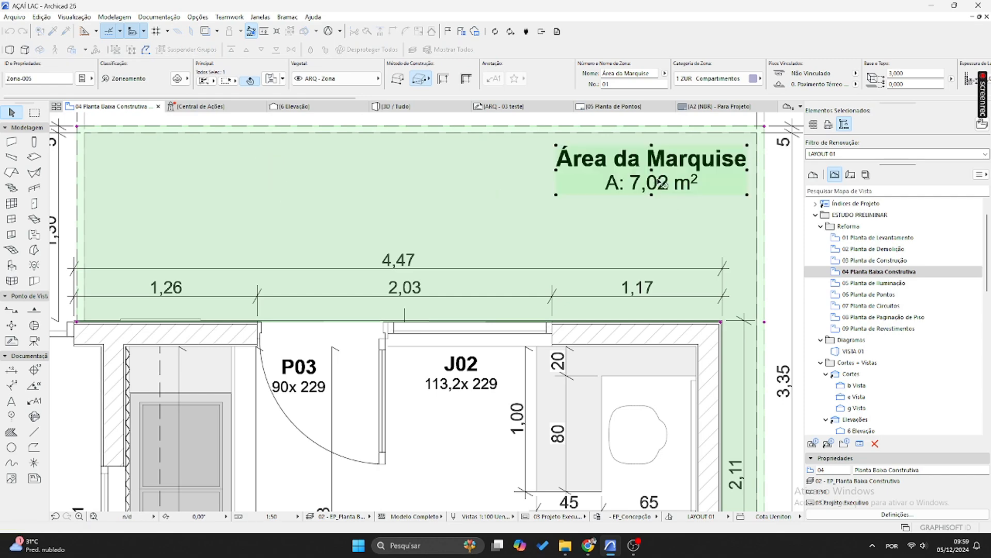
pyautogui.scroll(-1, 577, 252)
pyautogui.scroll(-1, 573, 249)
pyautogui.moveTo(572, 248); pyautogui.dragTo(455, 258, button='middle')
pyautogui.click(653, 238)
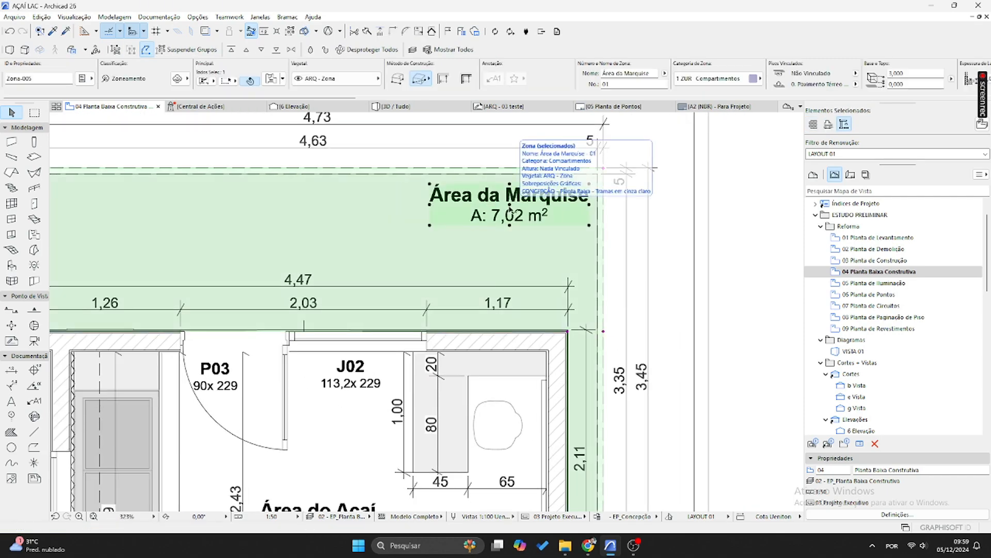
pyautogui.scroll(-4, 558, 155)
# - Place an independent text label in the empty space to the right of the floor plan
pyautogui.click(34, 401)
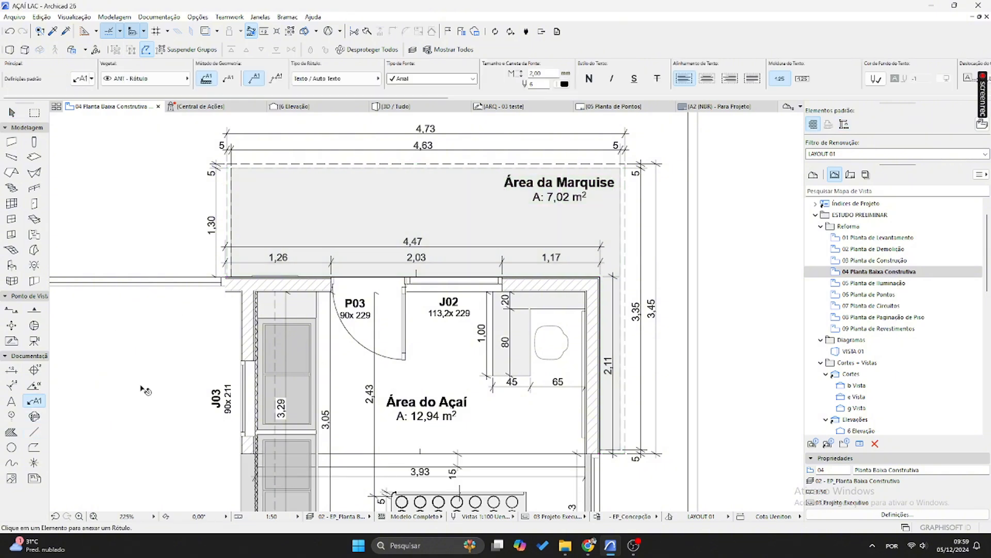
pyautogui.click(760, 248)
pyautogui.moveTo(760, 248); pyautogui.dragTo(590, 260, button='middle')
pyautogui.press('Escape')
pyautogui.click(619, 251)
pyautogui.hotkey('ctrl', 'd')
pyautogui.click(618, 251)
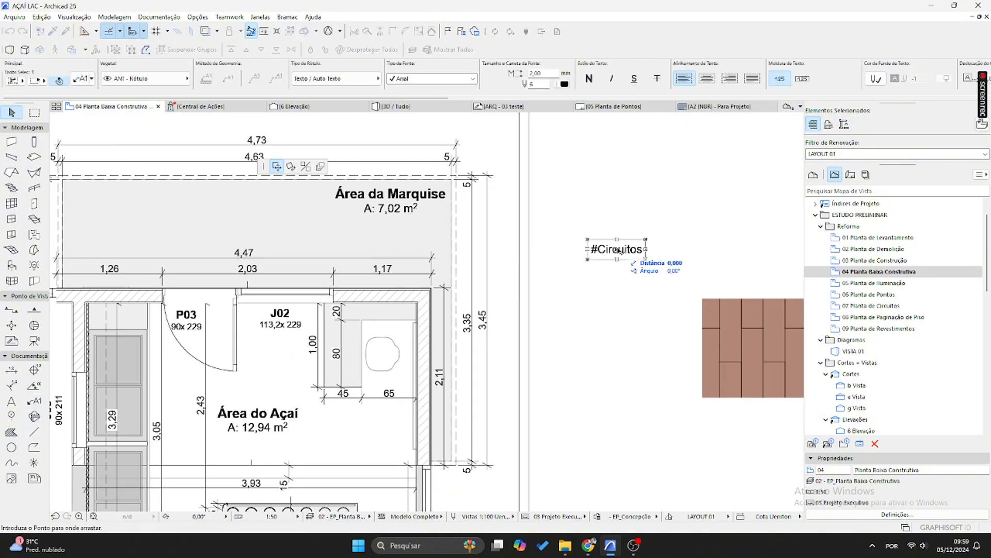
pyautogui.click(619, 250)
# - Replace the new label's text with the Nome da Zona Relacionada autotext field and start a second line
pyautogui.doubleClick(612, 250)
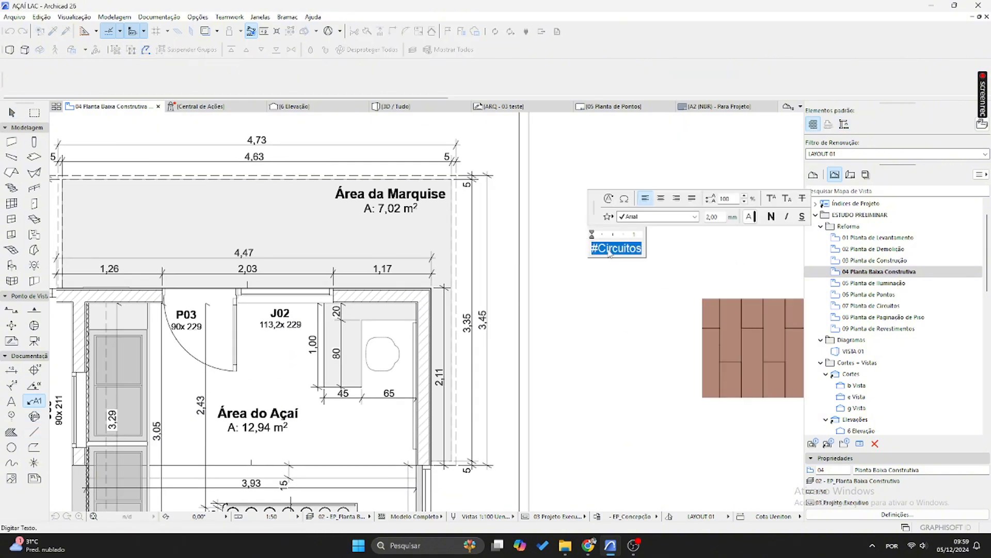
pyautogui.click(609, 199)
pyautogui.write('zona')
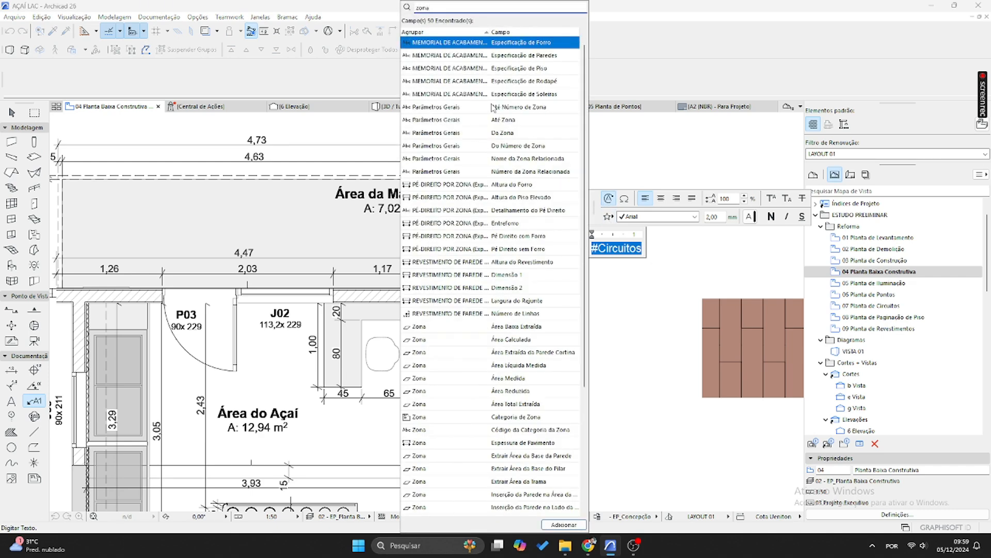
pyautogui.click(528, 165)
pyautogui.doubleClick(530, 166)
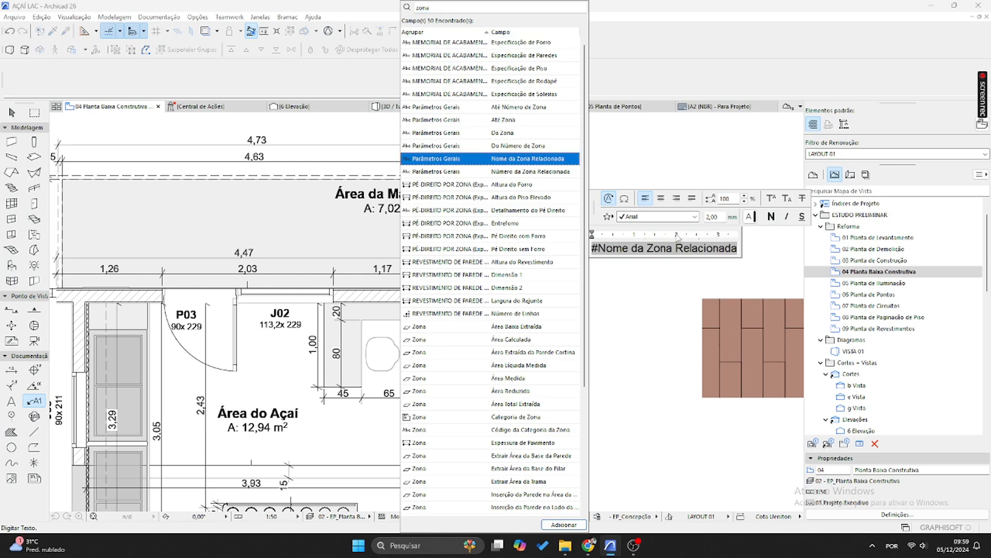
pyautogui.press('Return')
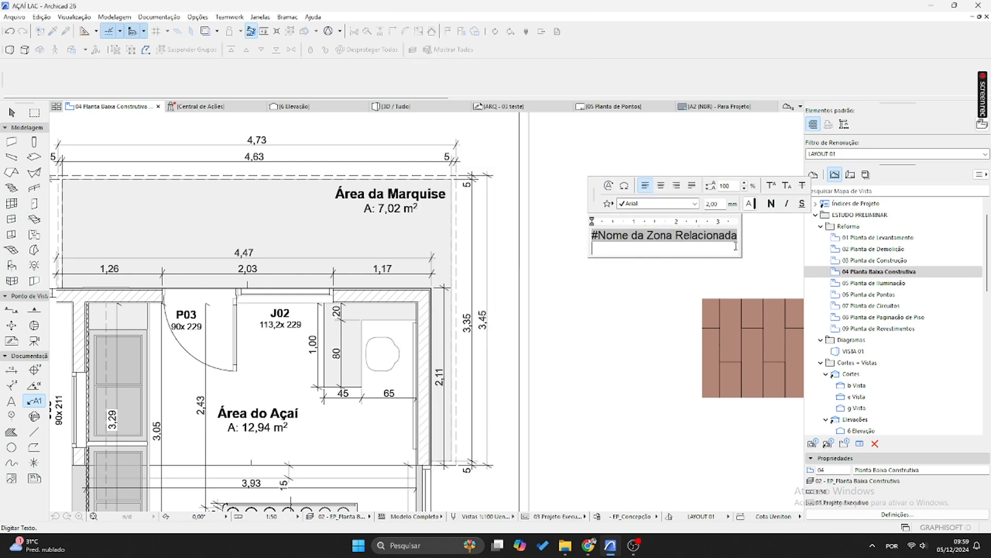
pyautogui.press('BackSpace')
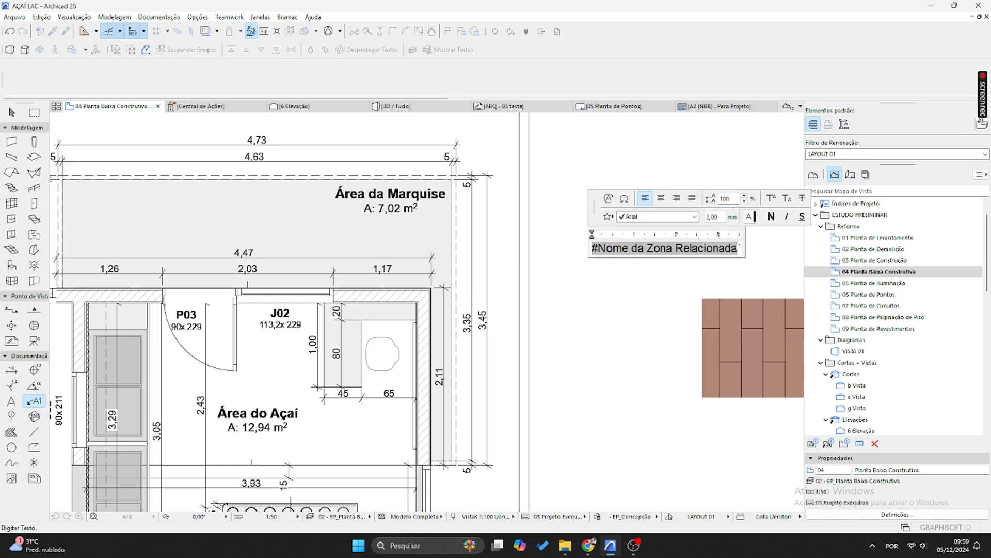
pyautogui.press('Return')
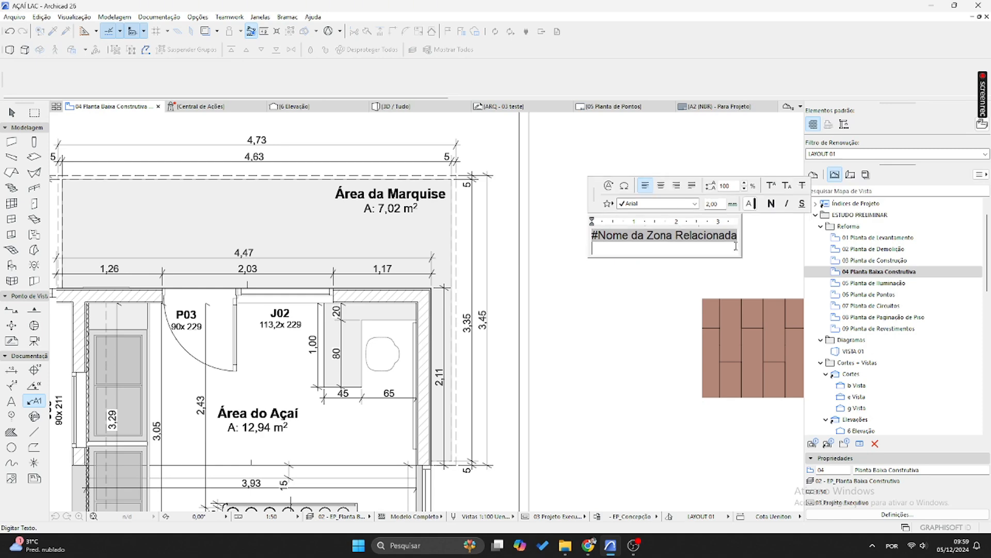
# - Search the autotext fields for "área" for the label's second line
pyautogui.click(608, 203)
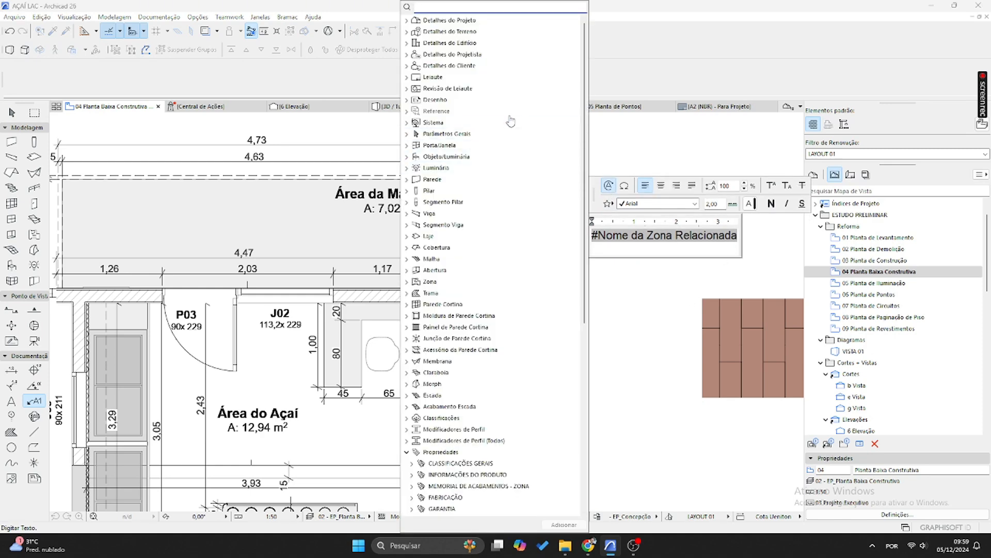
pyautogui.write('área')
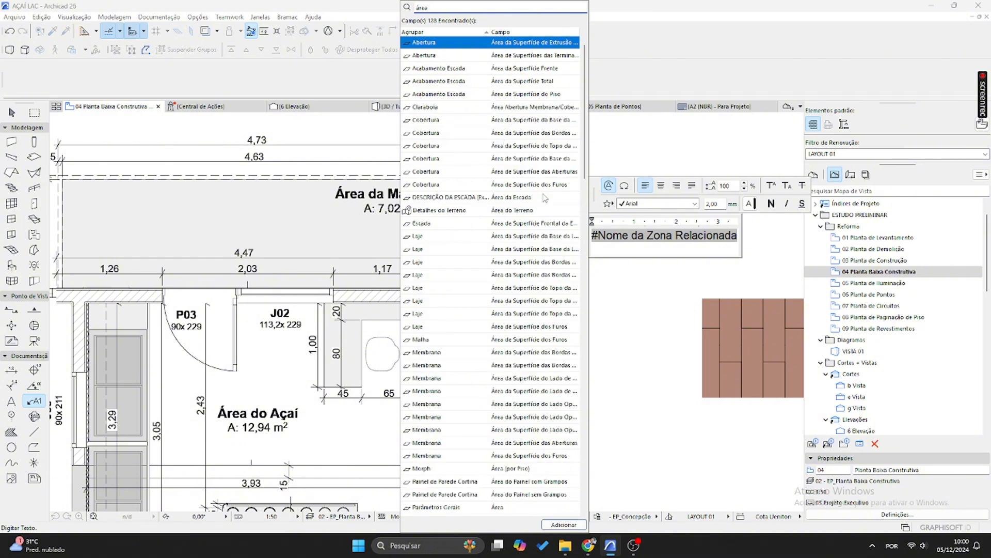
pyautogui.scroll(-2, 495, 349)
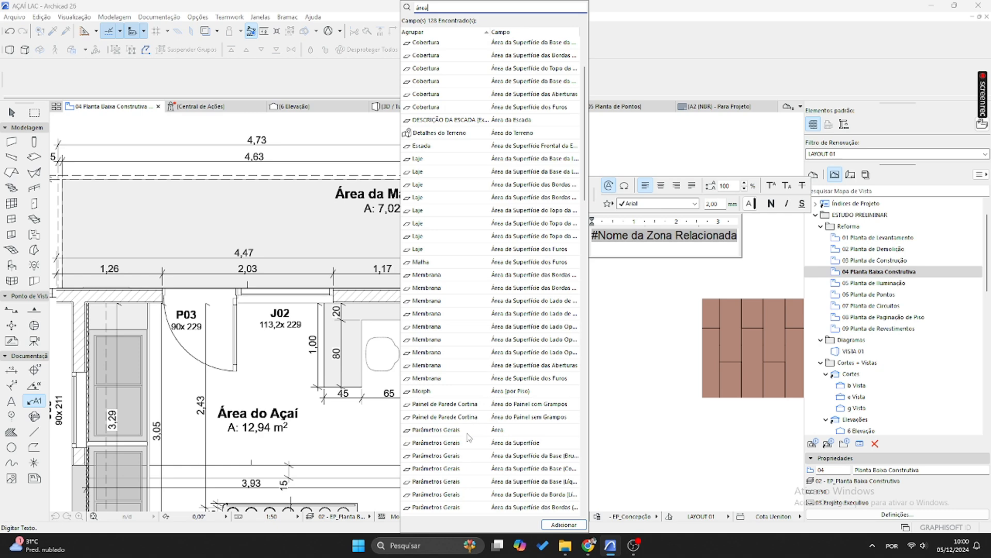
pyautogui.scroll(-2, 510, 448)
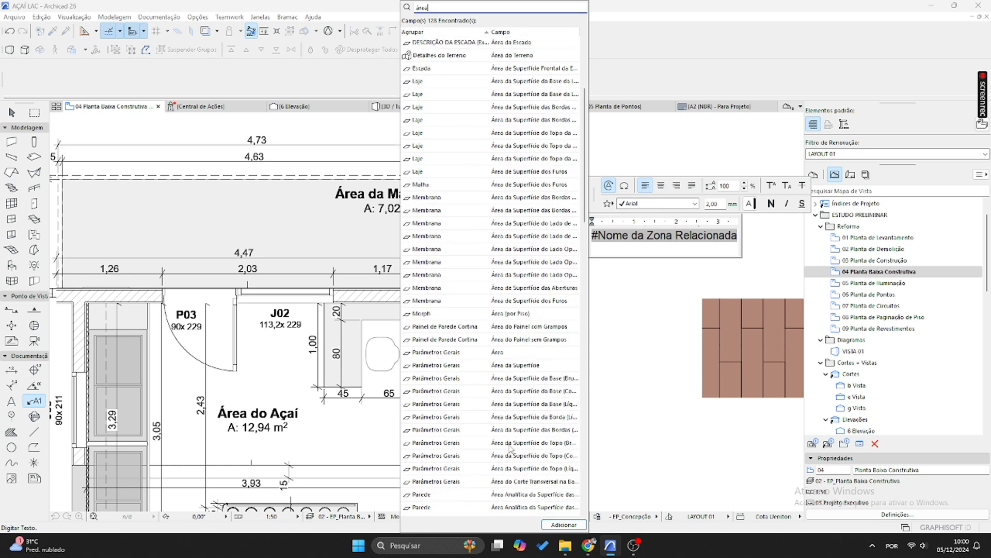
# - Try narrowing the autotext search with "área da zo" and "área zona", then restore the search to "área"
pyautogui.write('da')
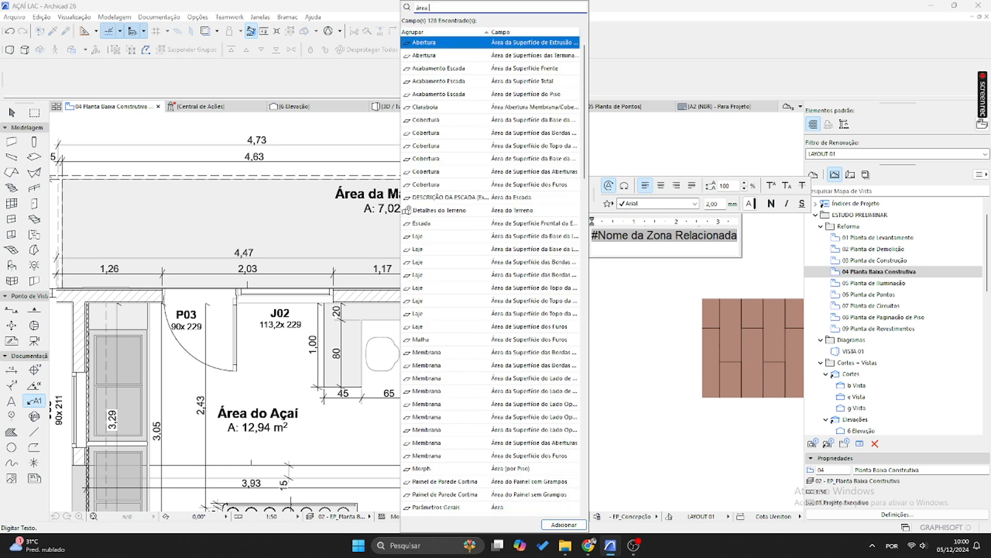
pyautogui.write(' zo')
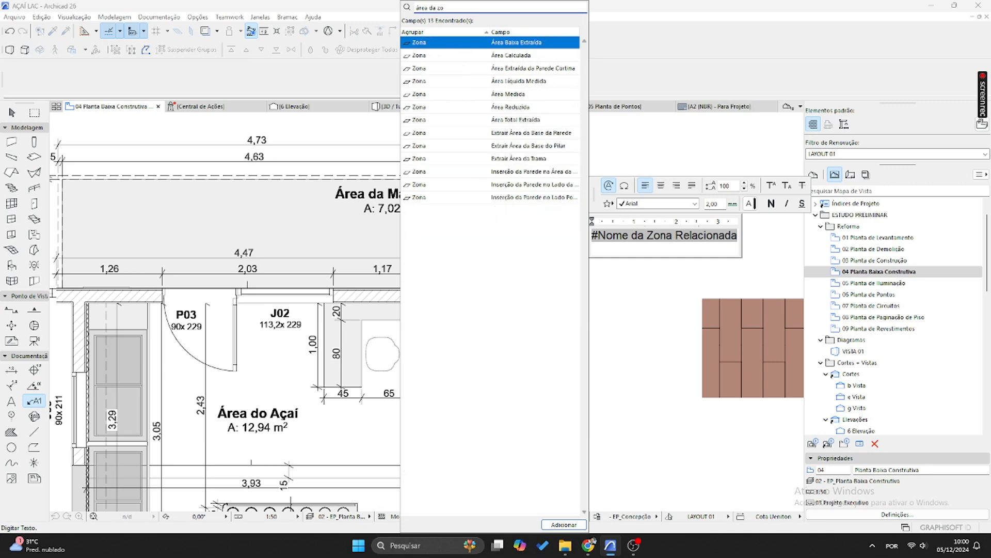
pyautogui.press('BackSpace')
pyautogui.press('BackSpace')
pyautogui.press('BackSpace')
pyautogui.press('BackSpace')
pyautogui.press('BackSpace')
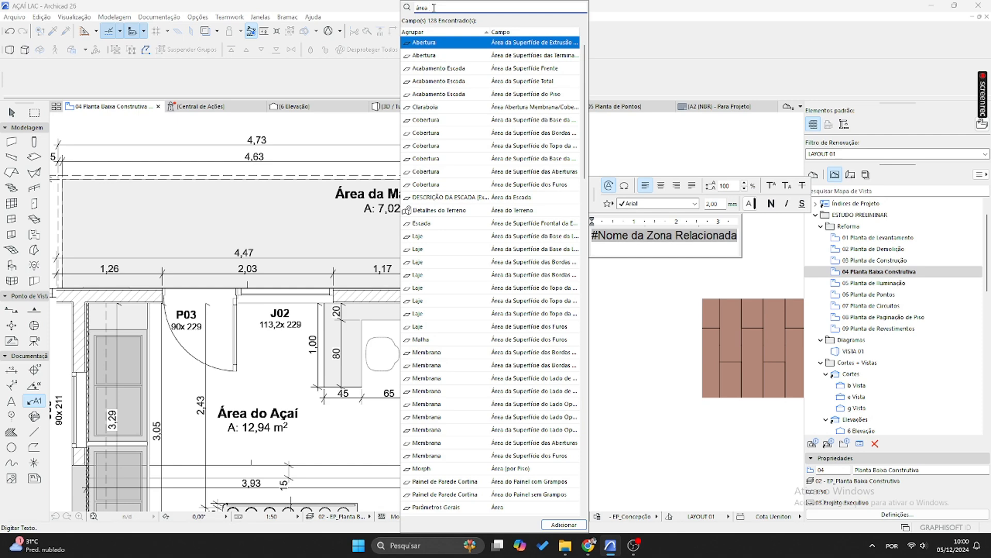
pyautogui.write('zona')
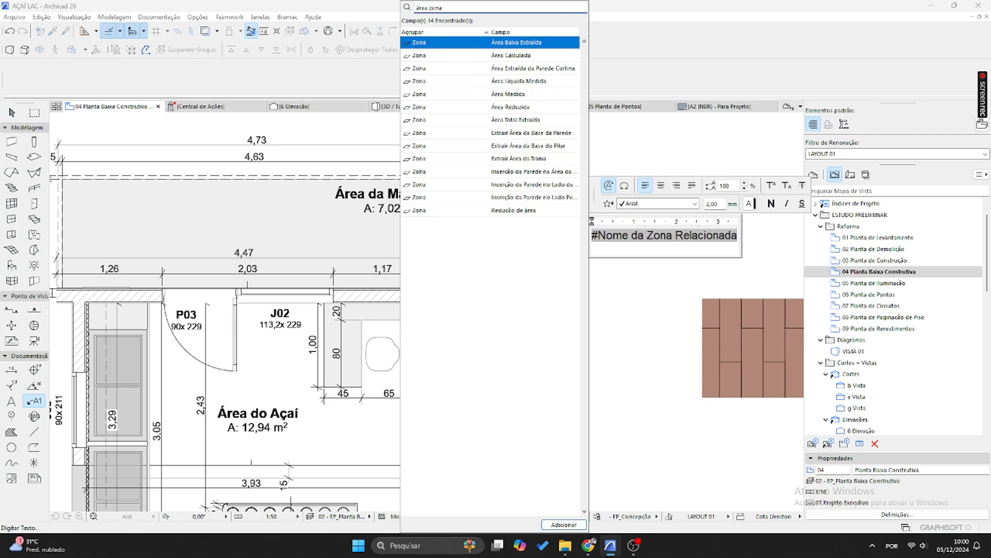
pyautogui.press('BackSpace')
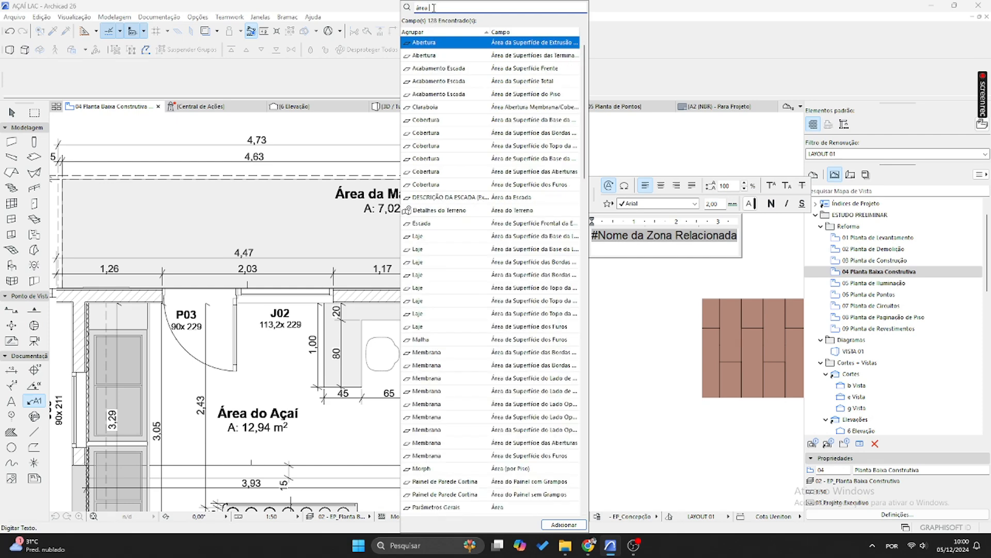
# - Insert the general-parameters Área field once on the label's second line and finish editing the text
pyautogui.scroll(-2, 467, 428)
pyautogui.click(526, 431)
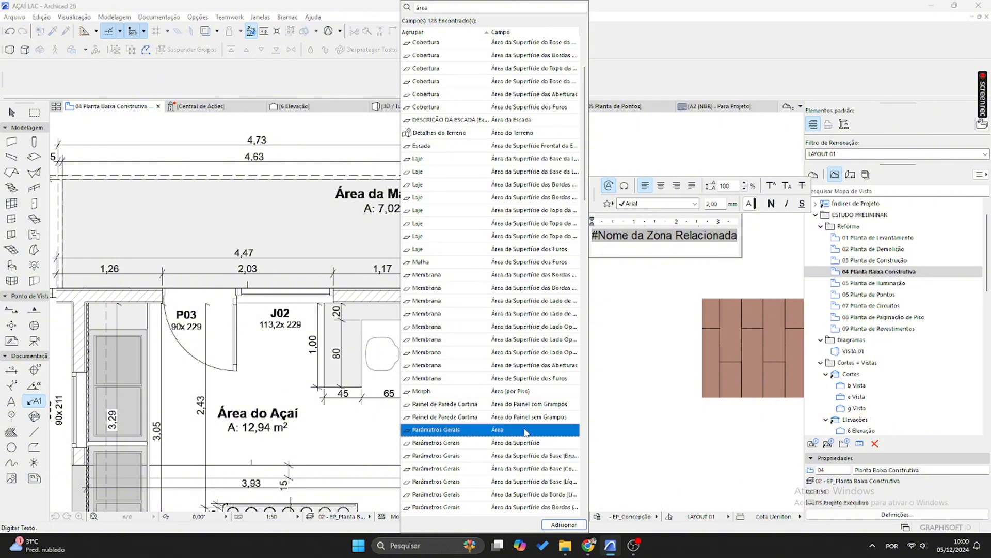
pyautogui.doubleClick(527, 431)
pyautogui.click(563, 525)
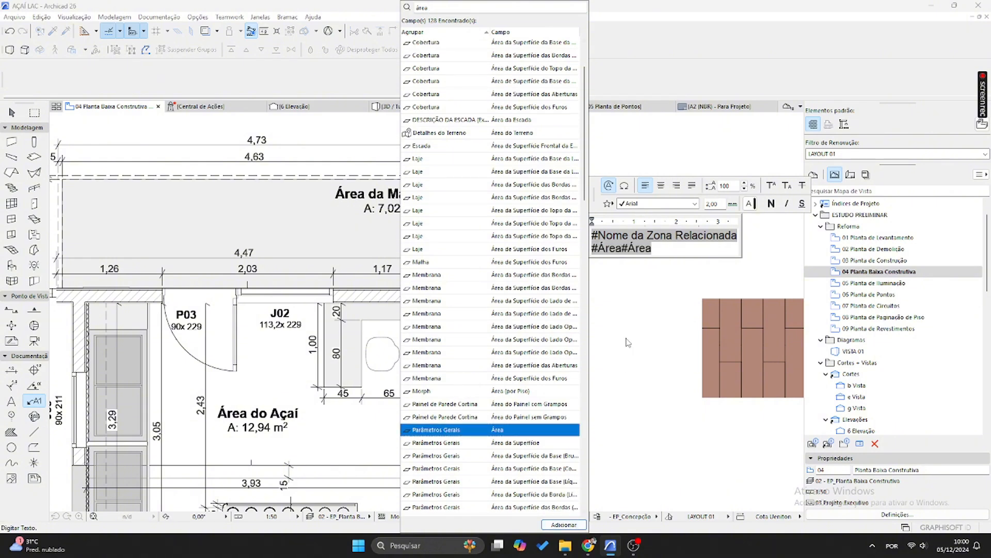
pyautogui.press('BackSpace')
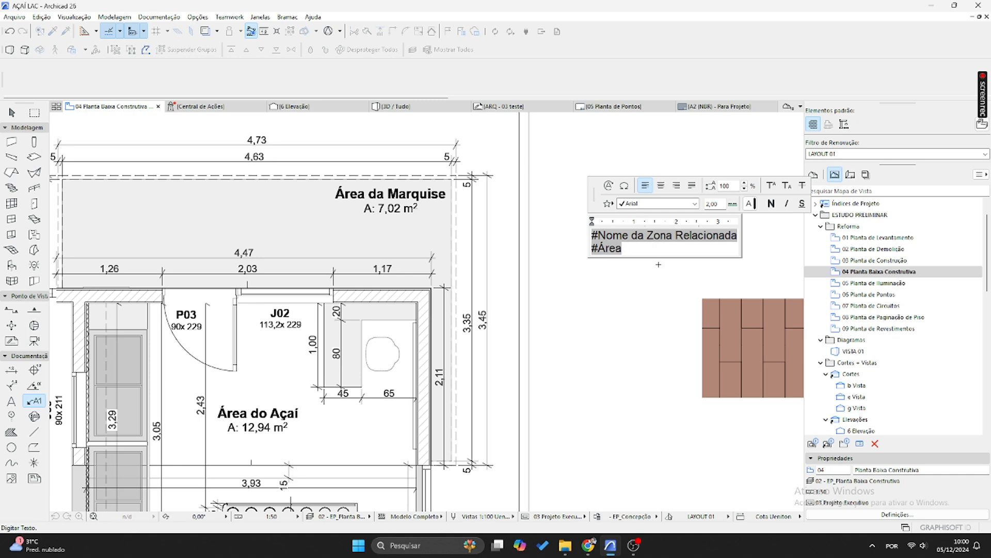
pyautogui.click(658, 264)
# - Attach a label with the same fields to the marquise zone and move it slightly down and left within the zone
pyautogui.moveTo(275, 211); pyautogui.dragTo(430, 229, button='middle')
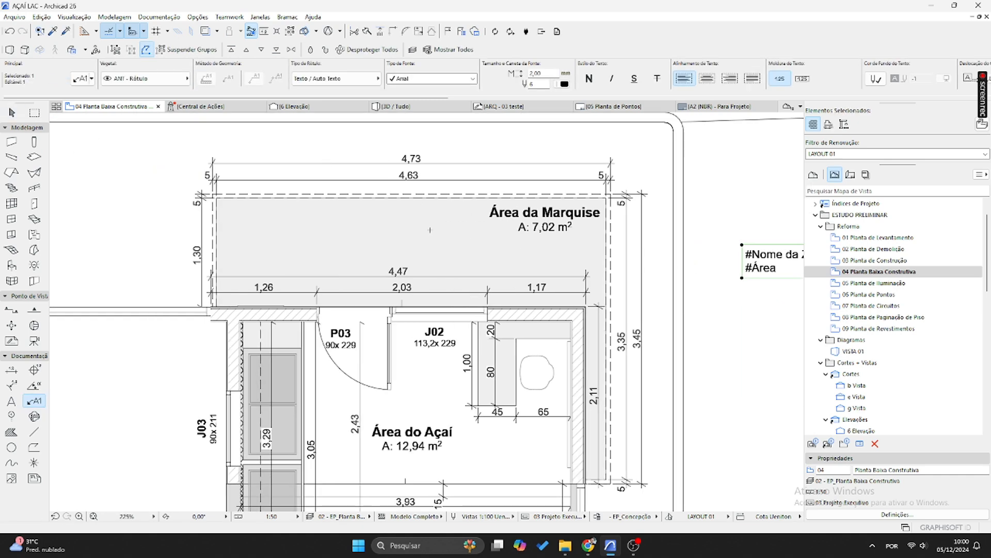
pyautogui.press('Escape')
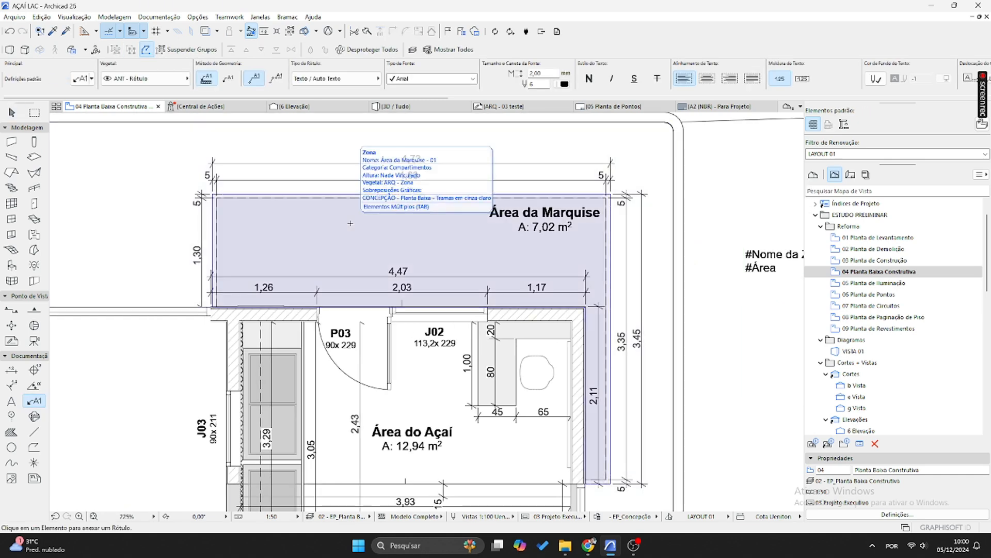
pyautogui.click(351, 221)
pyautogui.press('Escape')
pyautogui.scroll(2, 366, 213)
pyautogui.click(379, 213)
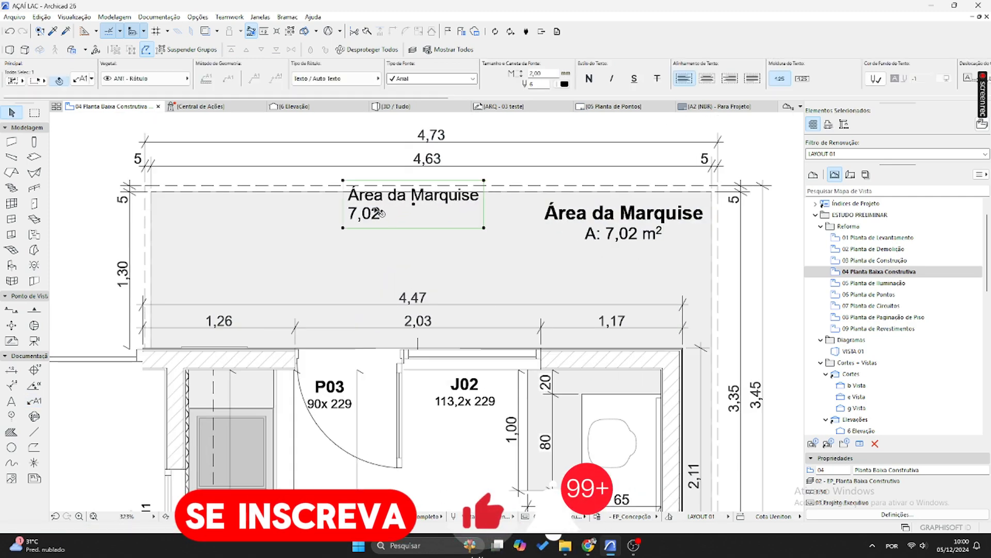
pyautogui.click(414, 204)
pyautogui.click(393, 241)
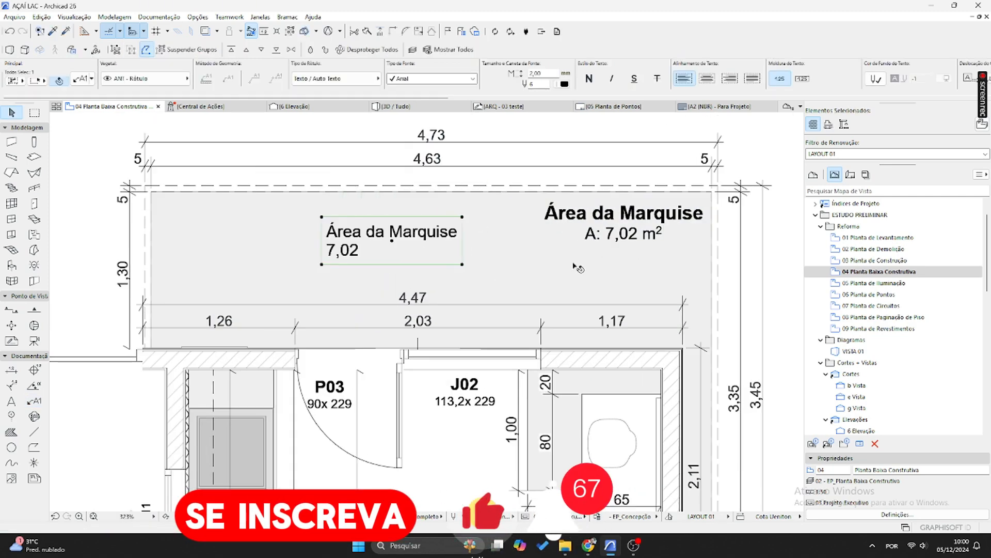
# - Make the Área da Marquise line of the attached label bold and center both of its text lines
pyautogui.doubleClick(345, 250)
pyautogui.click(349, 233)
pyautogui.click(507, 196)
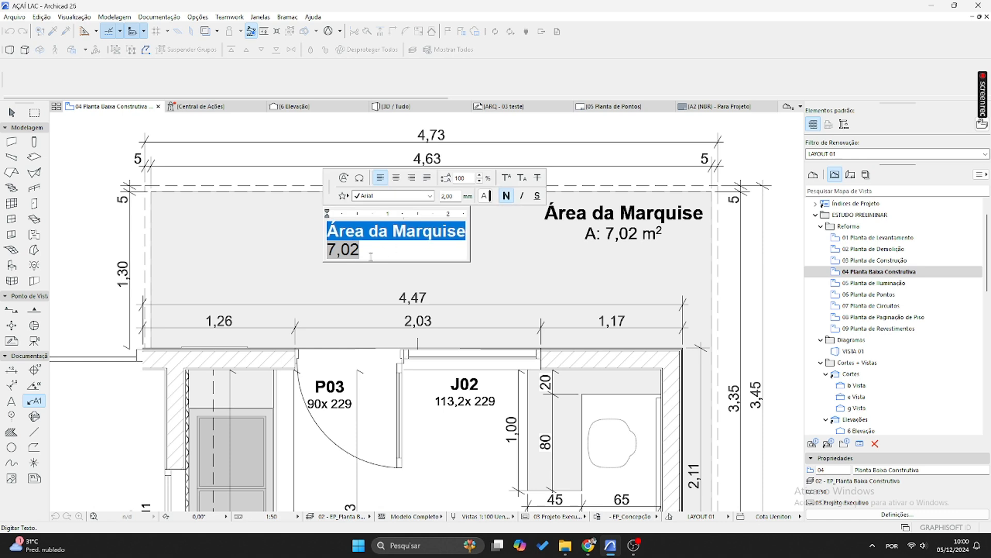
pyautogui.click(396, 178)
pyautogui.moveTo(329, 251); pyautogui.dragTo(356, 251)
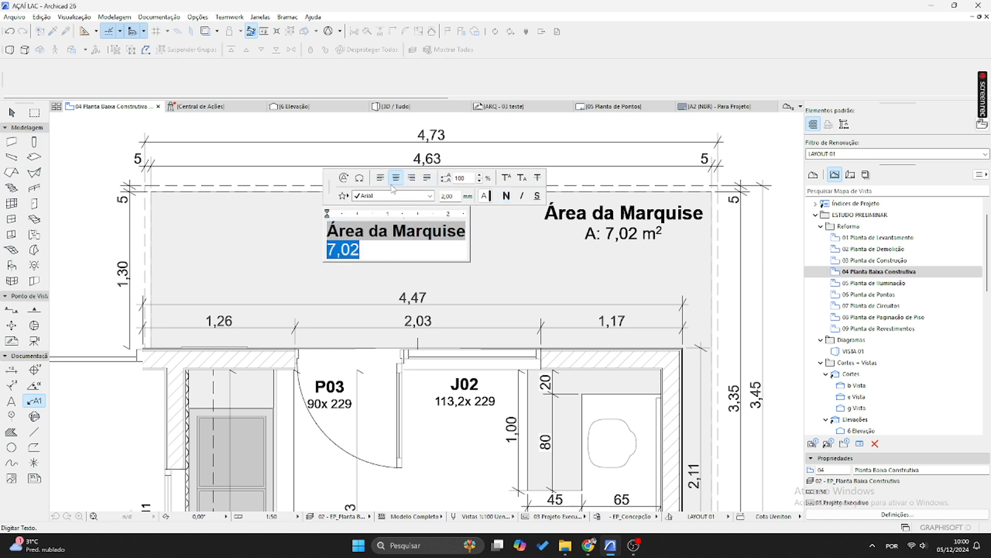
pyautogui.click(370, 251)
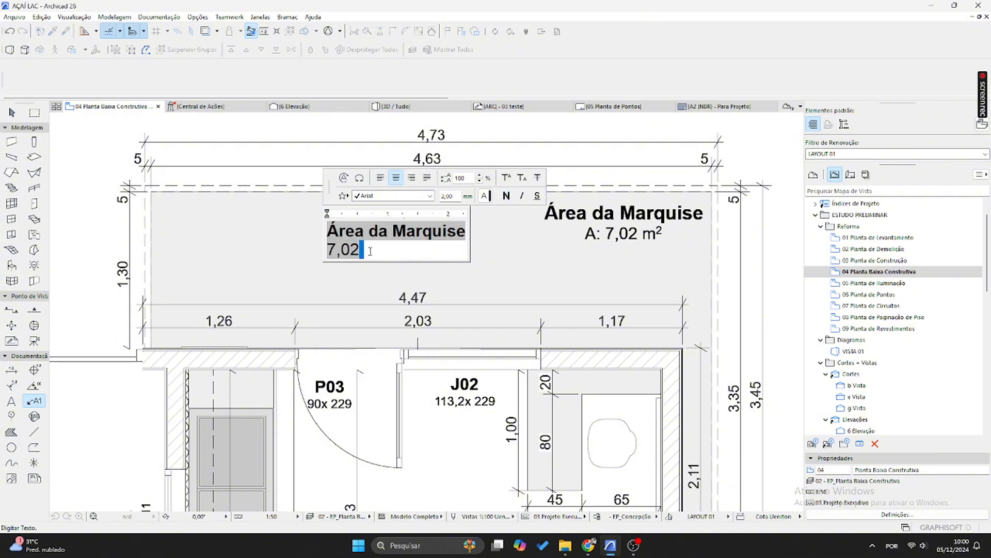
pyautogui.hotkey('ctrl', 'a')
pyautogui.click(396, 178)
pyautogui.click(411, 263)
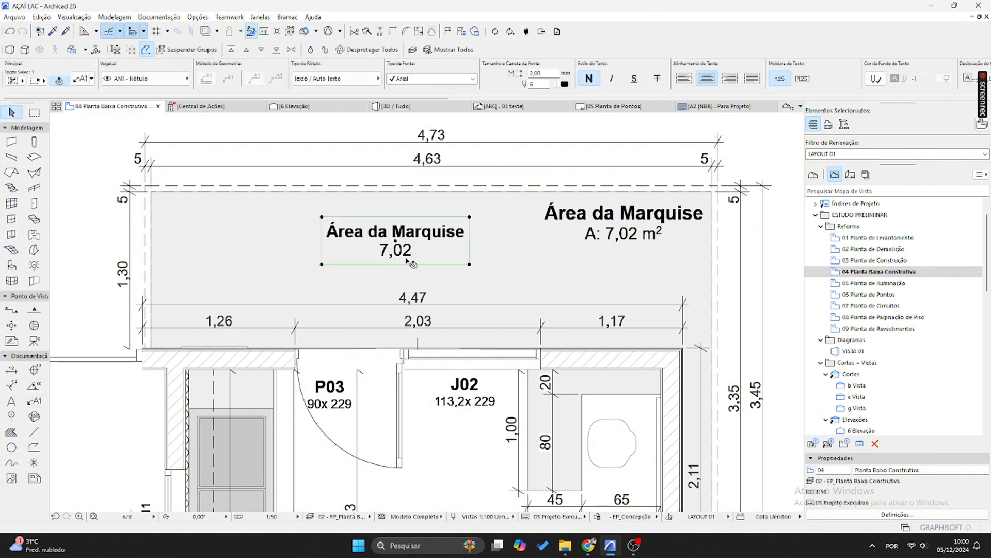
# - Add "A:" before and "m²" after the area field on the second line of the marquise label
pyautogui.doubleClick(418, 257)
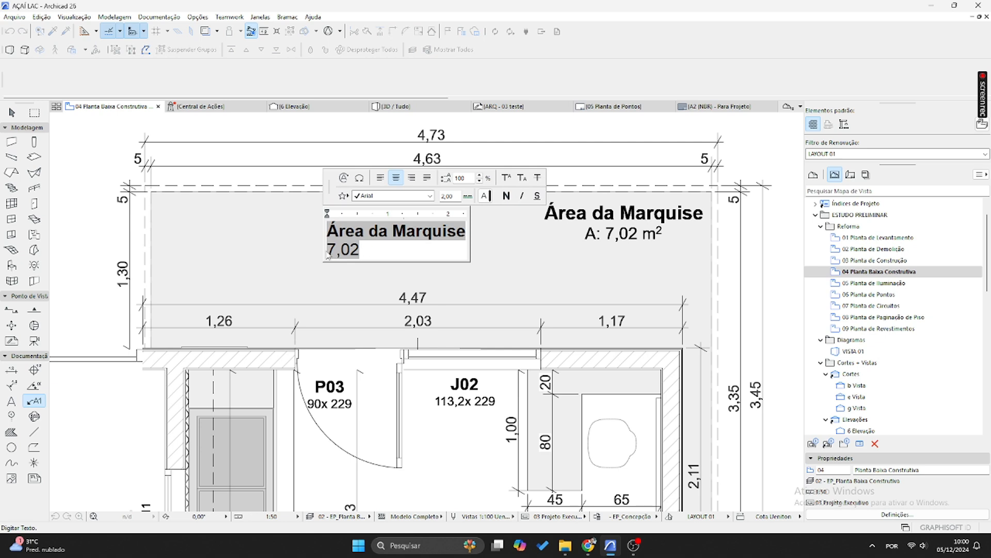
pyautogui.write('A')
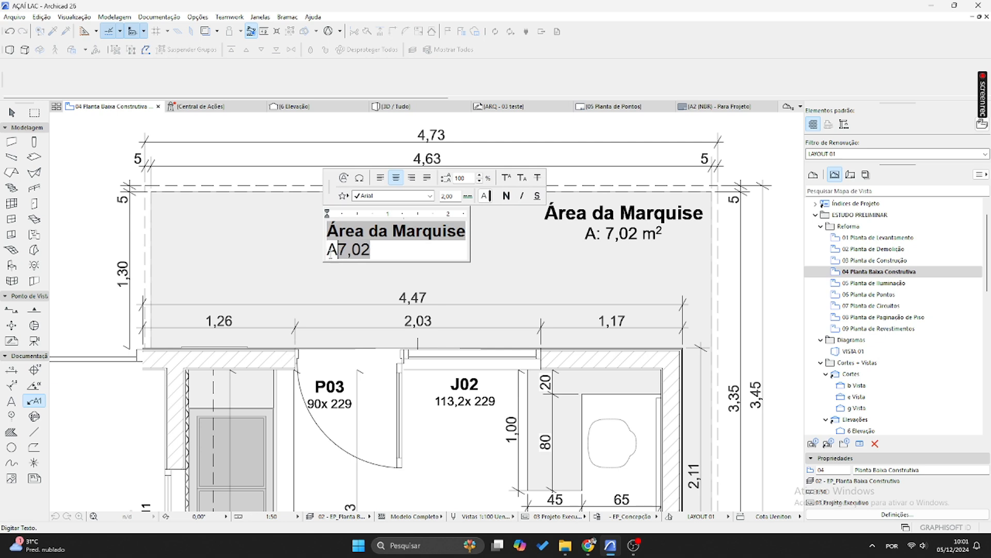
pyautogui.write(':')
pyautogui.press('End')
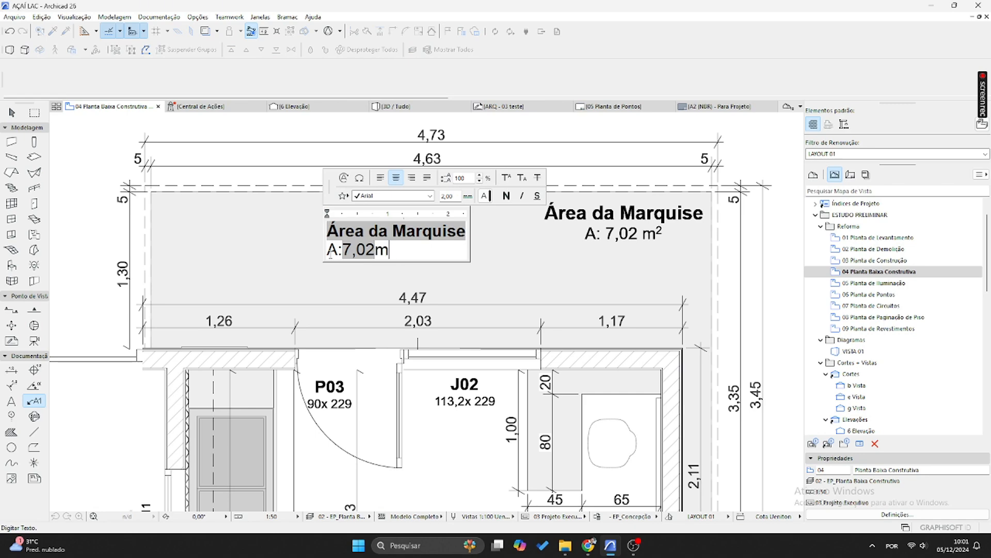
pyautogui.click(506, 278)
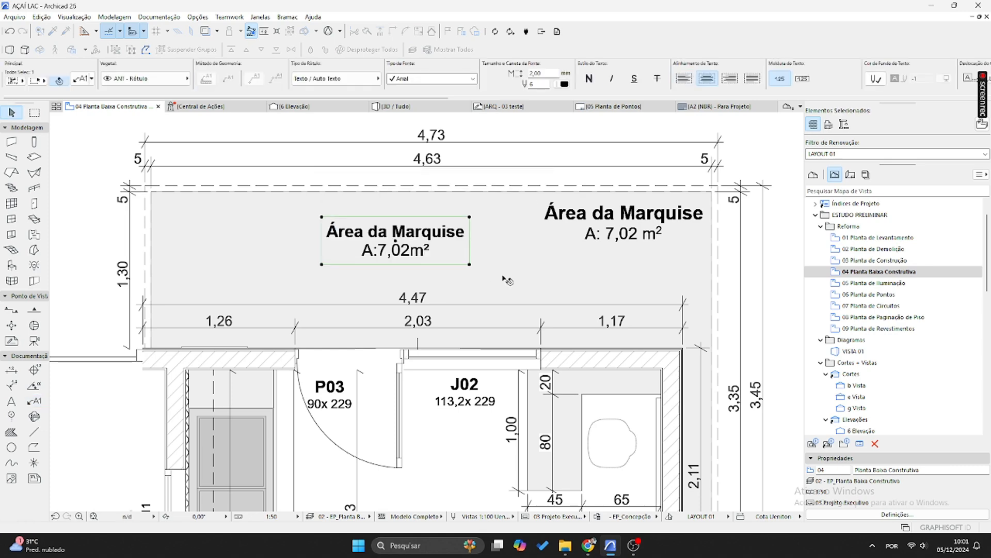
pyautogui.press('Escape')
# - Compare the layer assigned to the marquise zone with the layer assigned to its attached label
pyautogui.scroll(-2, 505, 279)
pyautogui.moveTo(496, 276); pyautogui.dragTo(419, 235, button='middle')
pyautogui.scroll(3, 365, 219)
pyautogui.click(368, 223)
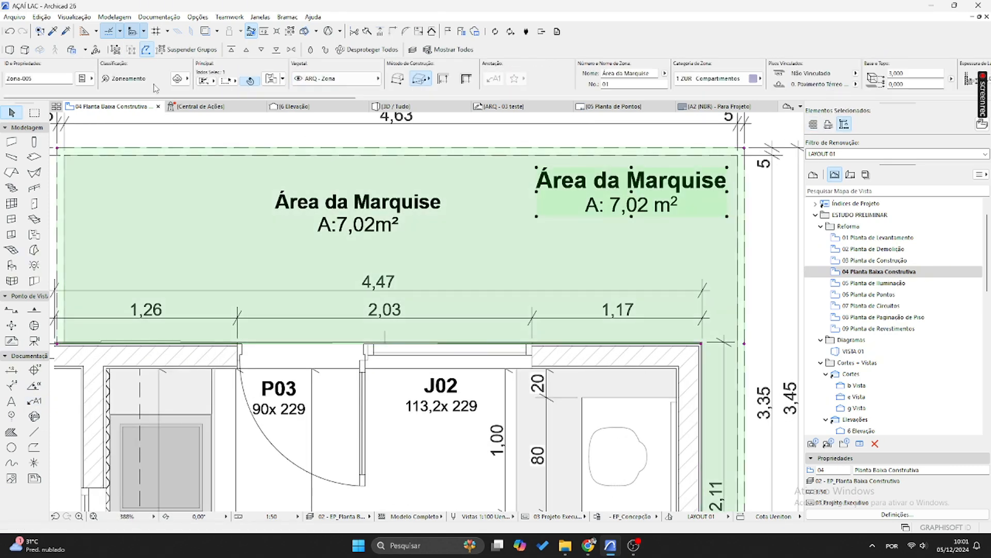
pyautogui.click(338, 82)
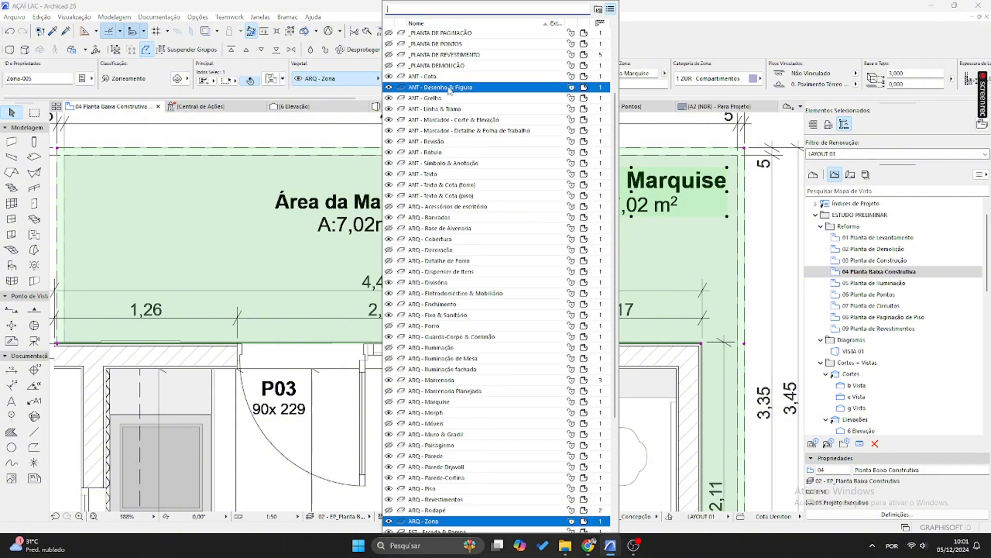
pyautogui.press('Escape')
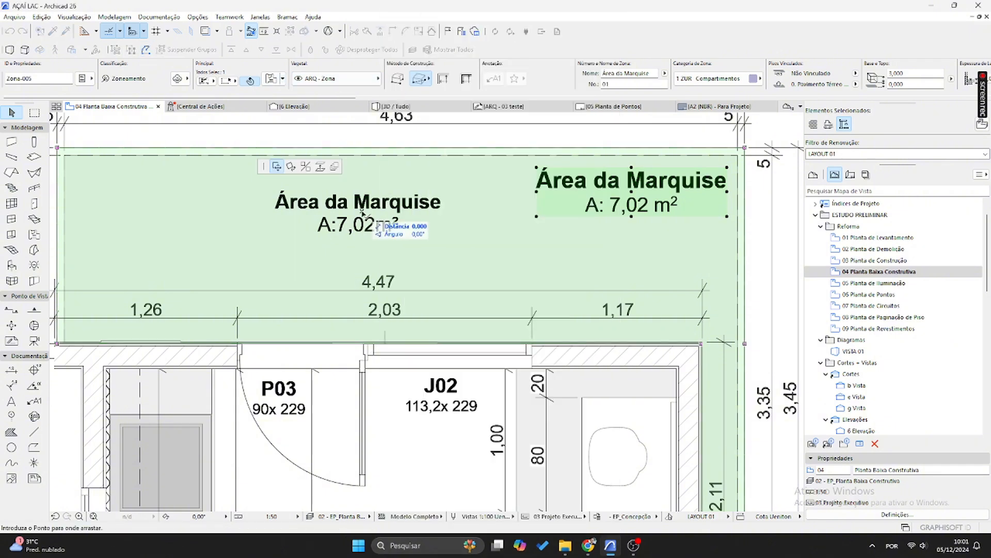
pyautogui.click(377, 211)
pyautogui.click(149, 78)
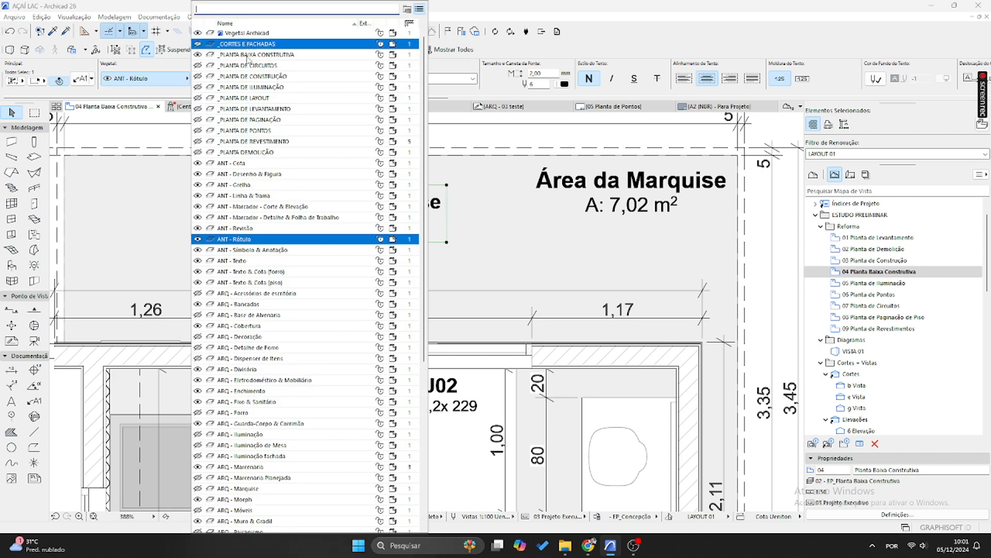
pyautogui.press('Escape')
pyautogui.press('Escape')
# - Move the attached marquise label outside the floor plan, just above the unlinked autotext label
pyautogui.click(357, 216)
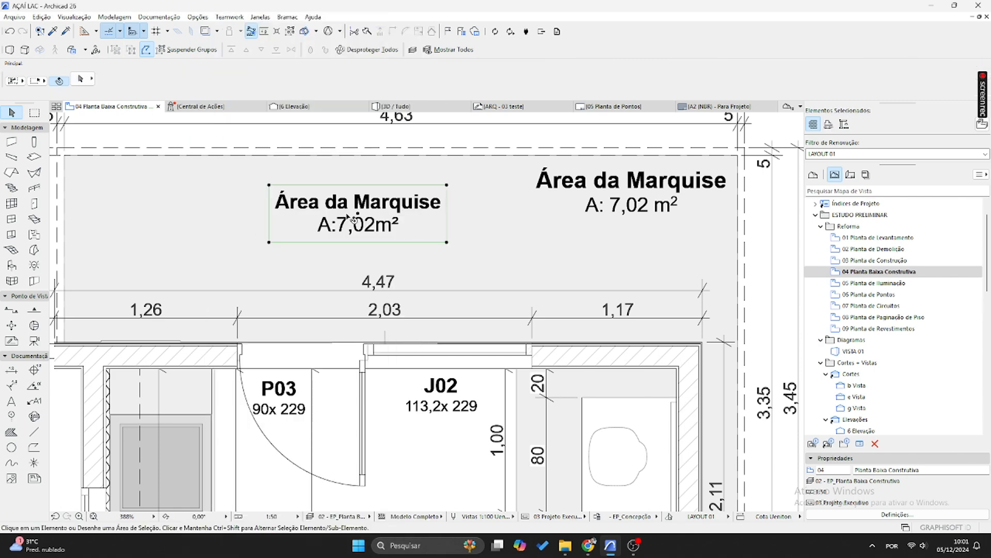
pyautogui.click(357, 214)
pyautogui.scroll(-1, 464, 225)
pyautogui.scroll(-1, 476, 226)
pyautogui.moveTo(476, 227); pyautogui.dragTo(173, 245, button='middle')
pyautogui.click(562, 206)
pyautogui.click(564, 248)
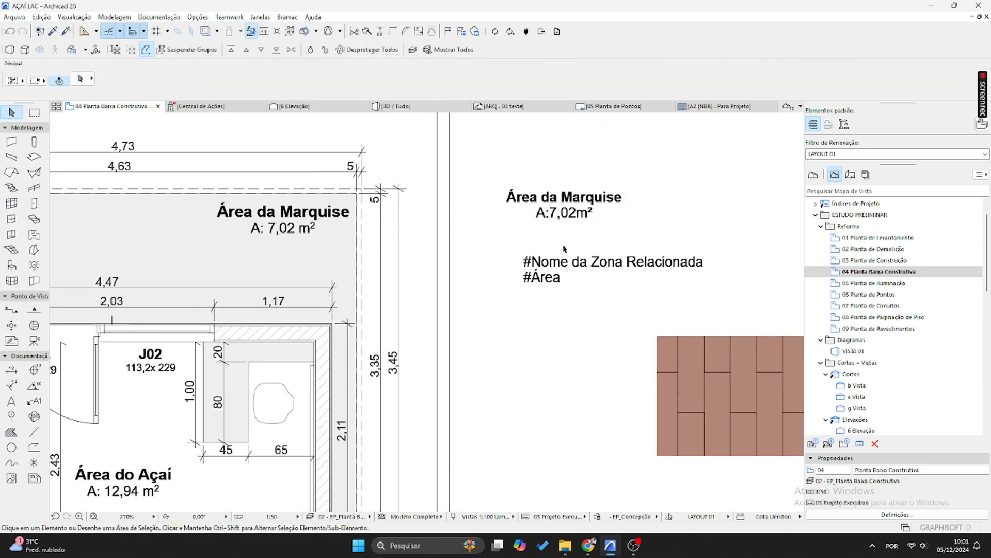
# - Examine the label placed outside the plan and compare it with the stamp inside the marquise zone
pyautogui.scroll(1, 377, 223)
pyautogui.moveTo(274, 227); pyautogui.dragTo(385, 228, button='middle')
pyautogui.moveTo(305, 235); pyautogui.dragTo(406, 212, button='middle')
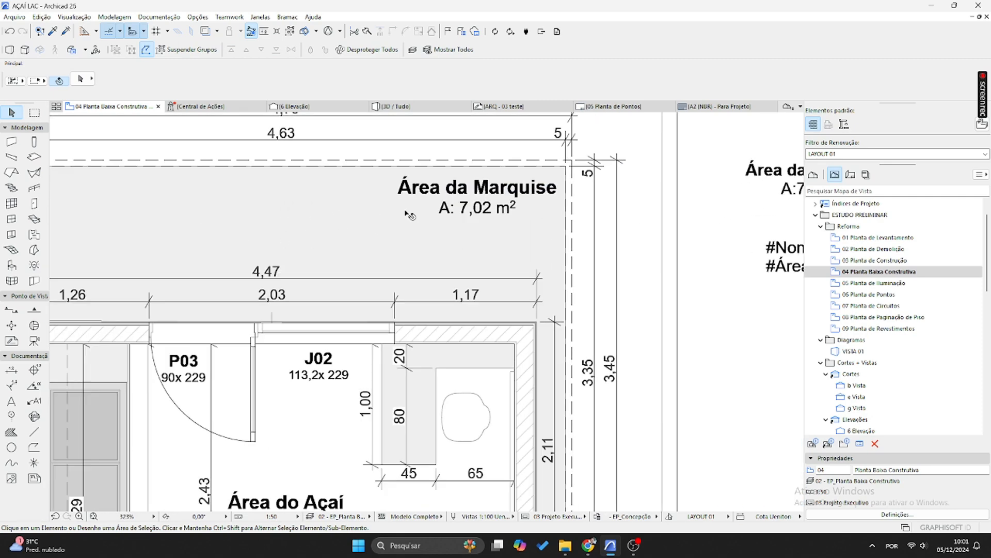
pyautogui.scroll(-1, 486, 273)
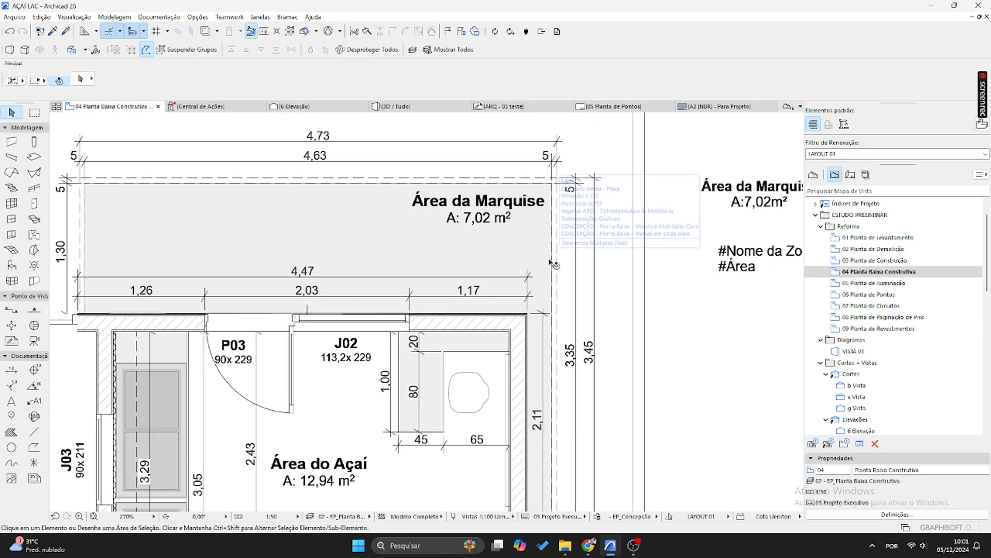
pyautogui.click(723, 200)
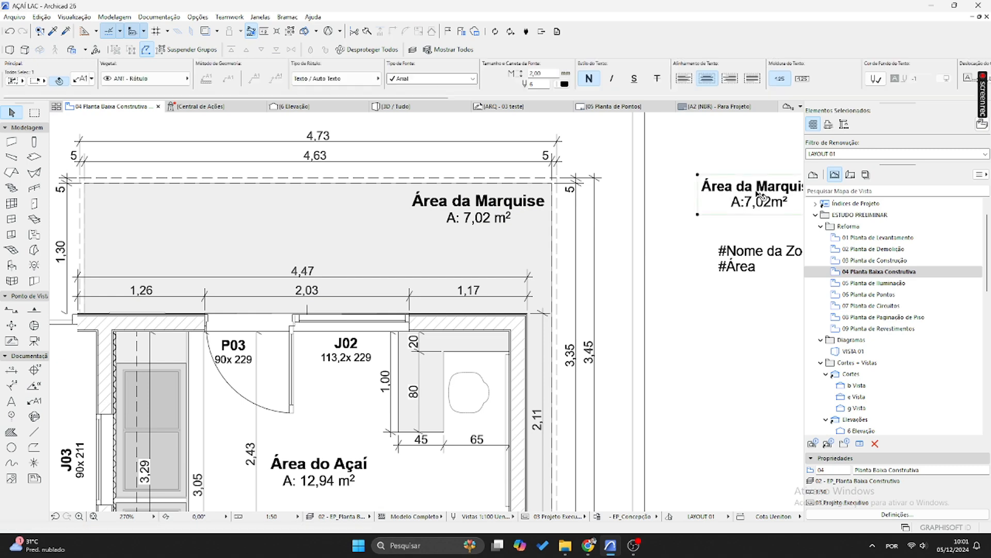
pyautogui.hscroll(3, 671, 217)
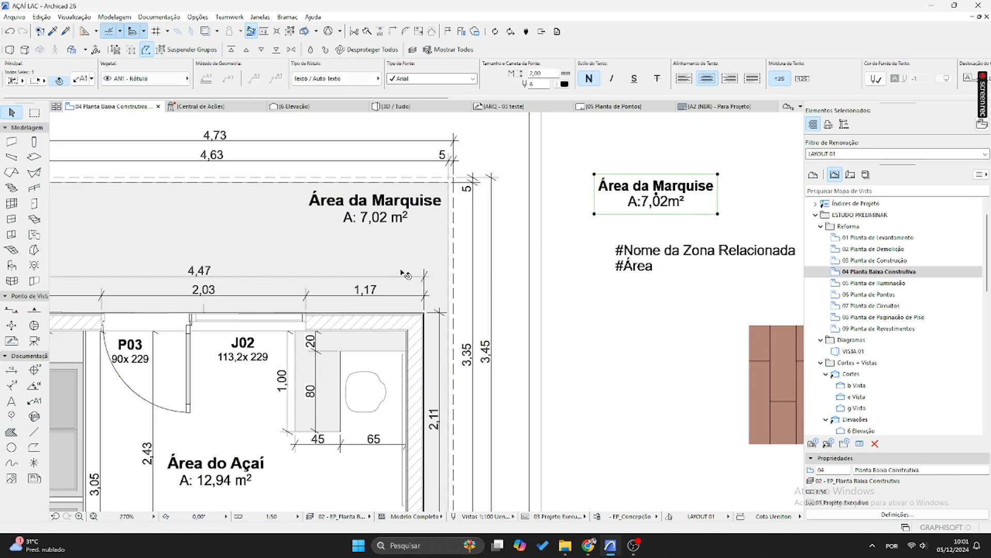
pyautogui.click(670, 316)
pyautogui.moveTo(604, 324); pyautogui.dragTo(696, 293, button='middle')
pyautogui.moveTo(311, 197); pyautogui.dragTo(377, 198, button='middle')
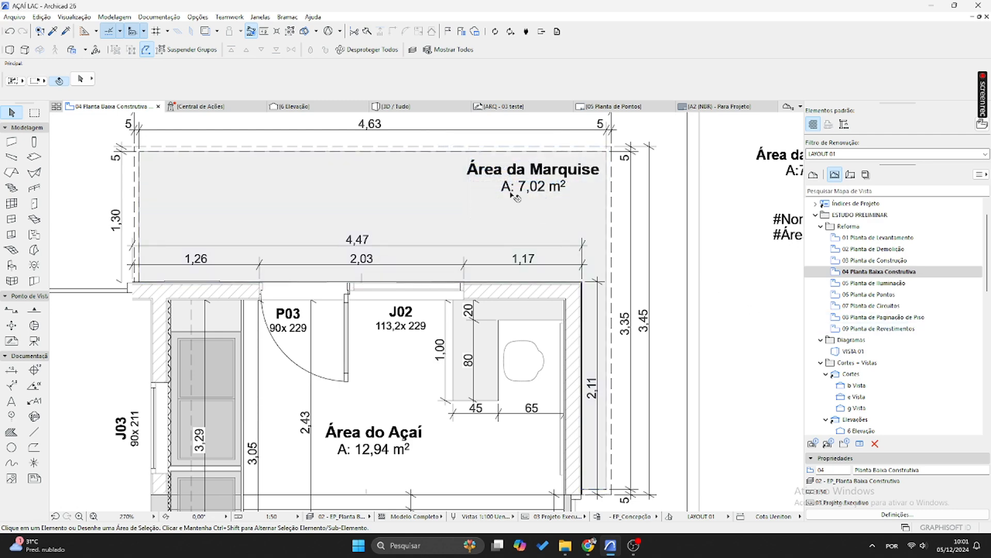
# - Open the 05 Planta de Iluminação view and inspect the LED strip beam running along the inner wall
pyautogui.doubleClick(915, 284)
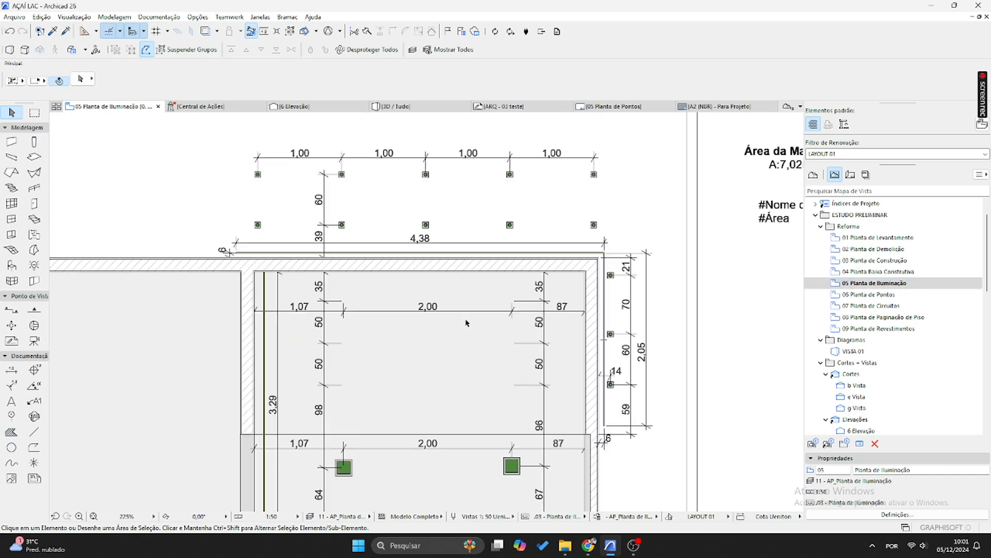
pyautogui.scroll(3, 279, 333)
pyautogui.moveTo(478, 376); pyautogui.dragTo(445, 227, button='middle')
pyautogui.scroll(-1, 458, 313)
pyautogui.moveTo(459, 324); pyautogui.dragTo(408, 267, button='middle')
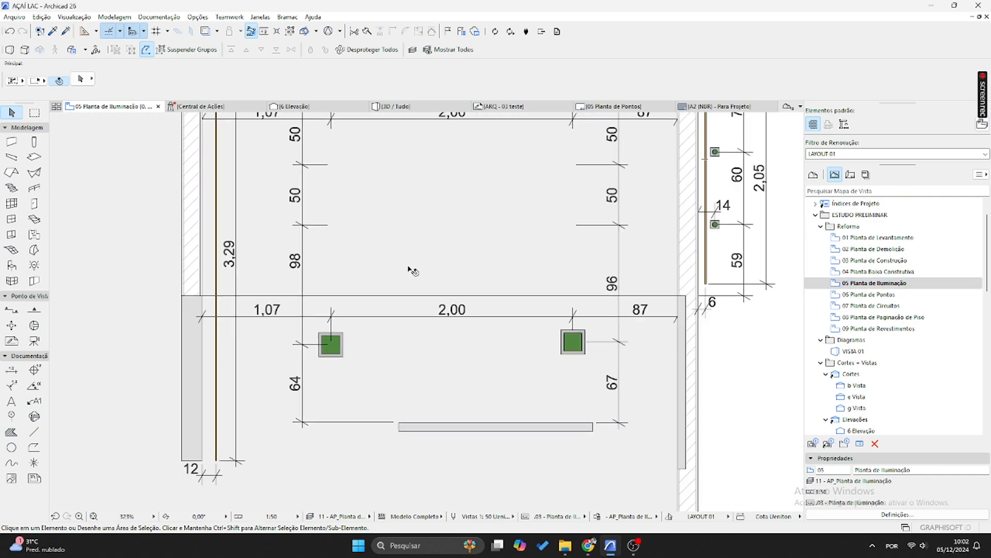
pyautogui.scroll(2, 339, 367)
pyautogui.click(166, 341)
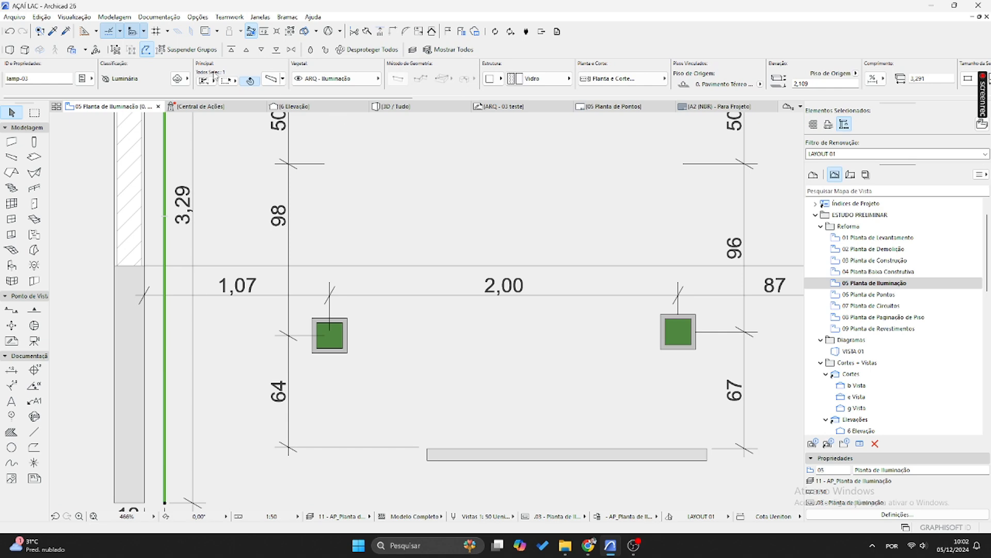
pyautogui.scroll(-3, 237, 159)
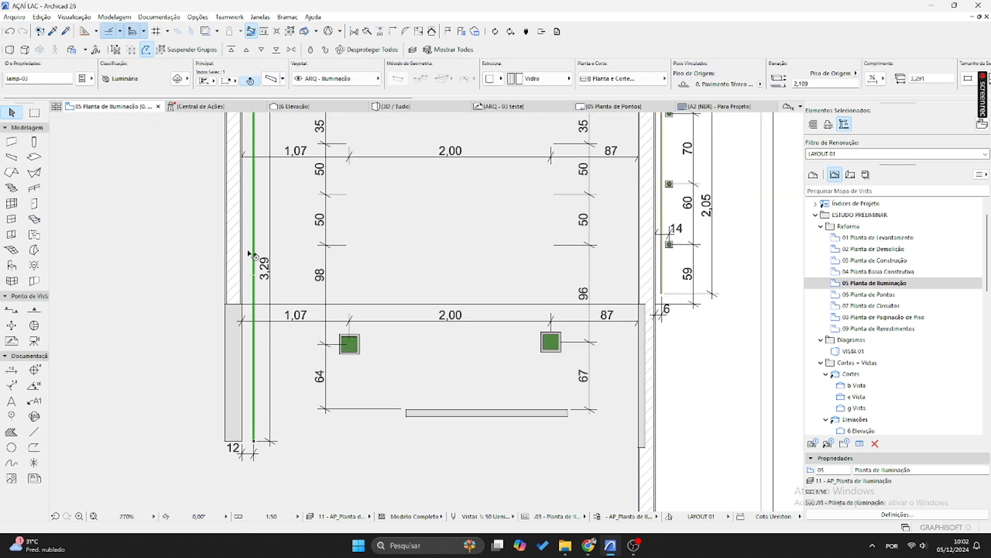
pyautogui.scroll(3, 253, 254)
pyautogui.press('Escape')
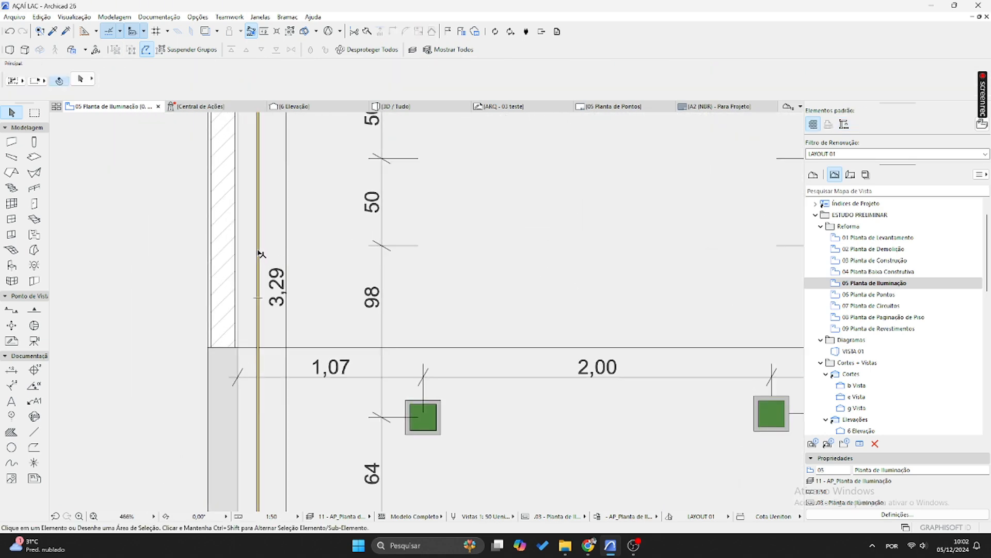
# - Switch from the LED strip to the 3D view and display the whole model with the 00 Modelo 3D layer combination
pyautogui.click(259, 254)
pyautogui.press('F5')
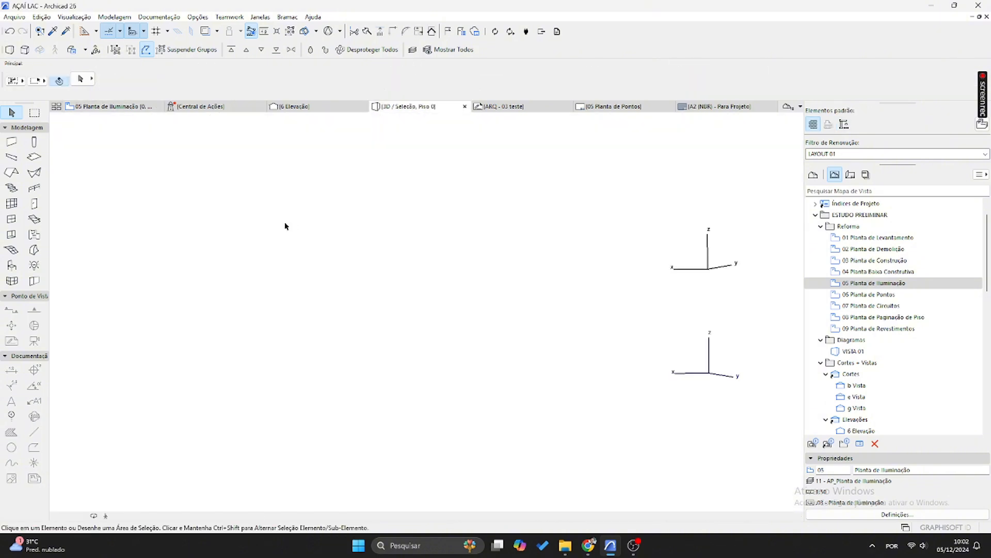
pyautogui.click(119, 516)
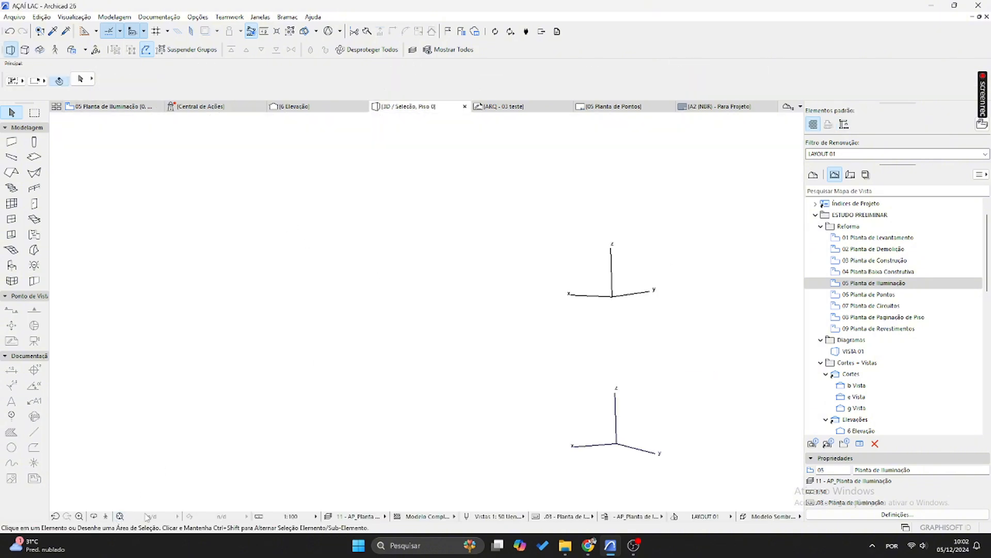
pyautogui.moveTo(551, 339); pyautogui.dragTo(534, 309, button='middle')
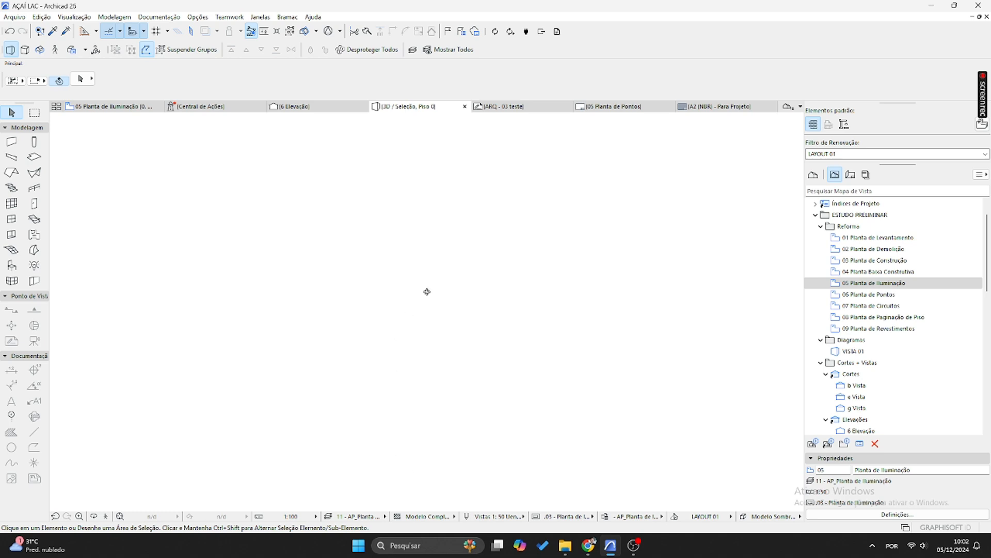
pyautogui.moveTo(575, 340); pyautogui.dragTo(527, 286, button='middle')
pyautogui.click(369, 516)
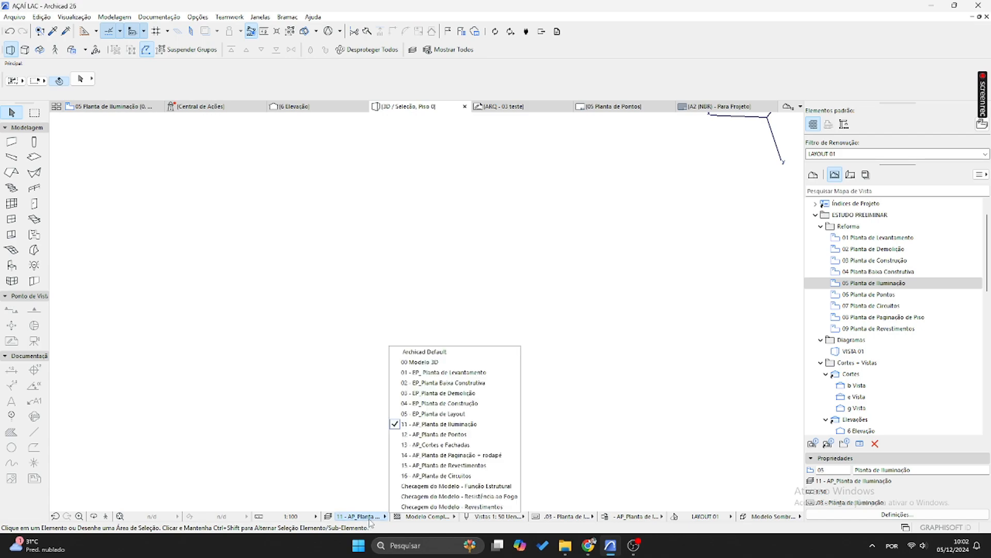
pyautogui.click(444, 362)
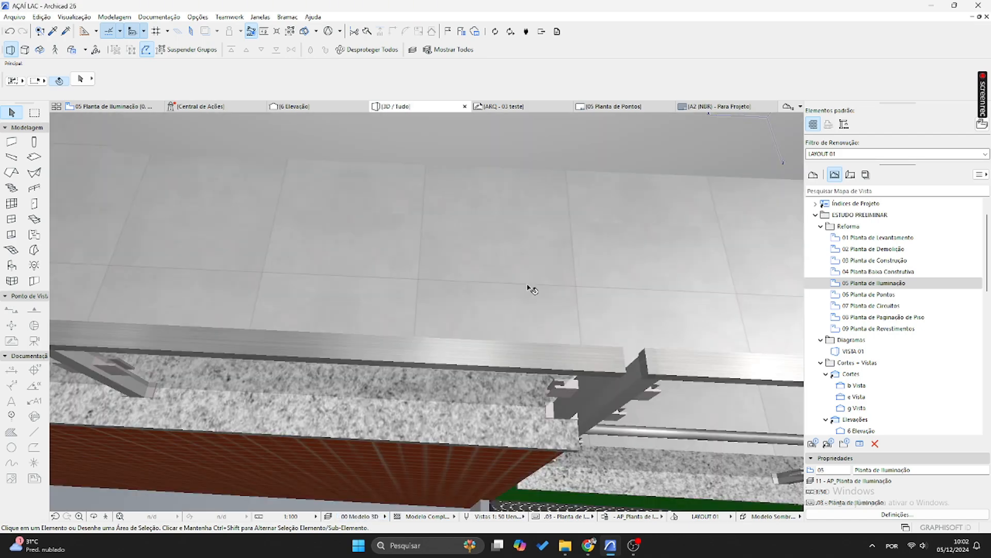
# - Navigate the 3D model to examine the LED strip beneath the wooden shelf on the purple slatted wall
pyautogui.keyDown('shift'); pyautogui.moveTo(435, 342); pyautogui.dragTo(414, 376, button='middle'); pyautogui.keyUp('shift')
pyautogui.scroll(-5, 508, 245)
pyautogui.scroll(10, 393, 399)
pyautogui.moveTo(469, 283); pyautogui.dragTo(463, 326, button='middle')
pyautogui.scroll(5, 401, 350)
pyautogui.scroll(5, 531, 234)
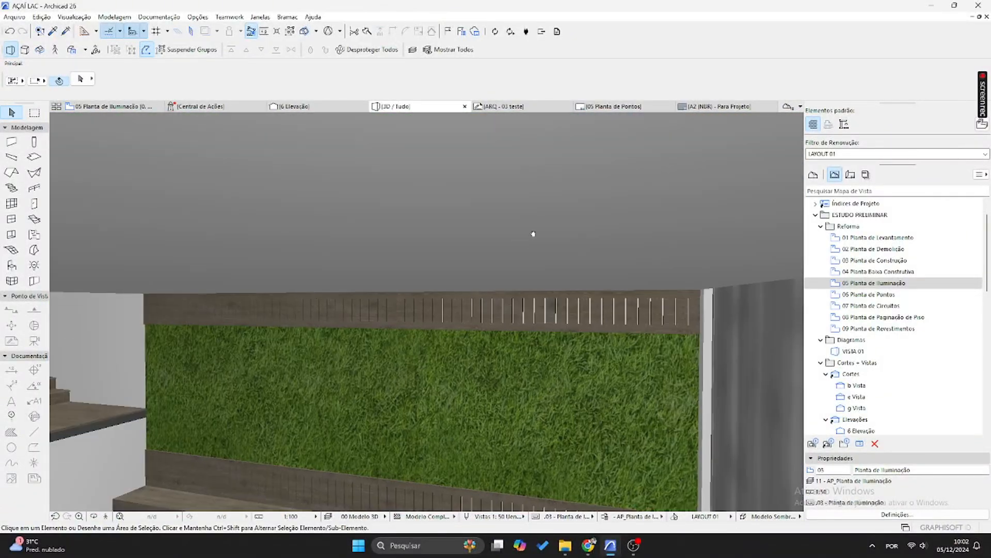
pyautogui.scroll(4, 458, 317)
pyautogui.scroll(-8, 392, 369)
pyautogui.moveTo(355, 332); pyautogui.dragTo(442, 224, button='middle')
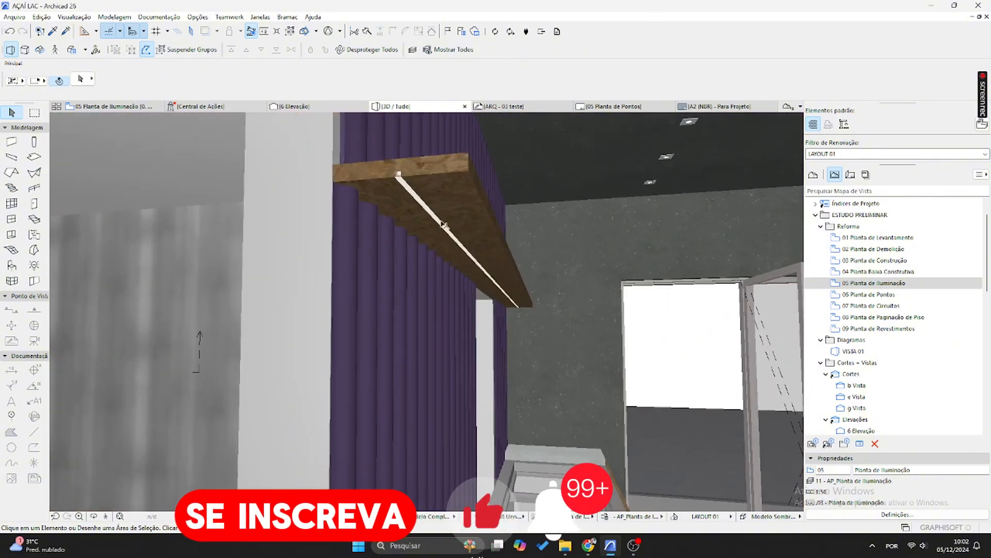
# - Try Volume de Ar as the building material of the LED strip under the shelf, and restore it to Vidro
pyautogui.click(395, 176)
pyautogui.click(395, 178)
pyautogui.scroll(3, 465, 221)
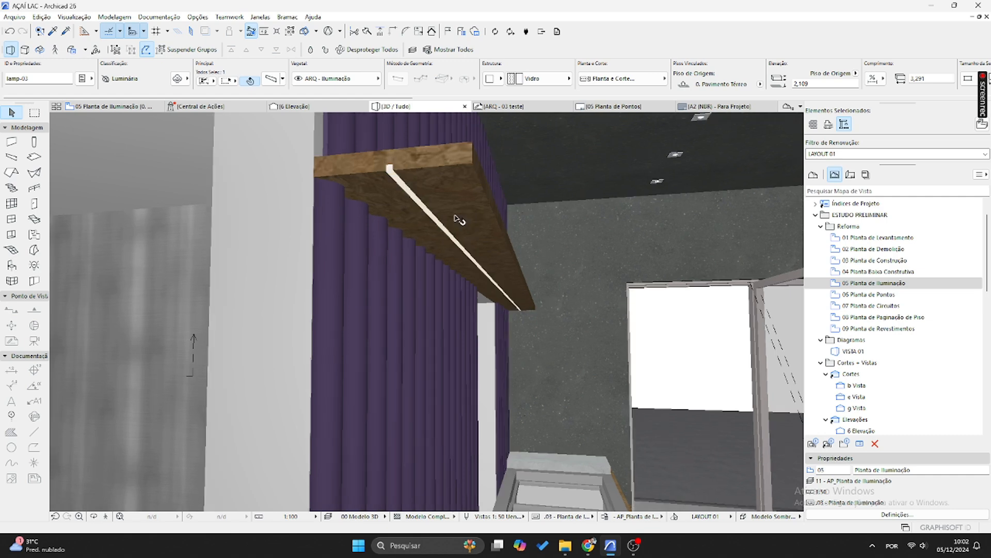
pyautogui.moveTo(361, 187); pyautogui.dragTo(387, 213, button='middle')
pyautogui.click(568, 78)
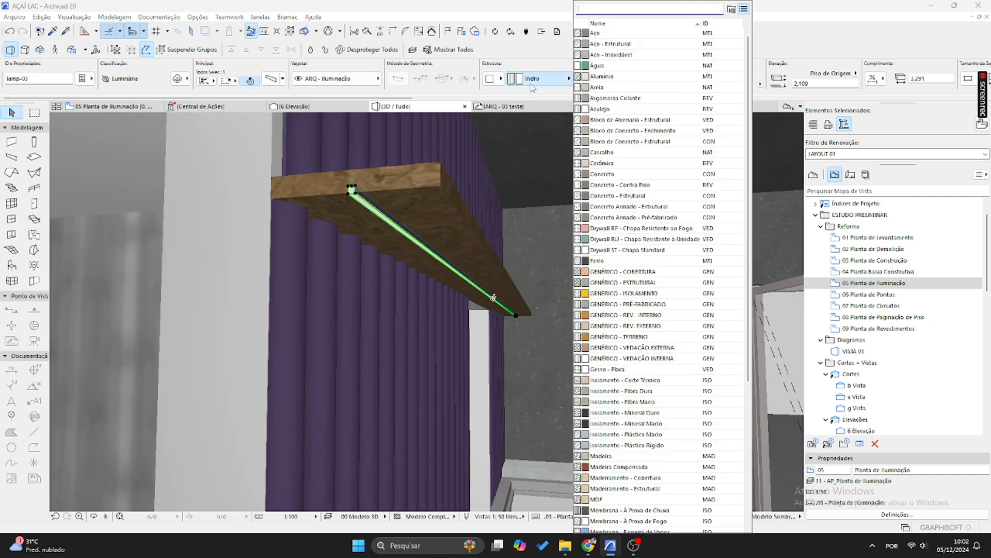
pyautogui.scroll(-2, 619, 445)
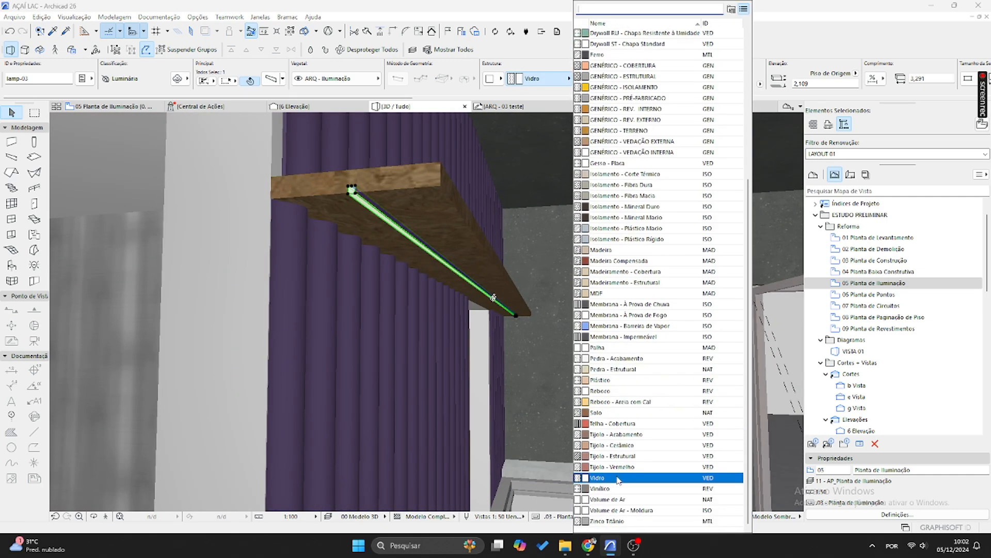
pyautogui.click(620, 500)
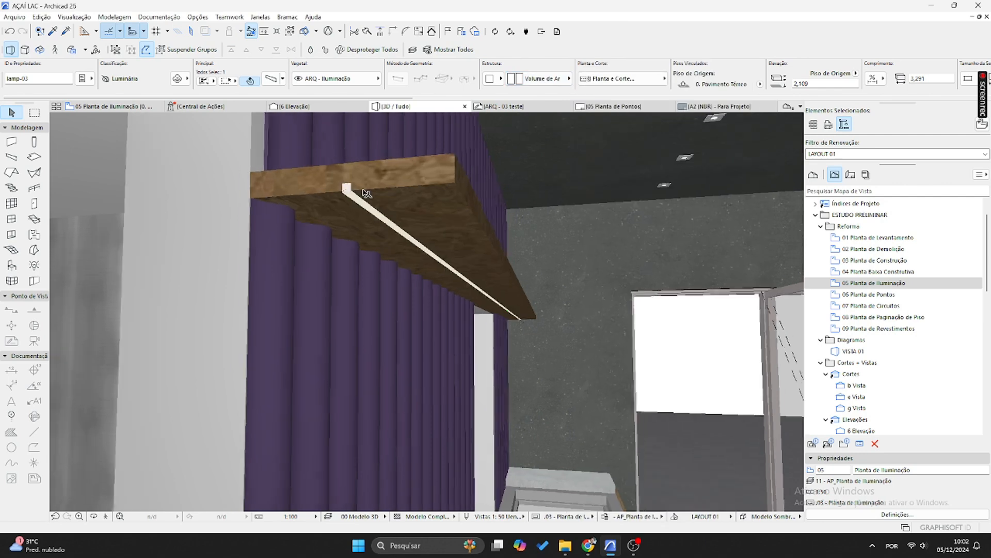
pyautogui.click(563, 79)
pyautogui.click(622, 499)
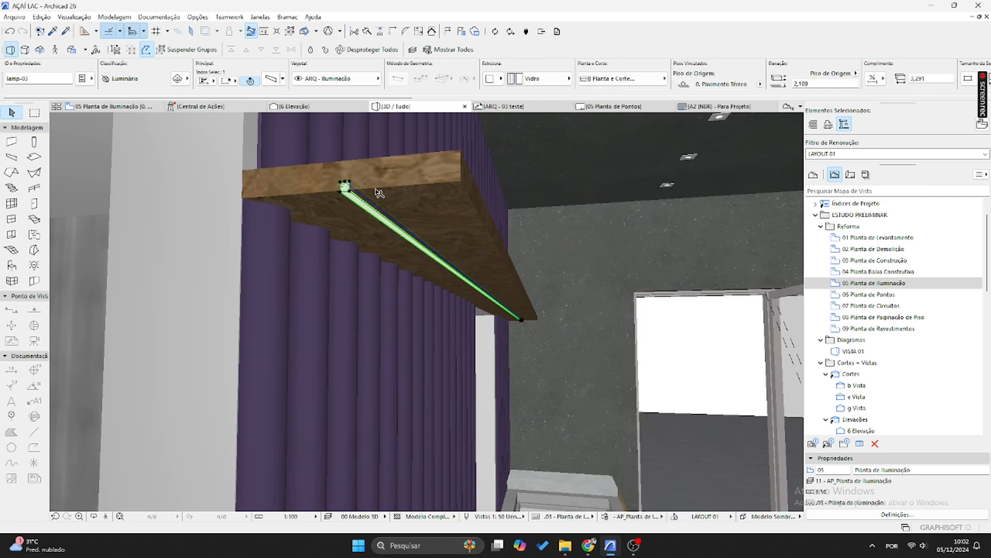
# - Inspect the LED strip under the shelf from other angles in 3D and return to the 05 Planta de Iluminação plan
pyautogui.press('Escape')
pyautogui.keyDown('shift'); pyautogui.moveTo(380, 193); pyautogui.dragTo(336, 215, button='middle'); pyautogui.keyUp('shift')
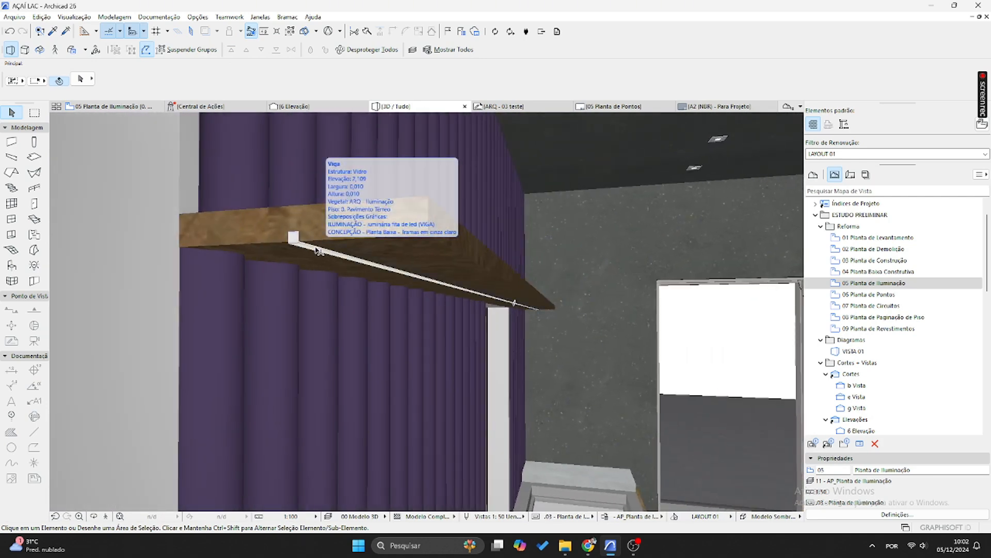
pyautogui.keyDown('shift'); pyautogui.moveTo(403, 190); pyautogui.dragTo(449, 218, button='middle'); pyautogui.keyUp('shift')
pyautogui.keyDown('shift'); pyautogui.moveTo(582, 312); pyautogui.dragTo(560, 330, button='middle'); pyautogui.keyUp('shift')
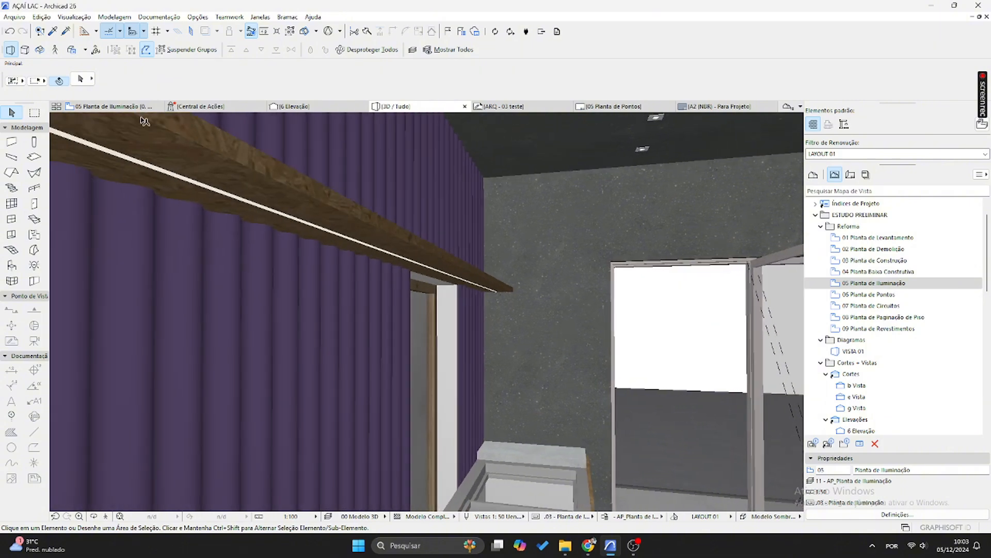
pyautogui.click(133, 107)
pyautogui.click(301, 274)
pyautogui.scroll(-2, 281, 178)
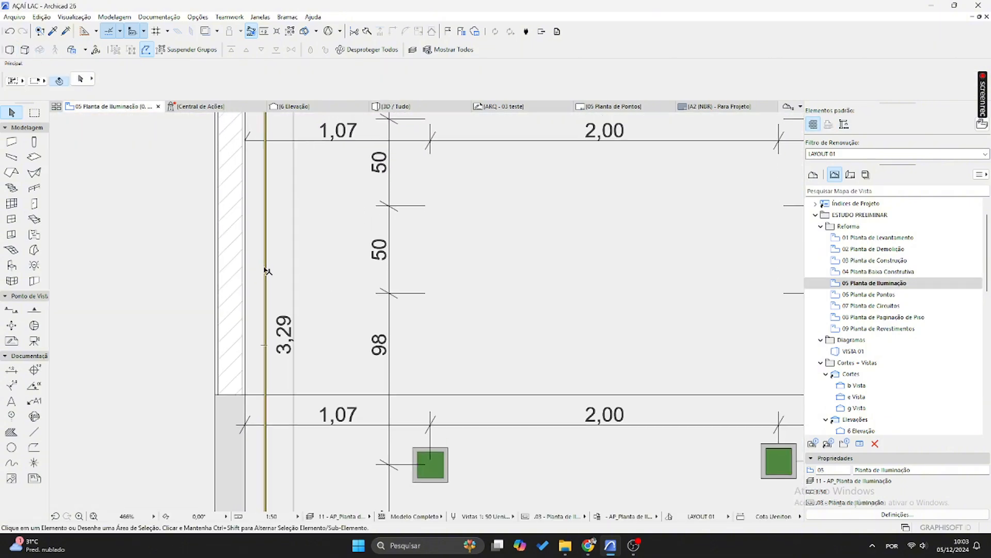
# - Check the floor plan display options of the LED strip along the interior wall and inspect the horizontal strip outside the room
pyautogui.scroll(3, 275, 247)
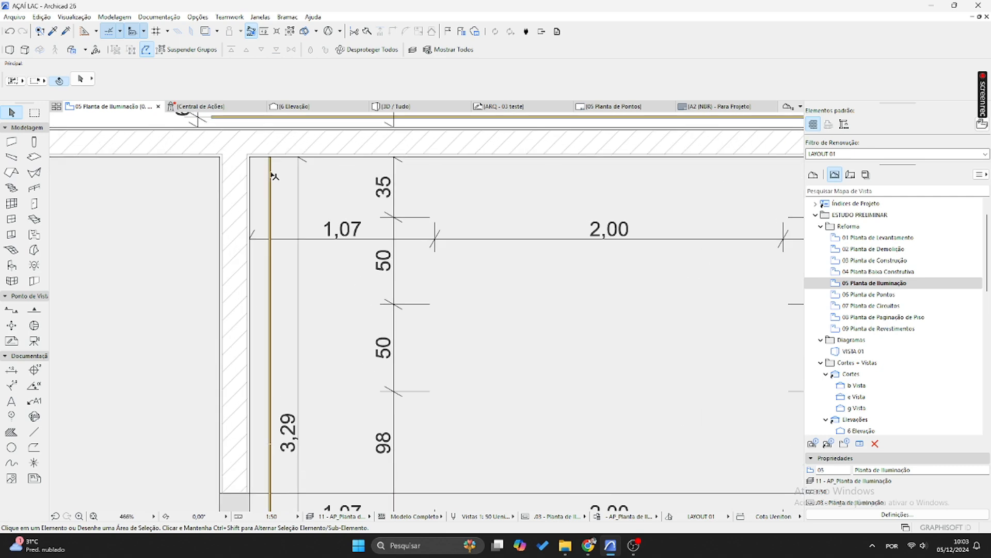
pyautogui.click(270, 173)
pyautogui.click(656, 79)
pyautogui.click(902, 96)
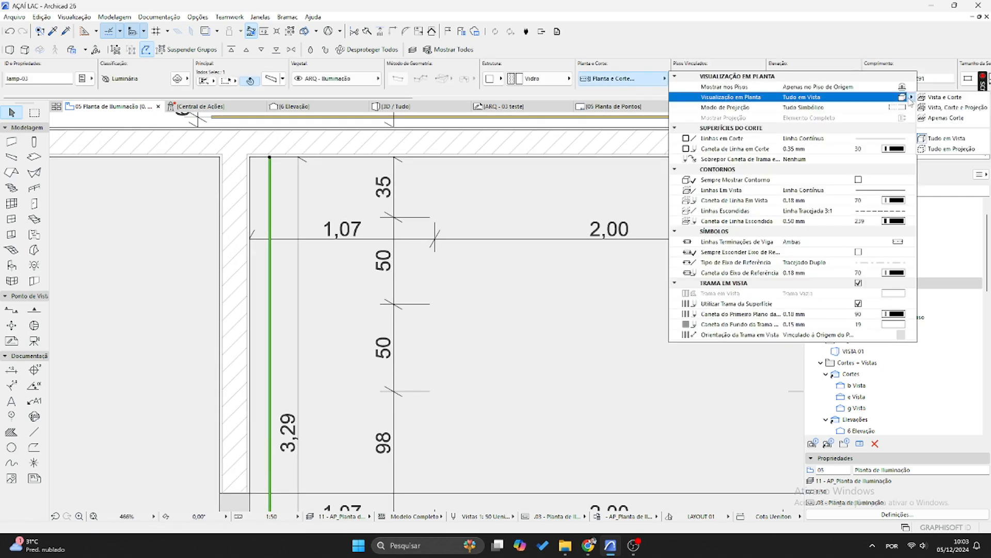
pyautogui.click(306, 238)
pyautogui.moveTo(332, 186); pyautogui.dragTo(286, 250, button='middle')
pyautogui.click(296, 189)
pyautogui.click(291, 181)
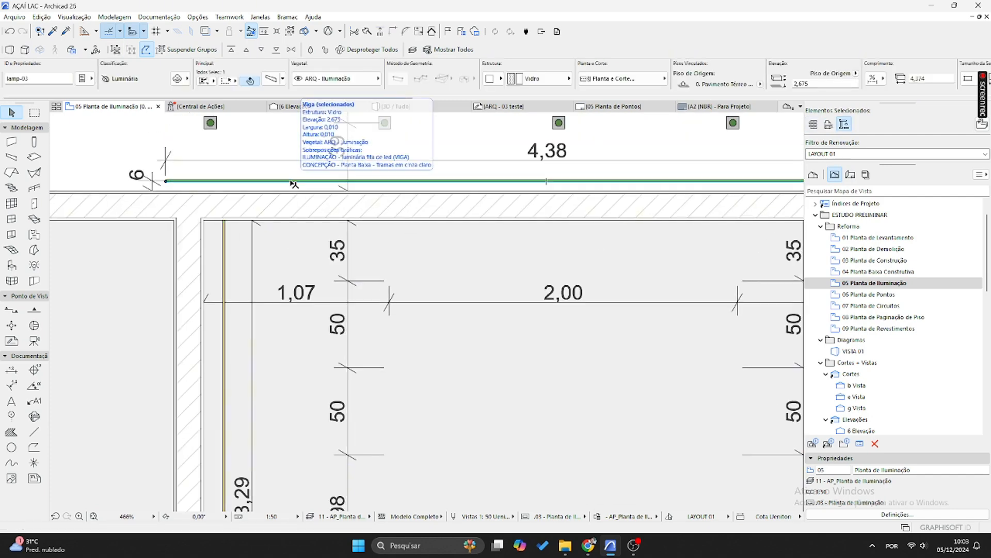
pyautogui.press('Escape')
# - Review the ID, product information and lighting circuit properties of the vertical LED strip along the interior wall
pyautogui.scroll(1, 253, 229)
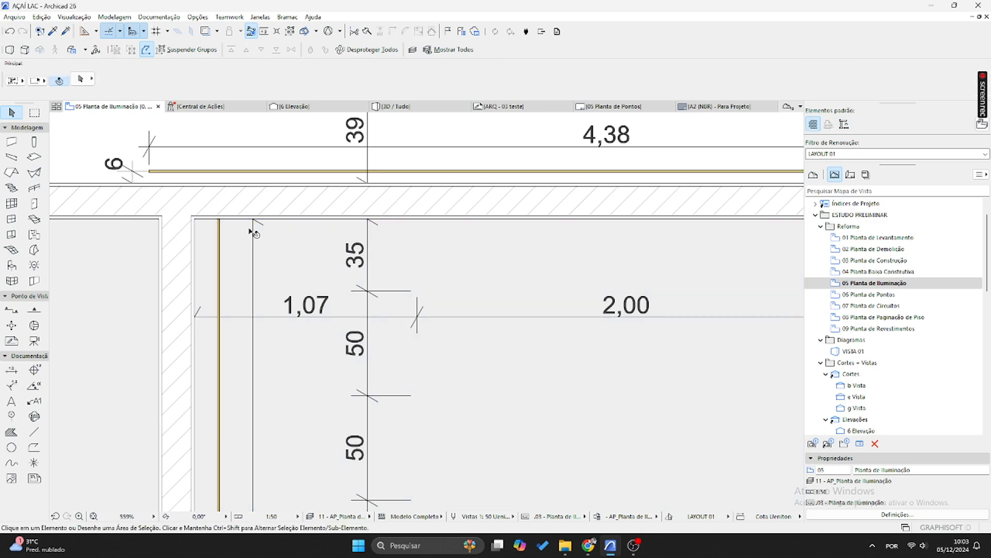
pyautogui.scroll(-2, 253, 230)
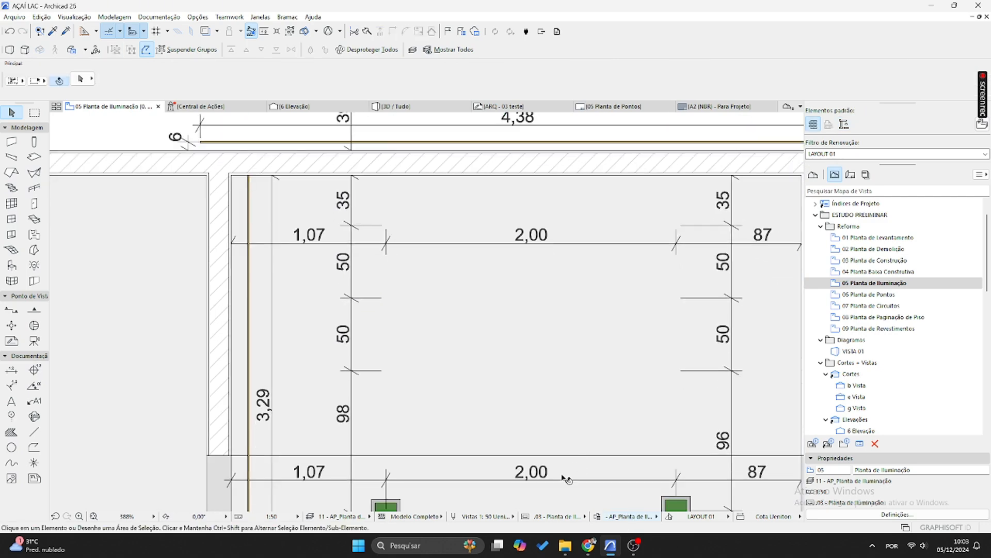
pyautogui.scroll(2, 283, 181)
pyautogui.click(235, 192)
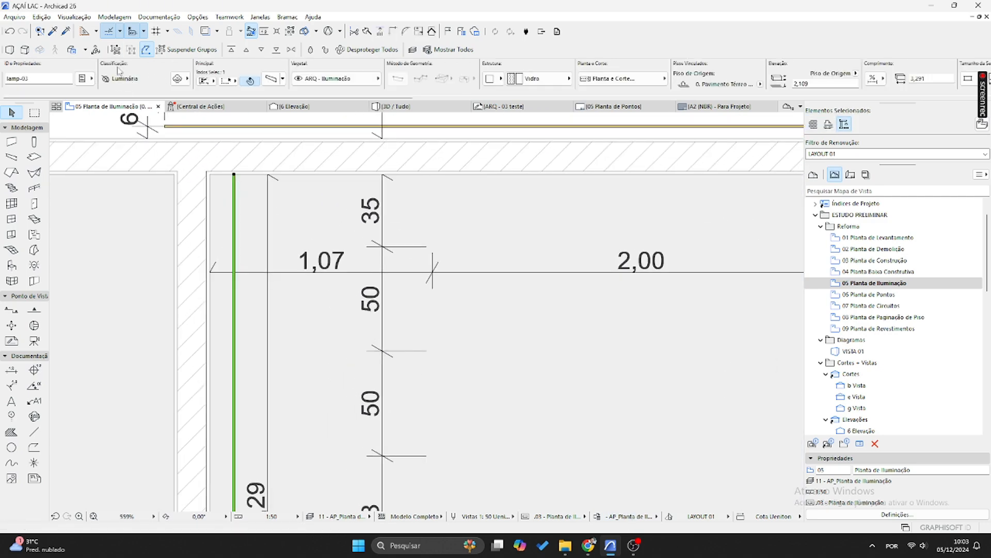
pyautogui.click(83, 78)
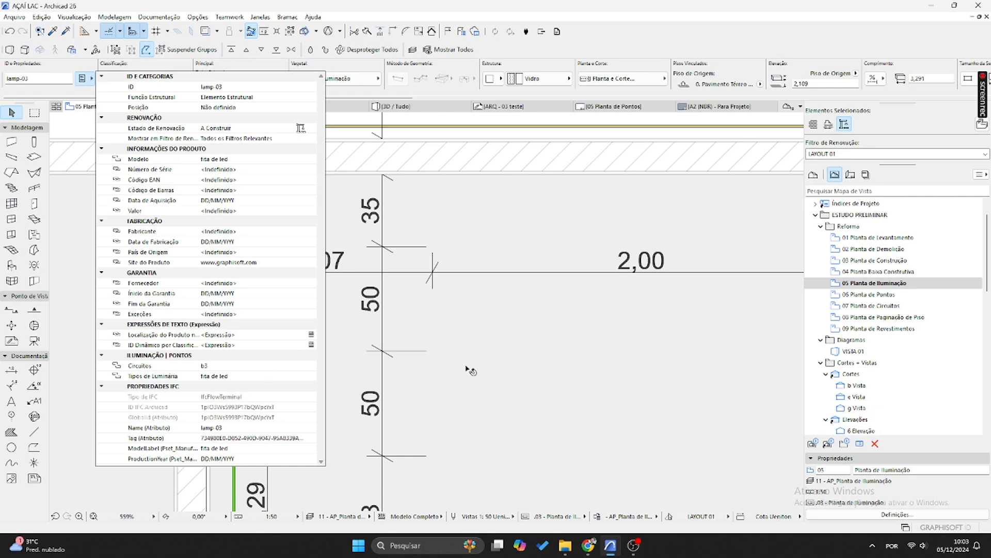
pyautogui.click(484, 365)
# - Review the luminaire settings of the square Painel LED Sobrepor 18W 20x20 panel and close them without changes
pyautogui.scroll(-3, 431, 338)
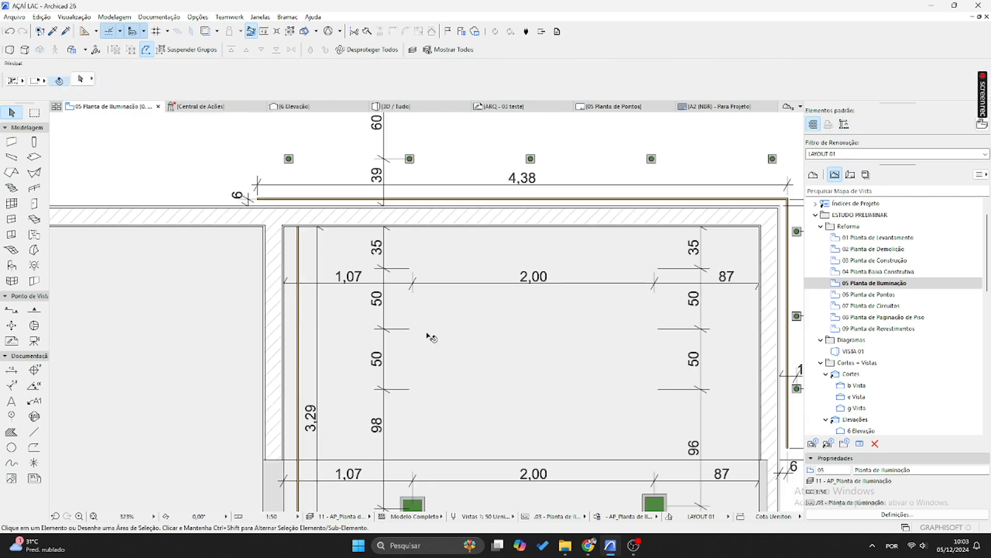
pyautogui.moveTo(457, 380); pyautogui.dragTo(403, 321, button='middle')
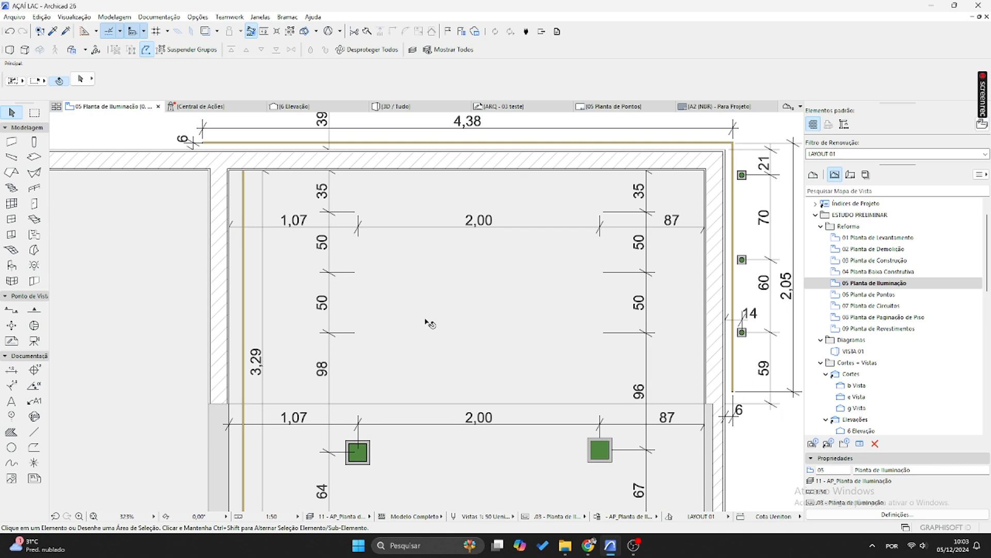
pyautogui.moveTo(437, 290); pyautogui.dragTo(420, 226, button='middle')
pyautogui.scroll(1, 385, 335)
pyautogui.click(367, 343)
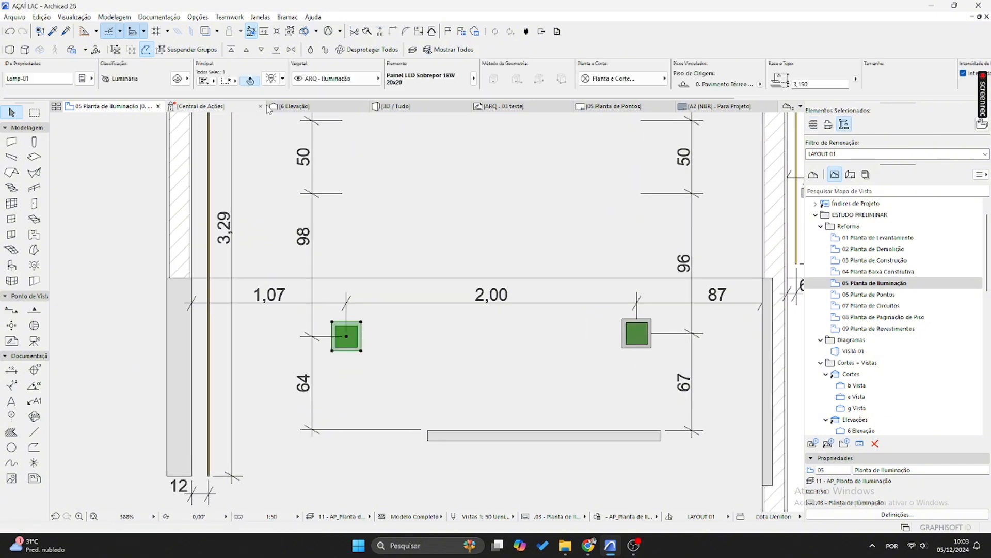
pyautogui.click(272, 79)
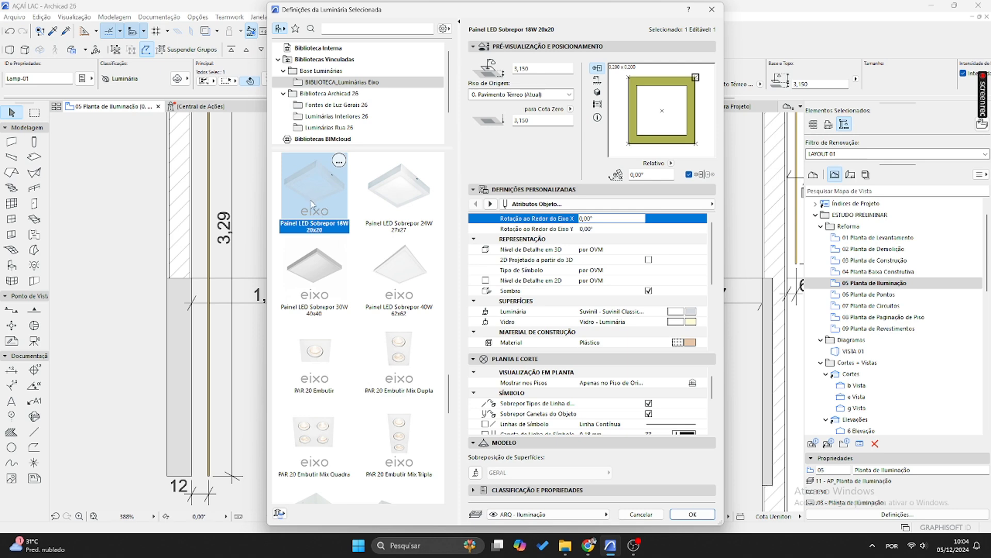
pyautogui.press('Escape')
pyautogui.press('Escape')
# - Send the room's gypsum ceiling slab one level backward in the display order to uncover the spotlights
pyautogui.moveTo(570, 256); pyautogui.dragTo(482, 420, button='middle')
pyautogui.moveTo(255, 487); pyautogui.dragTo(257, 432, button='middle')
pyautogui.scroll(-1, 424, 370)
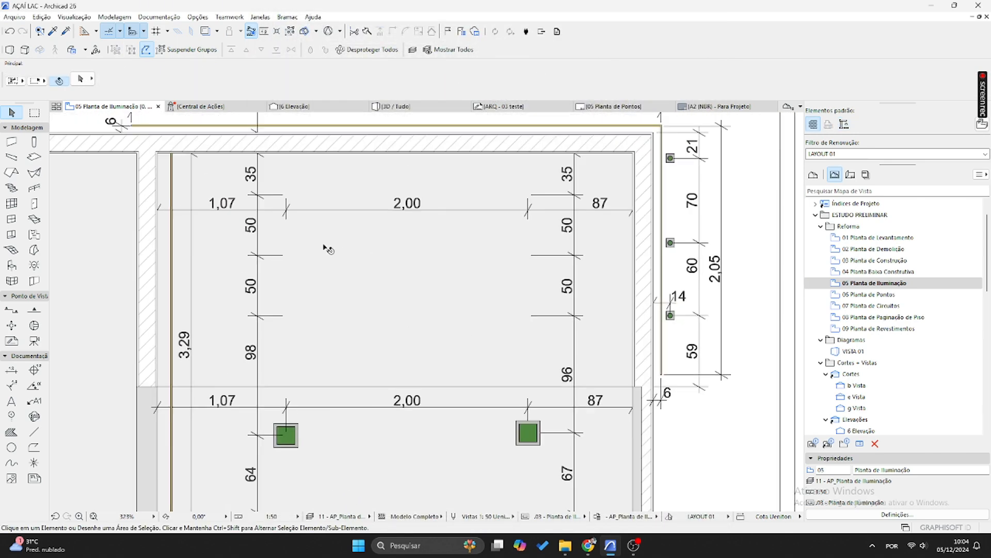
pyautogui.moveTo(300, 219); pyautogui.dragTo(333, 305, button='middle')
pyautogui.click(317, 311)
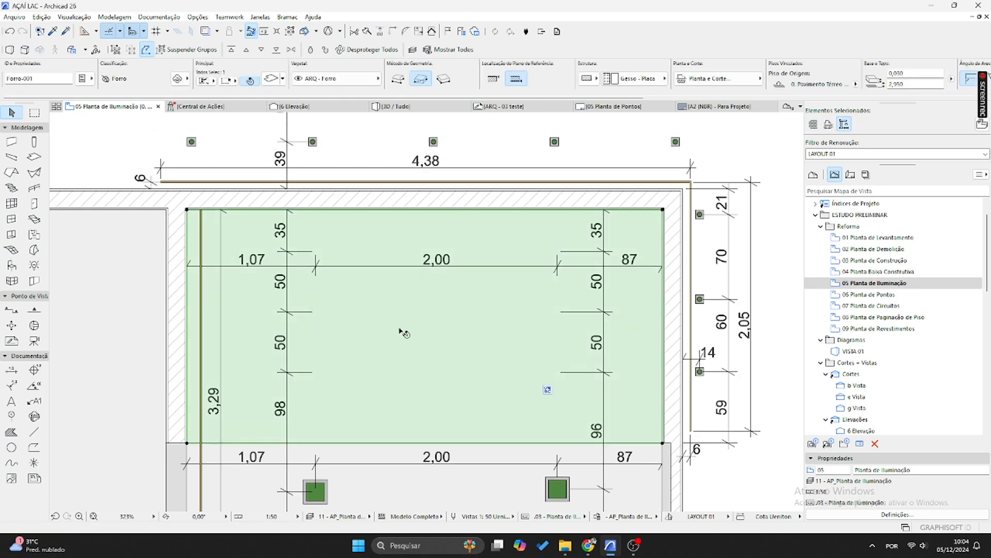
pyautogui.click(261, 50)
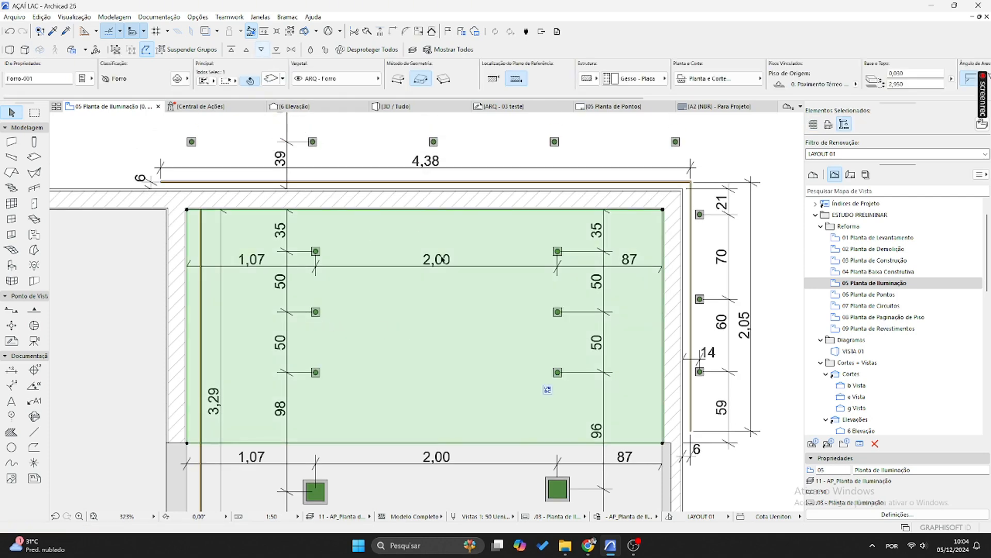
pyautogui.press('Escape')
# - Examine the six interior spotlights and how their dimension lines reference the luminaires and walls
pyautogui.scroll(-1, 457, 284)
pyautogui.moveTo(478, 303); pyautogui.dragTo(464, 279, button='middle')
pyautogui.scroll(2, 474, 302)
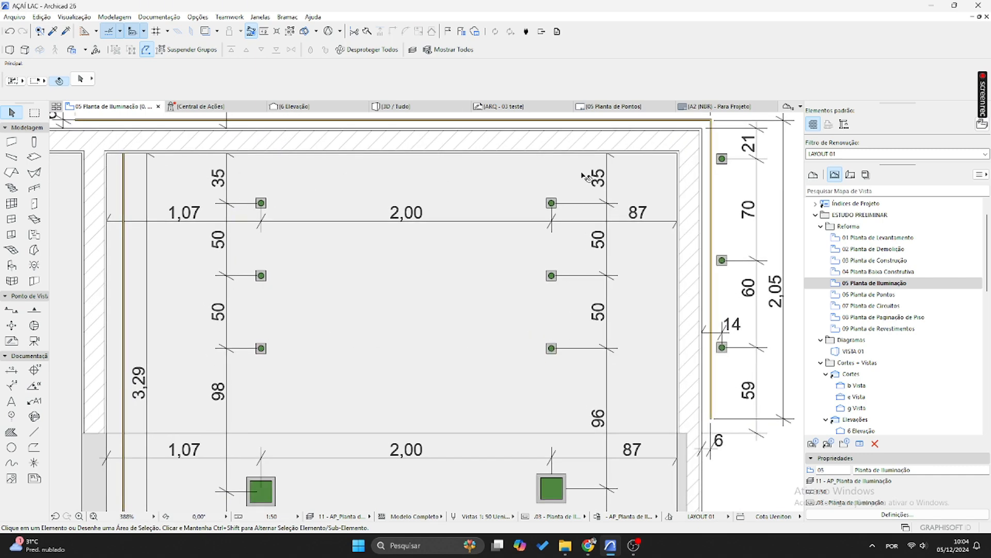
pyautogui.scroll(-1, 514, 293)
pyautogui.moveTo(509, 292); pyautogui.dragTo(456, 281, button='middle')
pyautogui.moveTo(353, 218); pyautogui.dragTo(383, 400, button='middle')
pyautogui.moveTo(301, 420); pyautogui.dragTo(325, 215, button='middle')
pyautogui.scroll(2, 569, 208)
pyautogui.moveTo(572, 209); pyautogui.dragTo(496, 261, button='middle')
pyautogui.scroll(2, 483, 251)
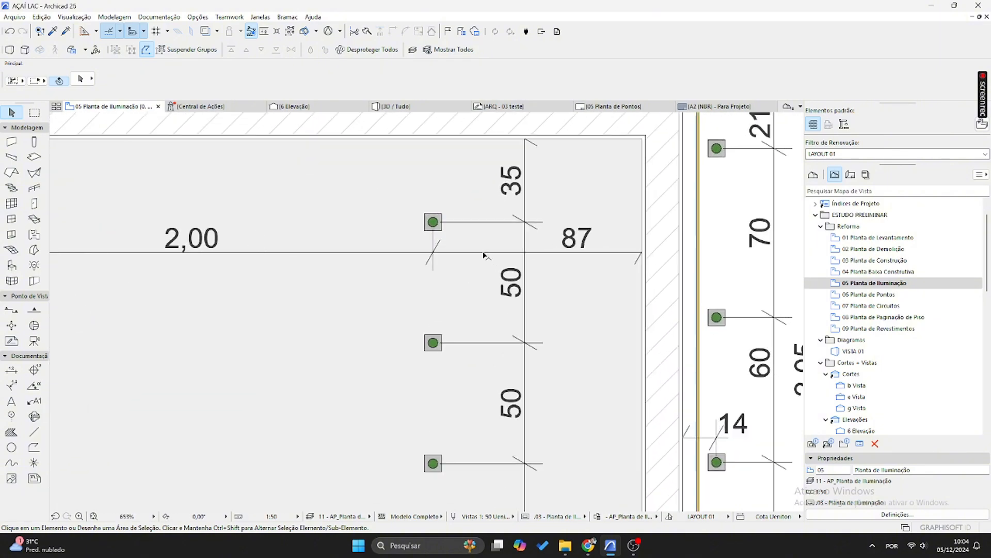
pyautogui.click(433, 226)
pyautogui.press('Escape')
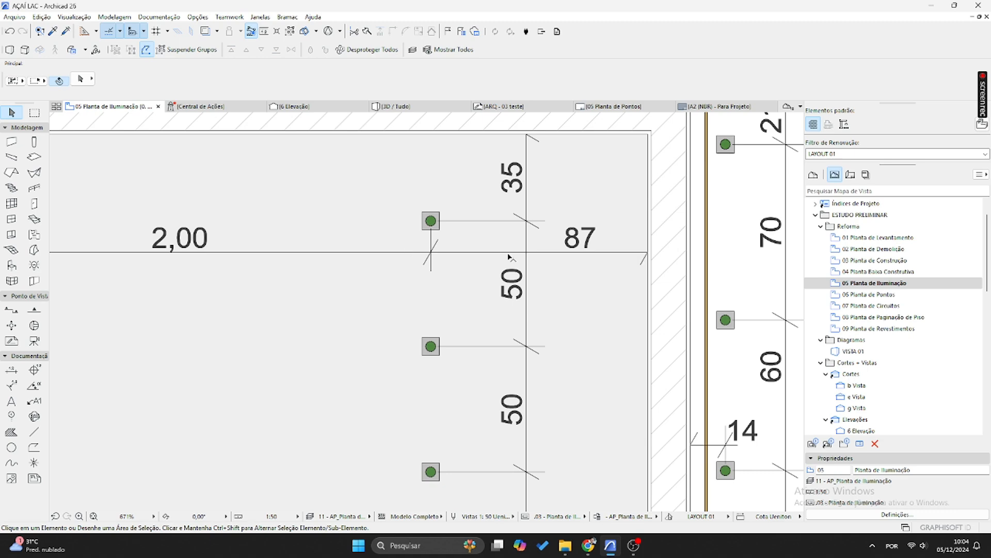
# - Examine the dimensions of the square LED panels, the LED strip's lower end and the rest of the lighting plan
pyautogui.scroll(-3, 510, 256)
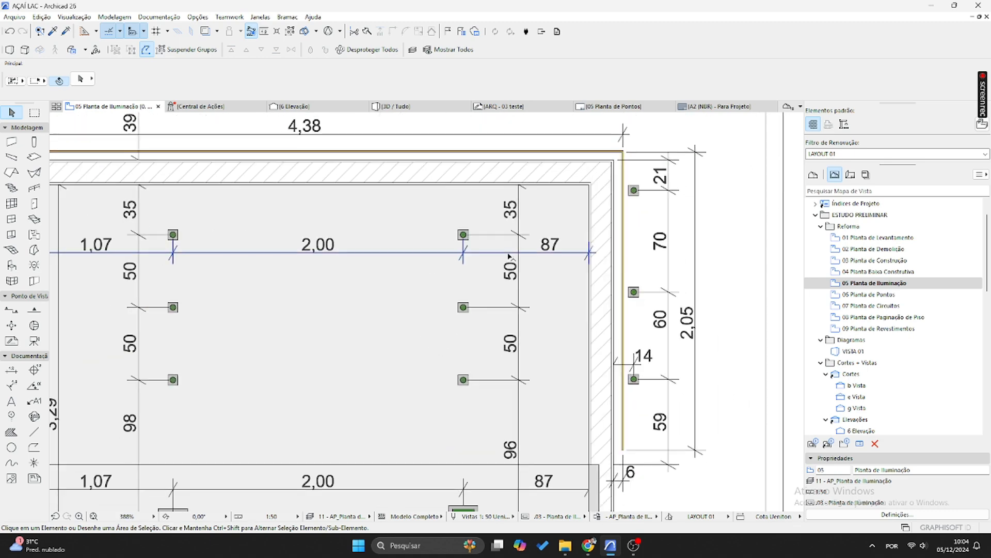
pyautogui.scroll(-1, 387, 266)
pyautogui.moveTo(360, 412); pyautogui.dragTo(447, 234, button='middle')
pyautogui.scroll(-1, 447, 234)
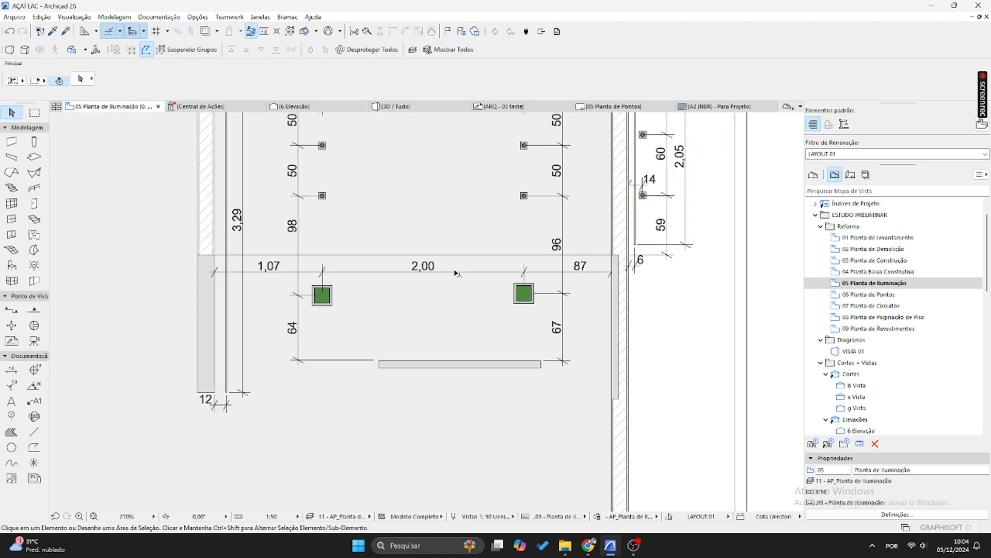
pyautogui.moveTo(455, 271); pyautogui.dragTo(396, 261, button='middle')
pyautogui.scroll(5, 219, 368)
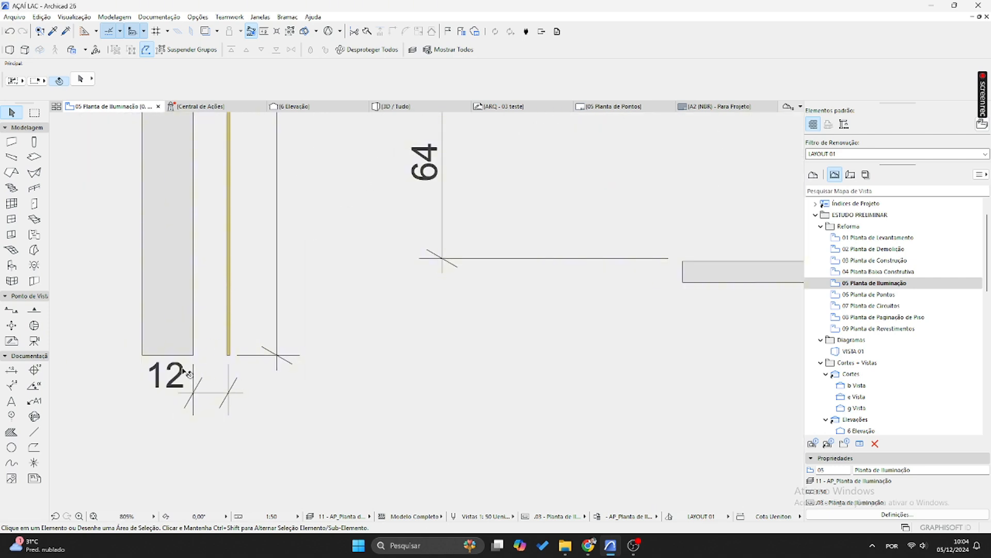
pyautogui.scroll(-5, 297, 381)
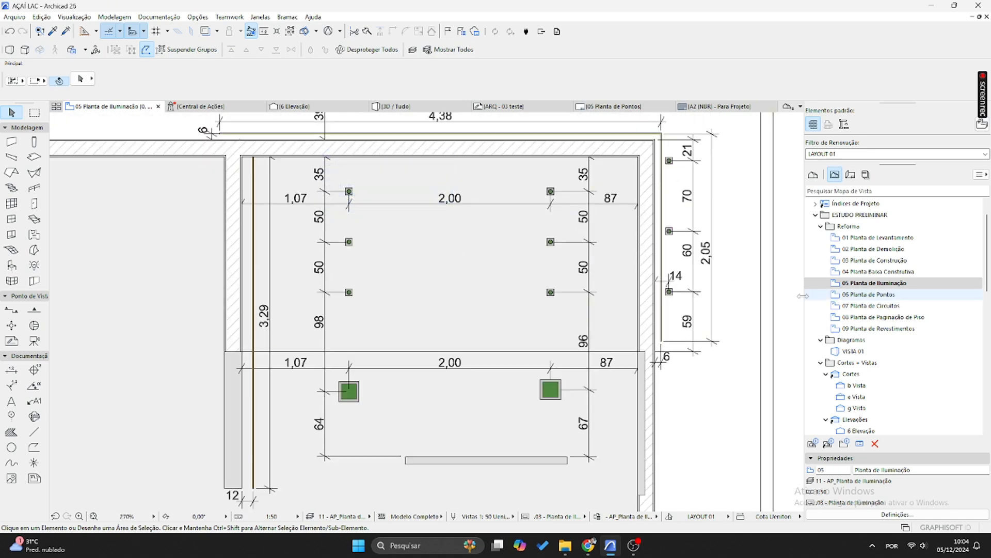
pyautogui.scroll(-1, 580, 324)
pyautogui.moveTo(580, 323); pyautogui.dragTo(538, 419, button='middle')
pyautogui.moveTo(539, 384); pyautogui.dragTo(533, 339, button='middle')
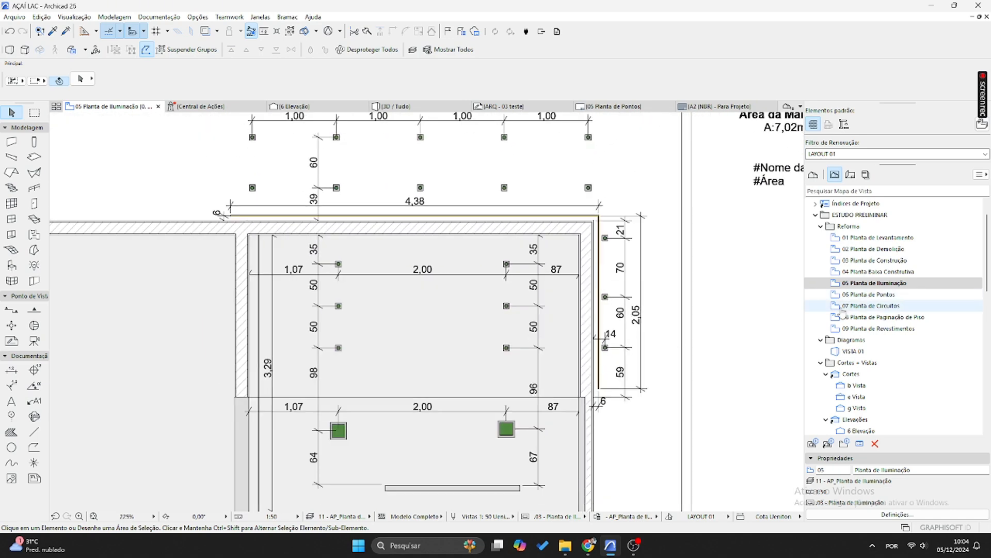
# - Open the 06 Planta de Pontos view and move the 67 dimension text slightly up along its line, towards the wall
pyautogui.doubleClick(857, 294)
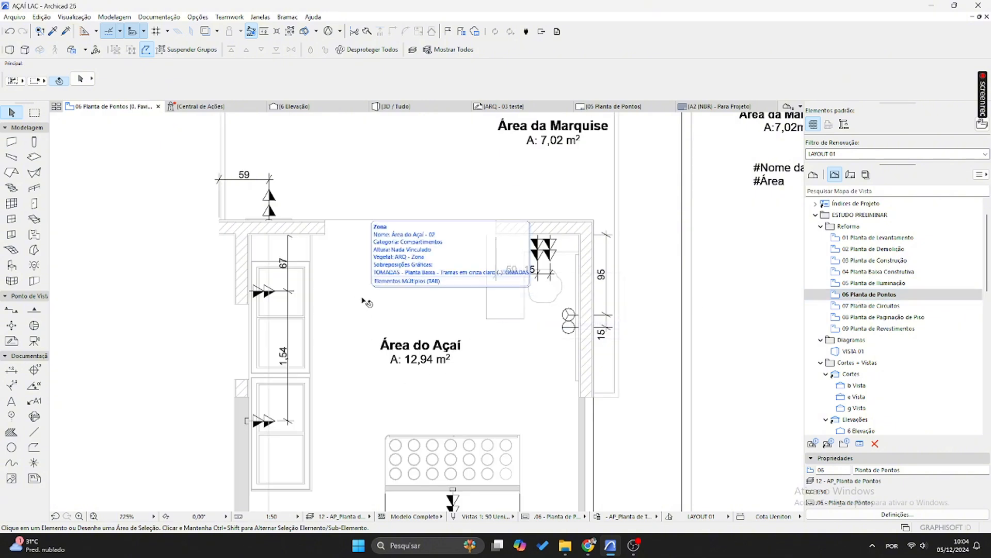
pyautogui.scroll(2, 382, 312)
pyautogui.scroll(4, 263, 258)
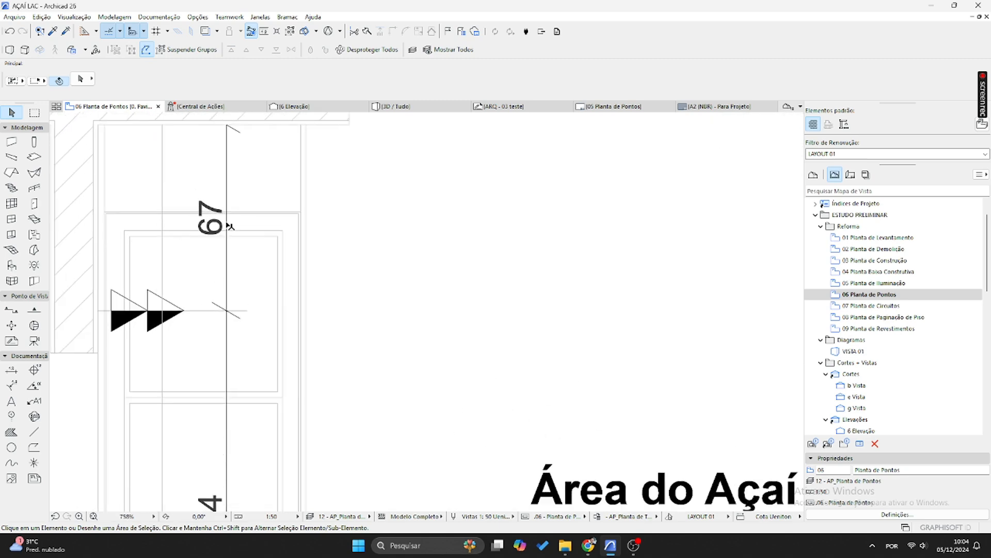
pyautogui.click(205, 208)
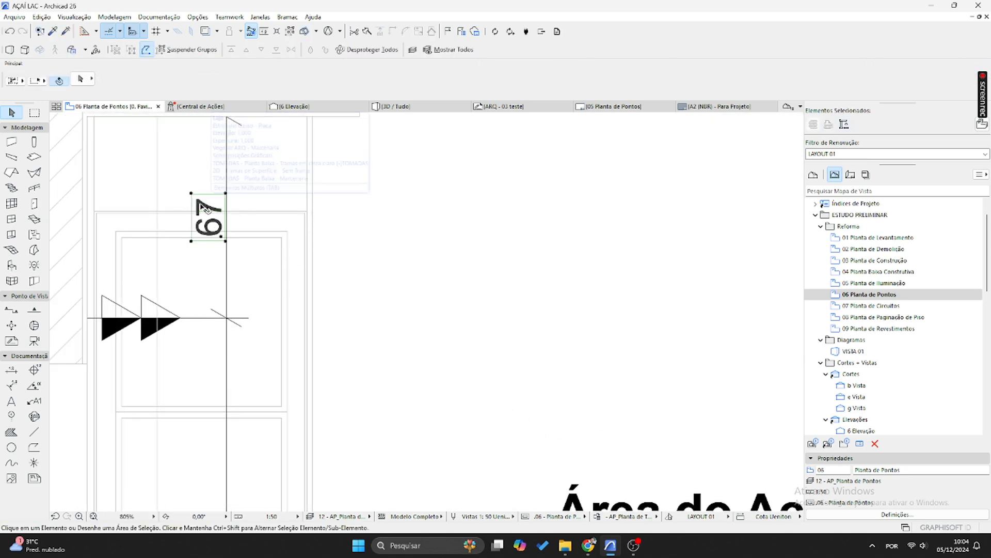
pyautogui.click(225, 242)
pyautogui.click(226, 218)
pyautogui.scroll(-4, 272, 238)
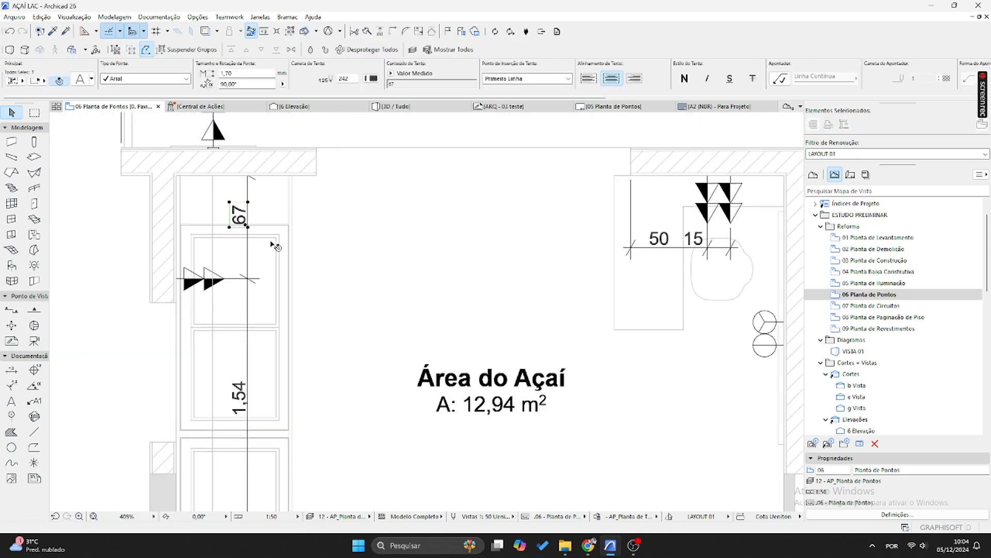
pyautogui.press('Escape')
pyautogui.scroll(-1, 181, 188)
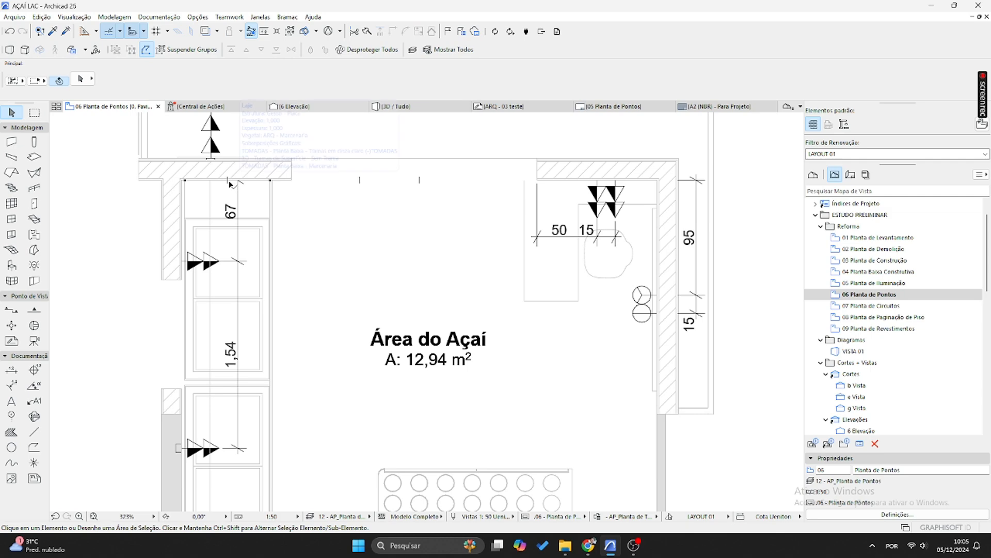
# - Examine the outlet and switch symbols and their dimensions around the Área do Açaí and the marquise wall
pyautogui.scroll(-4, 379, 232)
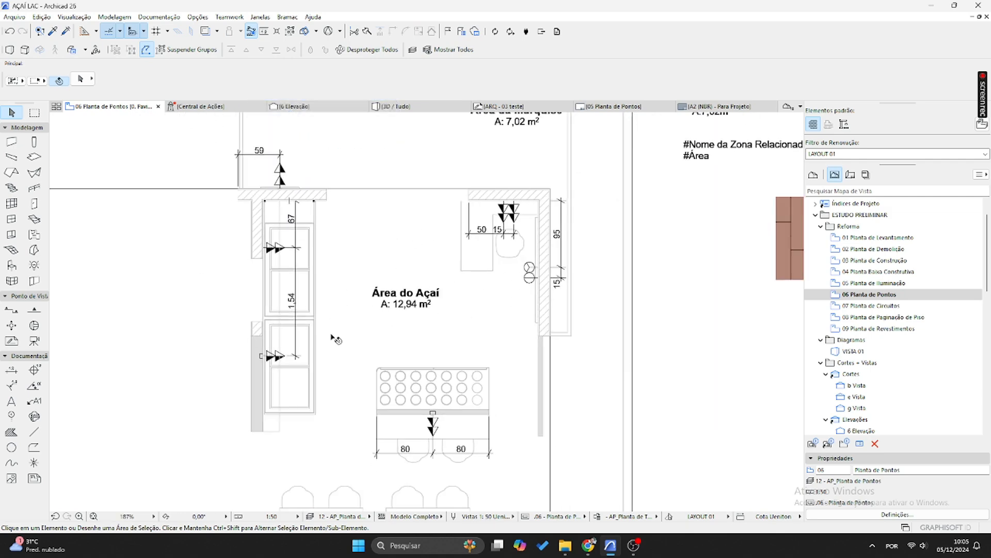
pyautogui.scroll(4, 493, 203)
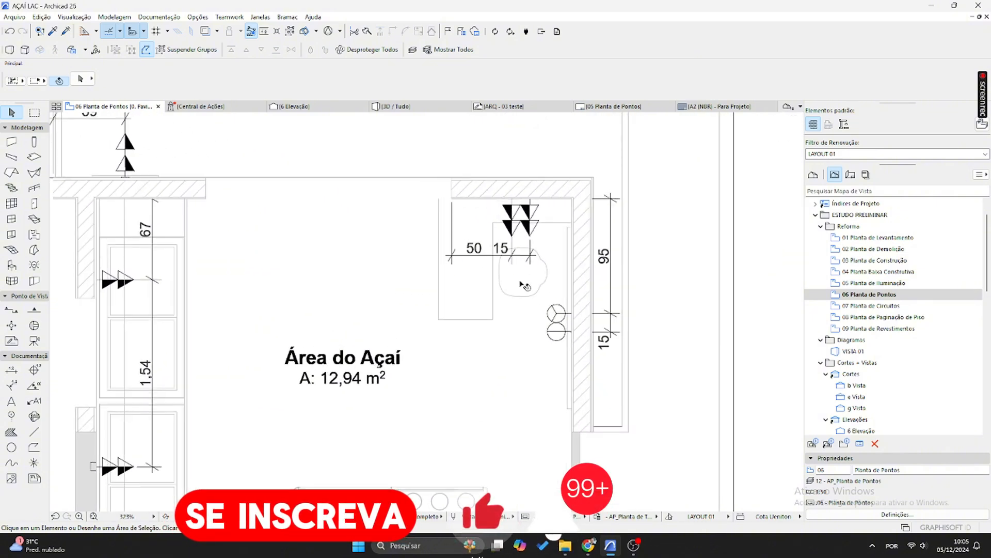
pyautogui.scroll(-2, 479, 260)
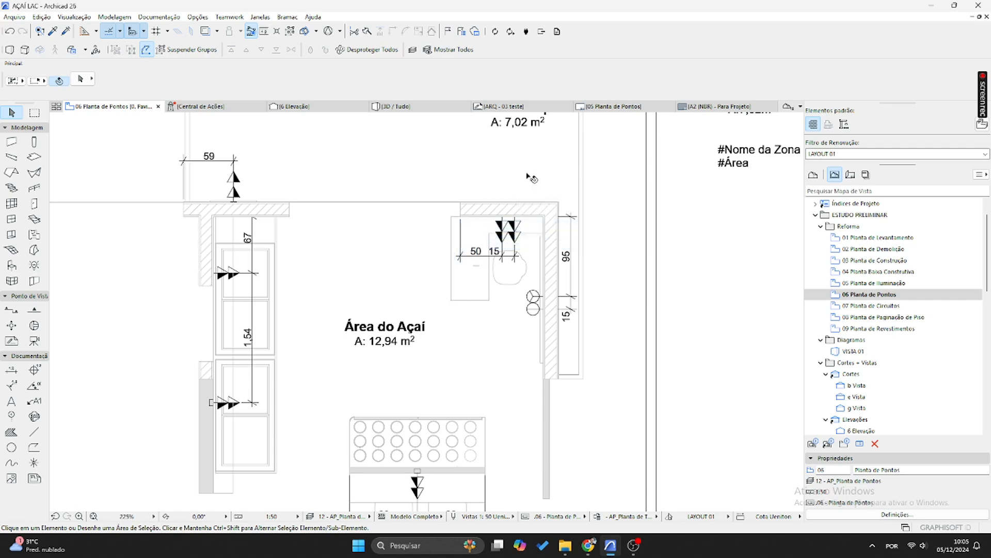
pyautogui.moveTo(400, 274); pyautogui.dragTo(409, 142, button='middle')
pyautogui.scroll(2, 357, 143)
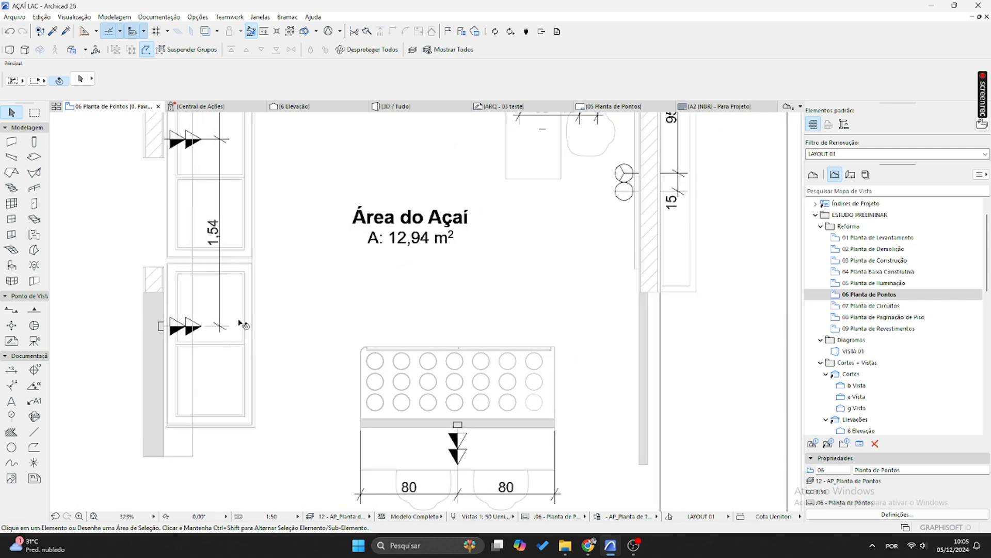
pyautogui.moveTo(642, 182); pyautogui.dragTo(603, 265, button='middle')
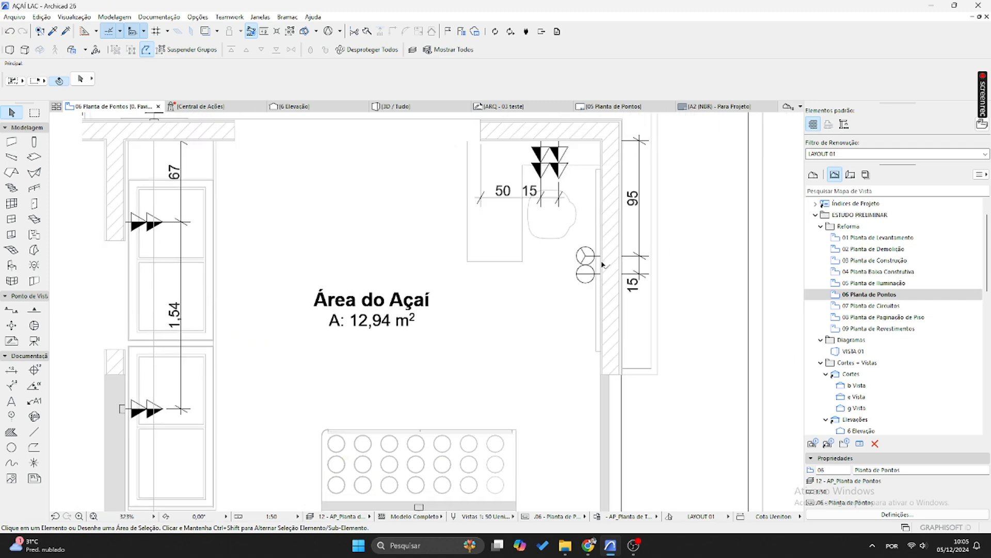
pyautogui.scroll(-5, 594, 307)
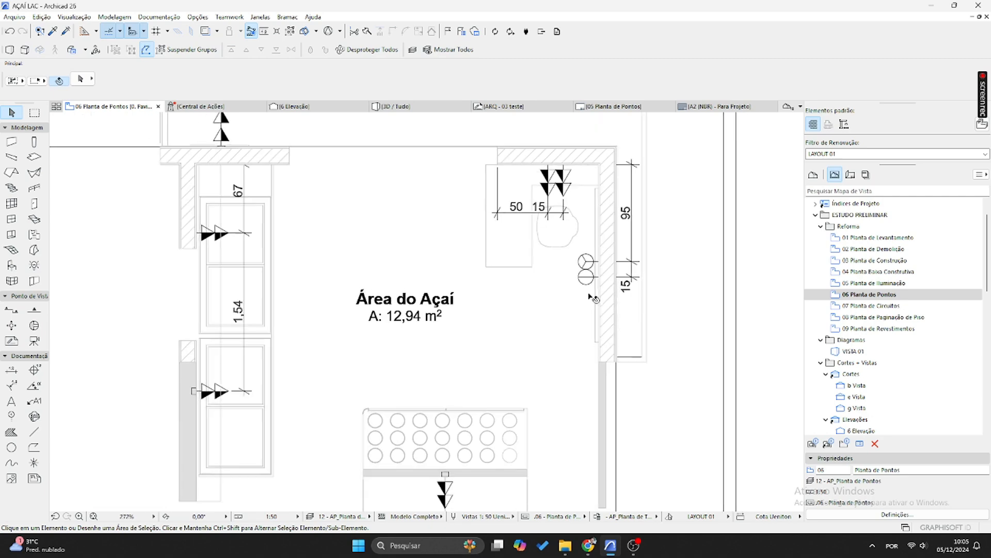
pyautogui.scroll(3, 539, 181)
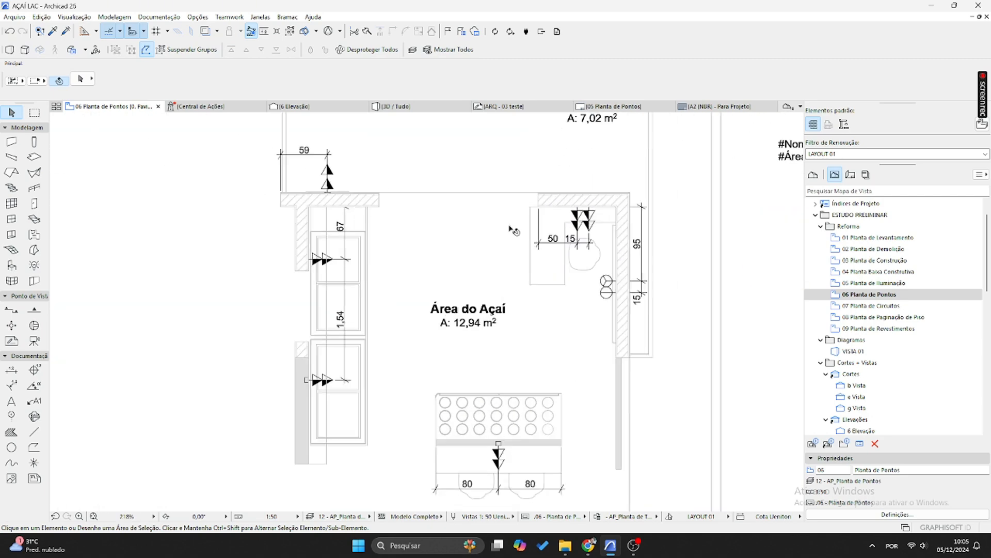
pyautogui.scroll(6, 304, 241)
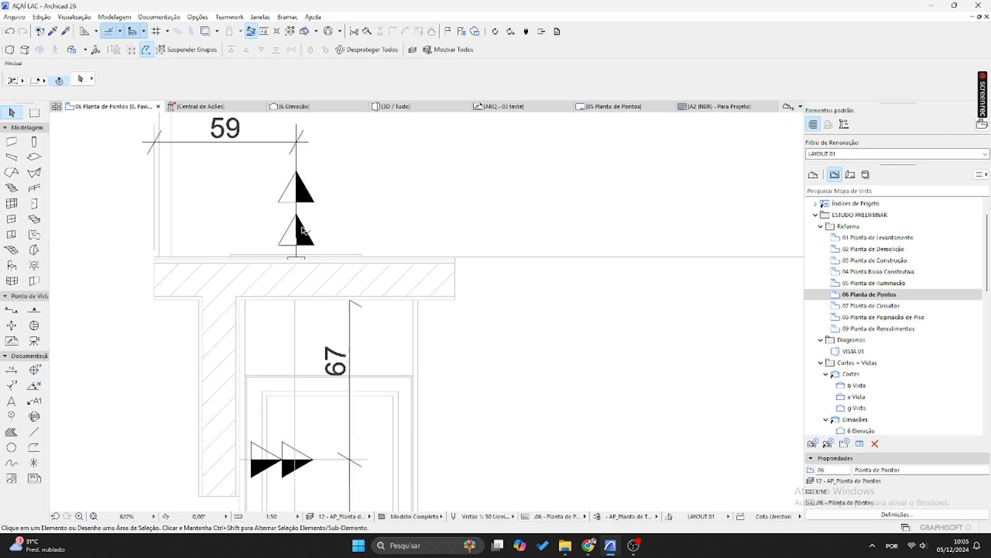
# - Check the base elevation of the outlet above the hatched wall and of the double outlet beside the freezers
pyautogui.click(295, 199)
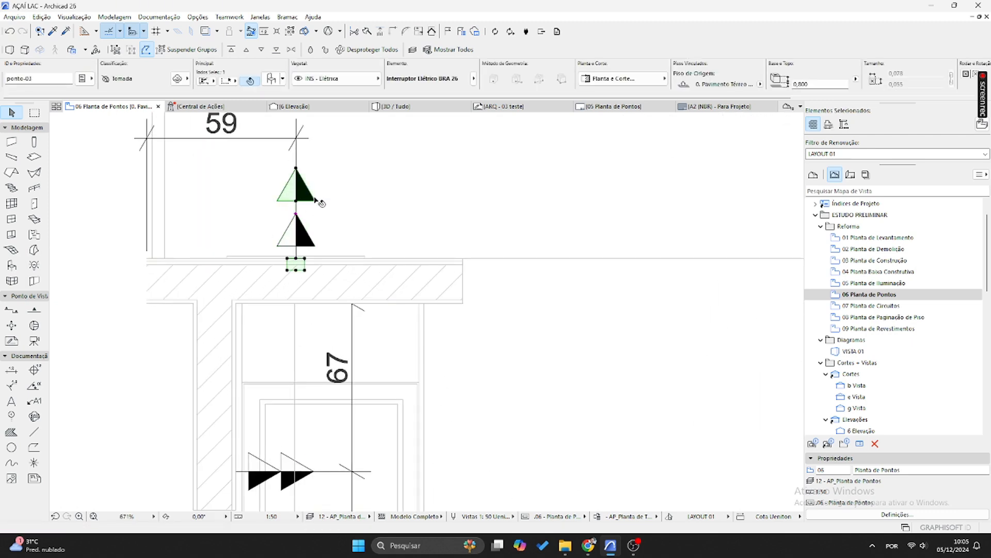
pyautogui.scroll(-2, 632, 91)
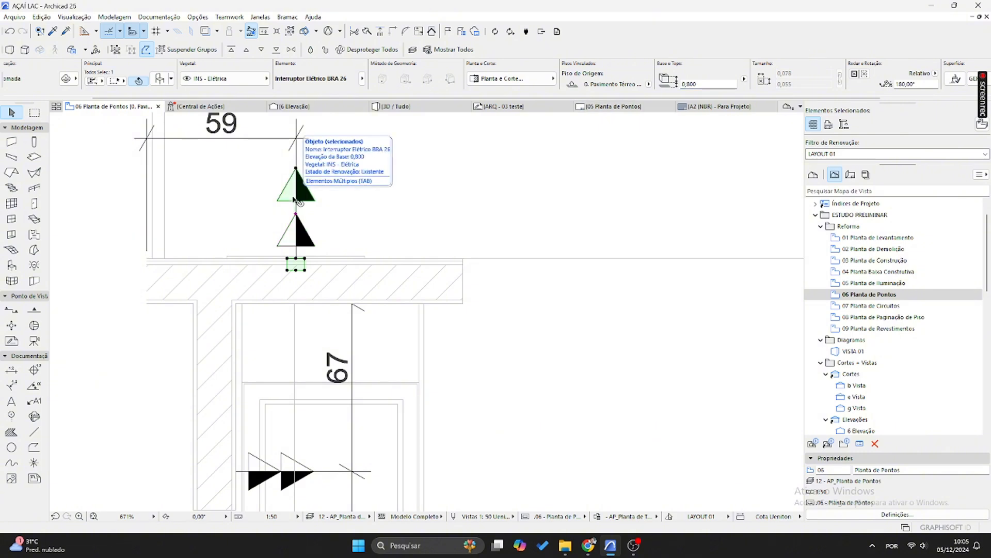
pyautogui.moveTo(300, 225); pyautogui.dragTo(295, 253, button='middle')
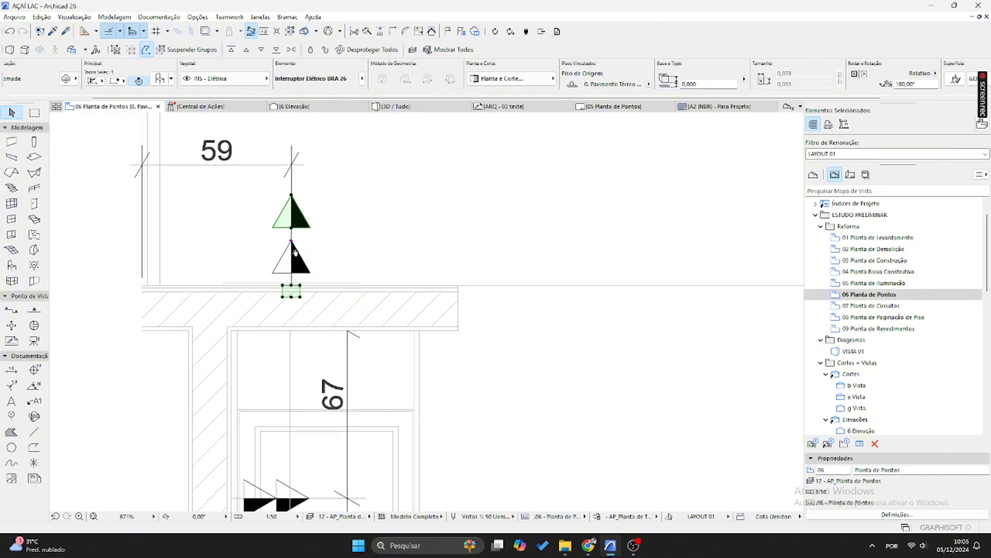
pyautogui.scroll(-1, 295, 248)
pyautogui.moveTo(293, 464); pyautogui.dragTo(310, 332, button='middle')
pyautogui.click(278, 322)
pyautogui.click(274, 326)
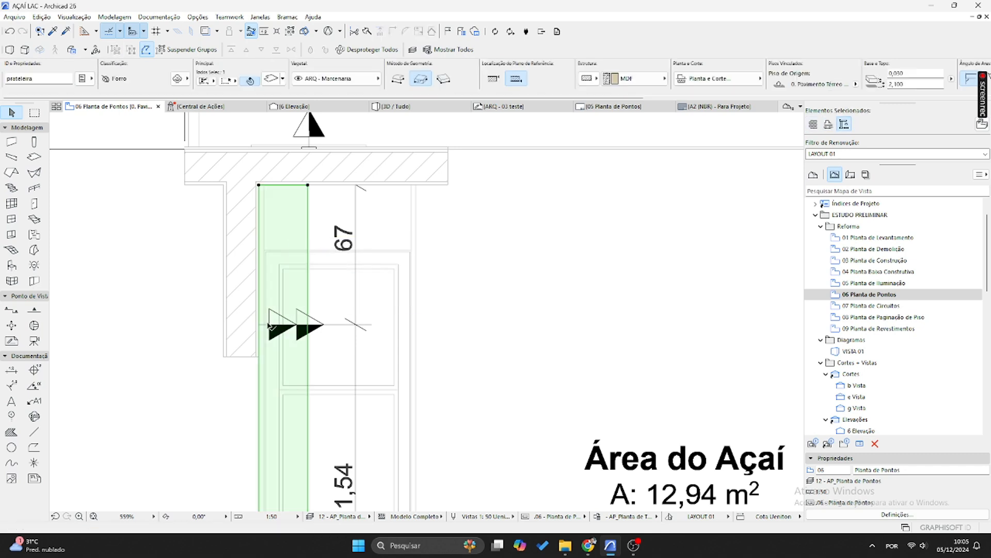
pyautogui.click(272, 324)
pyautogui.click(273, 325)
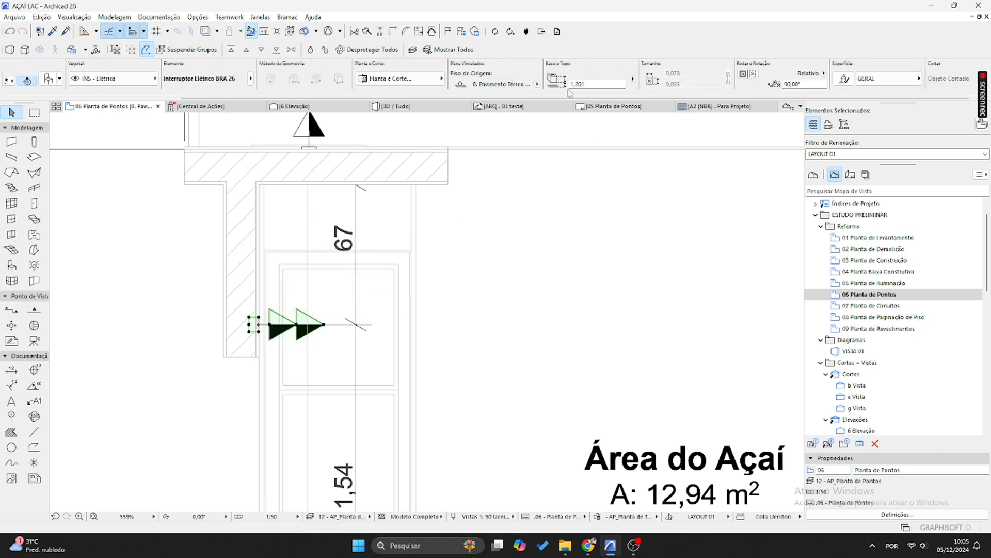
# - In the 3D model, select both double outlets on the purple corrugated wall and set their base elevation to 0,800
pyautogui.press('Escape')
pyautogui.click(431, 108)
pyautogui.keyDown('shift'); pyautogui.moveTo(515, 325); pyautogui.dragTo(294, 325, button='middle'); pyautogui.keyUp('shift')
pyautogui.scroll(1, 294, 320)
pyautogui.click(276, 279)
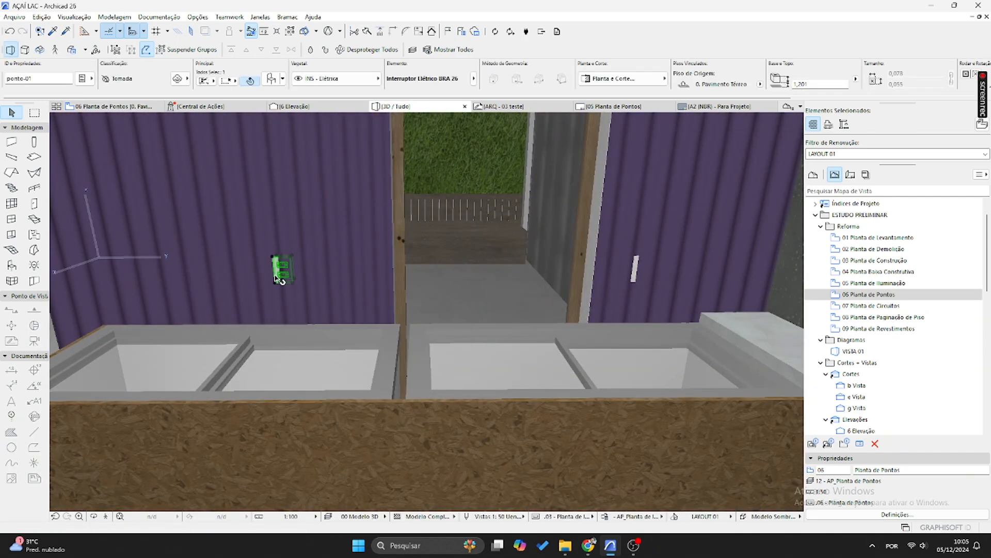
pyautogui.keyDown('shift'); pyautogui.click(633, 269); pyautogui.keyUp('shift')
pyautogui.scroll(-3, 602, 94)
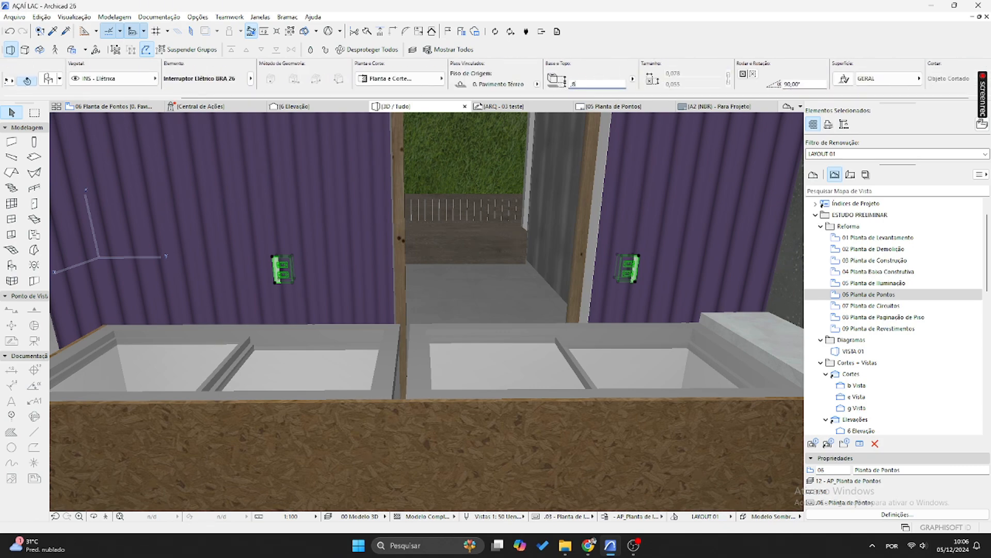
pyautogui.press('Return')
pyautogui.keyDown('shift'); pyautogui.moveTo(437, 259); pyautogui.dragTo(342, 396, button='middle'); pyautogui.keyUp('shift')
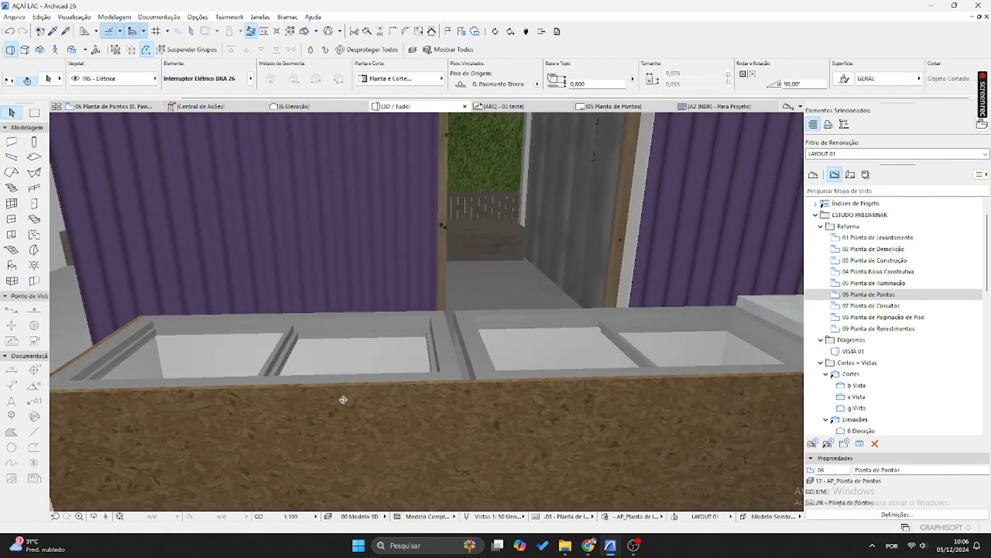
# - Back in the points plan, turn on Mostrar Altura na Planta for the two selected double outlets
pyautogui.click(111, 106)
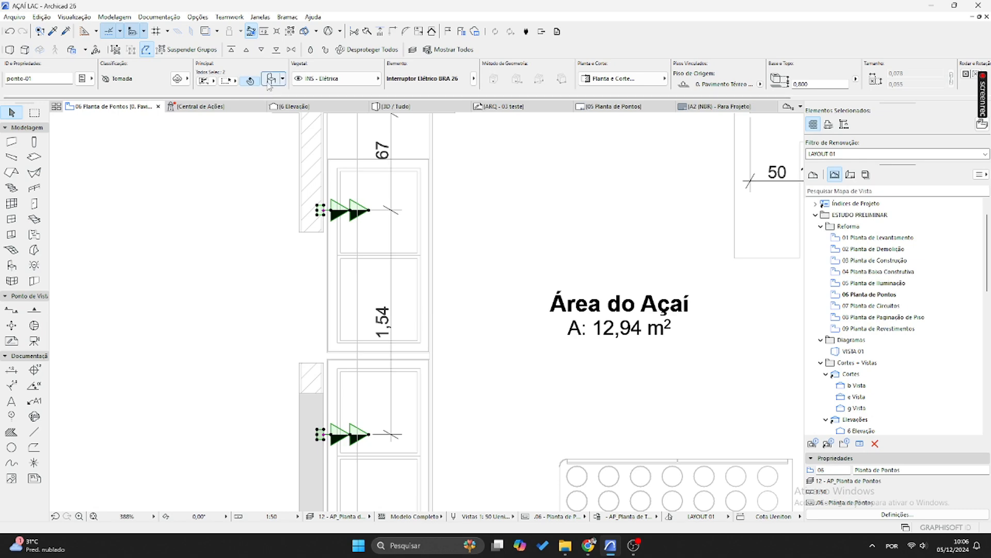
pyautogui.hotkey('ctrl', 't')
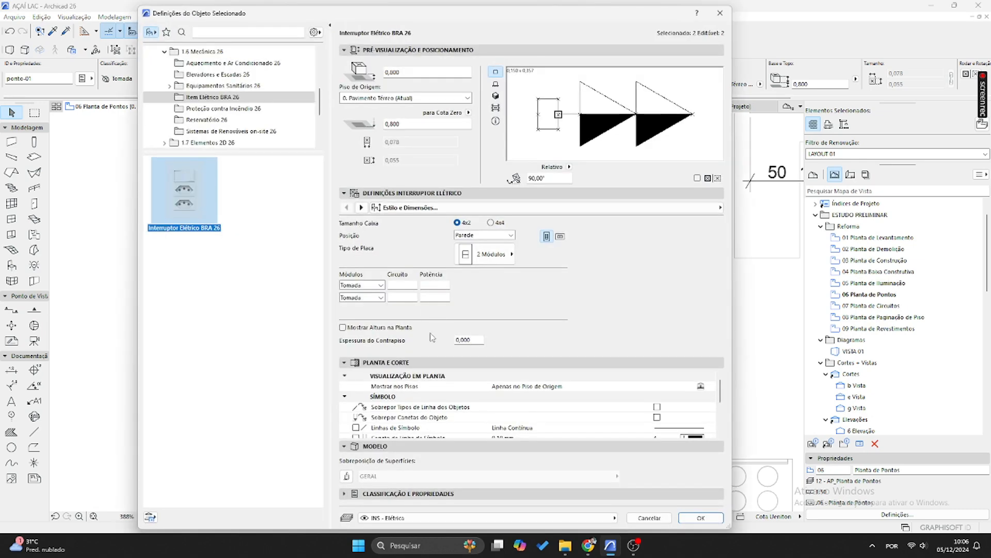
pyautogui.click(343, 327)
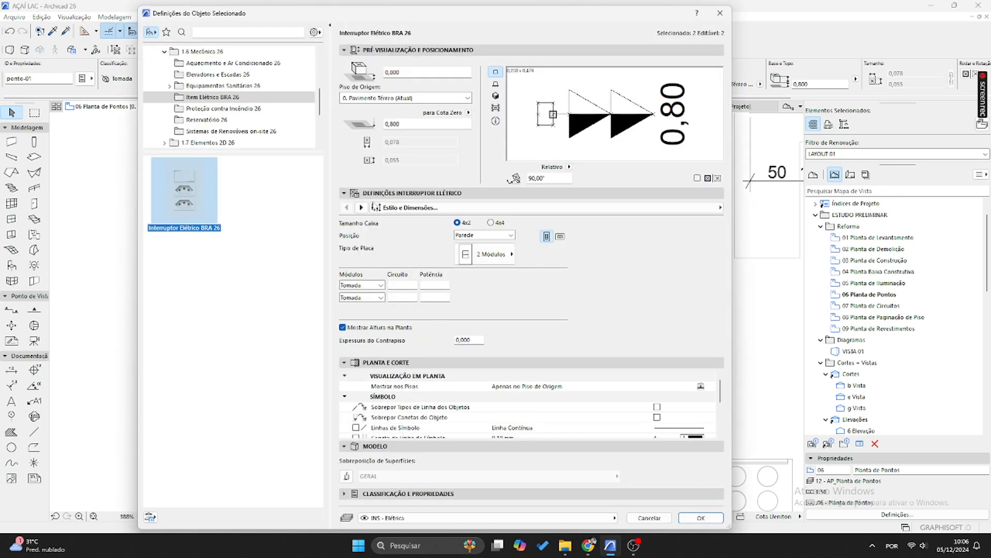
pyautogui.click(689, 516)
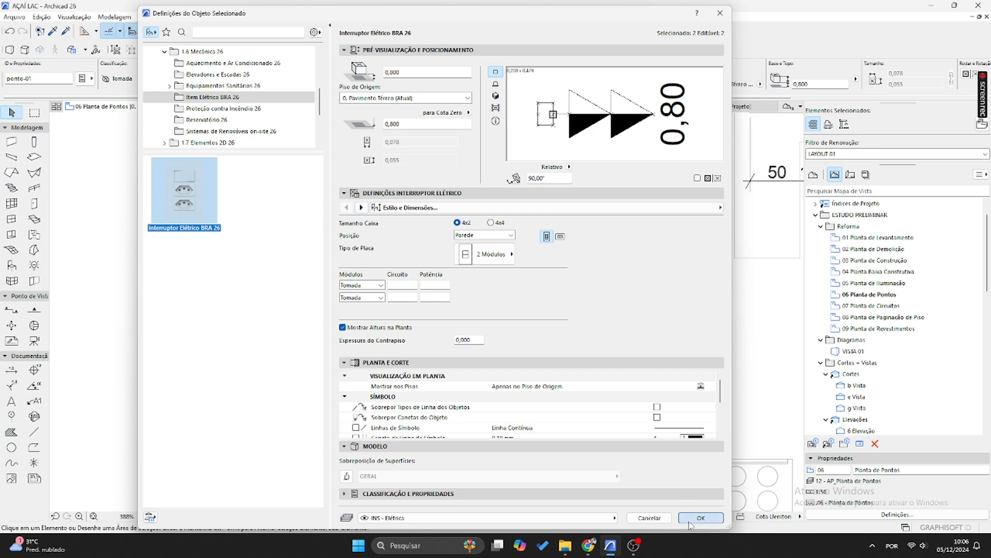
pyautogui.click(390, 274)
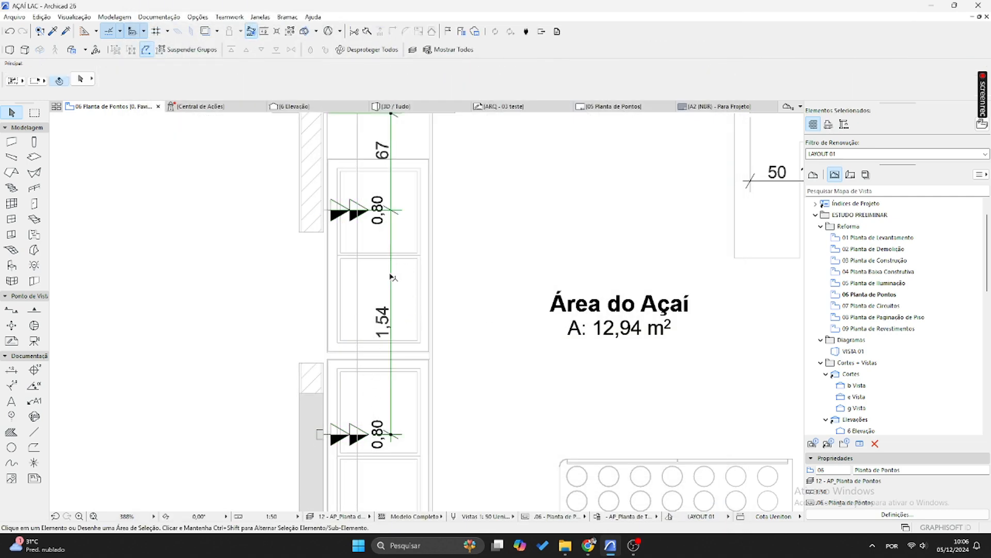
pyautogui.click(391, 273)
pyautogui.click(401, 273)
pyautogui.press('Escape')
# - Turn on Mostrar Altura na Planta for the 1,200 high outlet below the 59 dimension
pyautogui.scroll(-2, 401, 276)
pyautogui.moveTo(483, 261); pyautogui.dragTo(383, 335, button='middle')
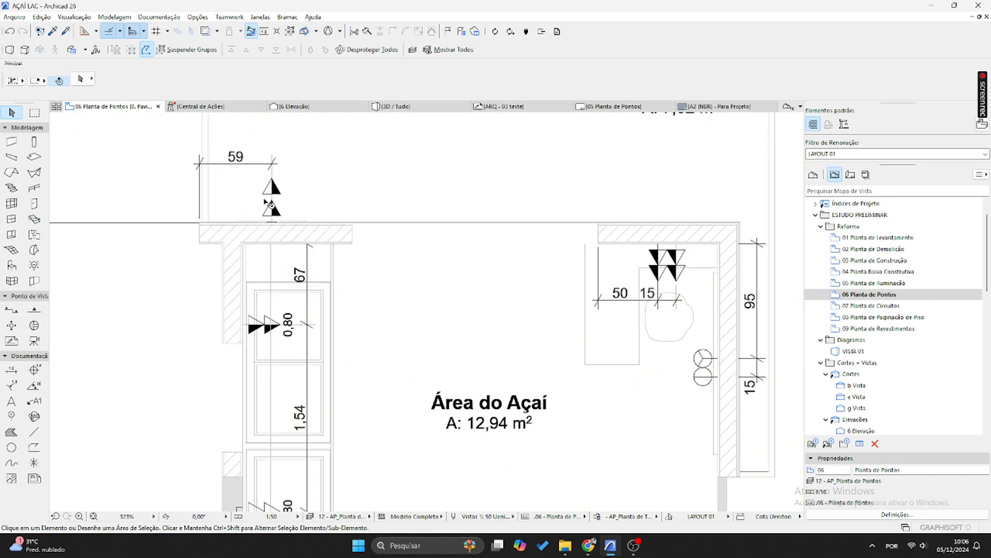
pyautogui.scroll(5, 279, 204)
pyautogui.click(317, 283)
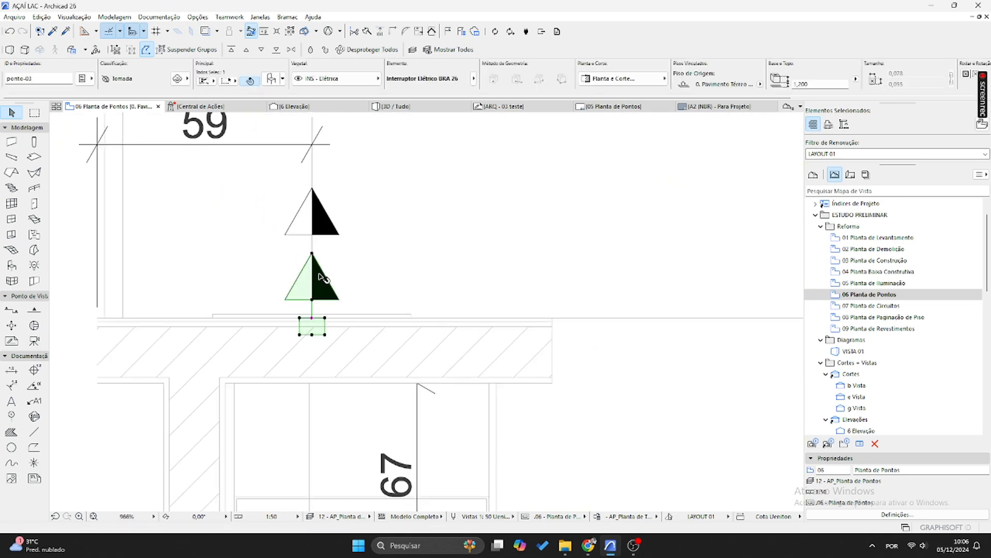
pyautogui.click(275, 81)
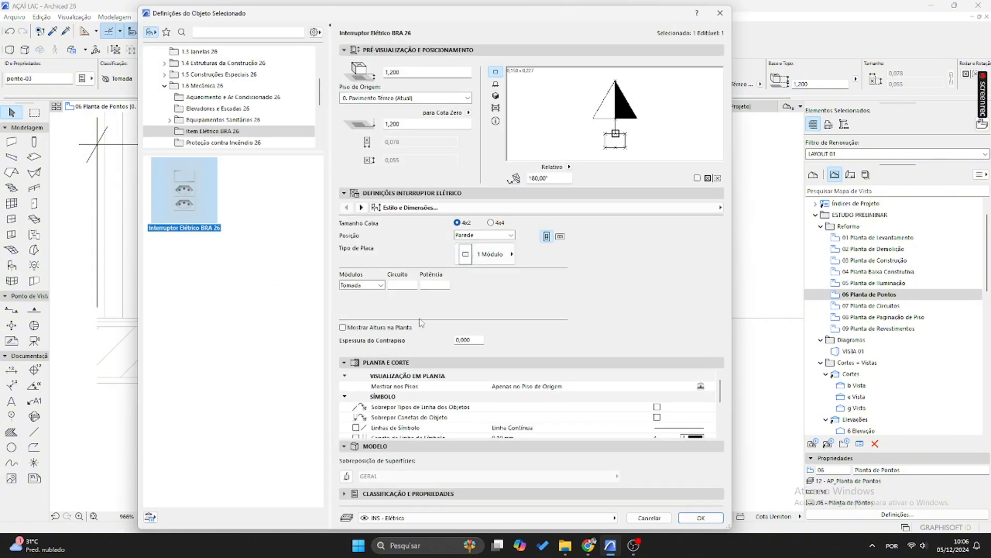
pyautogui.click(343, 327)
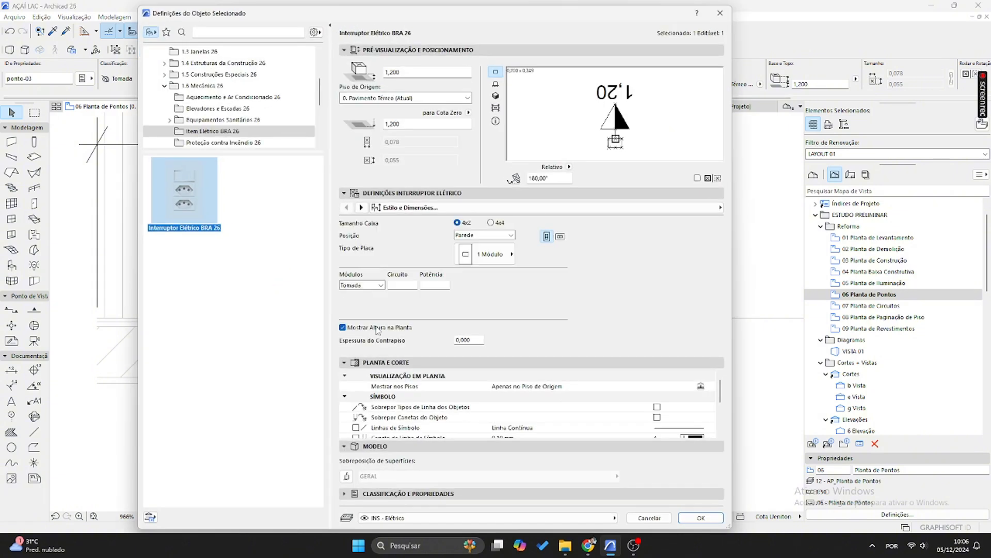
pyautogui.click(700, 517)
# - Try shifting the upper outlet symbol sideways, away from the overlapping height text, and undo the stretch
pyautogui.click(313, 228)
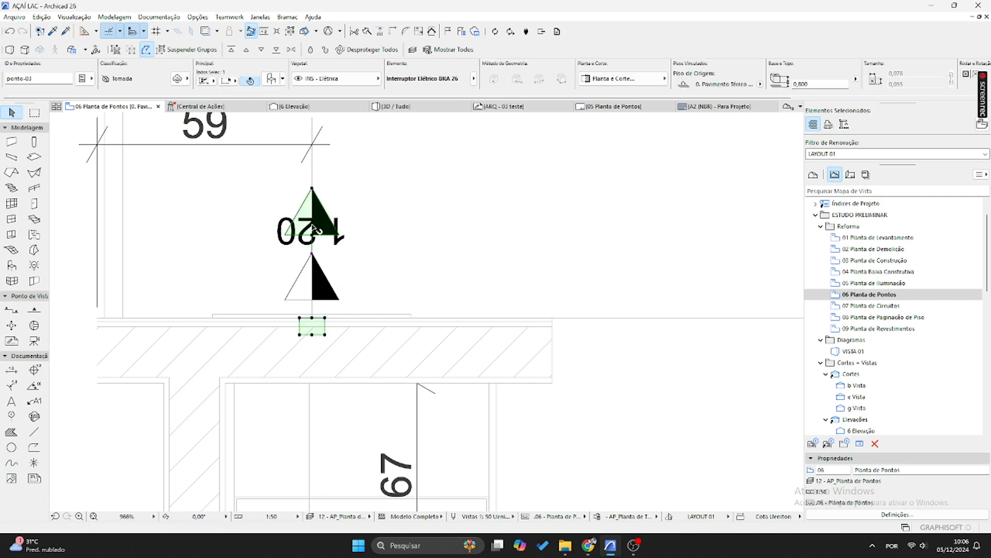
pyautogui.click(312, 255)
pyautogui.click(385, 255)
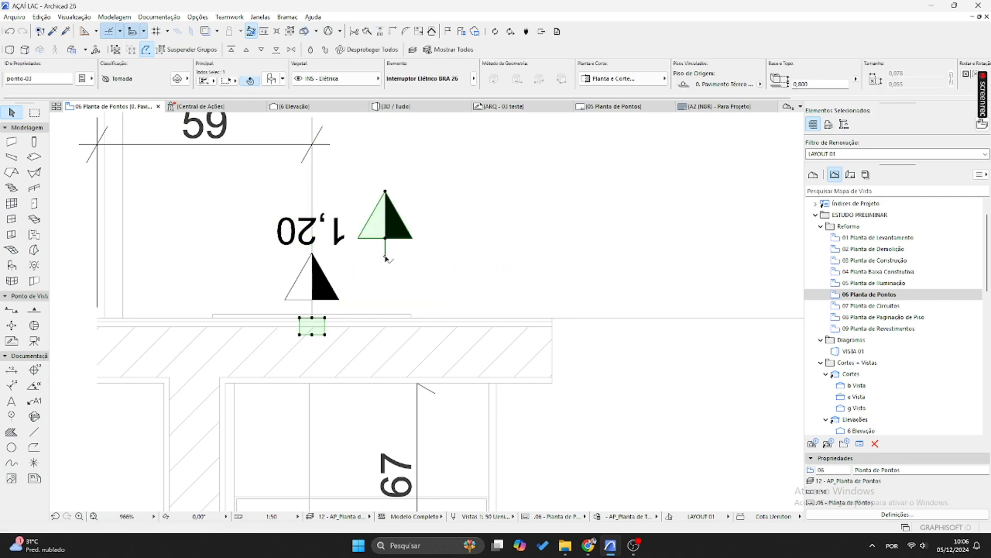
pyautogui.hotkey('ctrl', 'z')
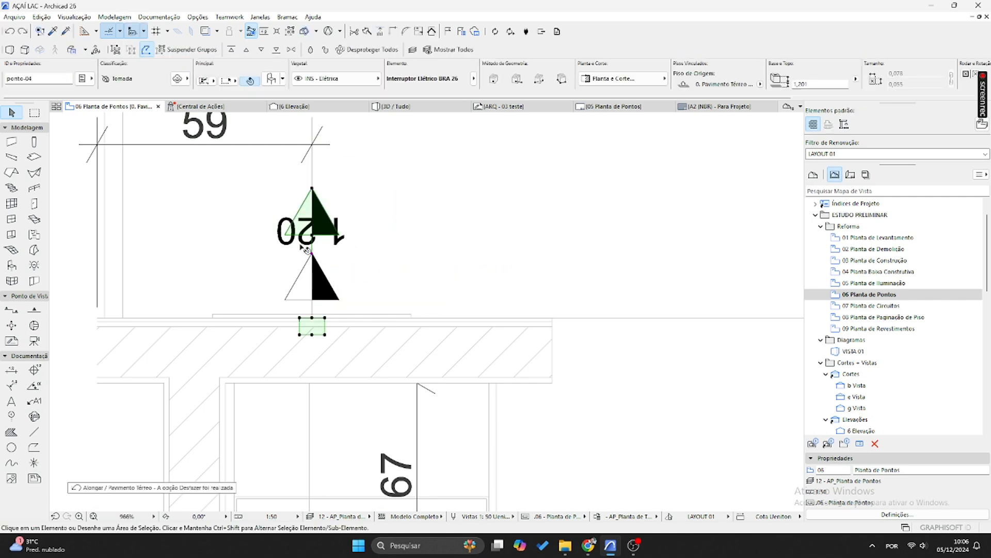
# - Set Textos Sempre Legíveis to Todo o texto for the 1,200 high outlet
pyautogui.click(309, 281)
pyautogui.doubleClick(308, 281)
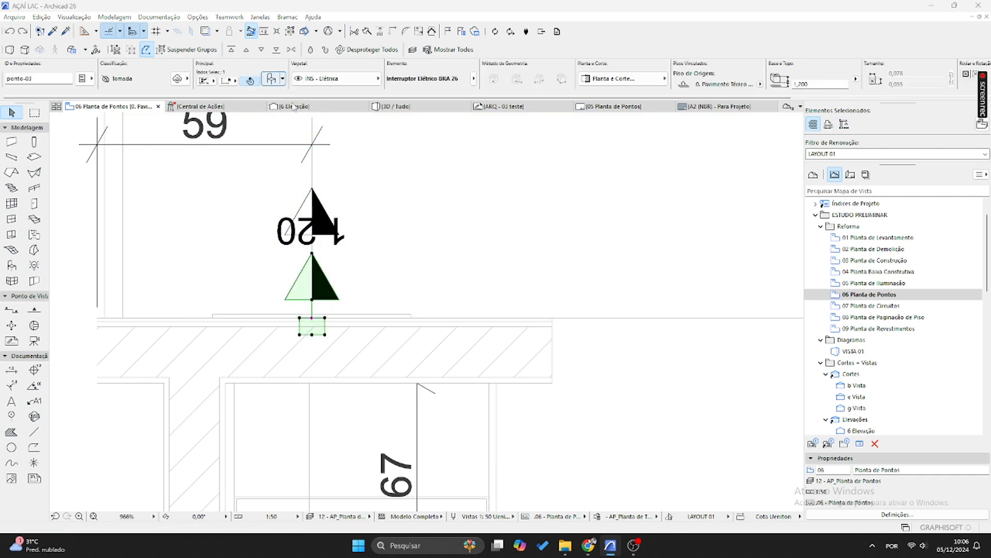
pyautogui.click(361, 208)
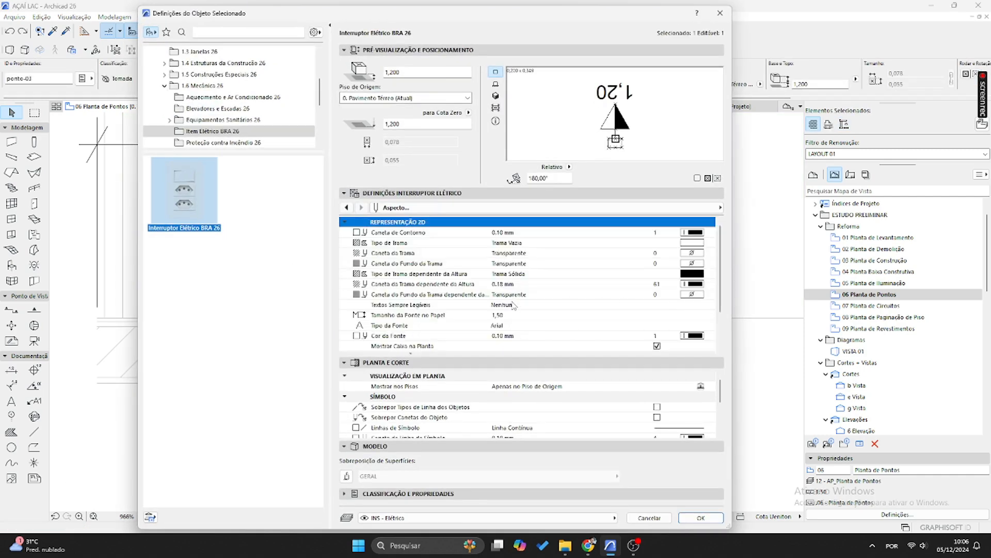
pyautogui.scroll(-5, 535, 290)
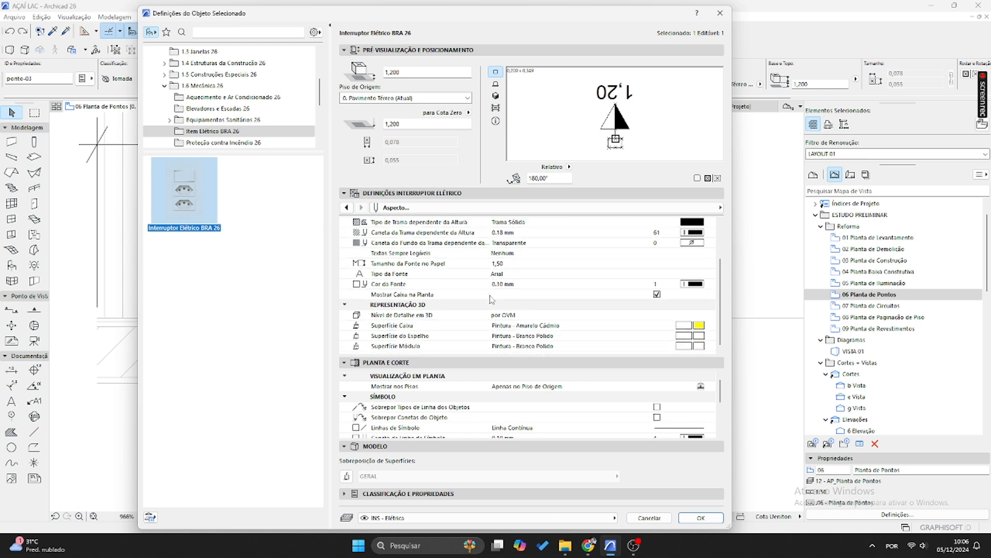
pyautogui.scroll(3, 485, 298)
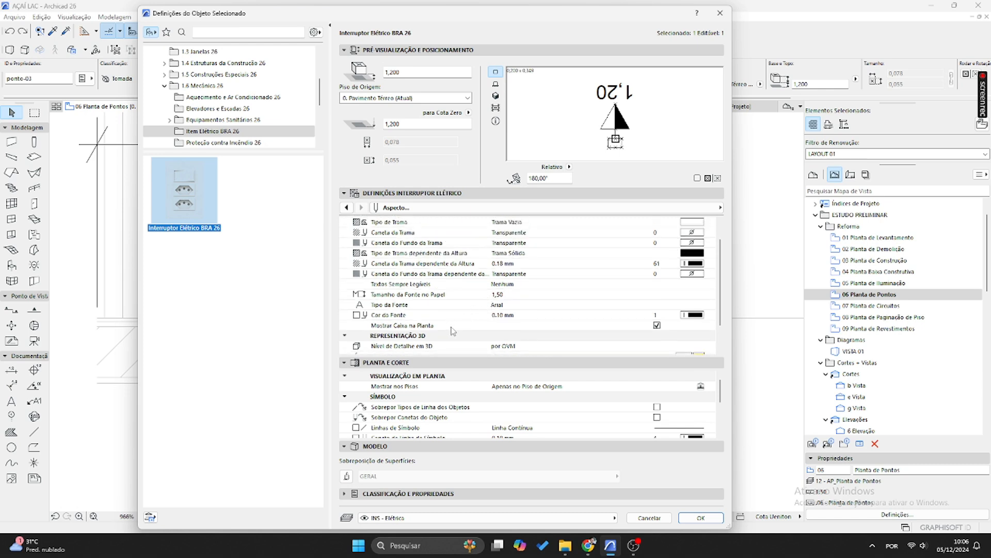
pyautogui.click(515, 290)
pyautogui.click(711, 284)
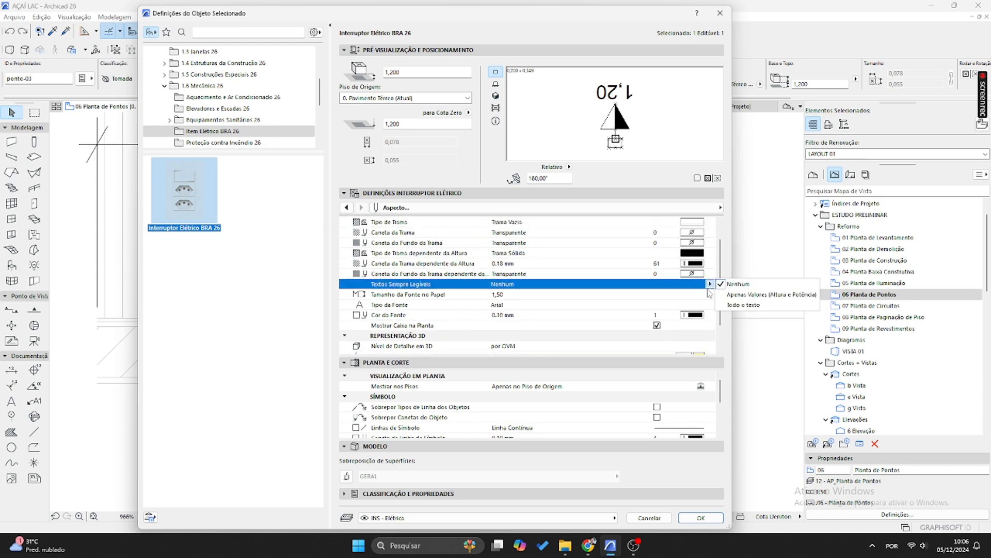
pyautogui.click(739, 305)
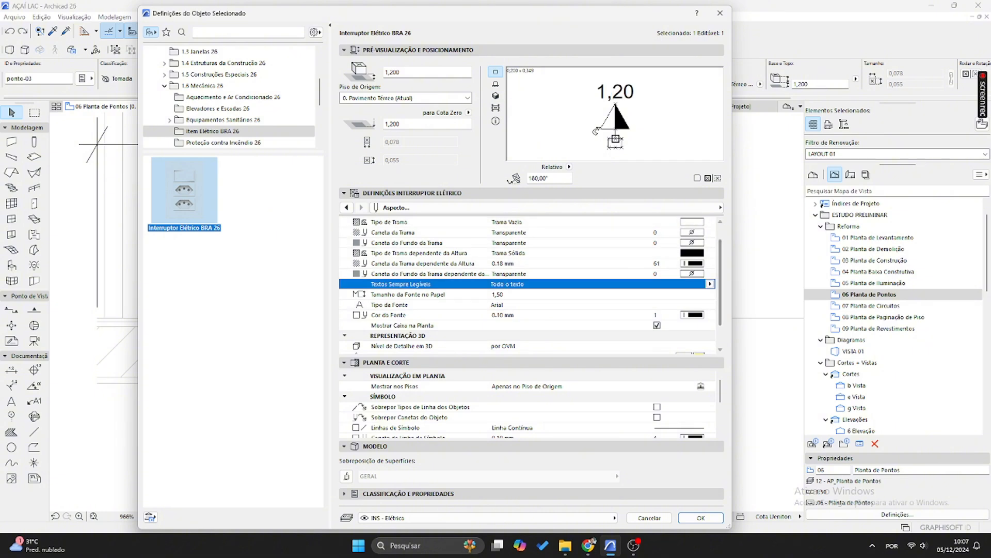
pyautogui.click(692, 518)
# - Undo the readable-text setting and the plan height display on the 1,200 high outlet
pyautogui.scroll(1, 288, 245)
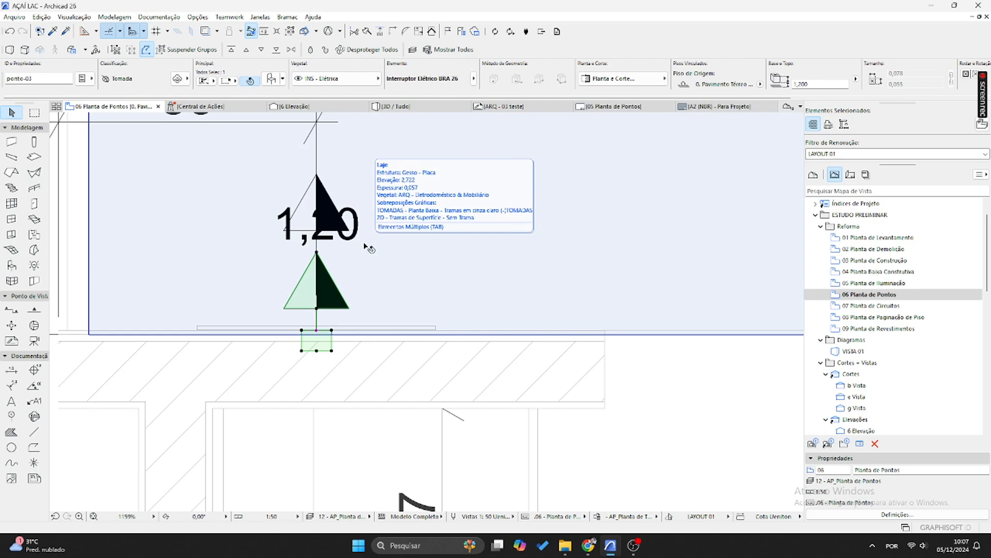
pyautogui.hotkey('ctrl', 'z')
pyautogui.hotkey('ctrl', 'z')
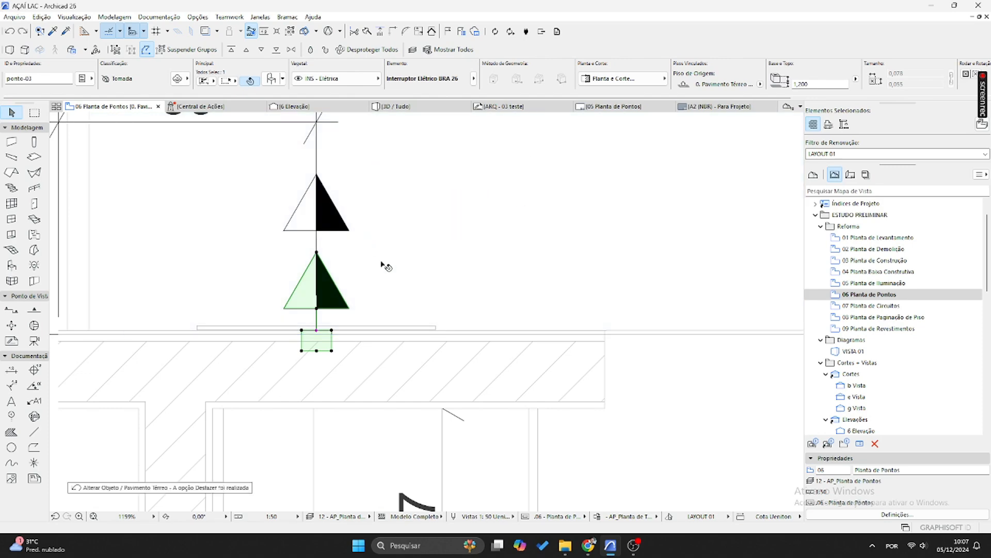
# - Open the 07 Planta de Circuitos view and look over the circuit lines and luminaire labels around the Área do Açaí
pyautogui.scroll(-5, 408, 284)
pyautogui.scroll(-3, 445, 312)
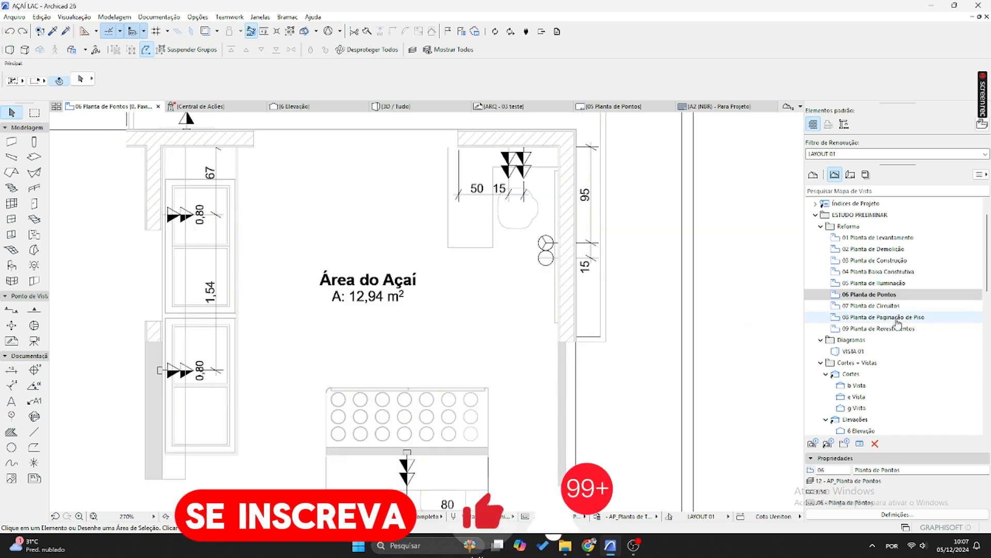
pyautogui.doubleClick(878, 305)
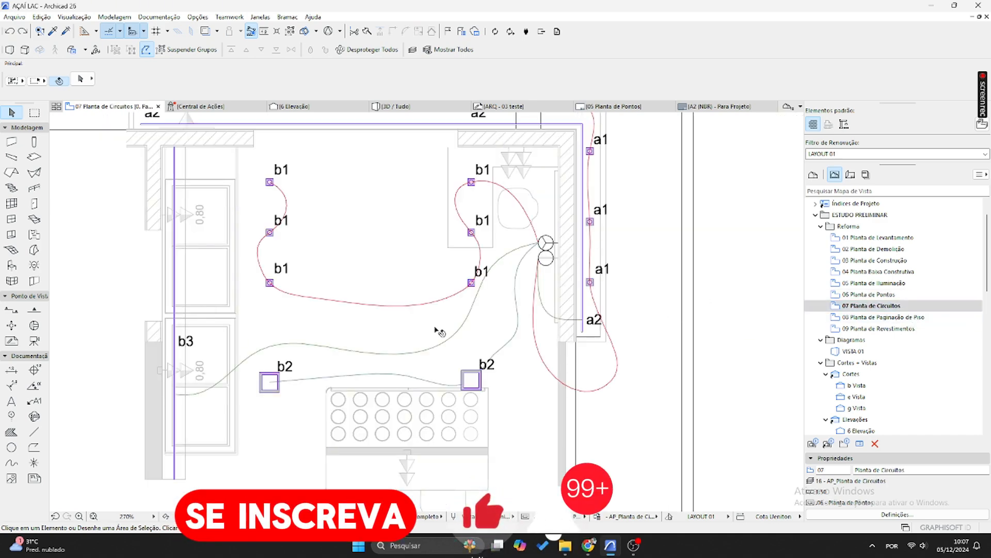
pyautogui.moveTo(290, 210); pyautogui.dragTo(305, 294, button='middle')
pyautogui.scroll(2, 288, 278)
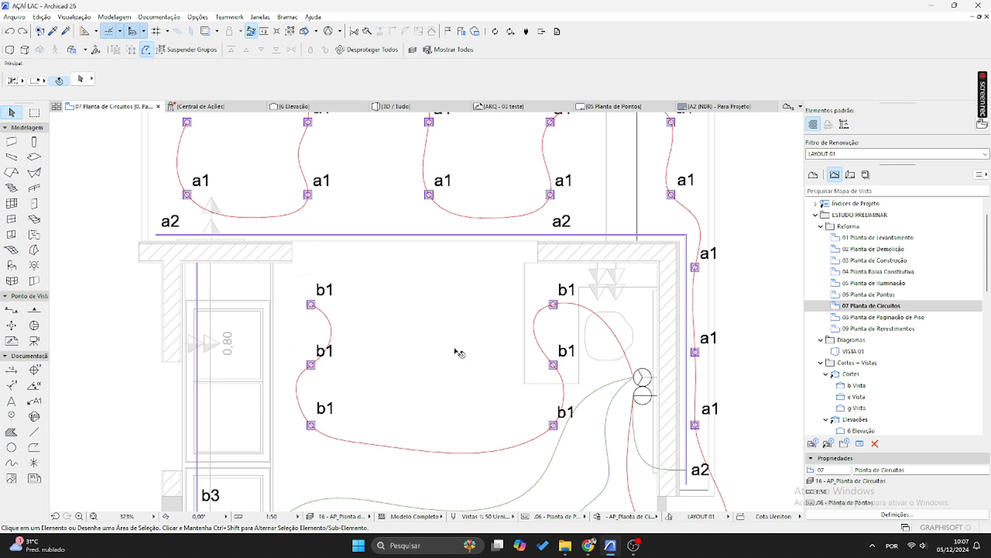
# - Review the rules of the AP_Planta de Circuitos graphic override and open the rule CIRCUITOS - iluminação com linha roxa
pyautogui.click(597, 516)
pyautogui.scroll(-1, 736, 228)
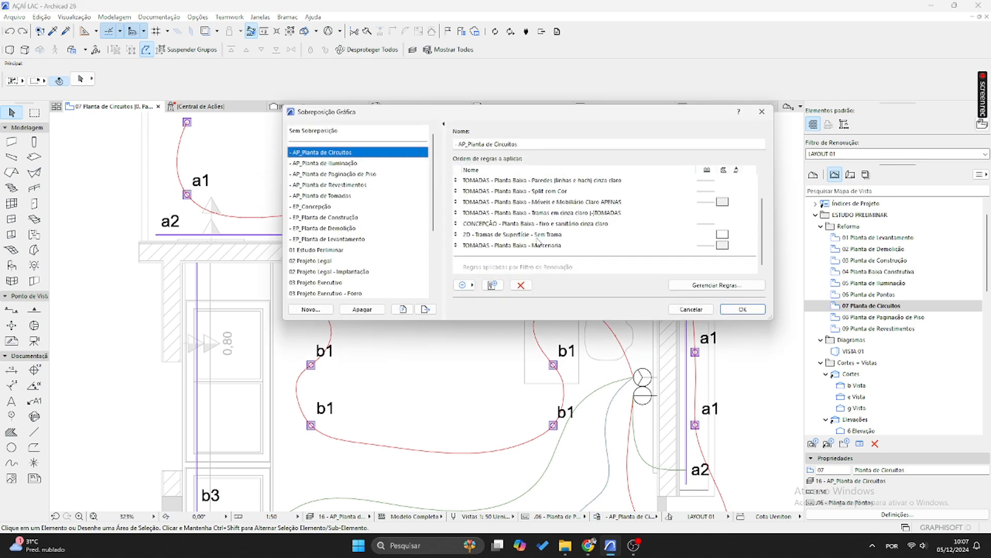
pyautogui.scroll(2, 537, 235)
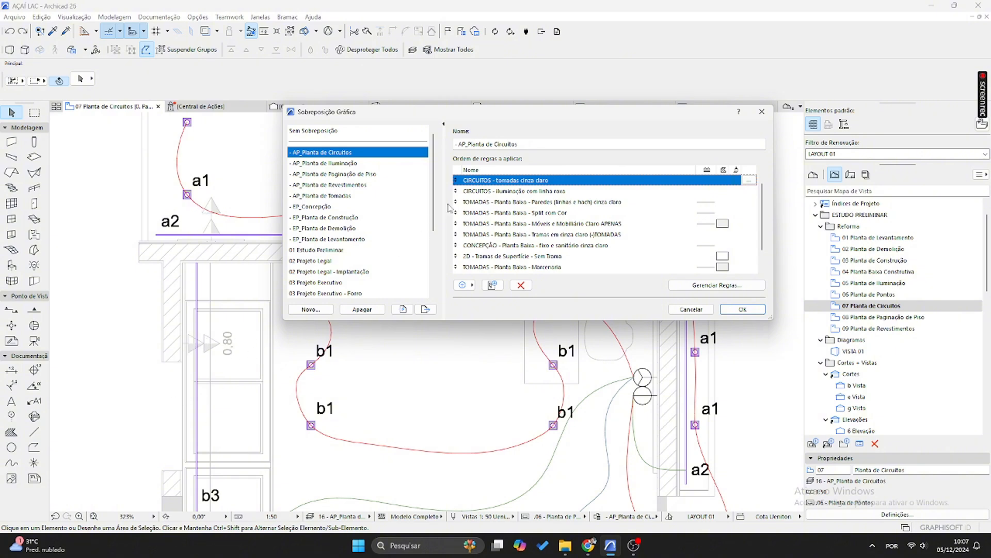
pyautogui.click(531, 192)
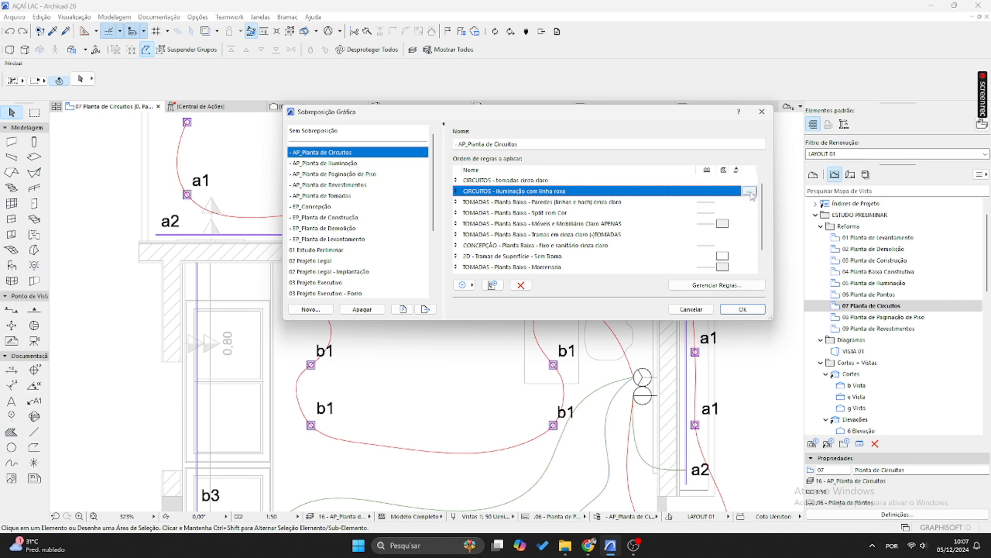
pyautogui.click(749, 191)
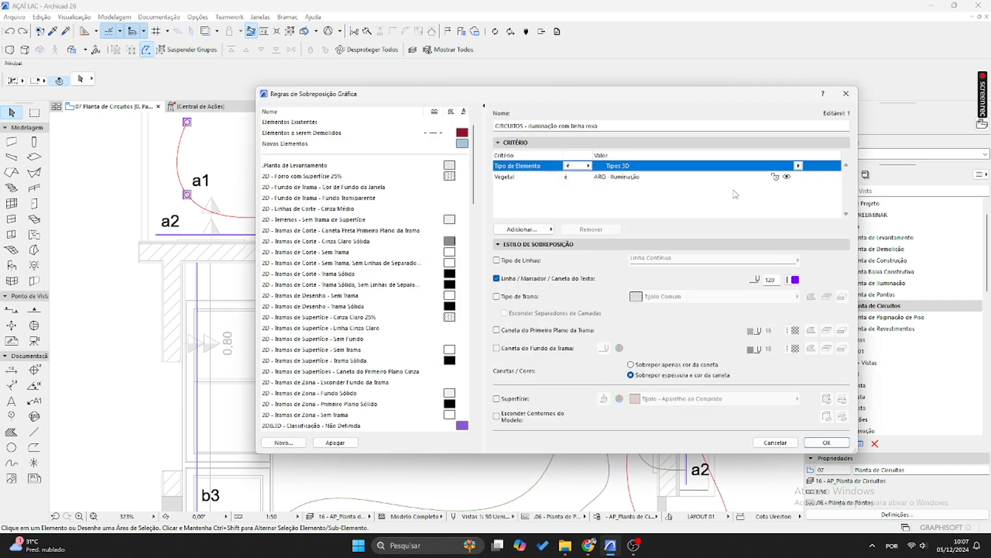
# - Review the Vegetal criterion and available line types of the purple-line lighting rule, leave its line type override off, and close the override dialogs
pyautogui.click(619, 176)
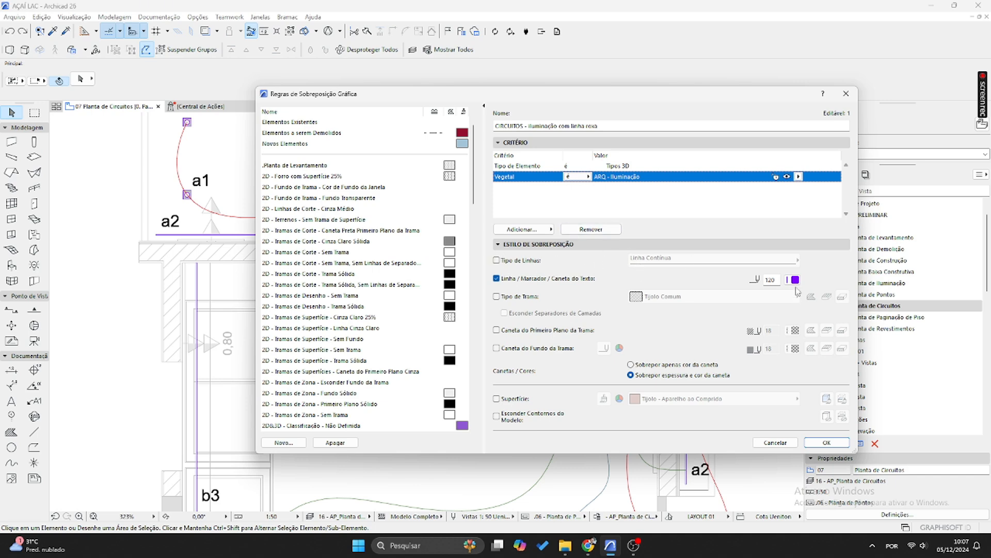
pyautogui.click(496, 261)
pyautogui.click(497, 261)
pyautogui.click(739, 263)
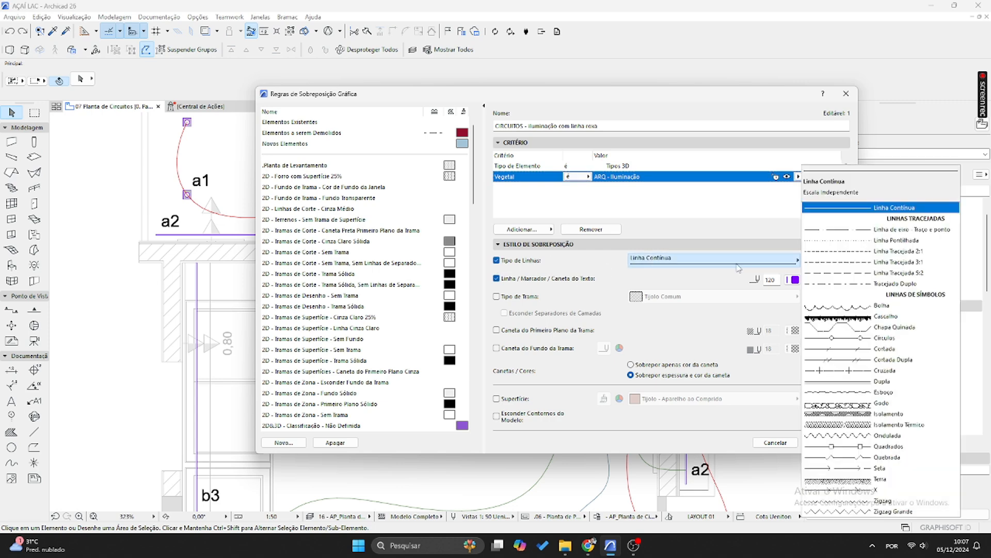
pyautogui.click(497, 264)
pyautogui.click(826, 442)
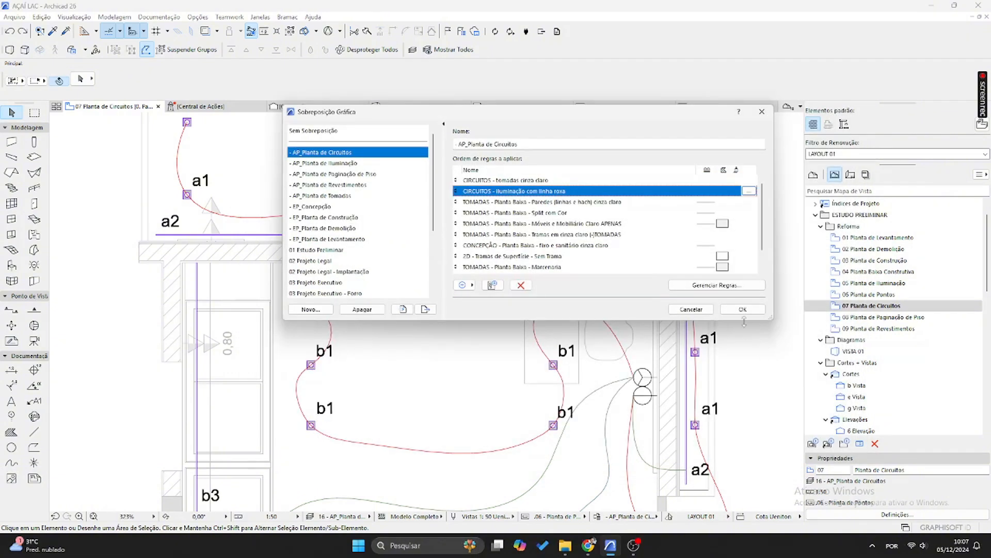
pyautogui.click(743, 309)
# - Find the Circuitos property in the ILUMINAÇÃO | PONTOS group of the Property Manager
pyautogui.scroll(5, 205, 281)
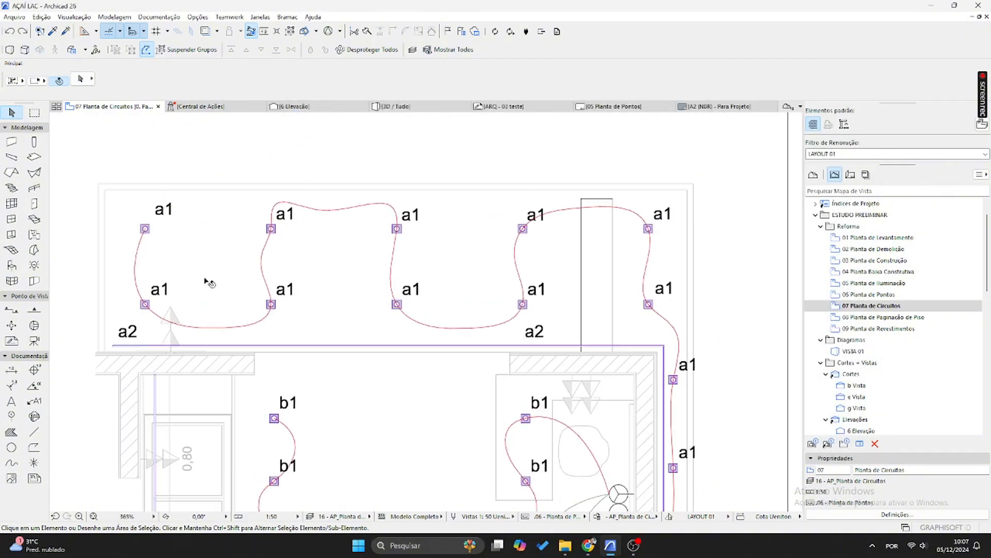
pyautogui.moveTo(206, 281); pyautogui.dragTo(397, 283, button='middle')
pyautogui.click(228, 159)
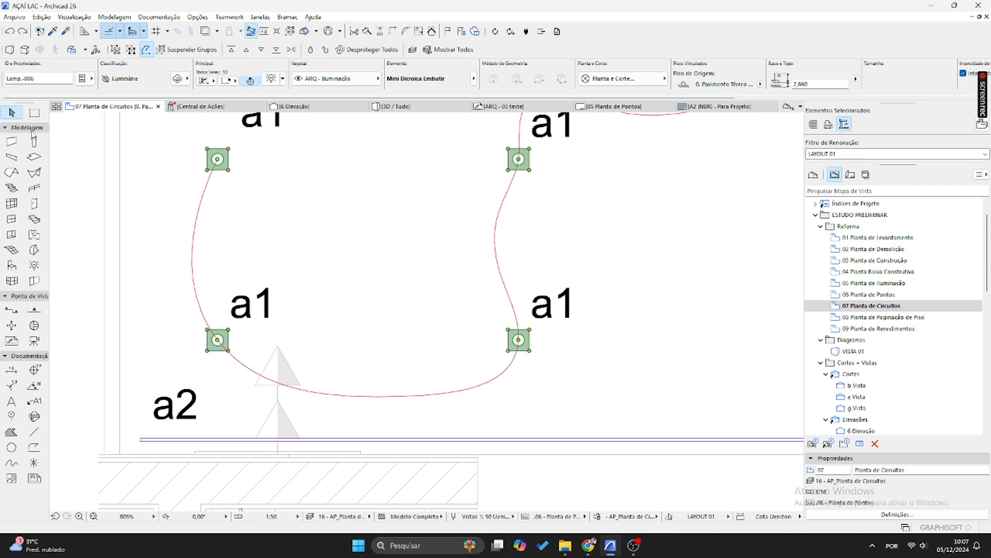
pyautogui.click(199, 17)
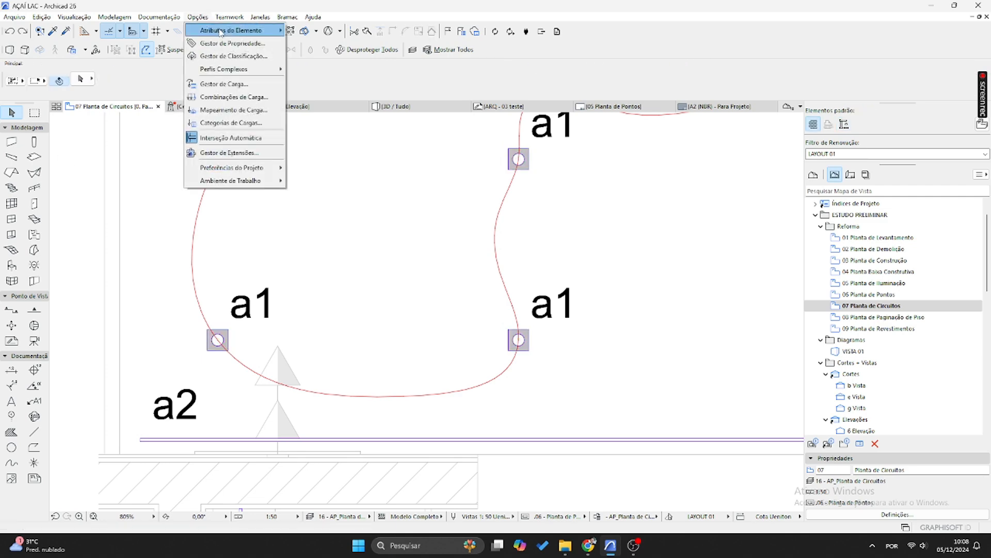
pyautogui.click(251, 44)
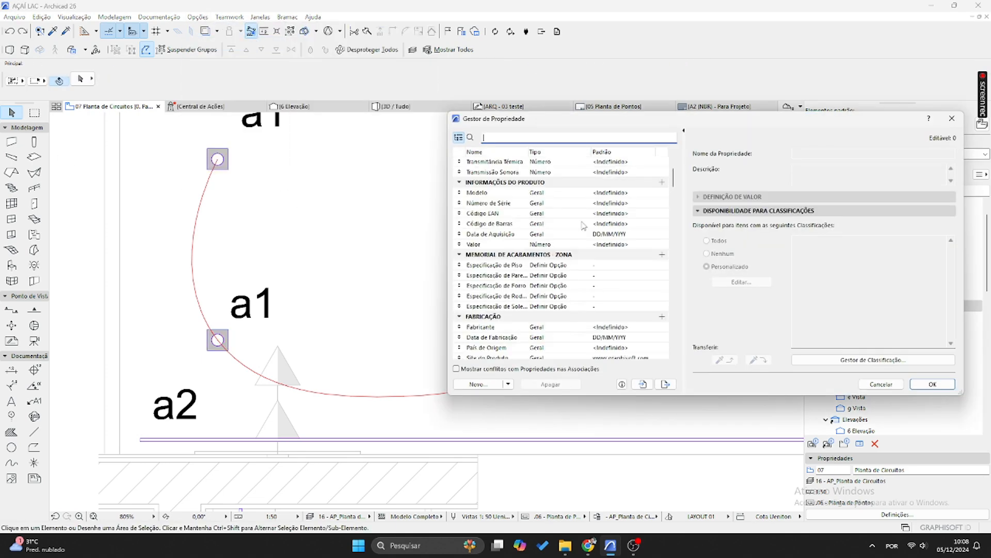
pyautogui.moveTo(673, 177); pyautogui.dragTo(673, 341)
pyautogui.click(495, 306)
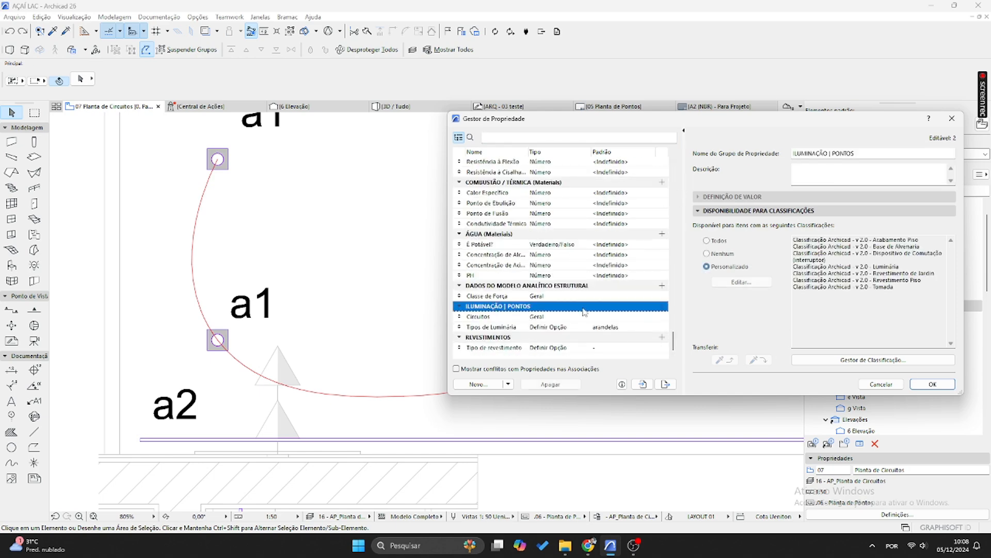
pyautogui.click(480, 318)
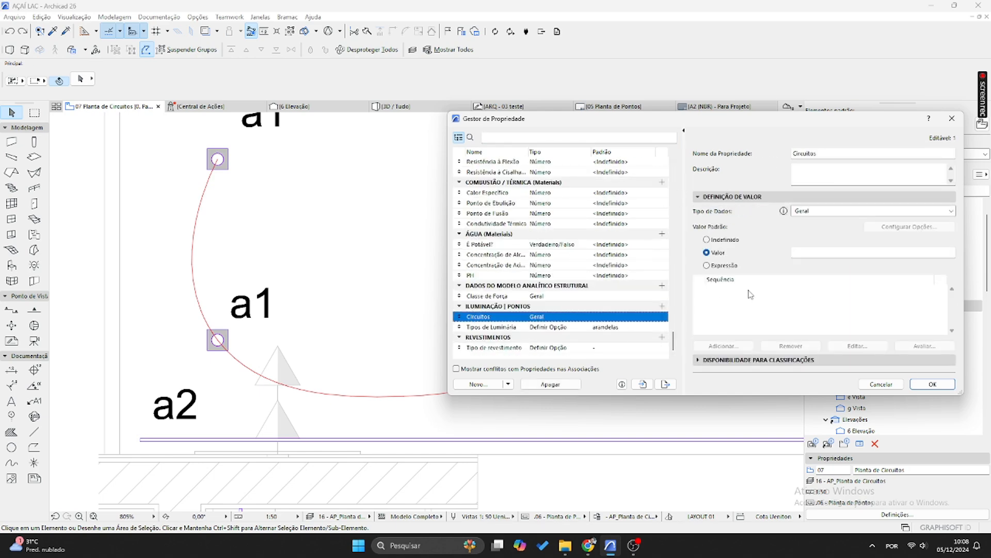
# - Check the Circuitos property's name and data type options, keep Geral, and close the Property Manager
pyautogui.doubleClick(816, 152)
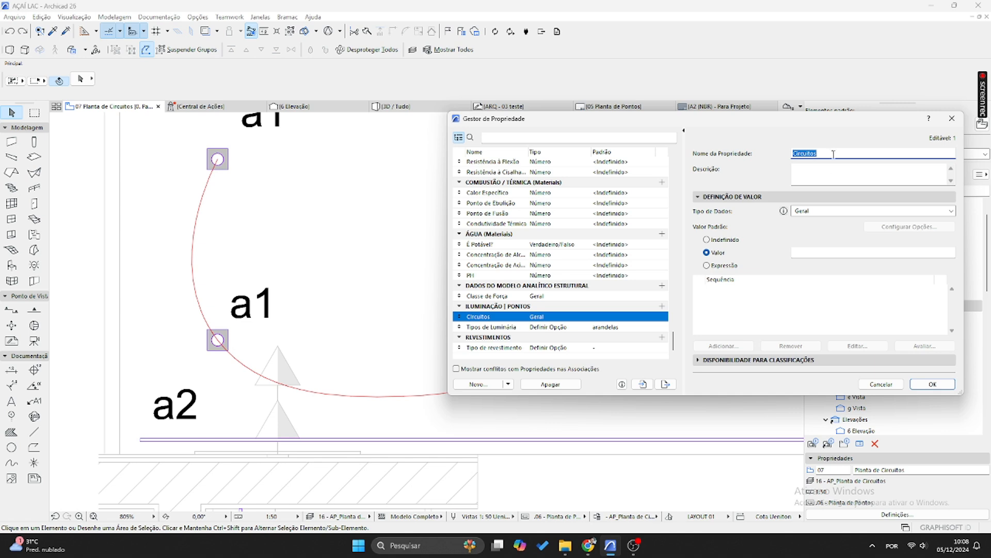
pyautogui.press('Tab')
pyautogui.click(830, 214)
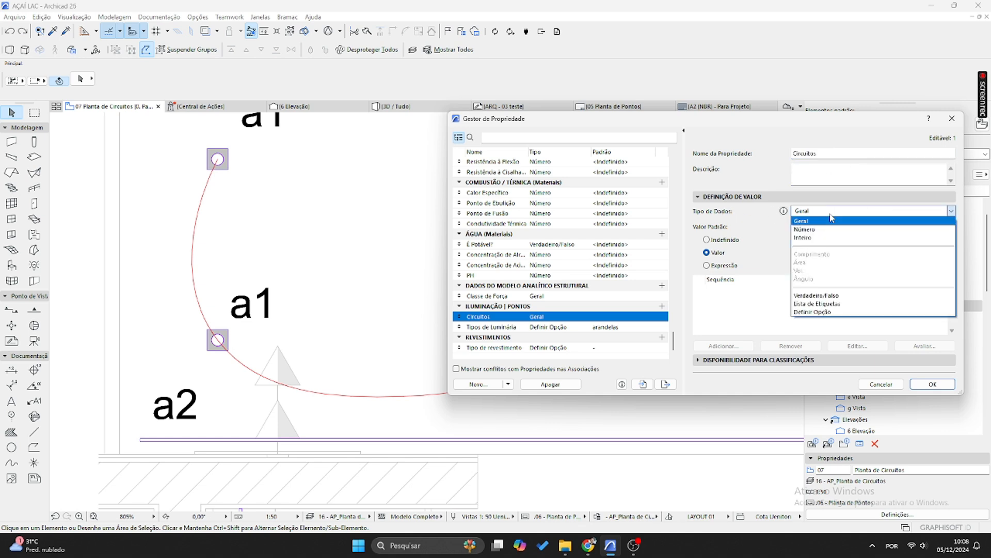
pyautogui.click(830, 215)
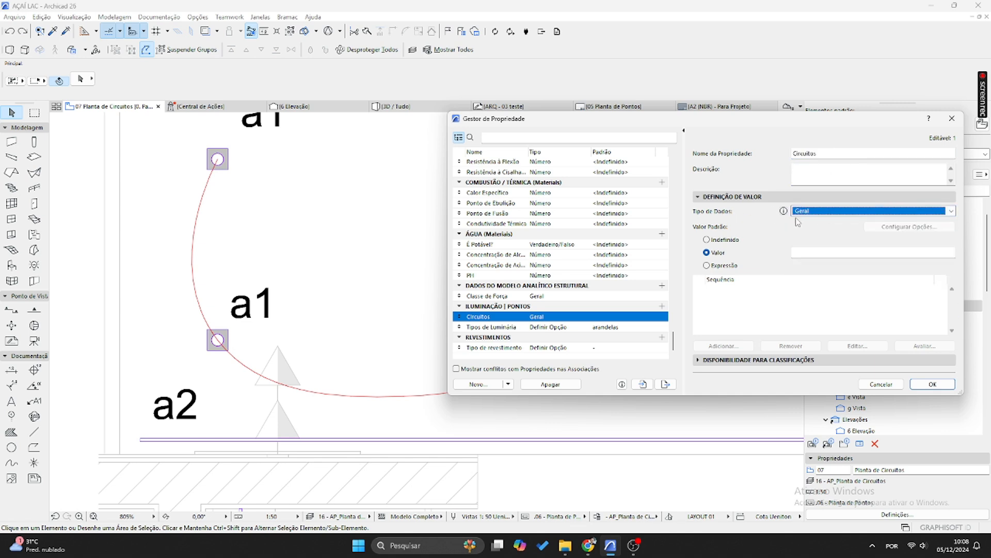
pyautogui.click(932, 384)
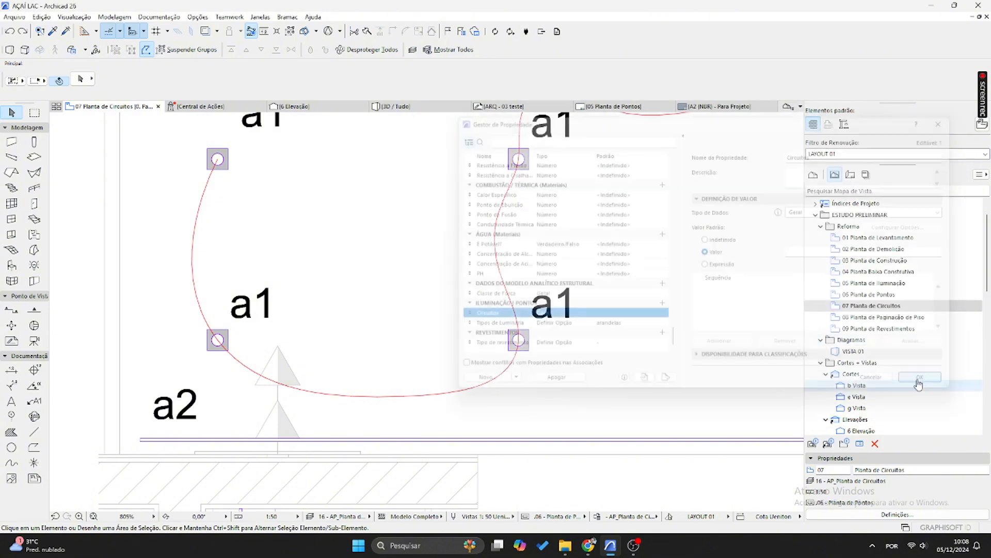
# - Set the Circuitos property of the grouped a1 luminaires to dxasdasxda
pyautogui.click(227, 342)
pyautogui.click(218, 340)
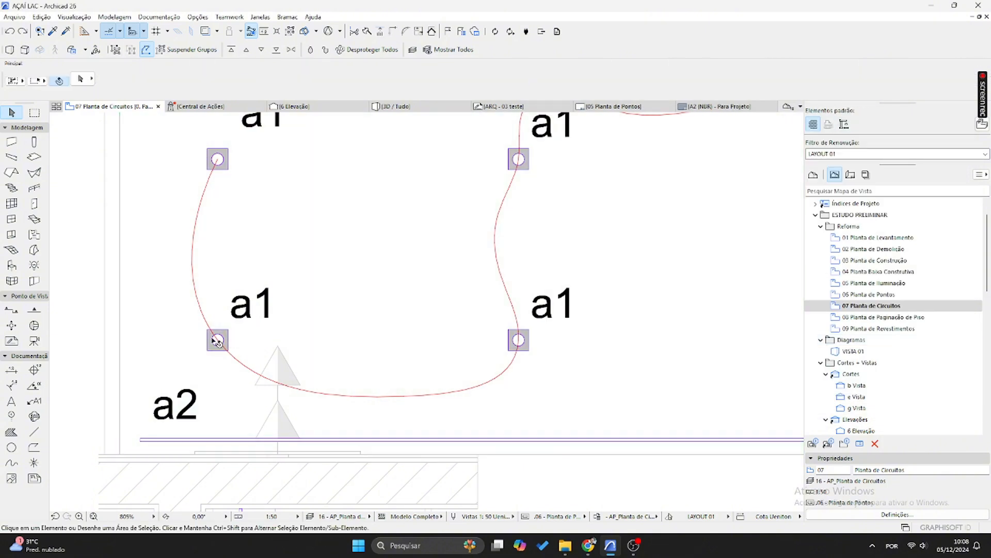
pyautogui.click(82, 78)
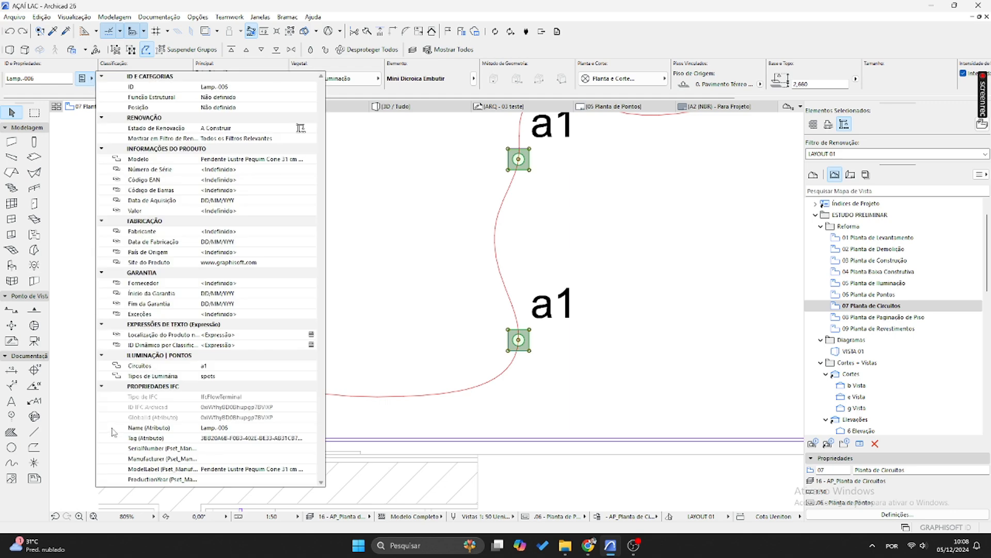
pyautogui.click(135, 366)
pyautogui.click(219, 366)
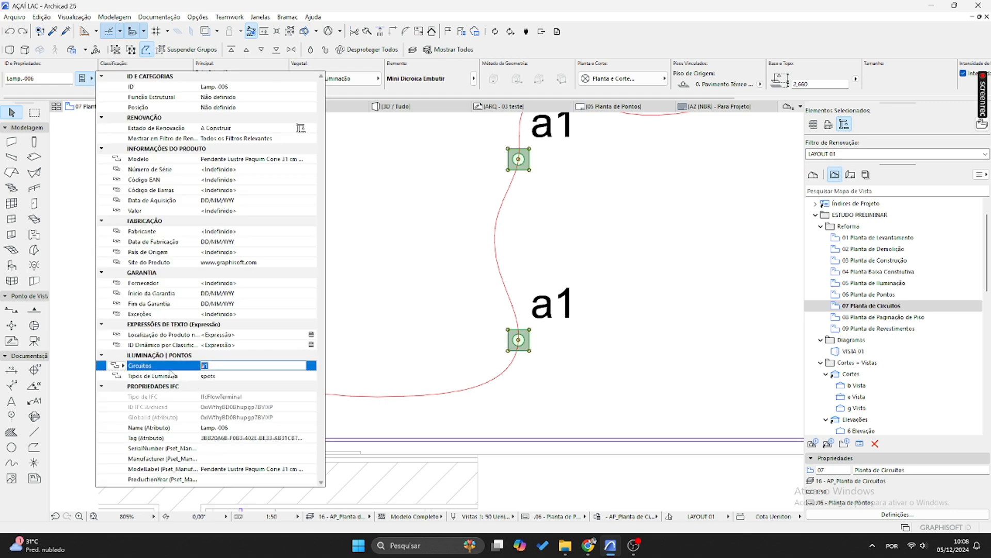
pyautogui.press('Return')
pyautogui.scroll(-6, 432, 377)
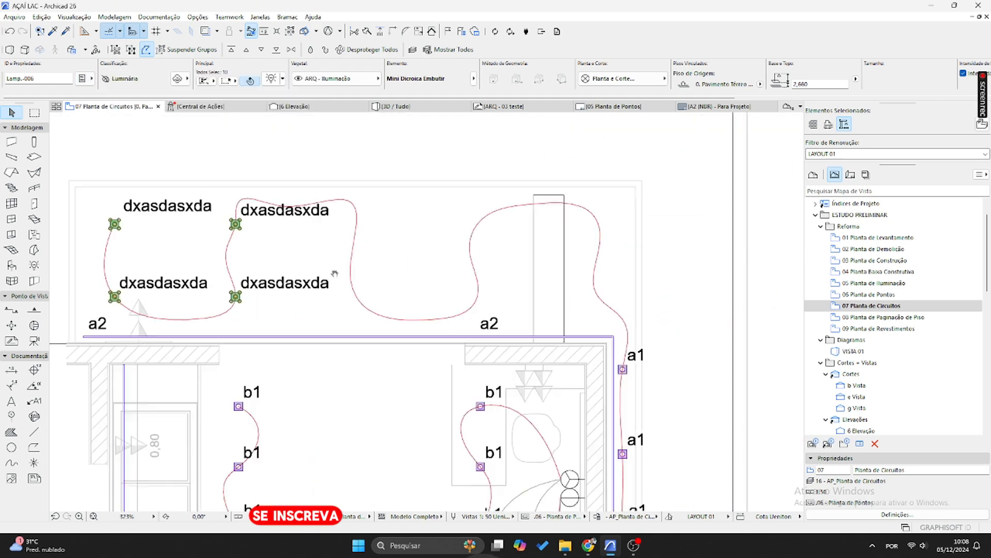
# - Set the Circuitos property of the same grouped luminaires to aq
pyautogui.click(82, 79)
pyautogui.click(265, 367)
pyautogui.doubleClick(265, 367)
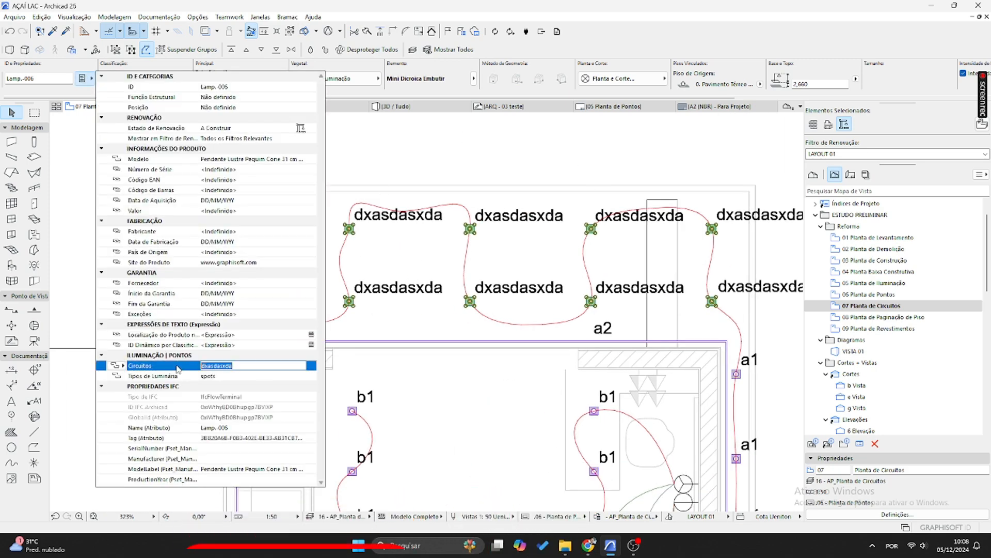
pyautogui.write('aq')
pyautogui.press('Return')
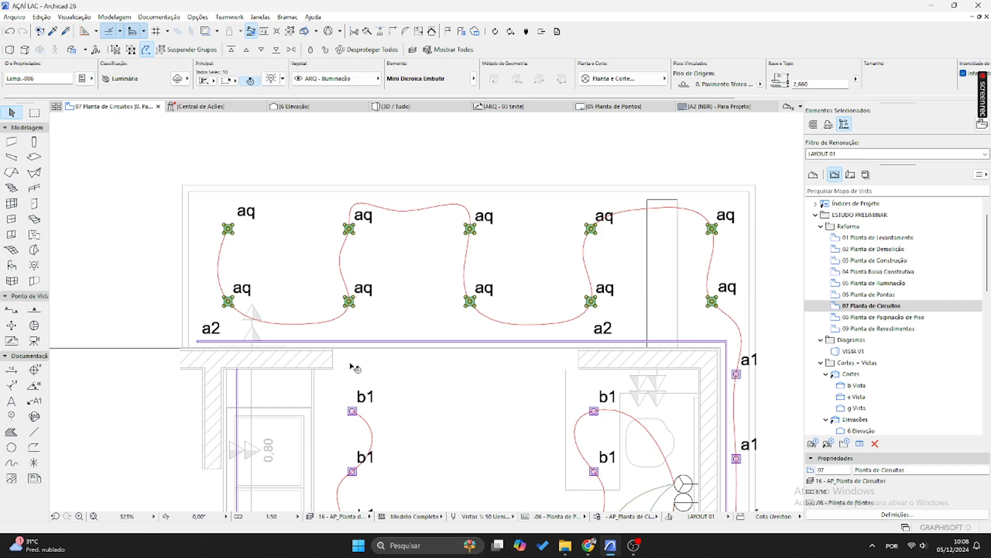
# - Undo the last two Circuitos changes on the grouped luminaires and deselect them
pyautogui.hotkey('ctrl', 'z')
pyautogui.hotkey('ctrl', 'z')
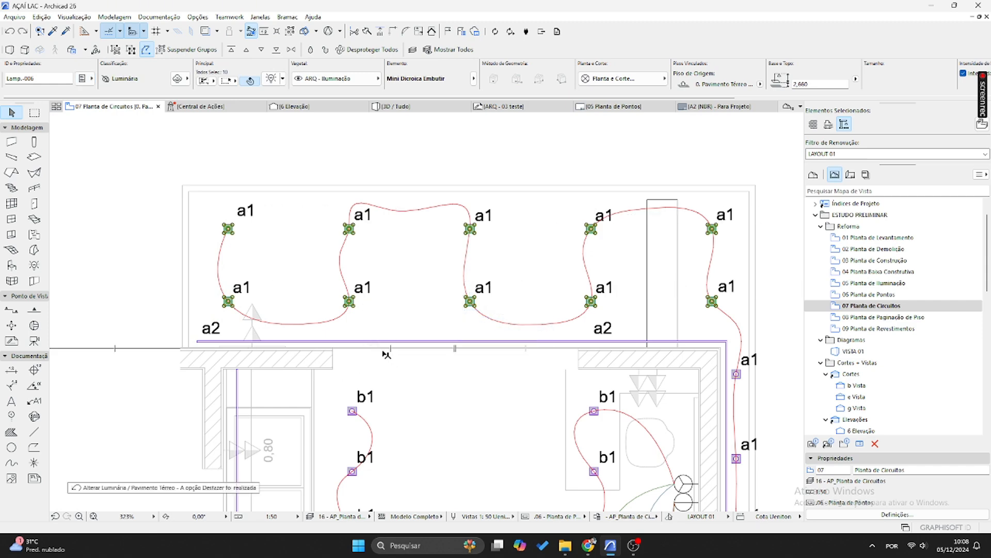
pyautogui.click(279, 298)
# - Set Tipos de Luminária to outro for the grouped a1 luminaires
pyautogui.scroll(3, 282, 301)
pyautogui.scroll(-2, 408, 299)
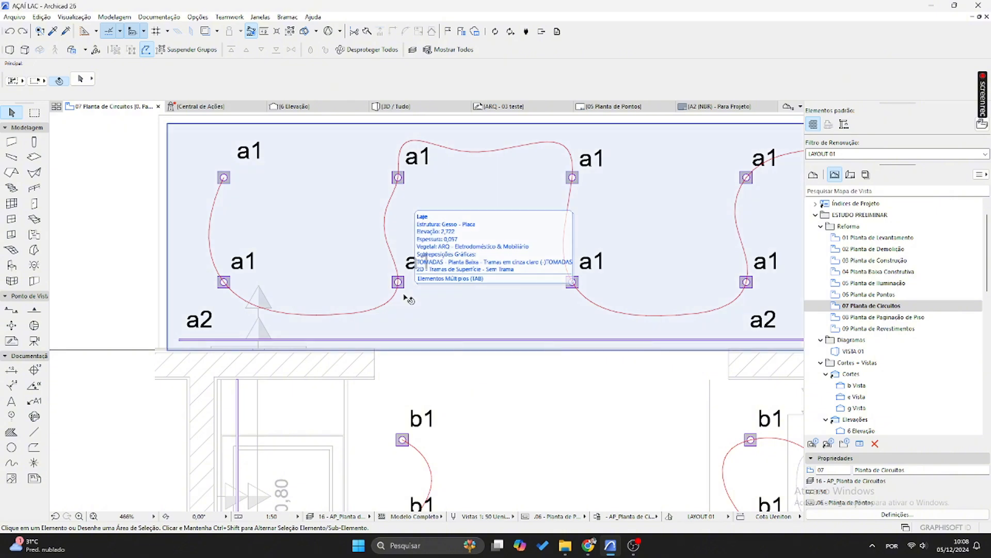
pyautogui.scroll(2, 387, 322)
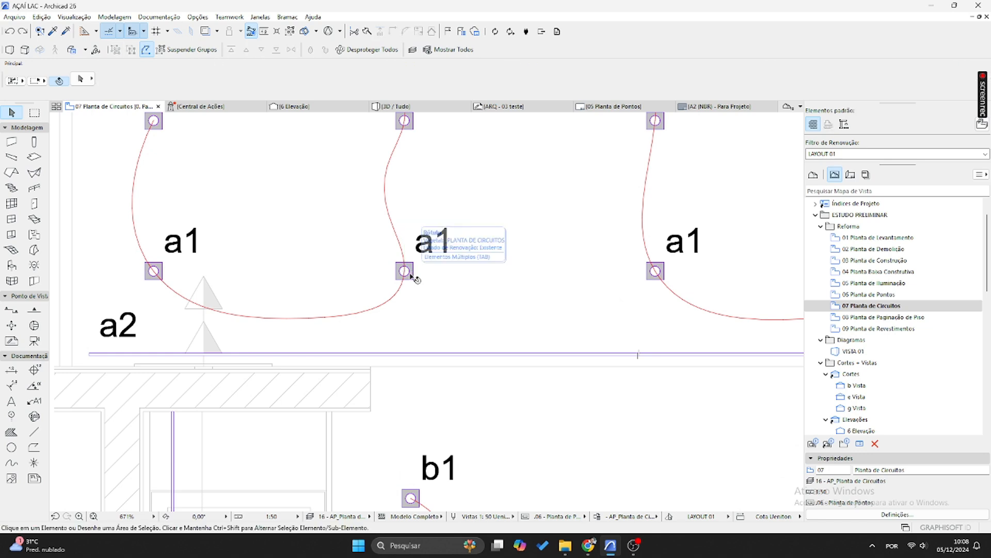
pyautogui.click(412, 279)
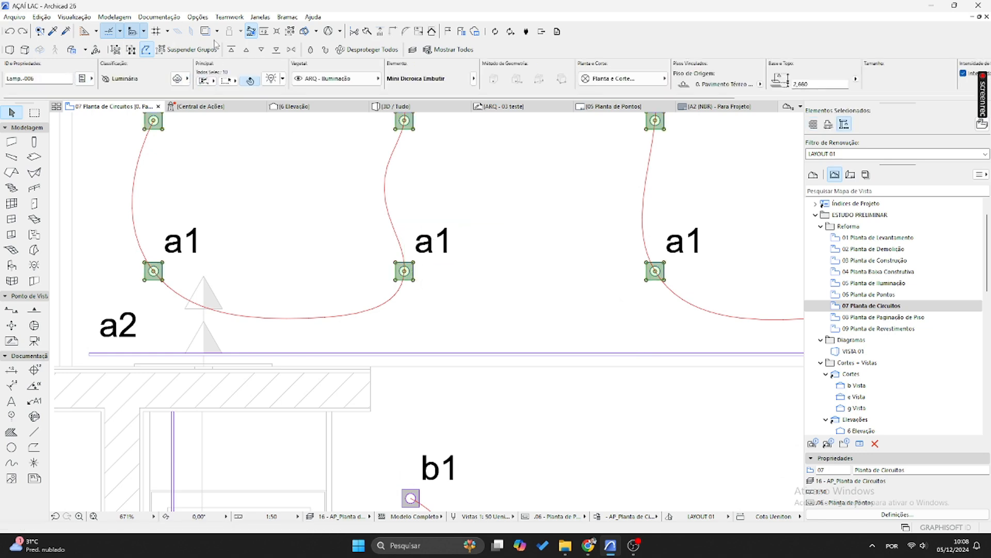
pyautogui.click(83, 78)
pyautogui.click(233, 377)
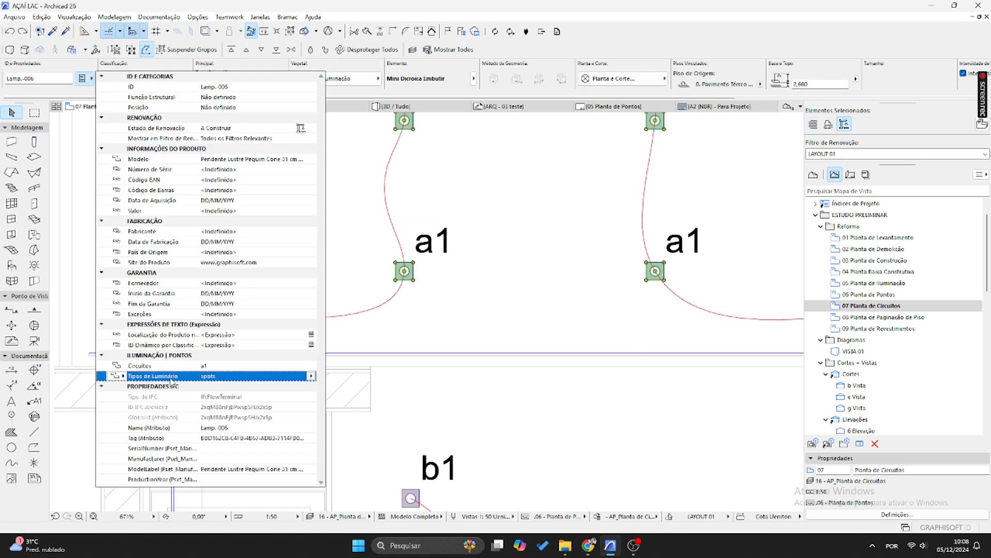
pyautogui.click(311, 376)
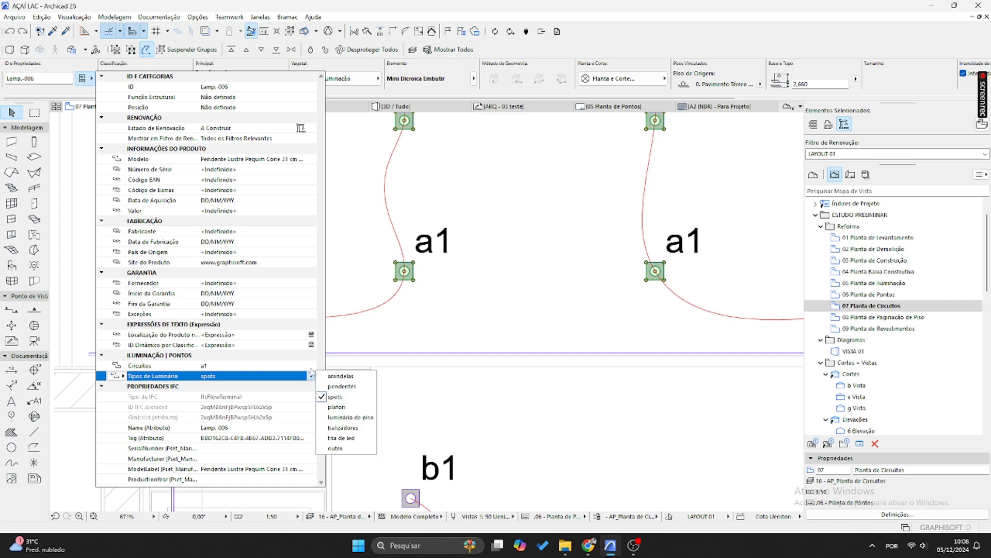
pyautogui.click(335, 448)
# - Review the data type and default value choices of the Tipos de Luminária property in the Property Manager
pyautogui.click(201, 19)
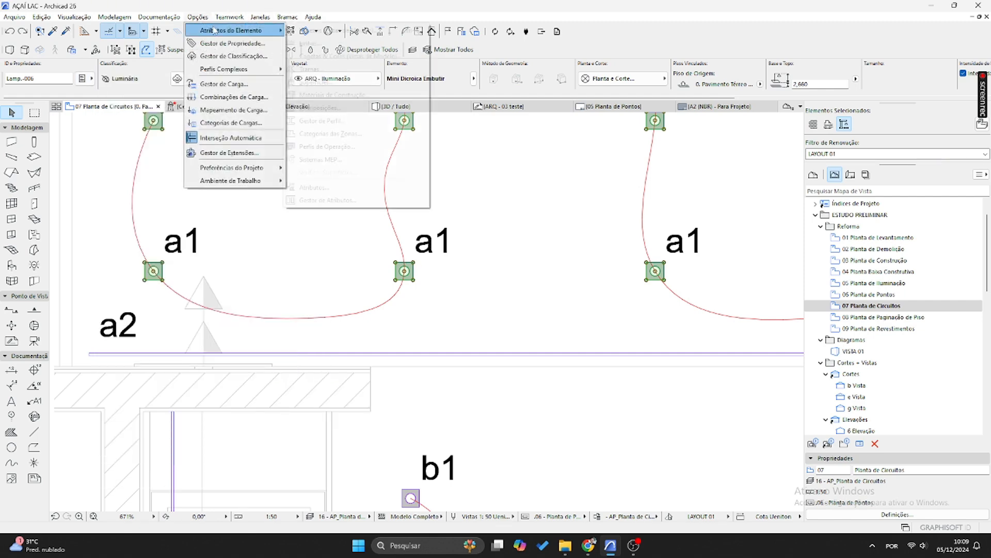
pyautogui.click(227, 44)
pyautogui.click(483, 328)
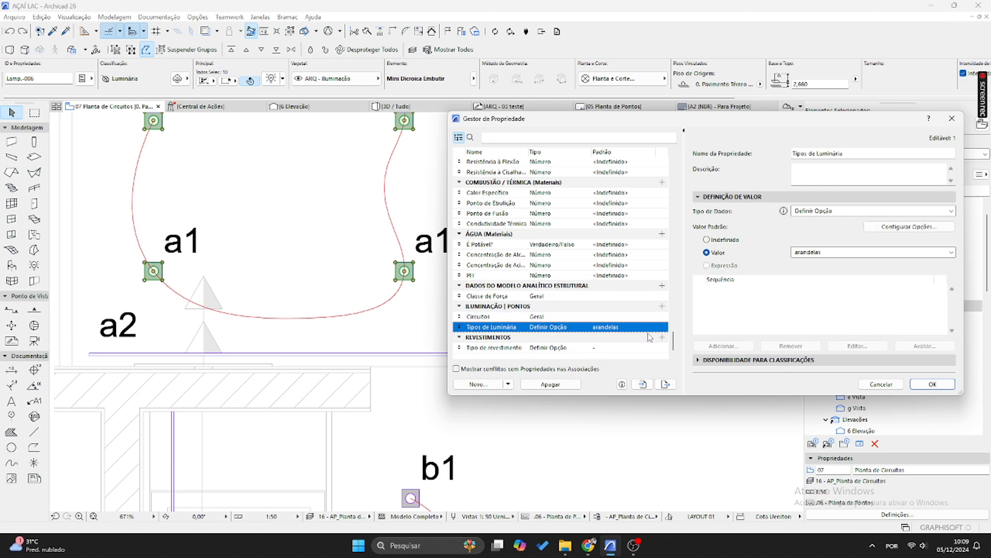
pyautogui.click(805, 211)
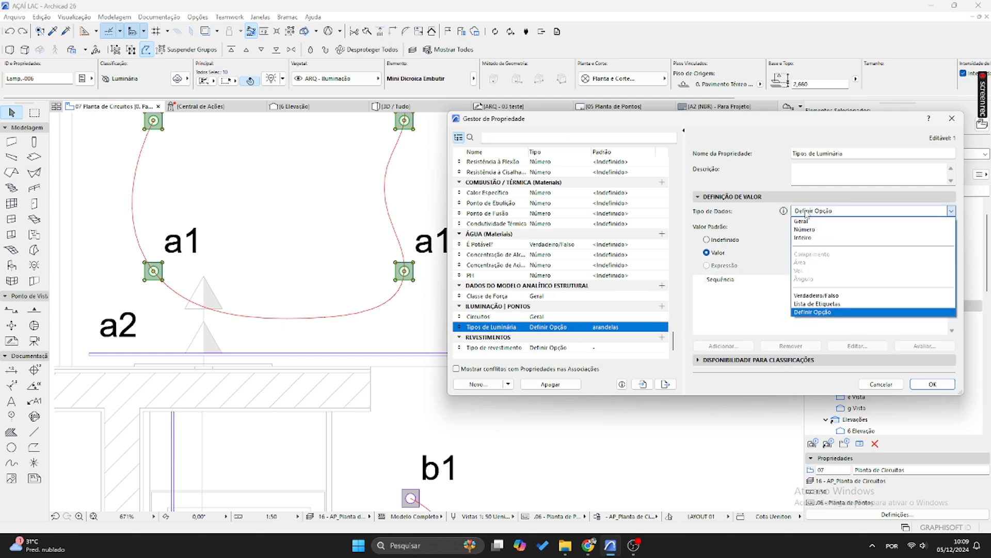
pyautogui.click(810, 312)
pyautogui.click(831, 253)
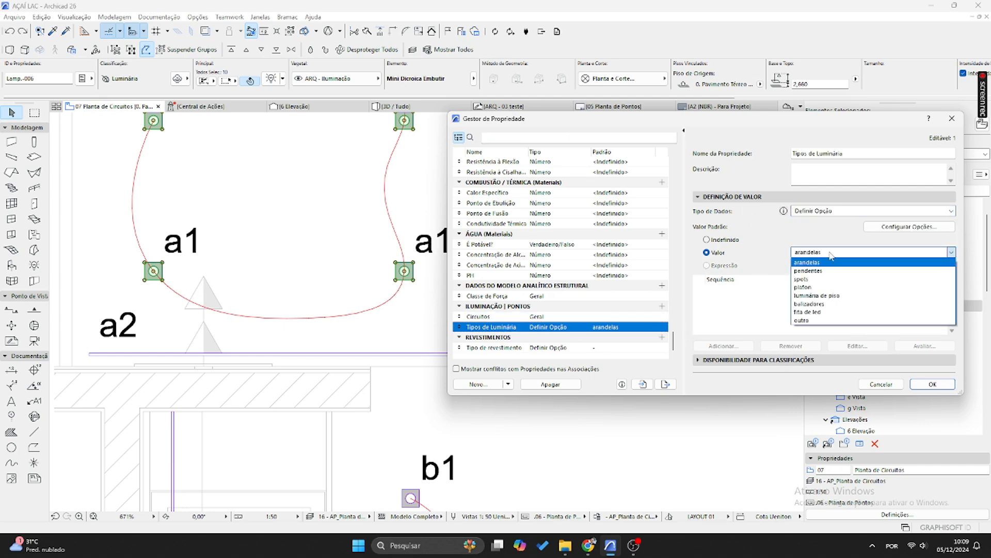
pyautogui.click(823, 233)
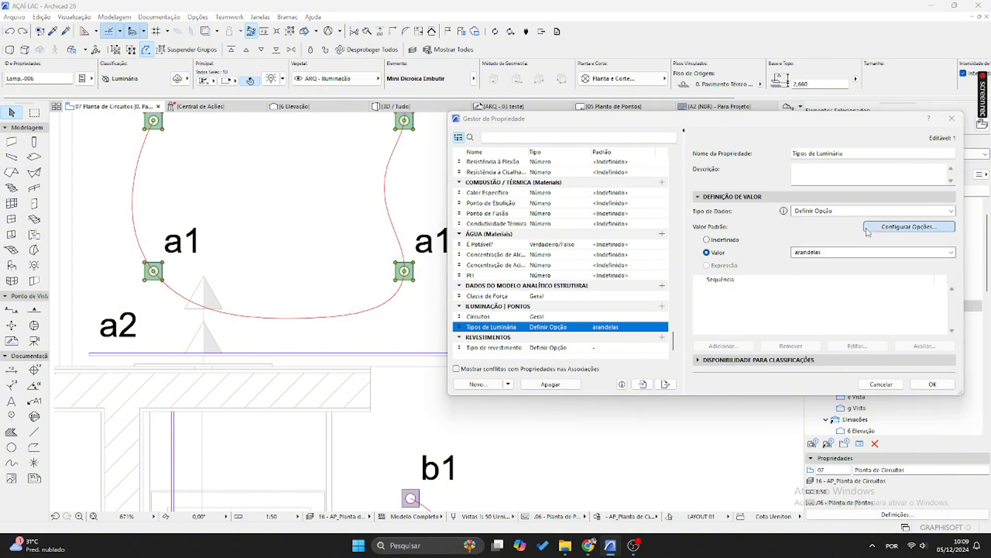
# - Add a new option after outro in the Tipos de Luminária option list and save the property changes
pyautogui.click(868, 230)
pyautogui.scroll(1, 428, 179)
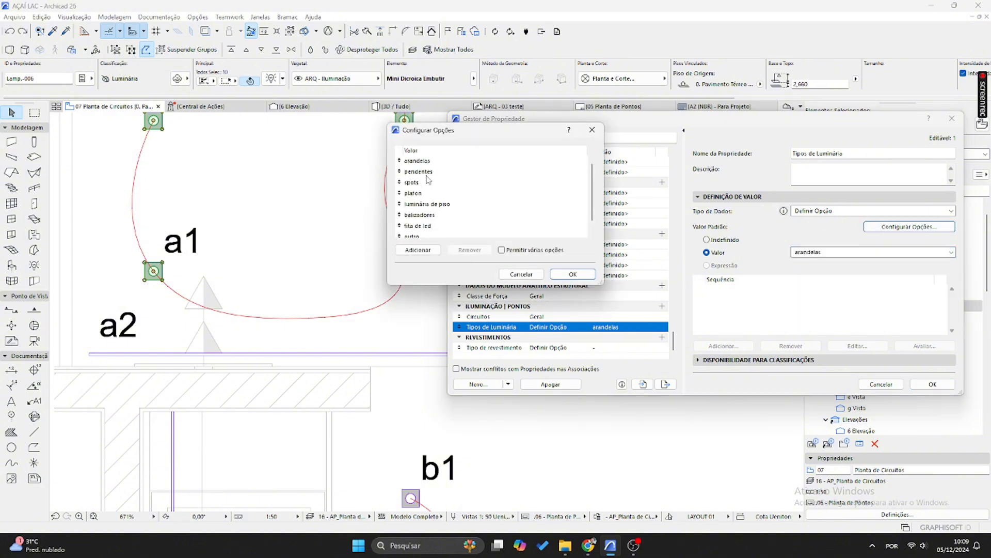
pyautogui.click(419, 227)
pyautogui.click(418, 250)
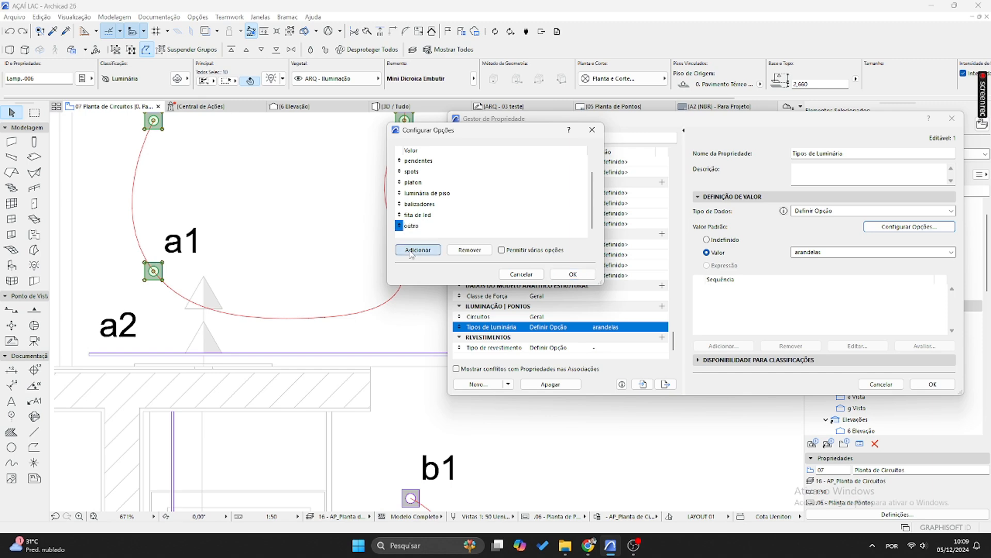
pyautogui.click(433, 230)
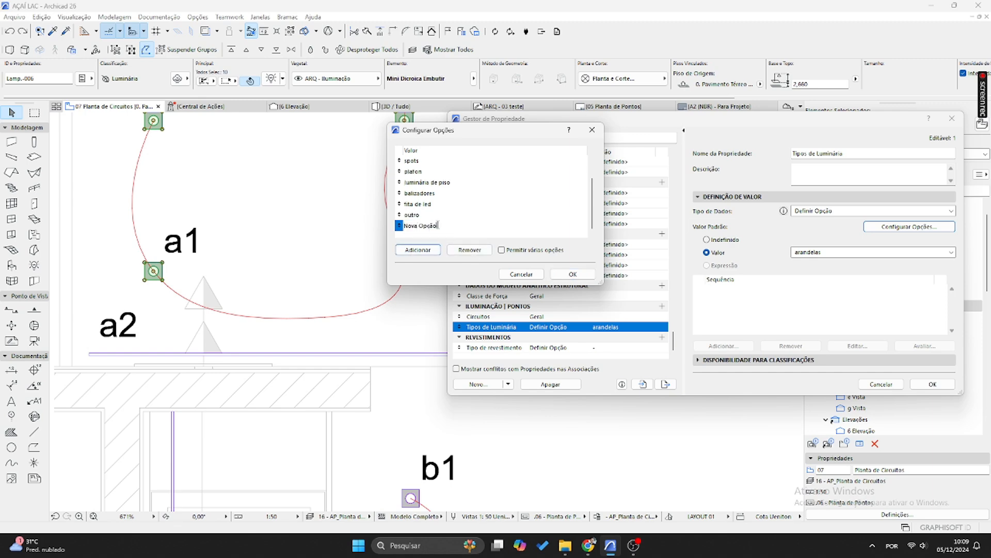
pyautogui.click(573, 274)
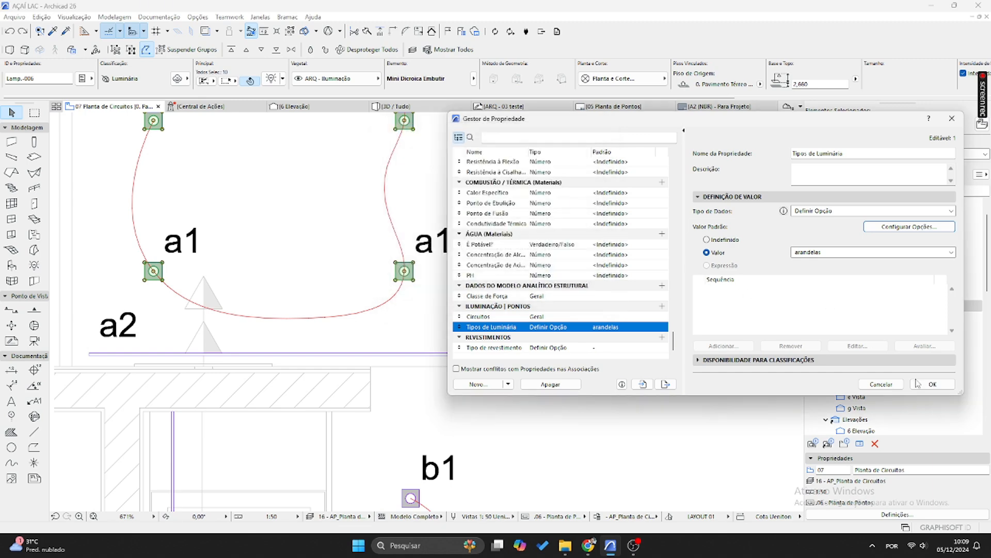
pyautogui.click(931, 383)
# - Open the 09 Planta de Revestimentos view and examine the room's wall coverings and their dimensions
pyautogui.click(878, 316)
pyautogui.scroll(-3, 593, 376)
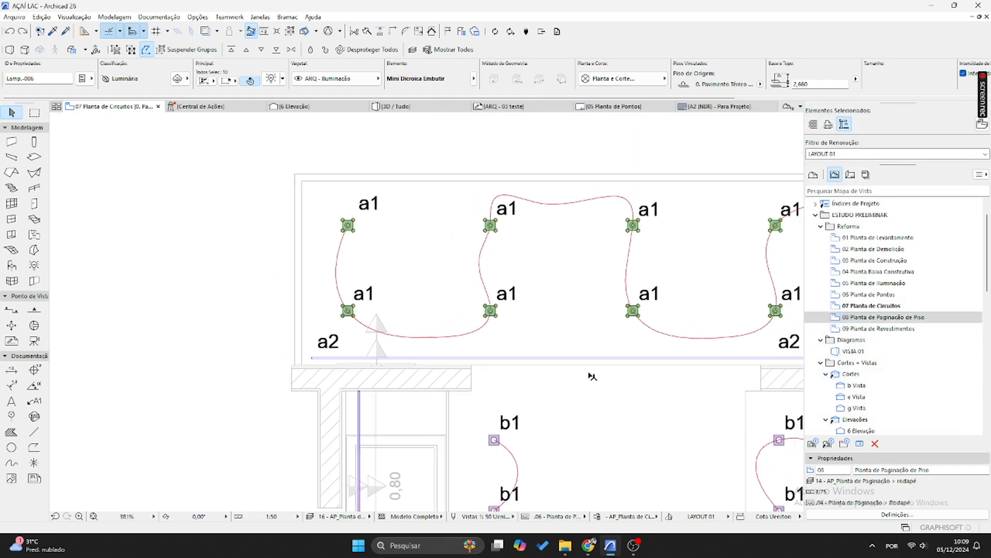
pyautogui.scroll(-1, 592, 376)
pyautogui.moveTo(592, 375); pyautogui.dragTo(431, 237, button='middle')
pyautogui.doubleClick(873, 331)
pyautogui.scroll(-2, 494, 323)
pyautogui.moveTo(494, 323); pyautogui.dragTo(488, 287, button='middle')
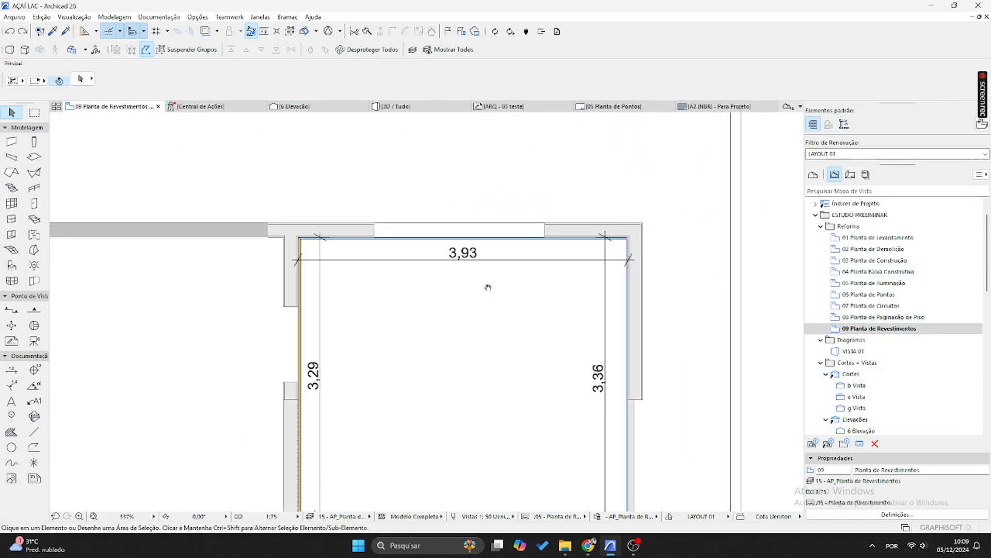
pyautogui.scroll(2, 467, 309)
pyautogui.scroll(-2, 387, 216)
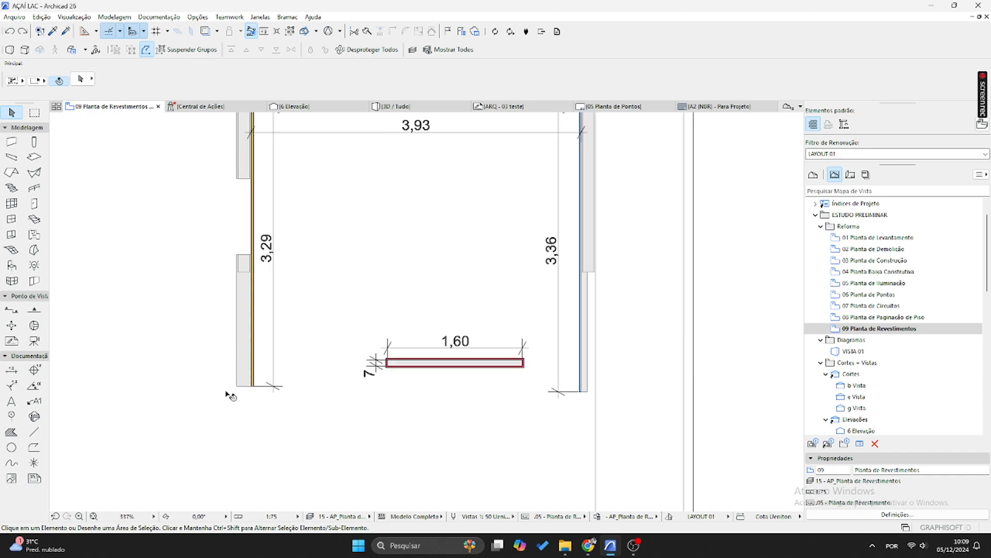
pyautogui.moveTo(388, 254); pyautogui.dragTo(369, 313, button='middle')
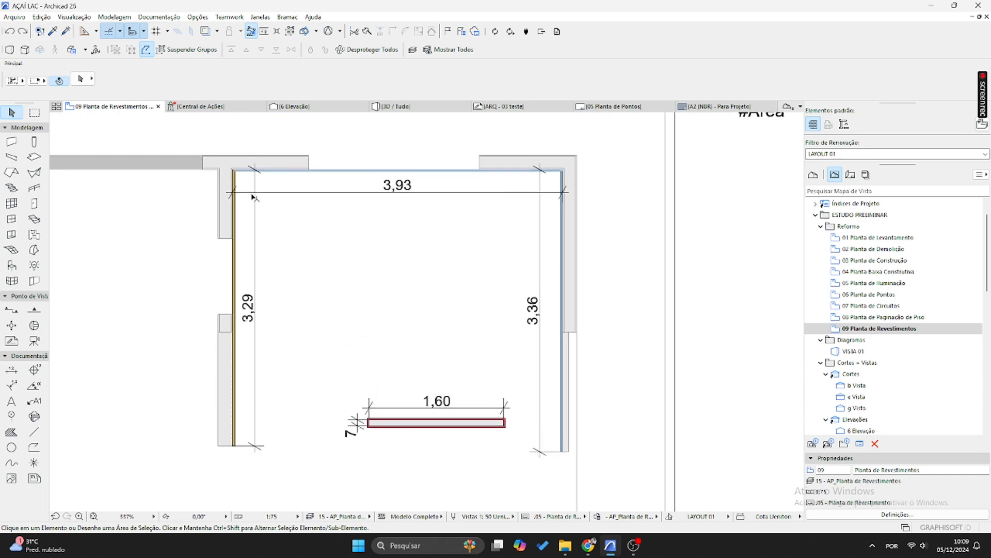
# - Switch to the 3D model and apply the 15 - AP_Planta de Revestimentos layer combination to the interior view
pyautogui.click(439, 106)
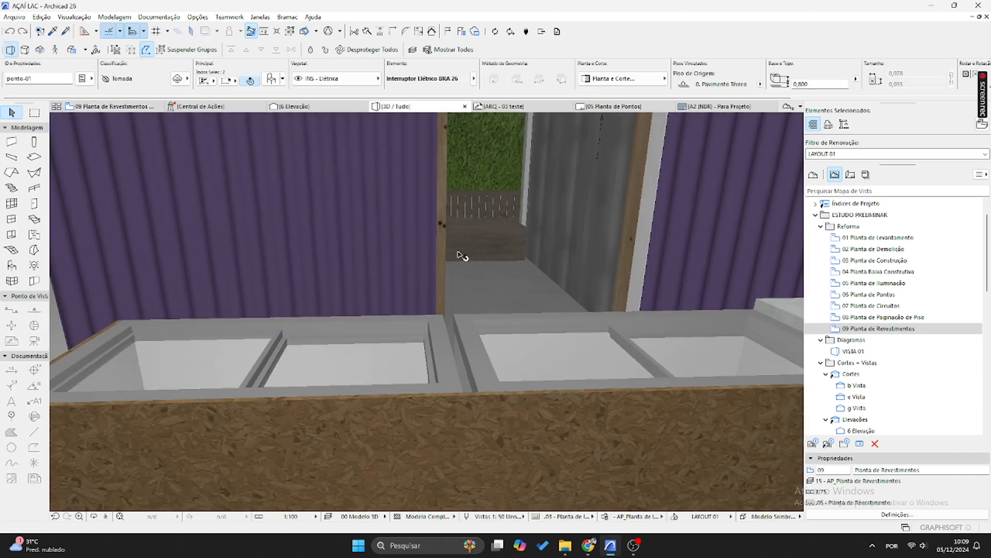
pyautogui.keyDown('shift'); pyautogui.moveTo(487, 285); pyautogui.dragTo(615, 280, button='middle'); pyautogui.keyUp('shift')
pyautogui.scroll(-4, 615, 281)
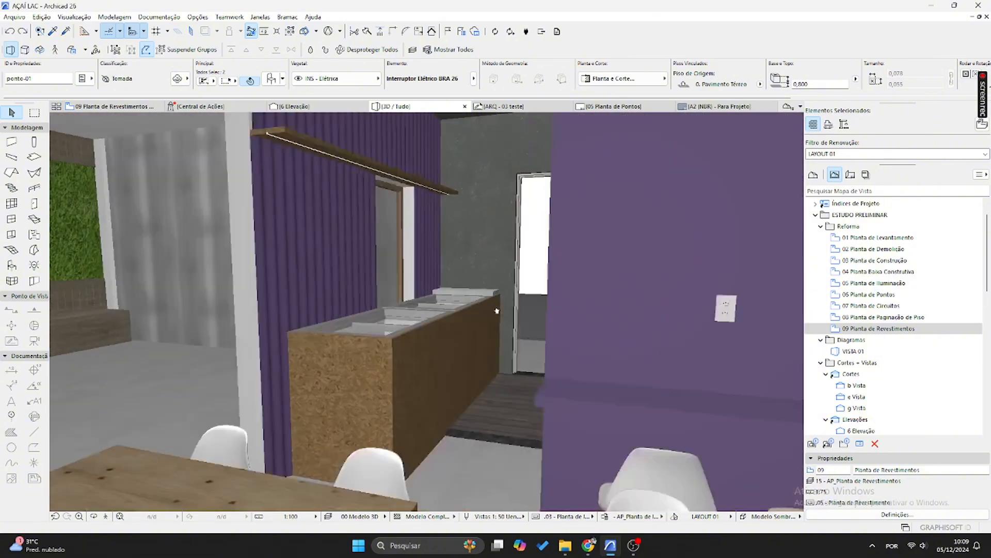
pyautogui.keyDown('shift'); pyautogui.moveTo(495, 307); pyautogui.dragTo(539, 337, button='middle'); pyautogui.keyUp('shift')
pyautogui.click(360, 515)
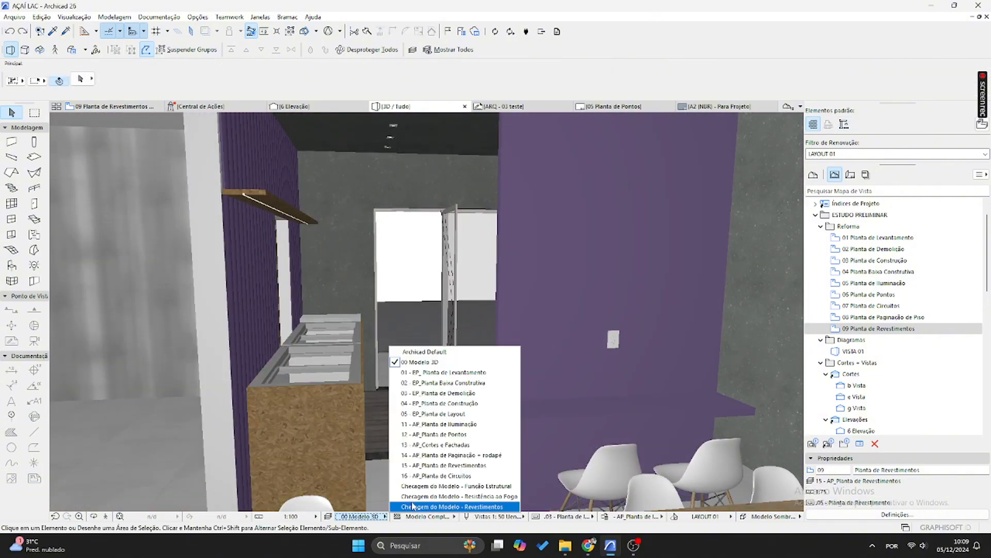
pyautogui.click(480, 465)
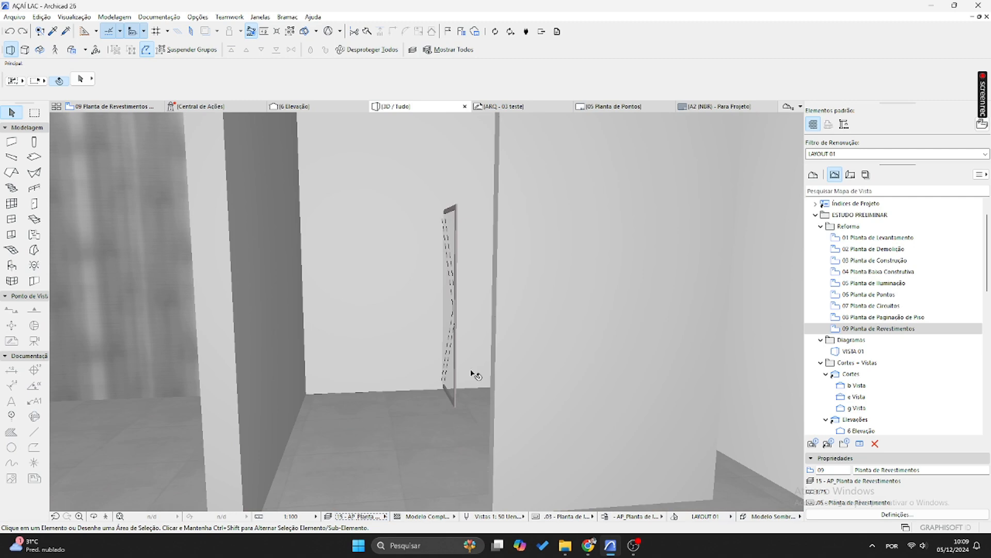
# - Select the rear covering wall in 3D and check its element ID
pyautogui.keyDown('shift'); pyautogui.moveTo(471, 373); pyautogui.dragTo(490, 402, button='middle'); pyautogui.keyUp('shift')
pyautogui.click(443, 301)
pyautogui.keyDown('shift'); pyautogui.moveTo(442, 301); pyautogui.dragTo(535, 205, button='middle'); pyautogui.keyUp('shift')
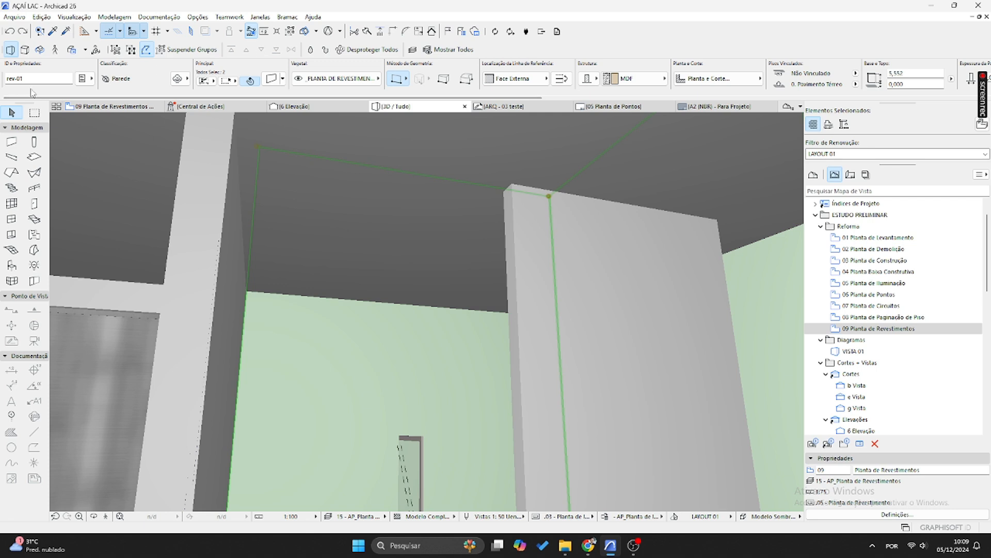
pyautogui.moveTo(28, 81); pyautogui.dragTo(10, 80)
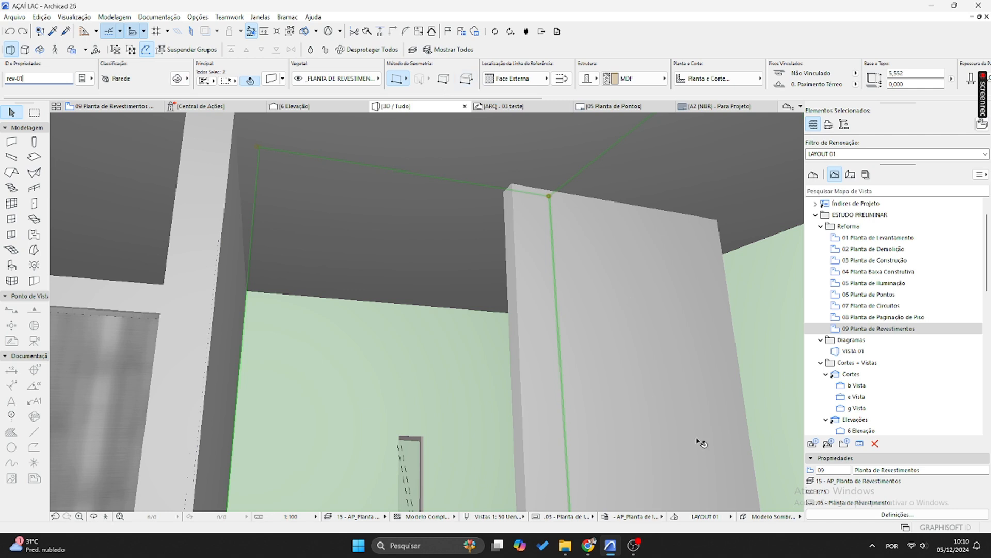
# - Apply the AP_Planta de Revestimentos graphic override to the 3D view
pyautogui.click(639, 515)
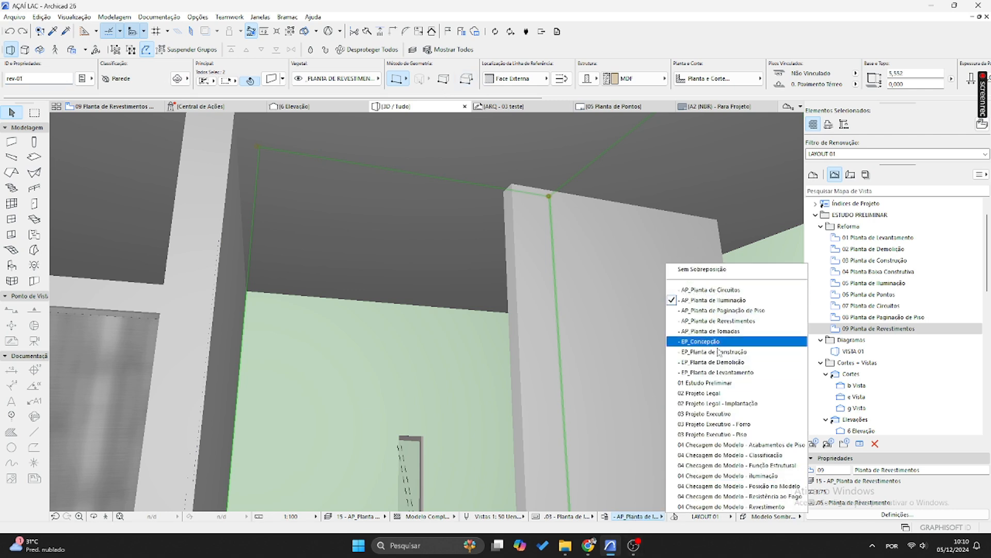
pyautogui.click(721, 322)
pyautogui.keyDown('shift'); pyautogui.moveTo(539, 381); pyautogui.dragTo(407, 333, button='middle'); pyautogui.keyUp('shift')
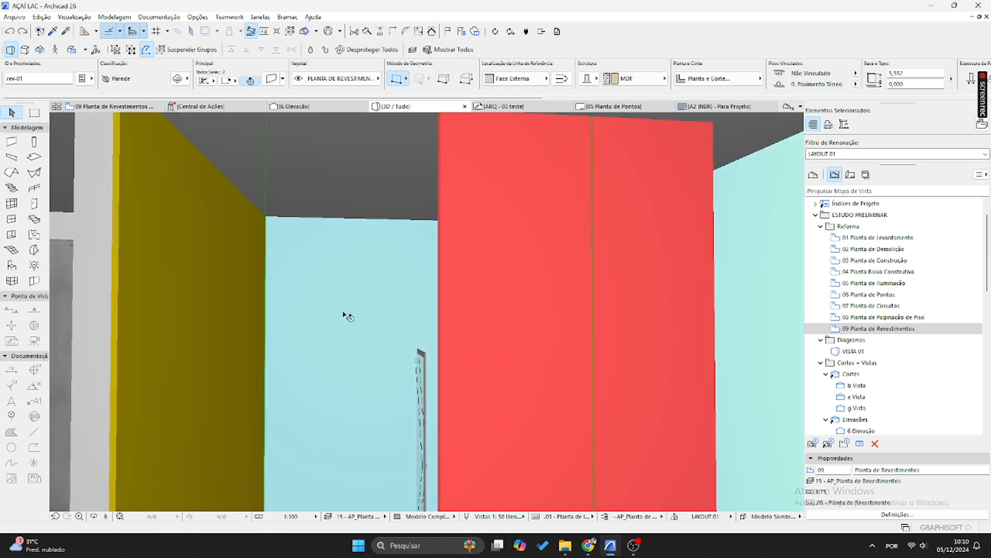
pyautogui.moveTo(345, 314)
pyautogui.keyDown('shift'); pyautogui.mouseDown(button='middle')
pyautogui.moveTo(522, 296)
pyautogui.moveTo(351, 289)
pyautogui.mouseUp(button='middle'); pyautogui.keyUp('shift')
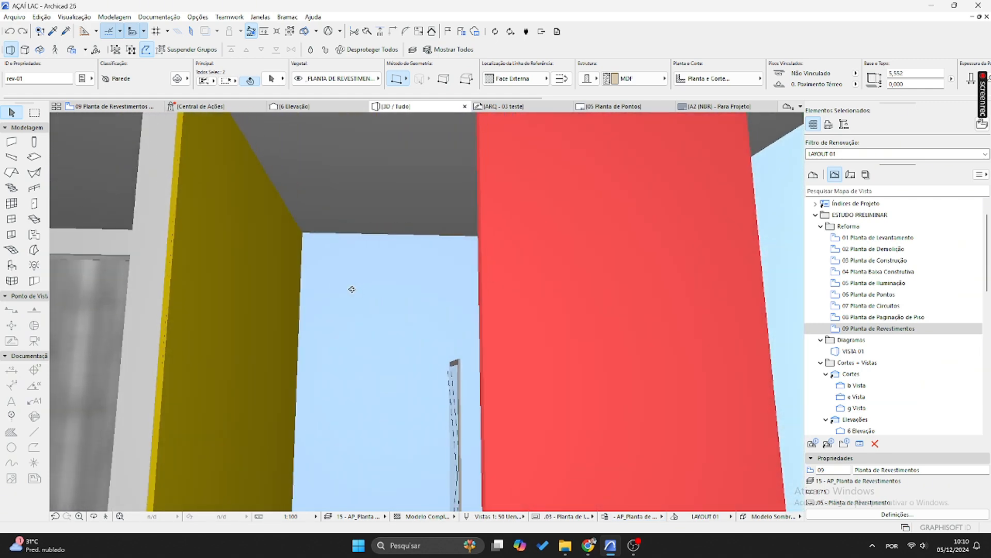
# - Suspend grouping and lower the top of the rear rev-01 covering wall to the ceiling line
pyautogui.keyDown('shift'); pyautogui.moveTo(309, 263); pyautogui.dragTo(311, 187, button='middle'); pyautogui.keyUp('shift')
pyautogui.click(312, 138)
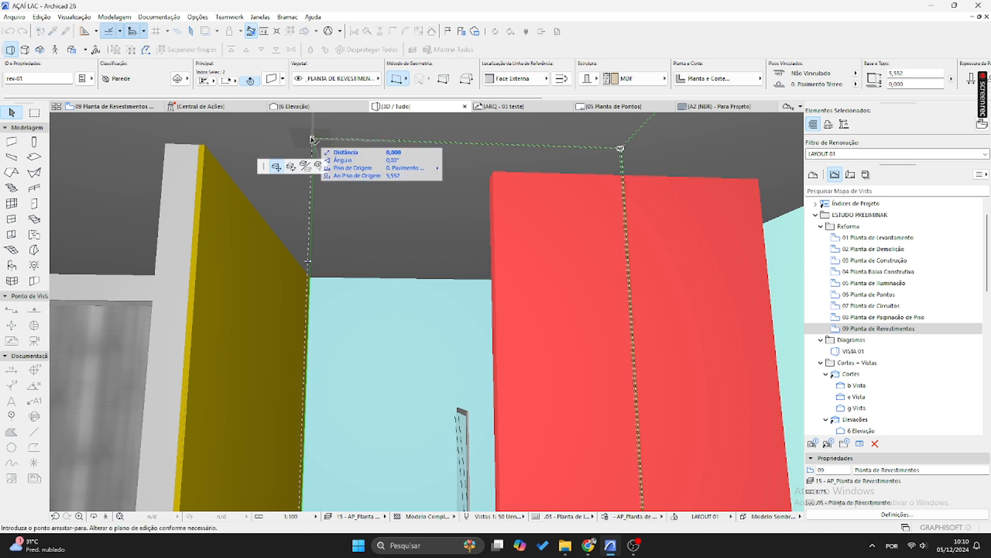
pyautogui.press('Escape')
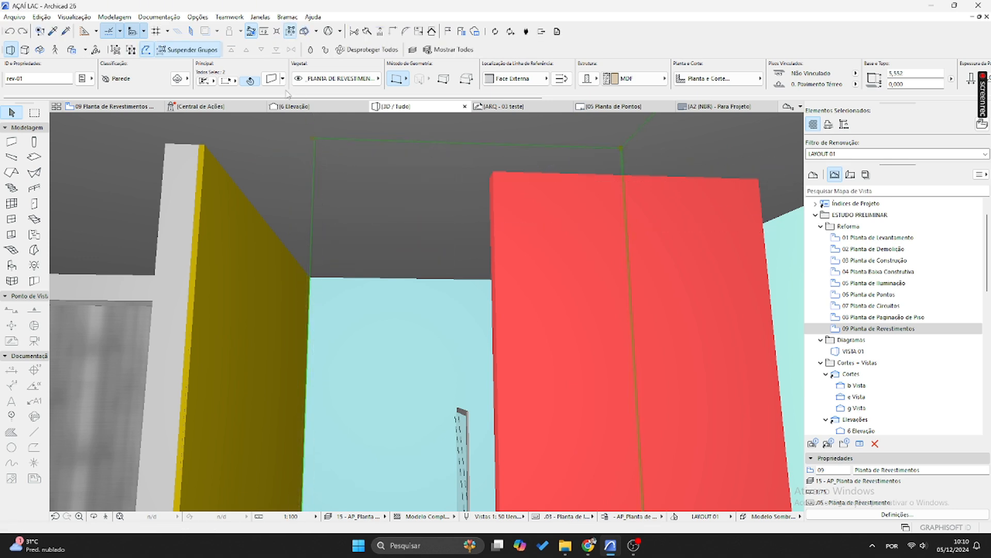
pyautogui.click(312, 138)
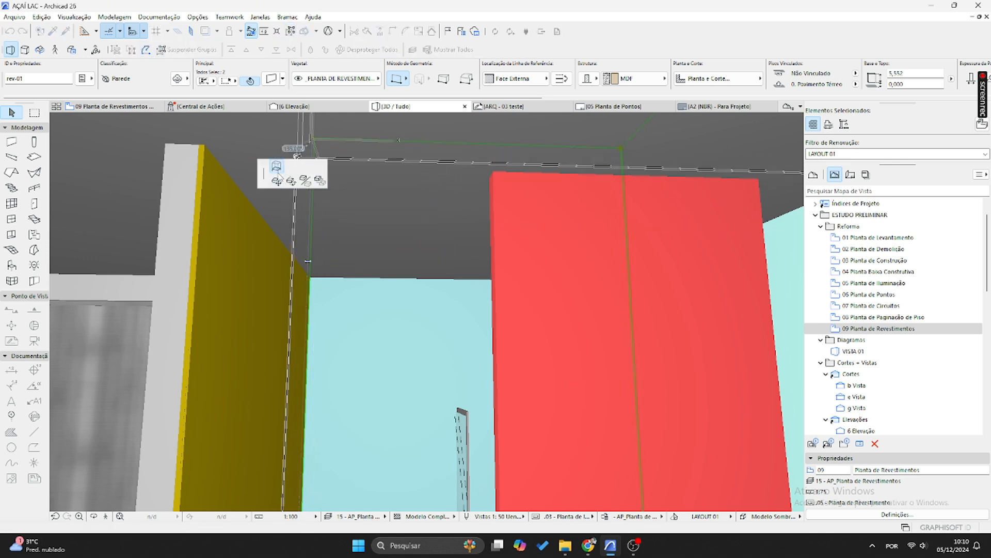
pyautogui.click(309, 276)
# - Lower the top of the yellow rev-02 covering wall to the ceiling corner
pyautogui.click(263, 241)
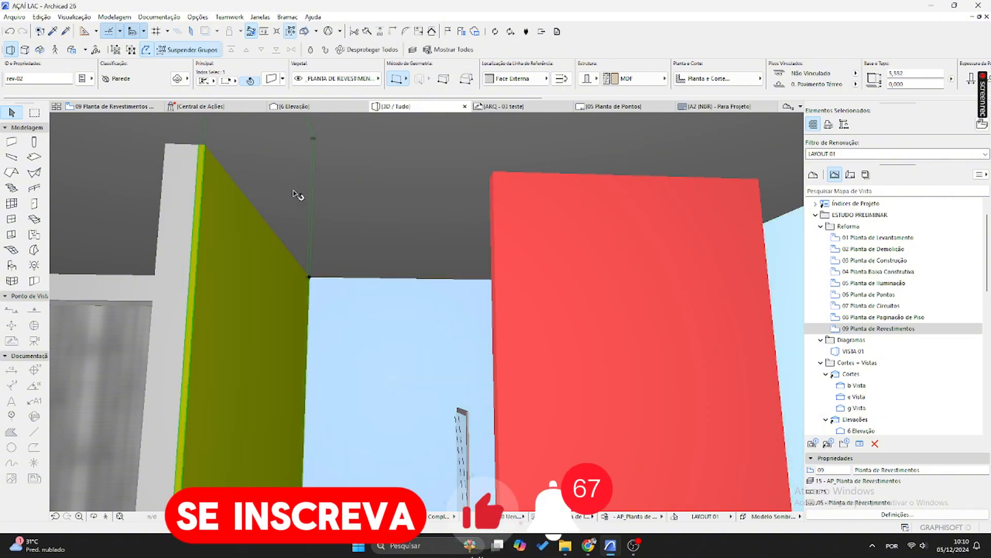
pyautogui.click(312, 138)
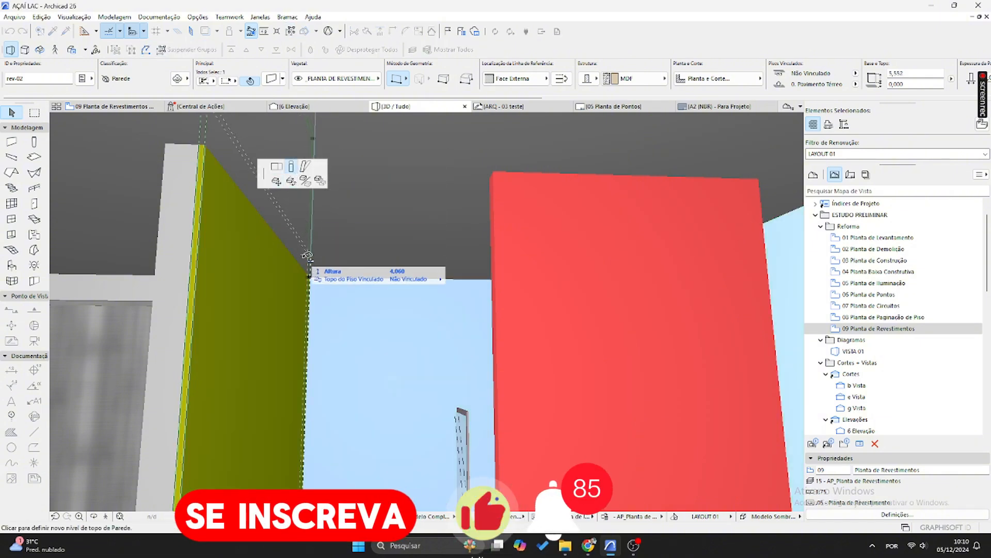
pyautogui.click(311, 277)
pyautogui.scroll(-1, 410, 303)
pyautogui.moveTo(410, 303); pyautogui.dragTo(278, 287, button='middle')
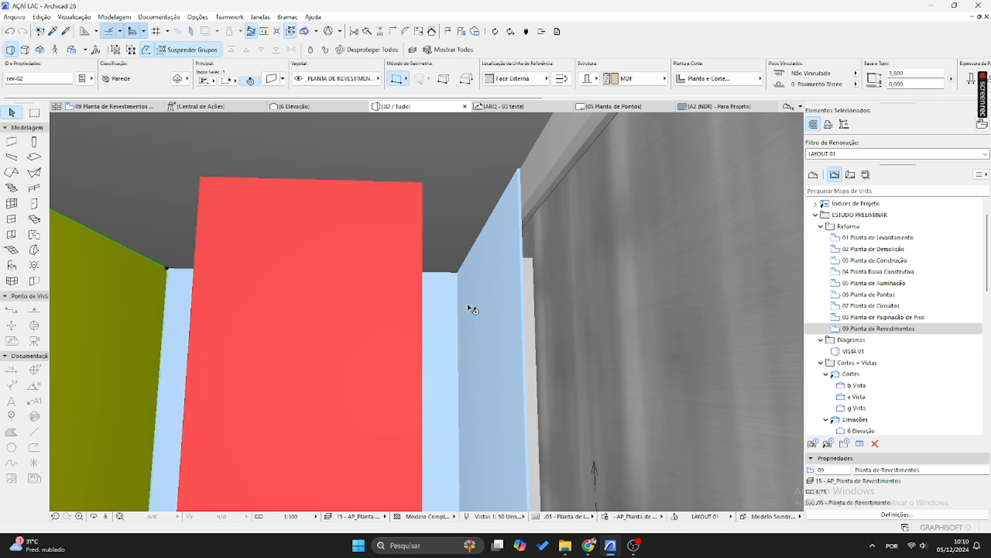
# - Select the four grouped walls of the red rev-03 covering and lower their tops to the visible upper corner
pyautogui.click(470, 305)
pyautogui.click(337, 280)
pyautogui.keyDown('shift'); pyautogui.moveTo(338, 269); pyautogui.dragTo(508, 268, button='middle'); pyautogui.keyUp('shift')
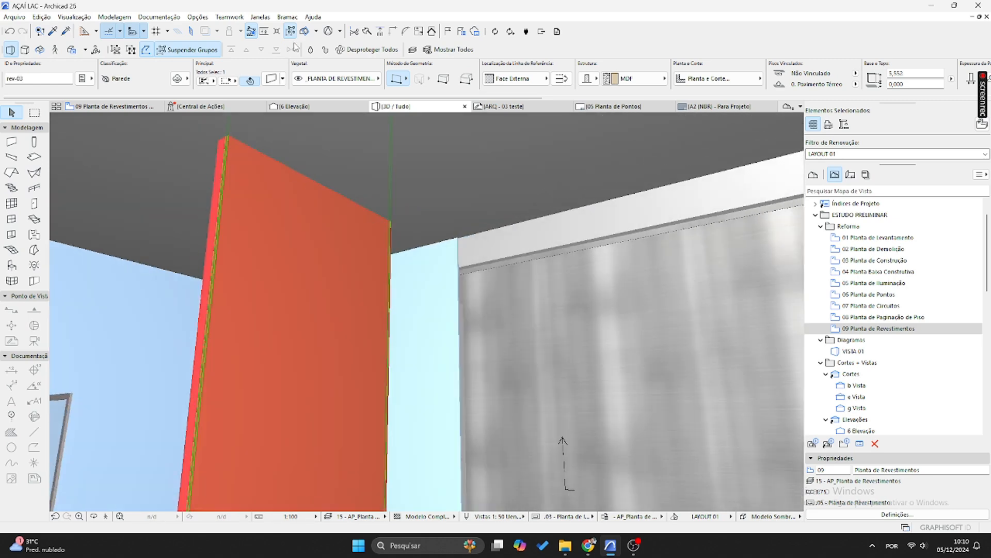
pyautogui.click(291, 32)
pyautogui.moveTo(257, 209); pyautogui.dragTo(307, 242, button='middle')
pyautogui.click(291, 32)
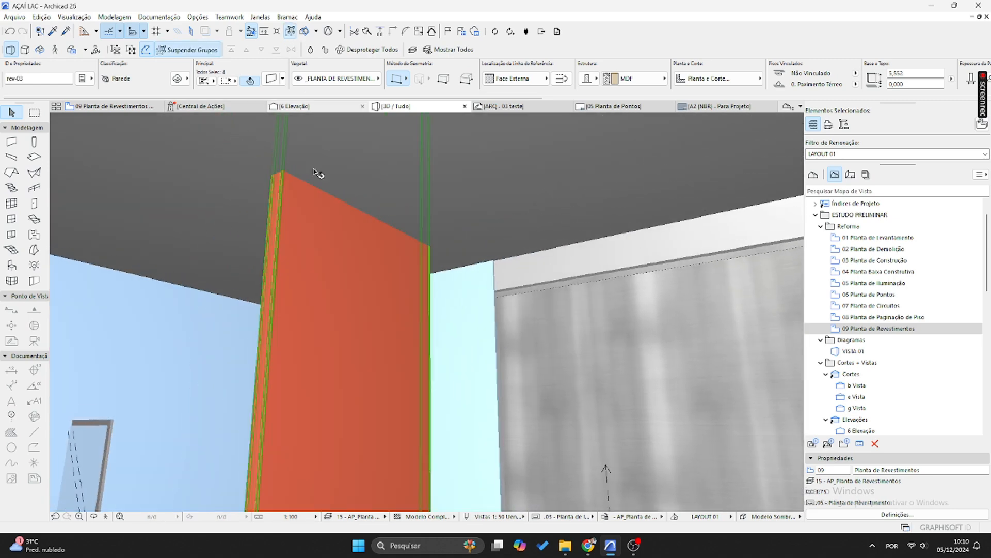
pyautogui.moveTo(319, 172); pyautogui.dragTo(357, 312, button='middle')
pyautogui.click(452, 148)
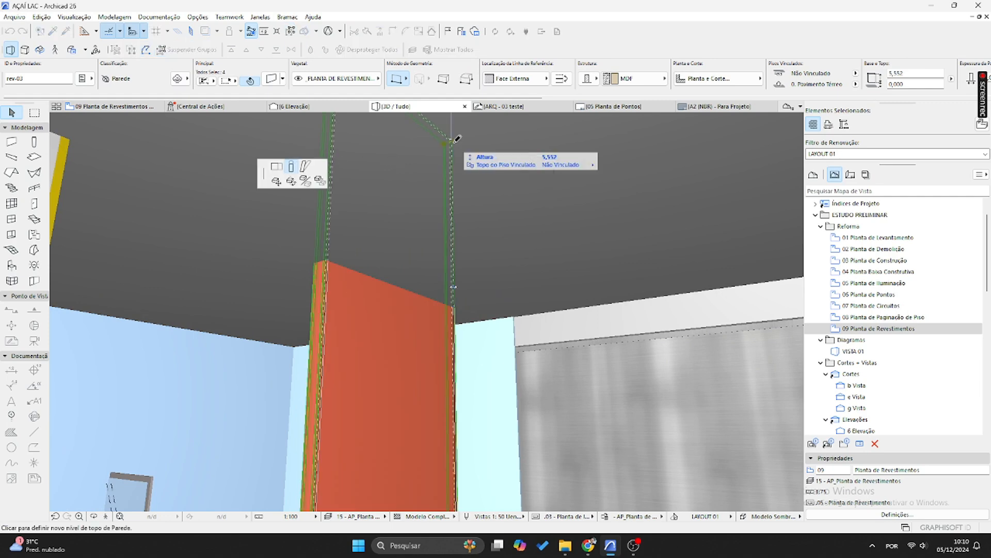
pyautogui.click(454, 307)
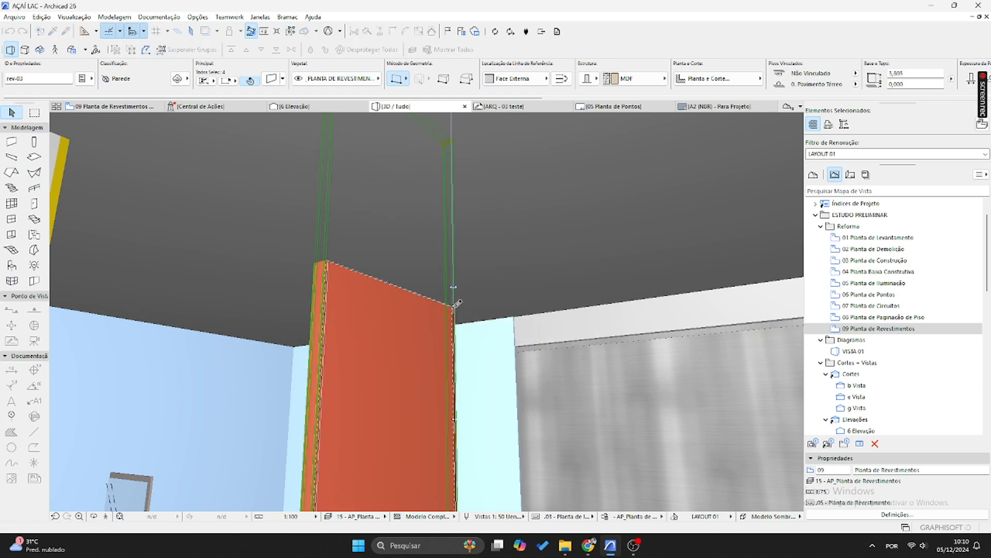
# - Check the blue, yellow and red covering walls in the 3D view and clear the selection
pyautogui.keyDown('shift'); pyautogui.moveTo(463, 367); pyautogui.dragTo(323, 255, button='middle'); pyautogui.keyUp('shift')
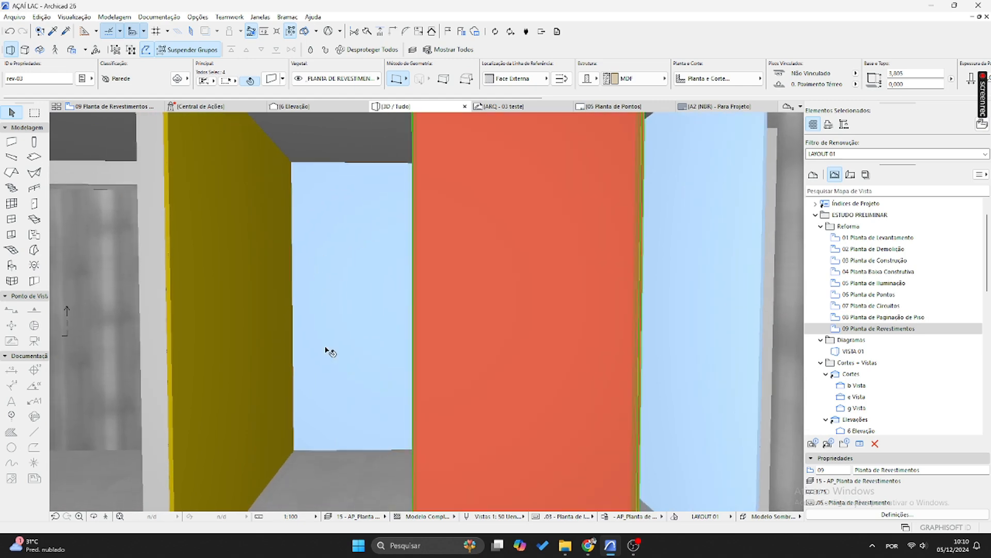
pyautogui.click(346, 417)
pyautogui.click(236, 317)
pyautogui.click(679, 292)
pyautogui.press('Escape')
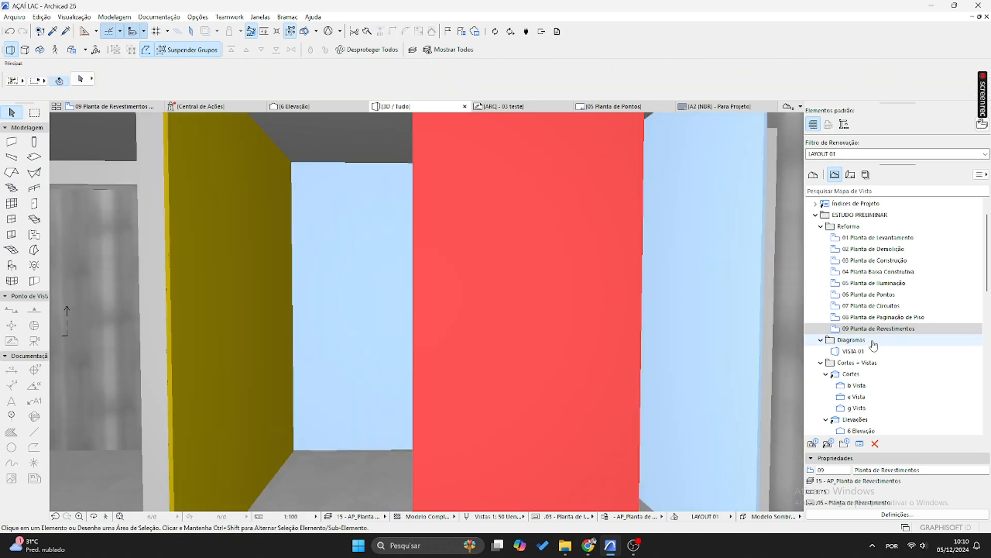
# - Place a rectangular opening in the blue rev-01 covering wall in front of the door
pyautogui.keyDown('shift'); pyautogui.moveTo(337, 308); pyautogui.dragTo(447, 323, button='middle'); pyautogui.keyUp('shift')
pyautogui.scroll(1, 379, 304)
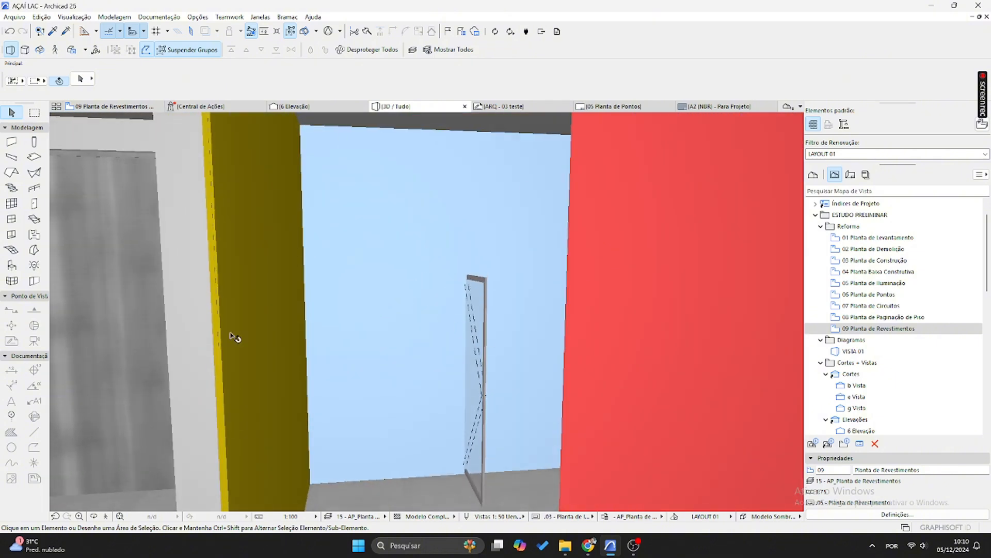
pyautogui.click(13, 234)
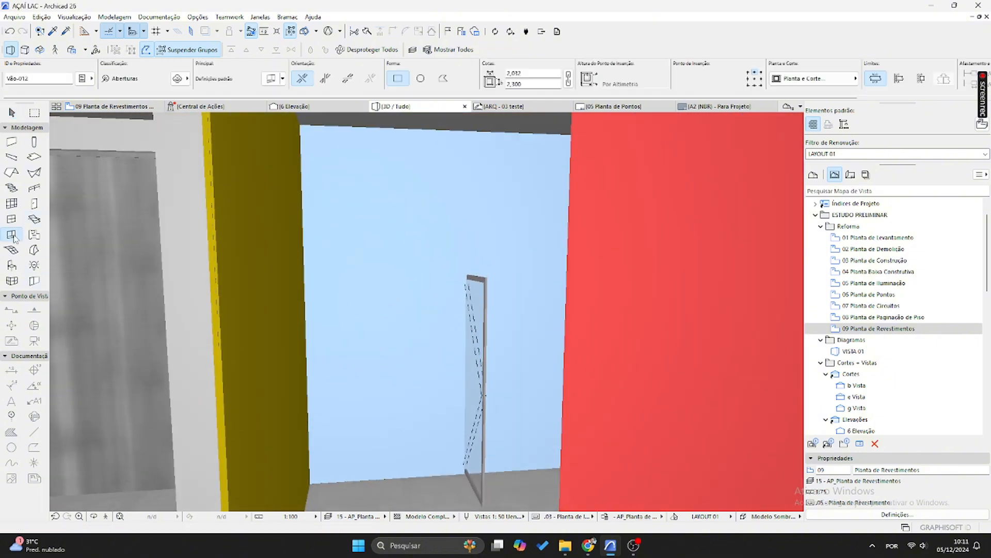
pyautogui.click(485, 249)
pyautogui.press('Escape')
# - Select the new opening and lower its top edge to the top of the door frame, at 2,100 m
pyautogui.click(473, 250)
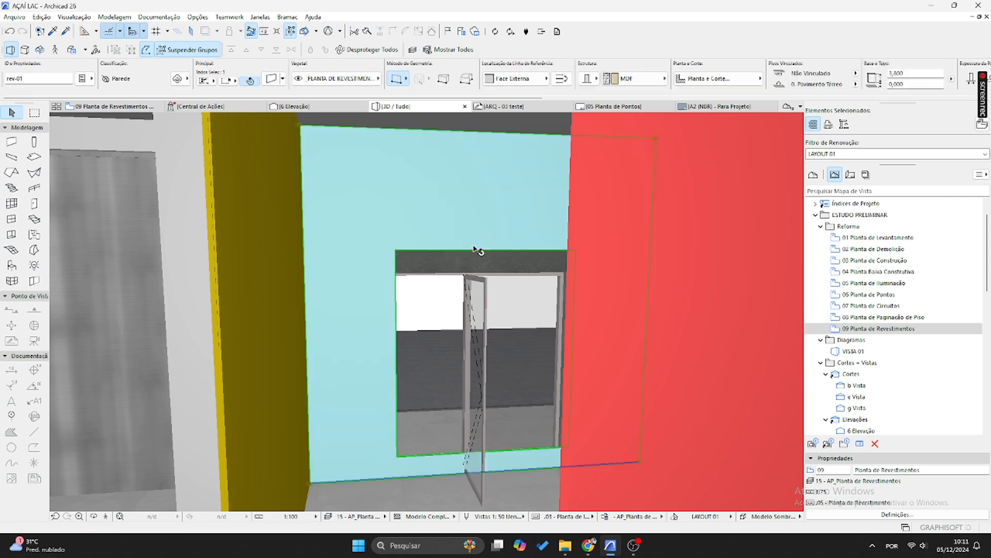
pyautogui.scroll(2, 474, 245)
pyautogui.click(463, 252)
pyautogui.press('Escape')
pyautogui.press('Escape')
pyautogui.click(465, 253)
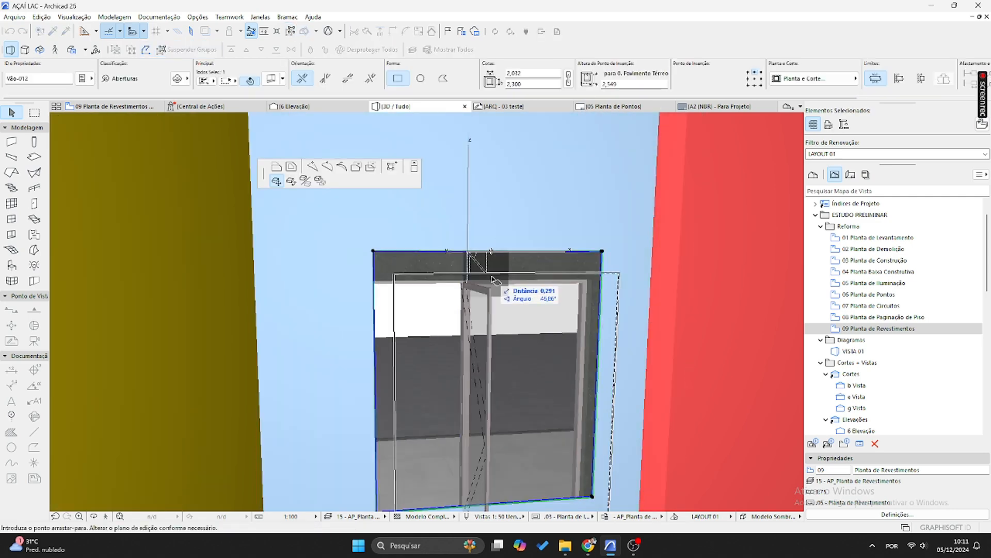
pyautogui.click(279, 167)
pyautogui.click(554, 280)
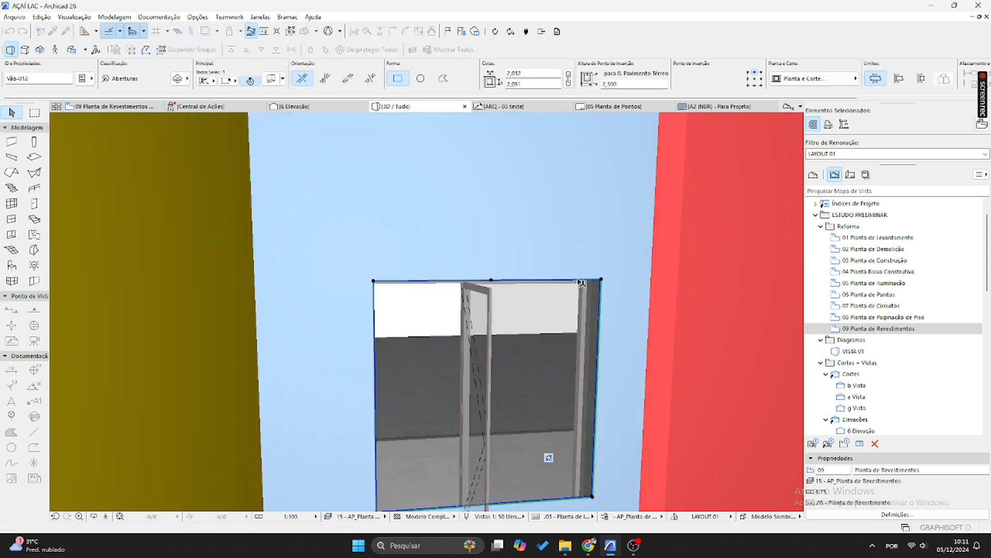
# - Adjust the opening's side edges to the door frame for an overall width of 2,012 m
pyautogui.click(601, 300)
pyautogui.scroll(2, 592, 304)
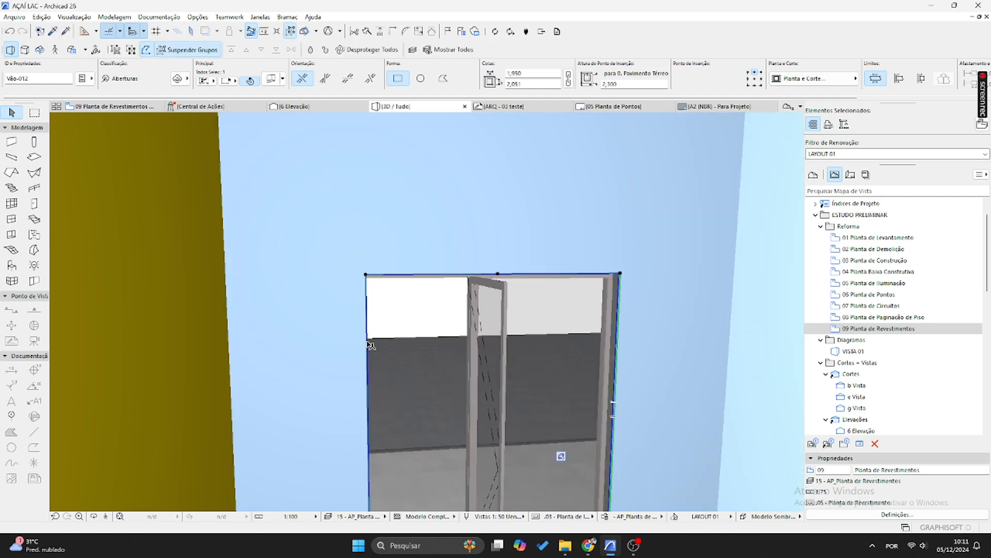
pyautogui.click(358, 331)
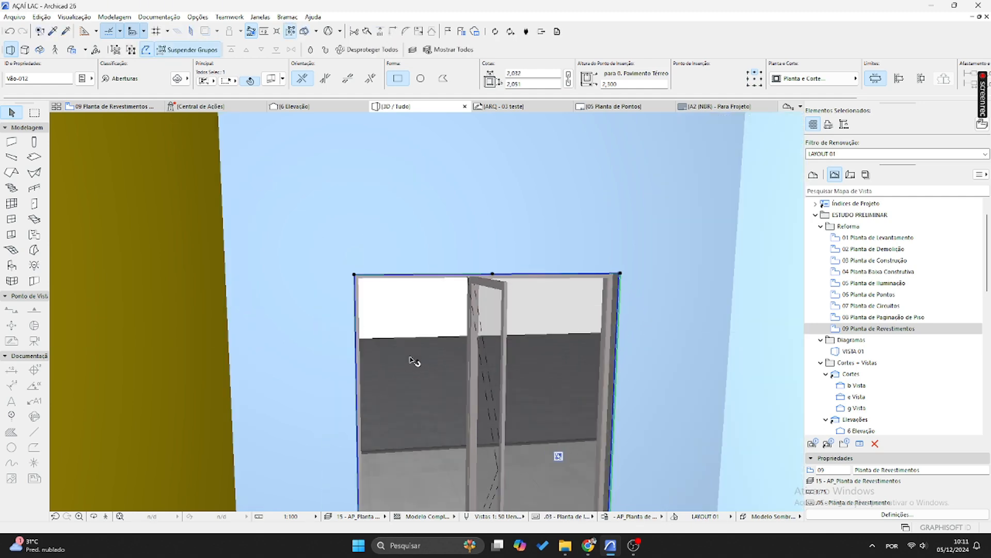
# - Extend the opening's bottom edge down to the floor and deselect it
pyautogui.moveTo(414, 361); pyautogui.dragTo(365, 322, button='middle')
pyautogui.click(337, 317)
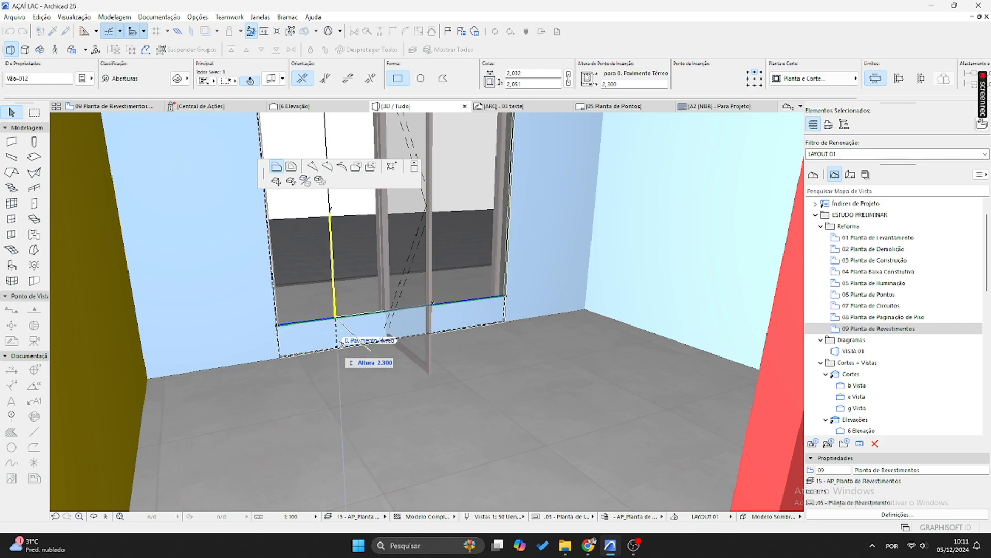
pyautogui.click(339, 347)
pyautogui.press('Escape')
# - Open the Tabela de Revestimentos schedule and check the classification criterion in its scheme settings
pyautogui.scroll(-2, 349, 327)
pyautogui.scroll(-2, 349, 327)
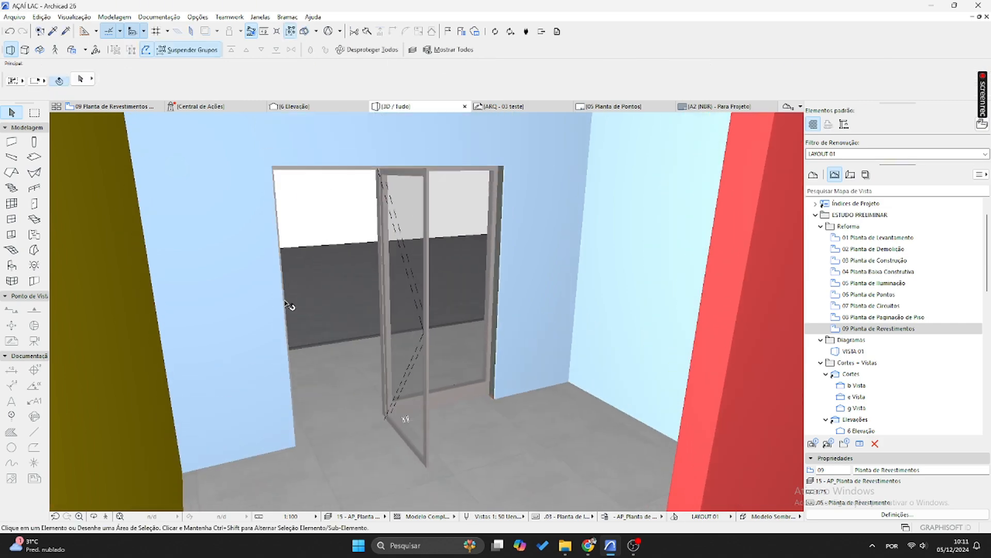
pyautogui.keyDown('shift'); pyautogui.moveTo(288, 305); pyautogui.dragTo(388, 347, button='middle'); pyautogui.keyUp('shift')
pyautogui.scroll(-10, 852, 310)
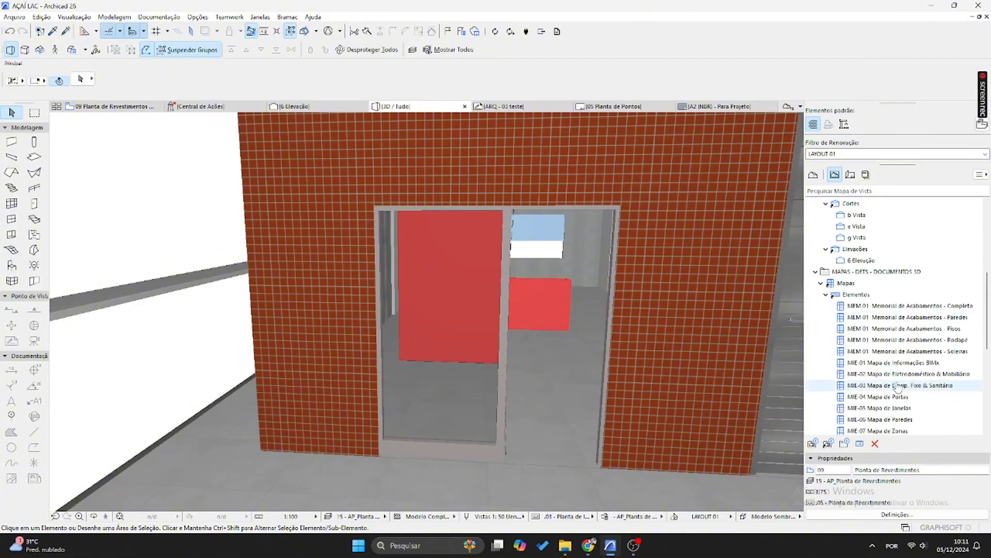
pyautogui.click(891, 397)
pyautogui.doubleClick(892, 397)
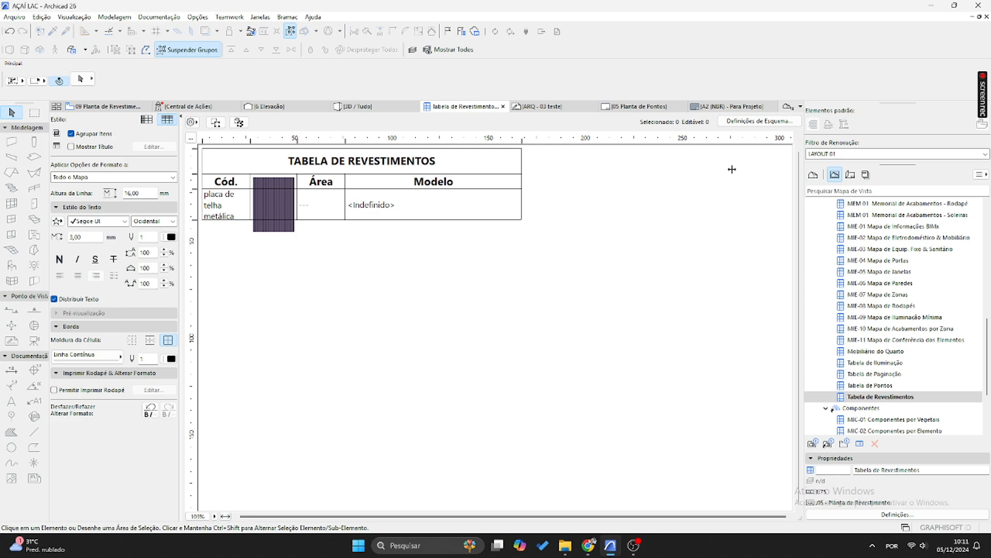
pyautogui.click(768, 123)
pyautogui.click(586, 241)
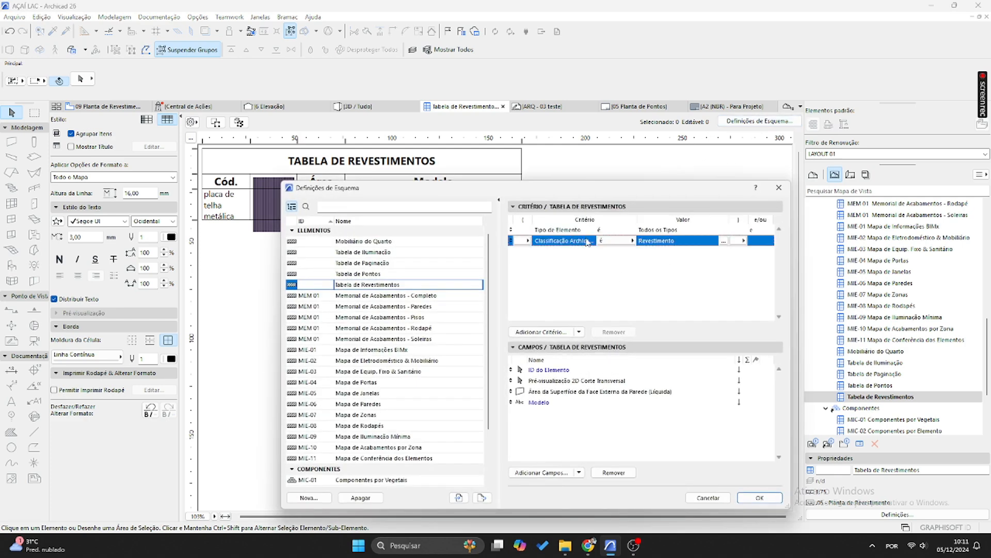
pyautogui.click(757, 498)
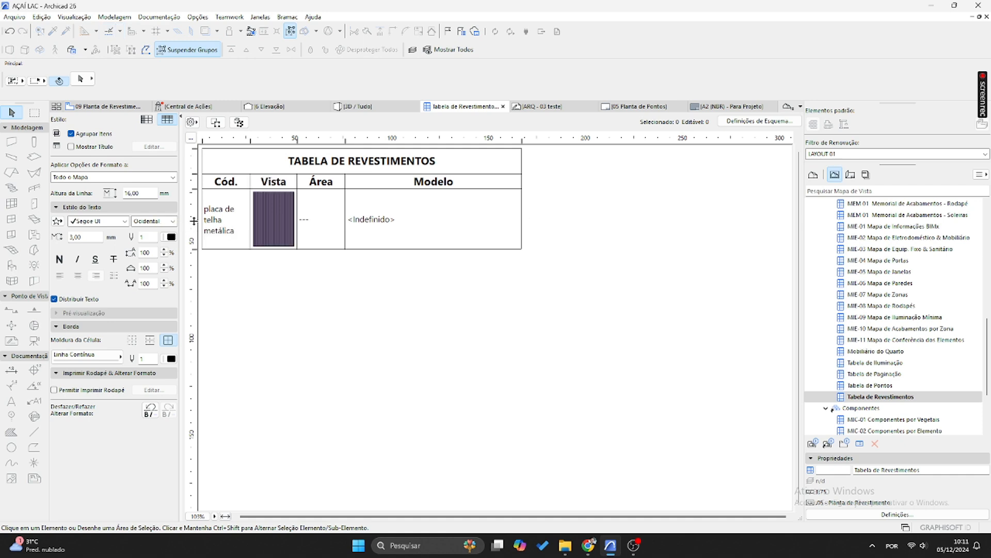
# - Enter "adasdas" as the Modelo of the placa de telha metálica row in the Tabela de Revestimentos
pyautogui.click(224, 228)
pyautogui.click(270, 292)
pyautogui.click(265, 218)
pyautogui.click(328, 238)
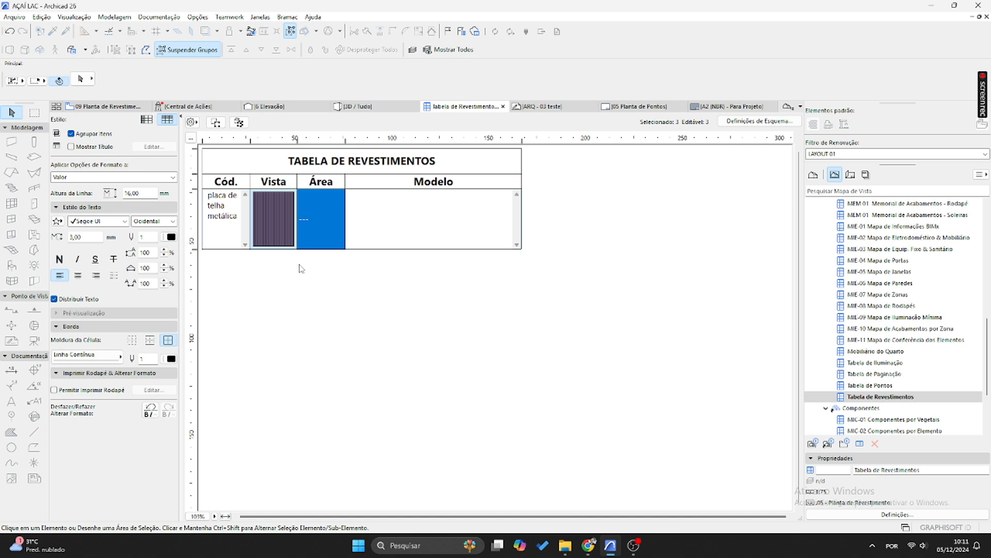
pyautogui.click(288, 217)
pyautogui.click(301, 235)
pyautogui.click(406, 233)
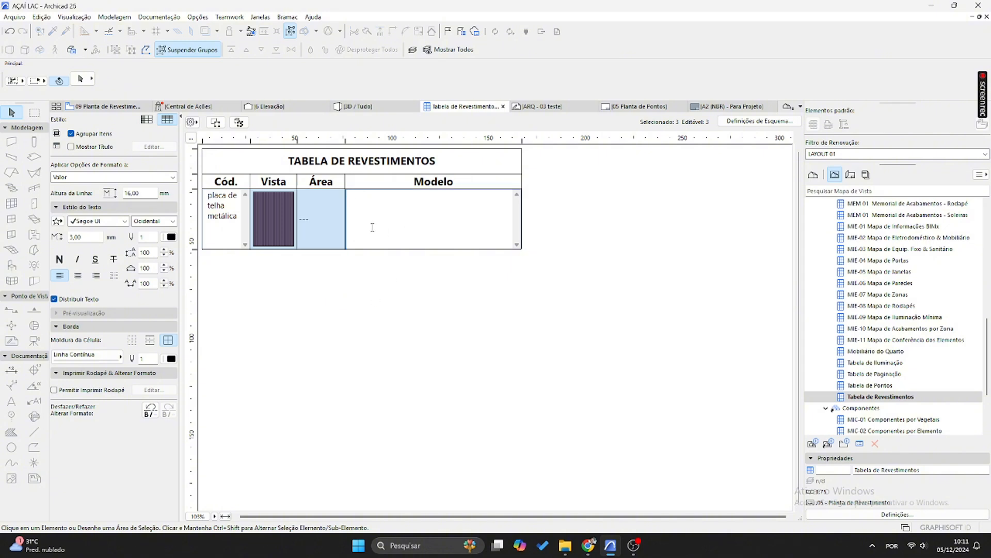
pyautogui.press('Return')
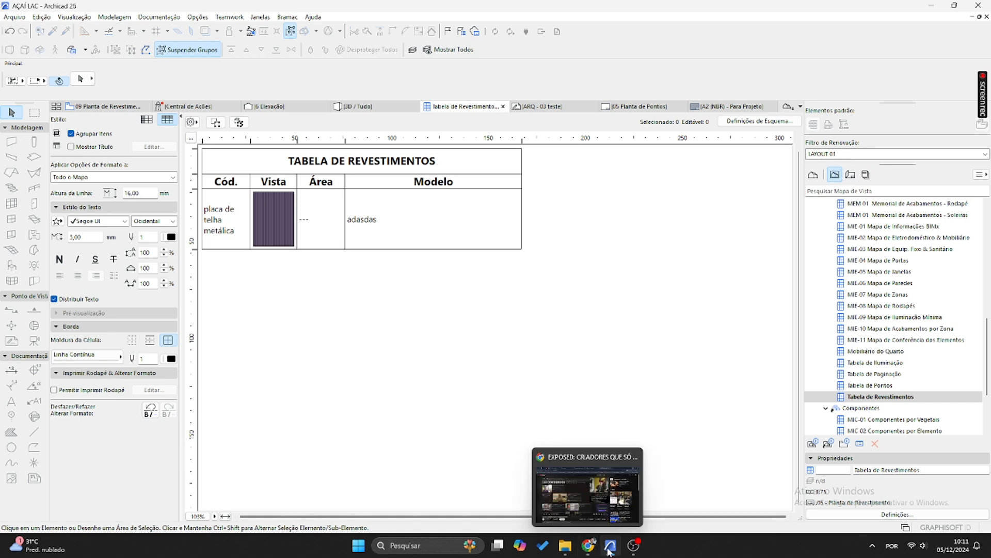
# - Select the rev-02 covering wall in the 09 Planta de Revestimentos and look over its properties
pyautogui.click(103, 106)
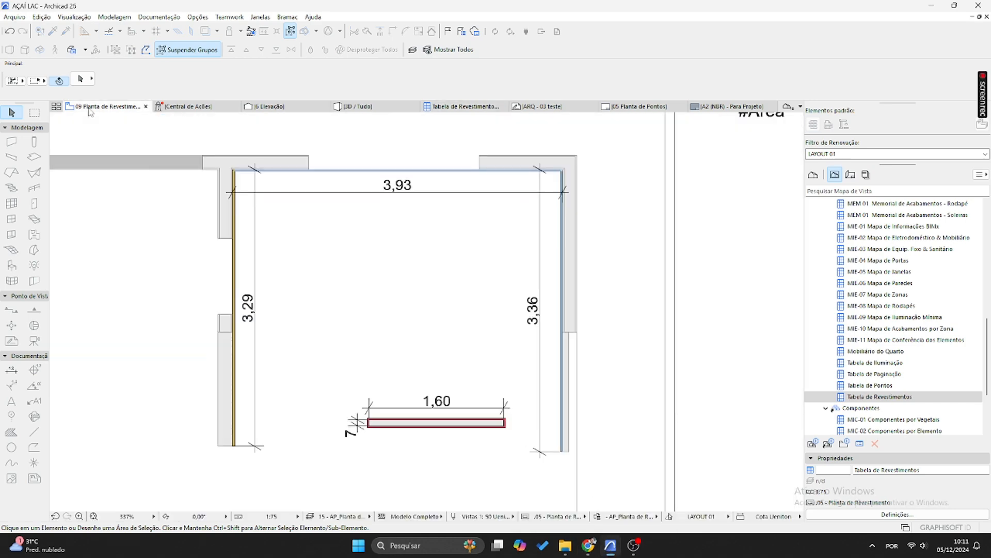
pyautogui.scroll(5, 236, 243)
pyautogui.click(236, 243)
pyautogui.click(83, 78)
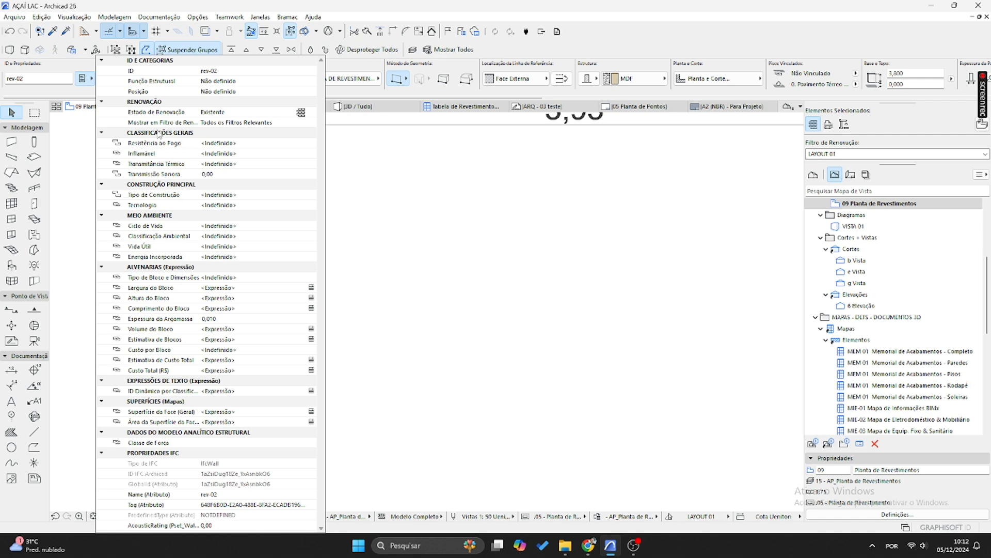
pyautogui.press('Escape')
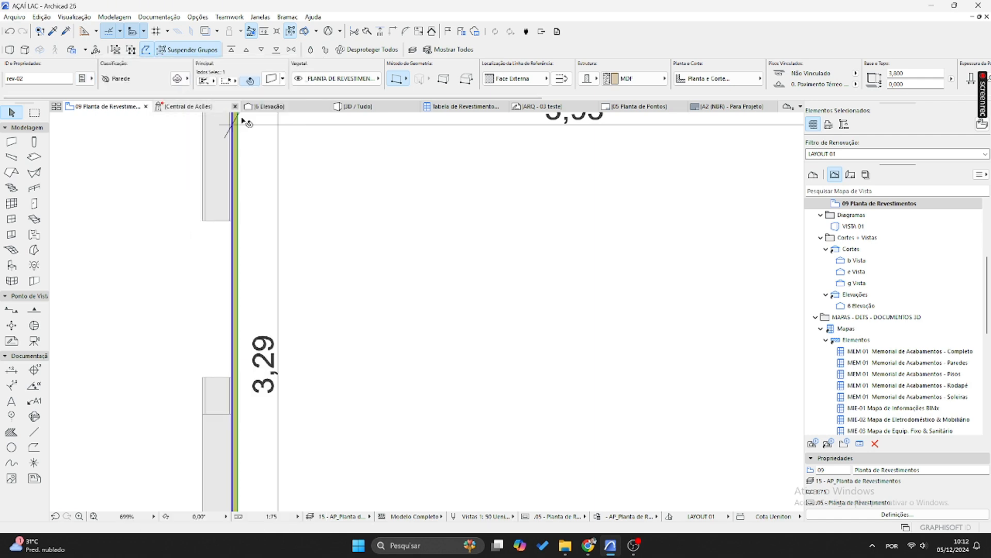
# - Add the other room coverings and the rev-03 covering around the 1,60 m wall to the selection, and classify them all as Revestimento
pyautogui.scroll(-4, 247, 207)
pyautogui.scroll(2, 238, 181)
pyautogui.keyDown('shift'); pyautogui.click(228, 164); pyautogui.keyUp('shift')
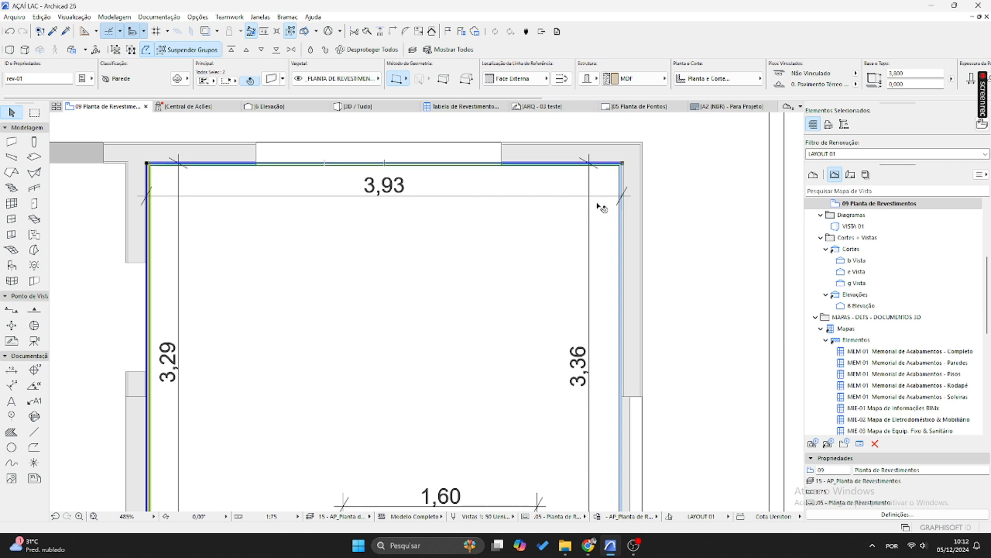
pyautogui.keyDown('shift'); pyautogui.click(620, 216); pyautogui.keyUp('shift')
pyautogui.moveTo(565, 352); pyautogui.dragTo(540, 146, button='middle')
pyautogui.scroll(2, 464, 308)
pyautogui.click(371, 324)
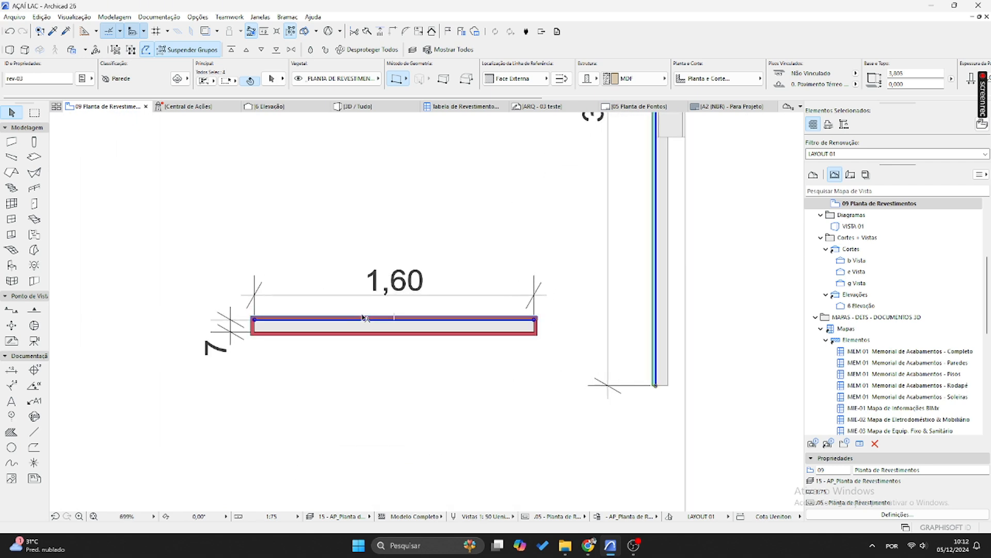
pyautogui.scroll(-3, 262, 204)
pyautogui.moveTo(264, 204); pyautogui.dragTo(338, 295, button='middle')
pyautogui.scroll(-1, 339, 294)
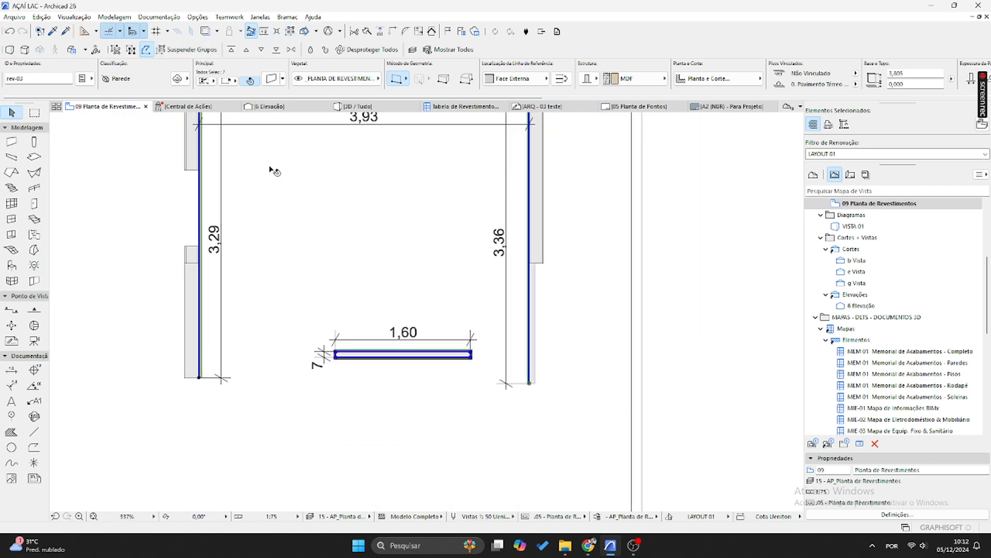
pyautogui.moveTo(269, 178); pyautogui.dragTo(309, 271, button='middle')
pyautogui.scroll(3, 308, 270)
pyautogui.scroll(1, 283, 279)
pyautogui.click(179, 80)
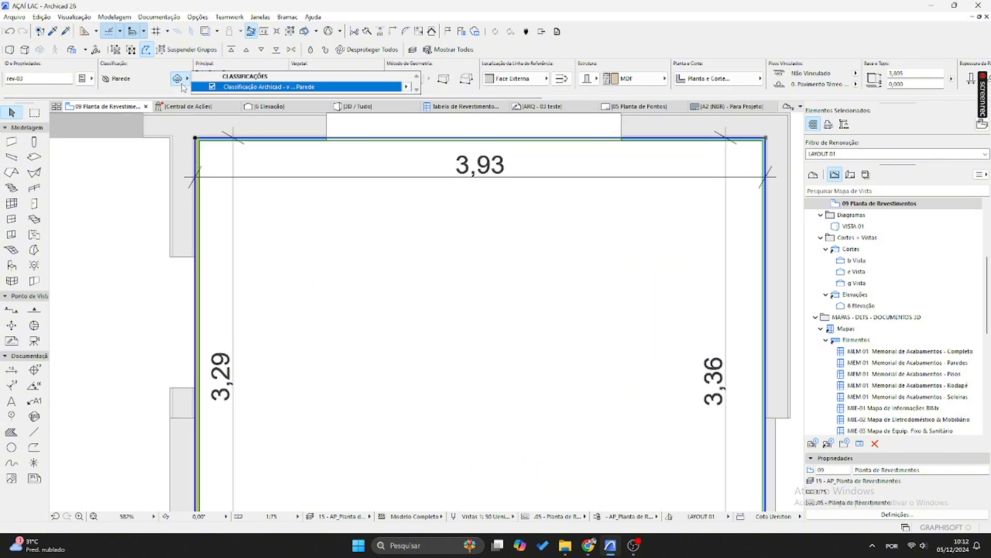
pyautogui.click(406, 86)
pyautogui.write('revest')
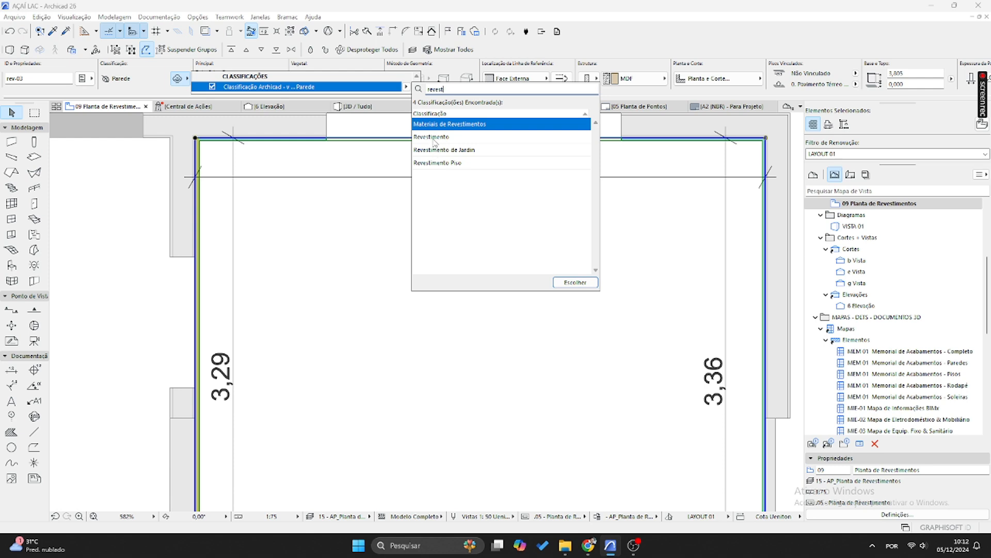
pyautogui.click(432, 137)
pyautogui.click(575, 282)
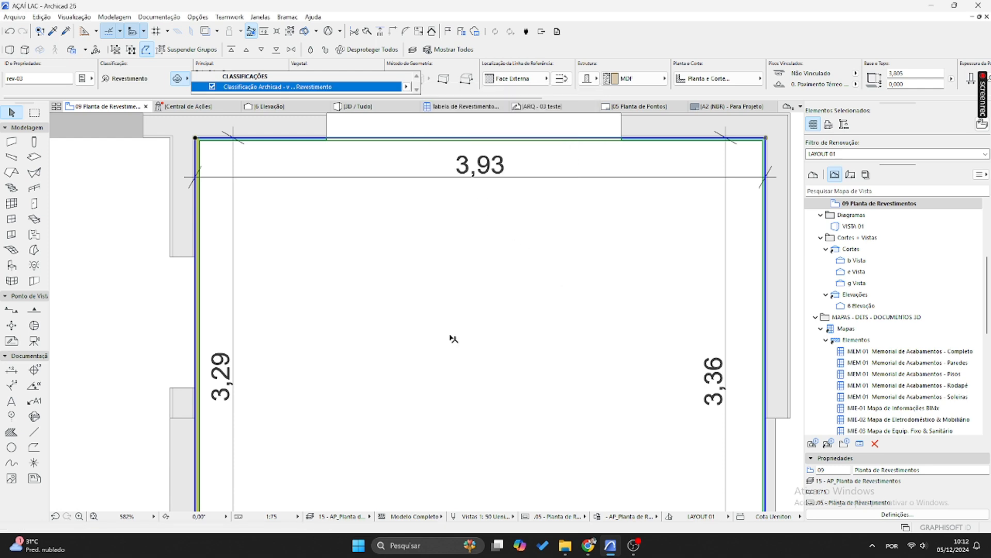
pyautogui.click(425, 253)
# - Fit the Tabela de Revestimentos to the window width and examine the Vista preview of each covering row
pyautogui.click(461, 106)
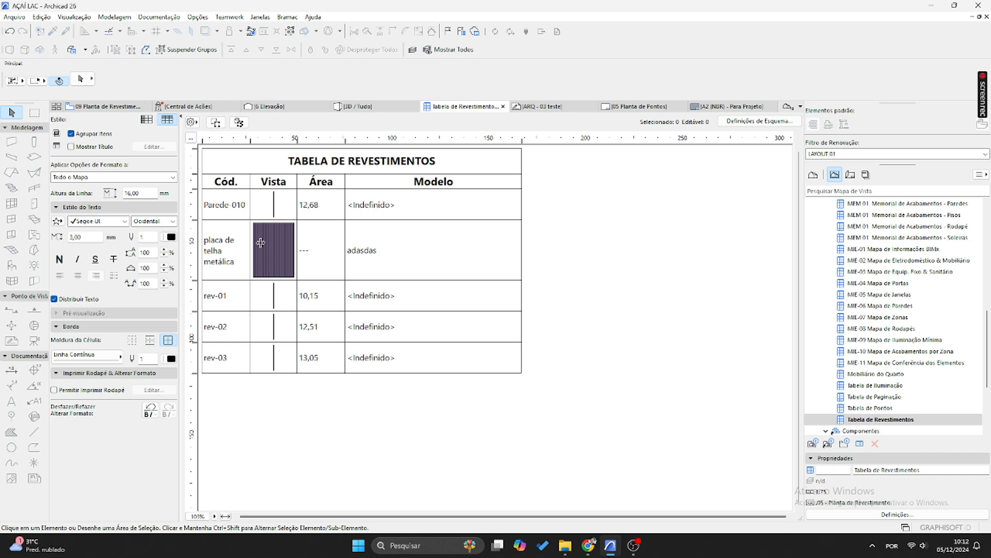
pyautogui.click(271, 306)
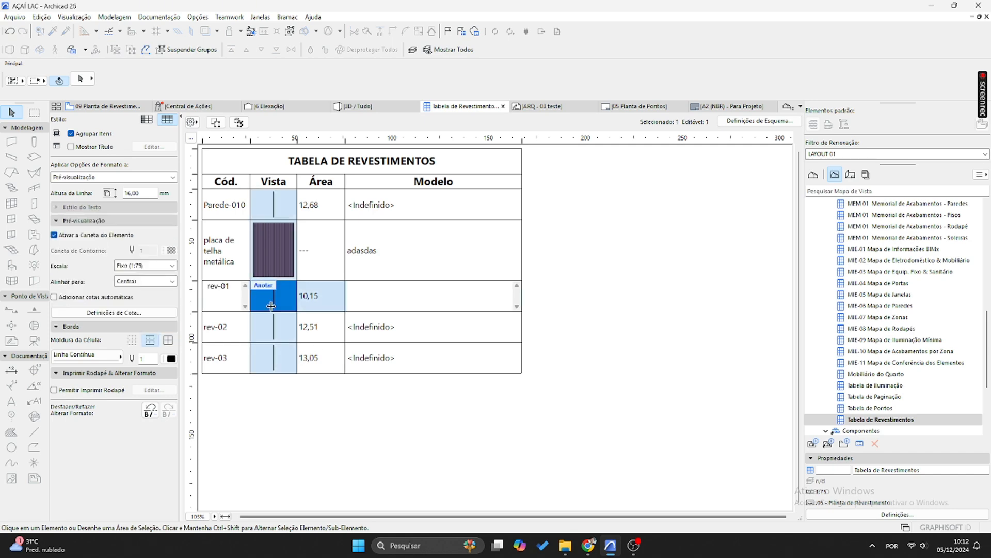
pyautogui.click(225, 516)
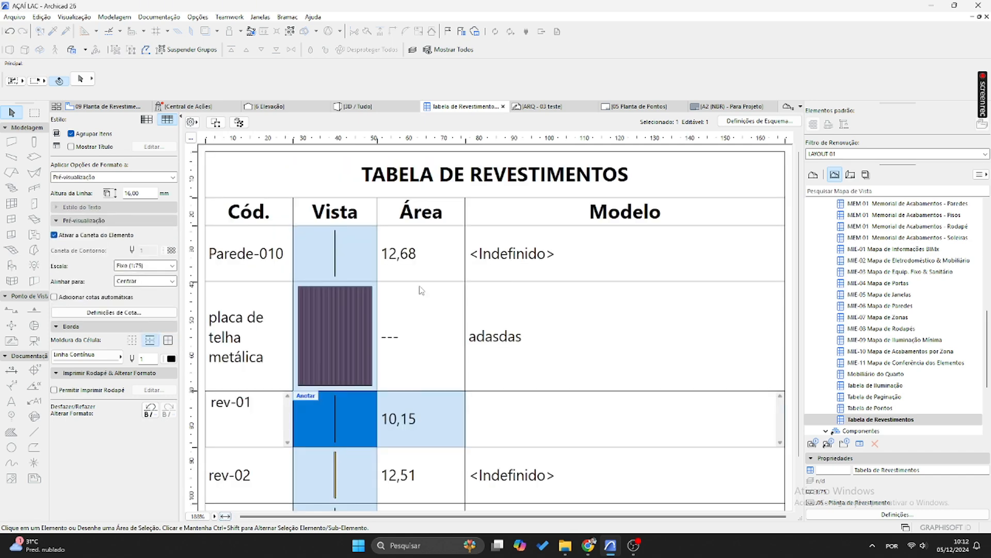
pyautogui.scroll(-1, 331, 418)
pyautogui.click(331, 424)
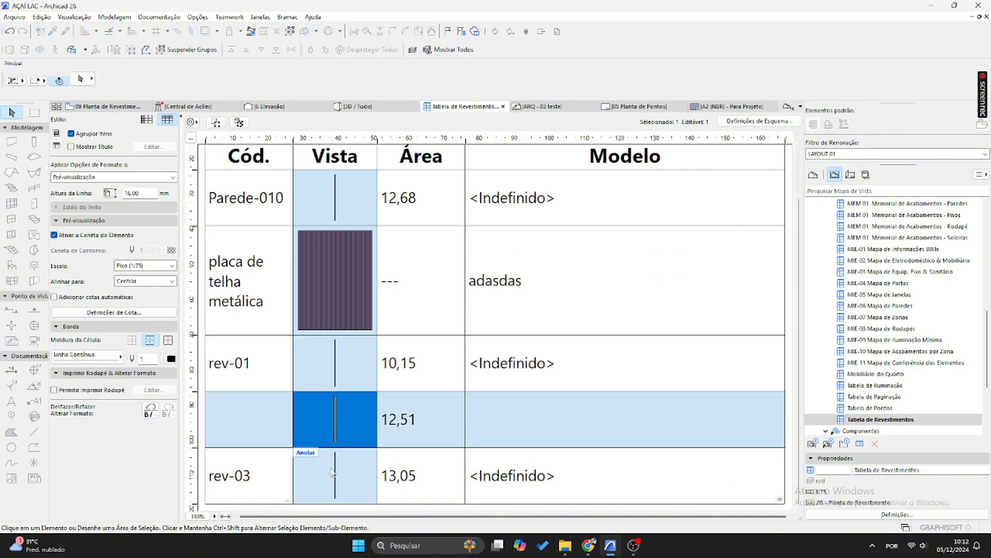
pyautogui.press('Down')
pyautogui.press('Up')
pyautogui.press('Up')
pyautogui.click(333, 193)
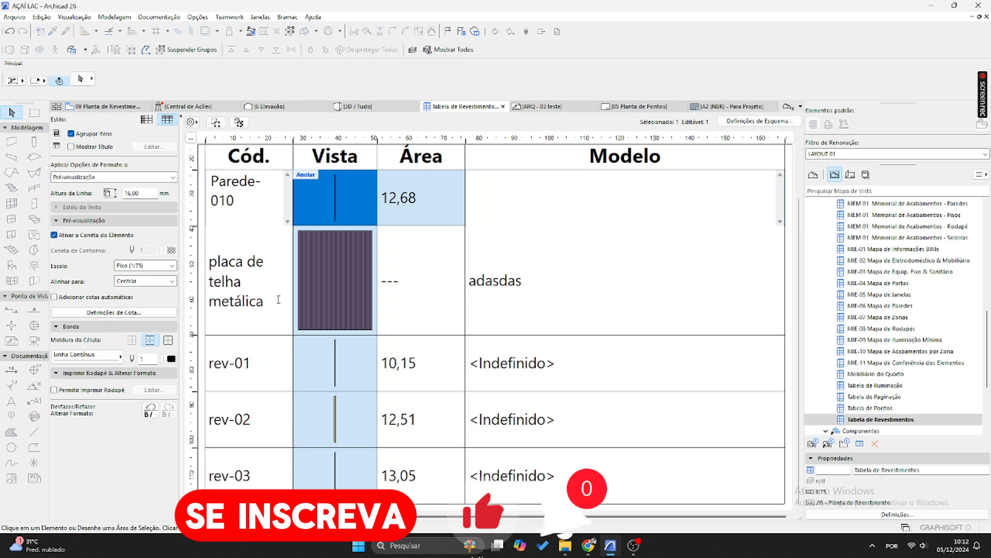
pyautogui.click(326, 290)
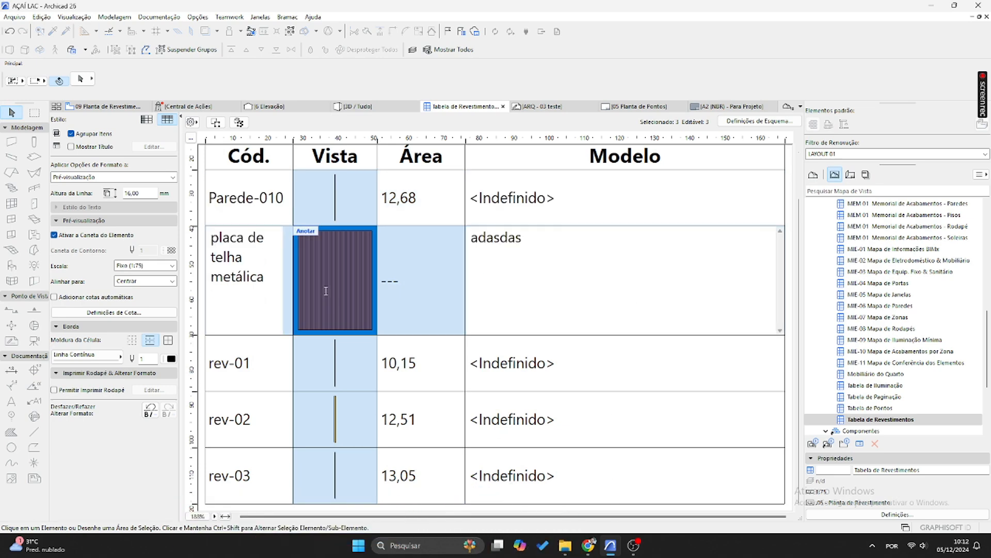
pyautogui.click(242, 282)
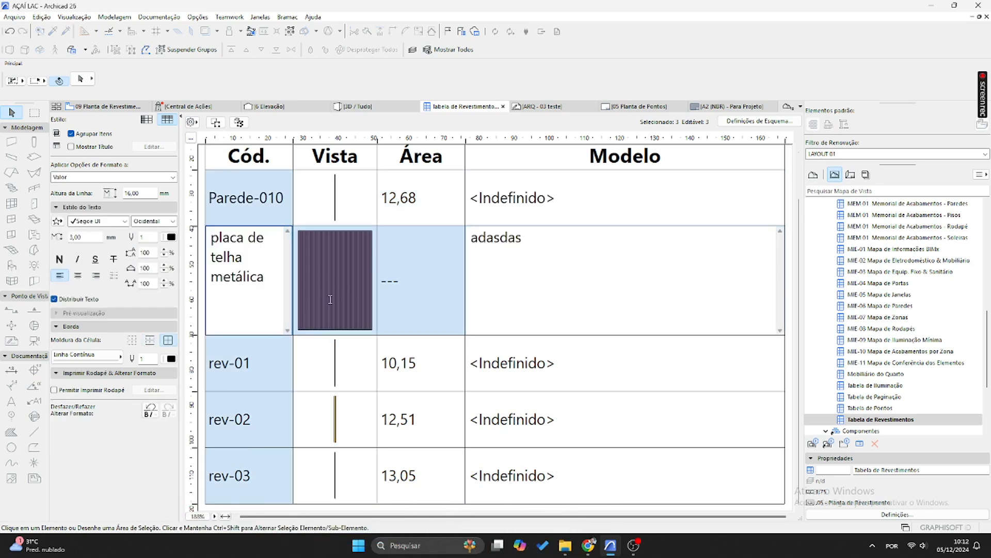
pyautogui.click(351, 366)
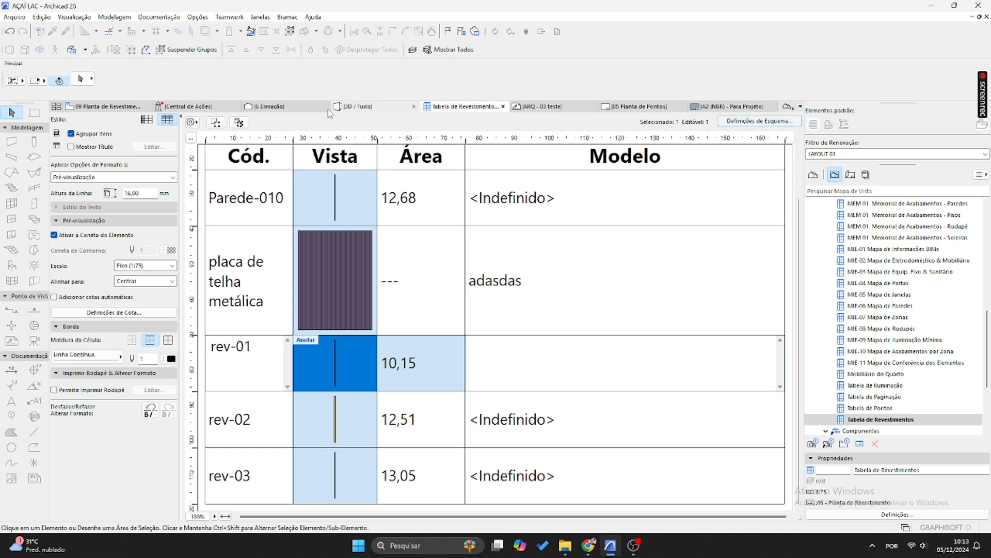
# - View the Planta de Revestimentos and the 05 Planta de Pontos layout, and return to the Tabela de Revestimentos
pyautogui.click(105, 106)
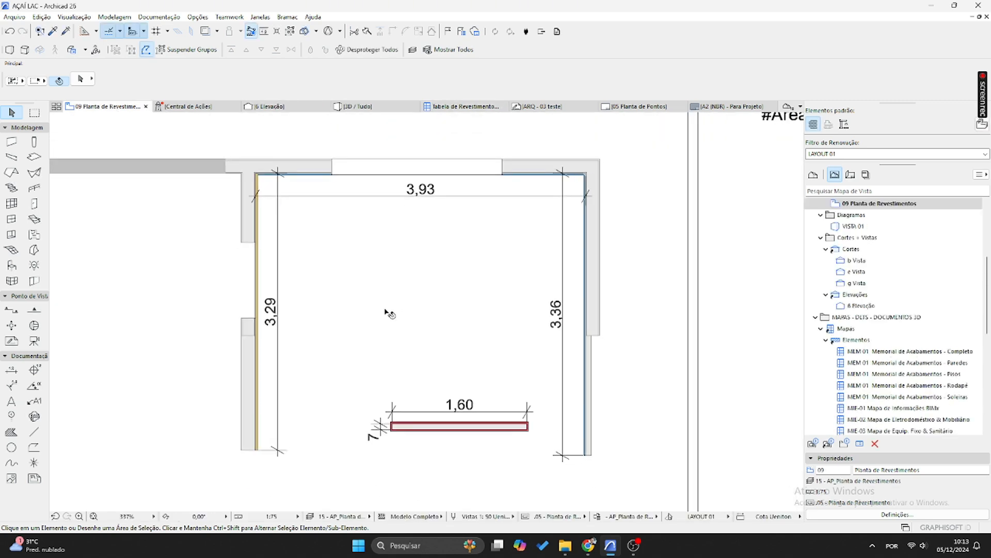
pyautogui.click(621, 110)
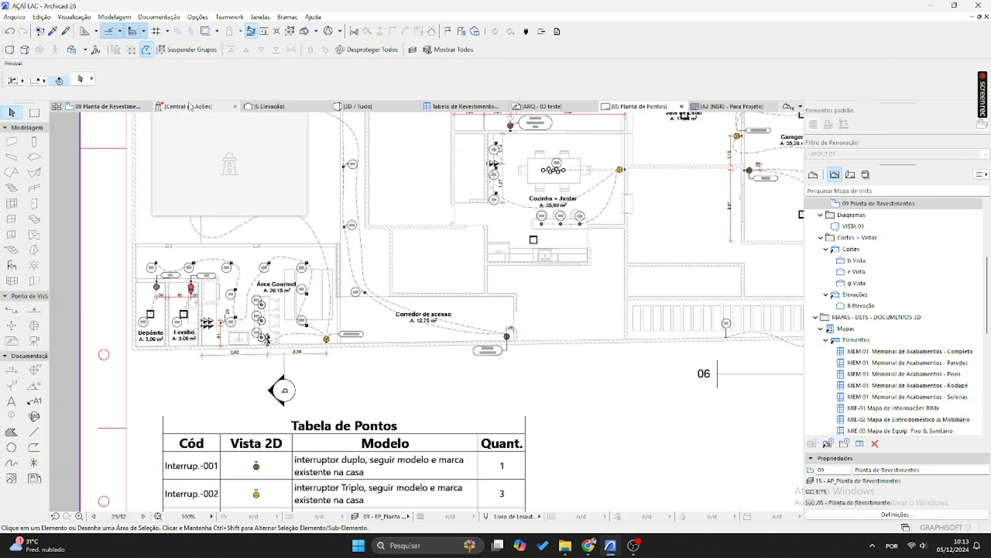
pyautogui.click(217, 107)
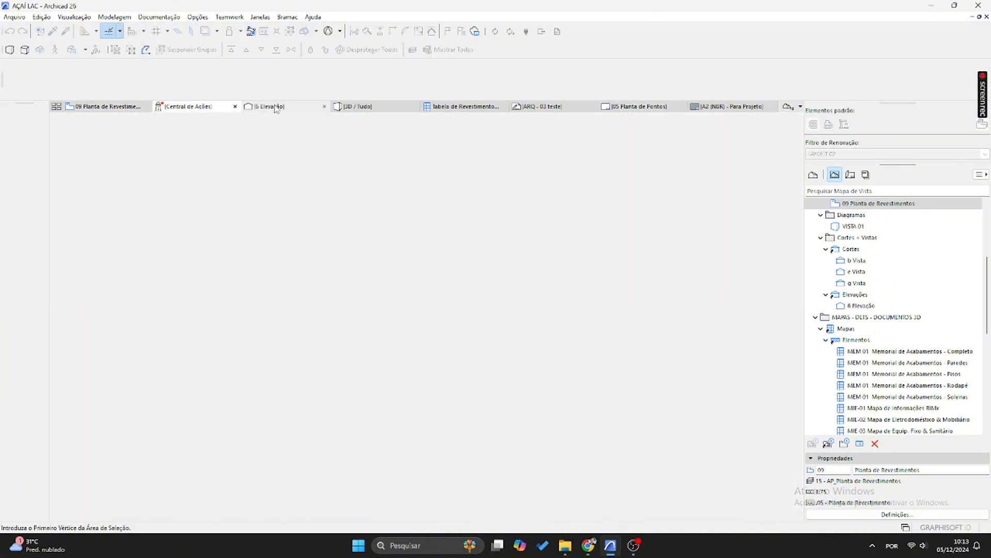
pyautogui.click(462, 107)
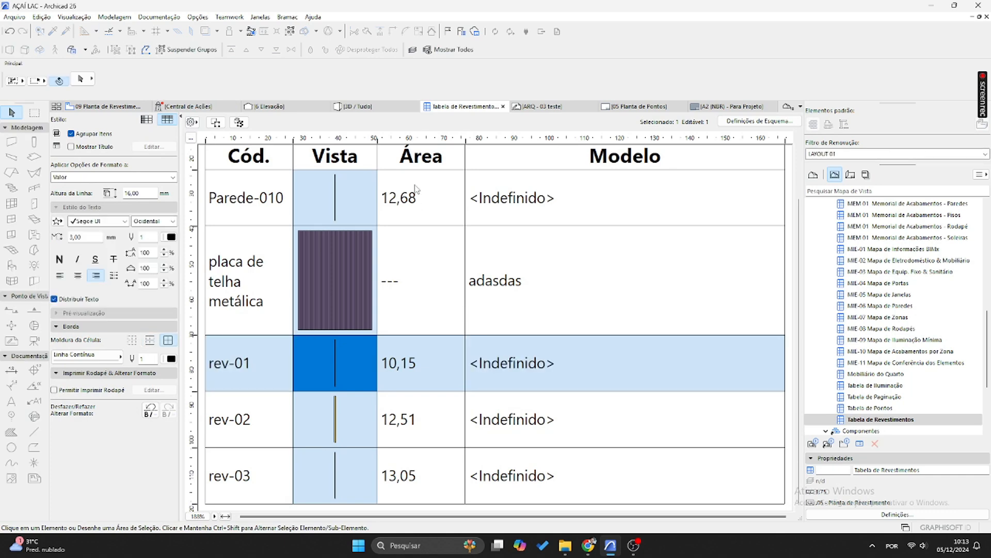
# - Check the Área values of the rev-01, rev-02 and rev-03 rows in the Tabela de Revestimentos
pyautogui.click(417, 371)
pyautogui.click(418, 416)
pyautogui.click(421, 466)
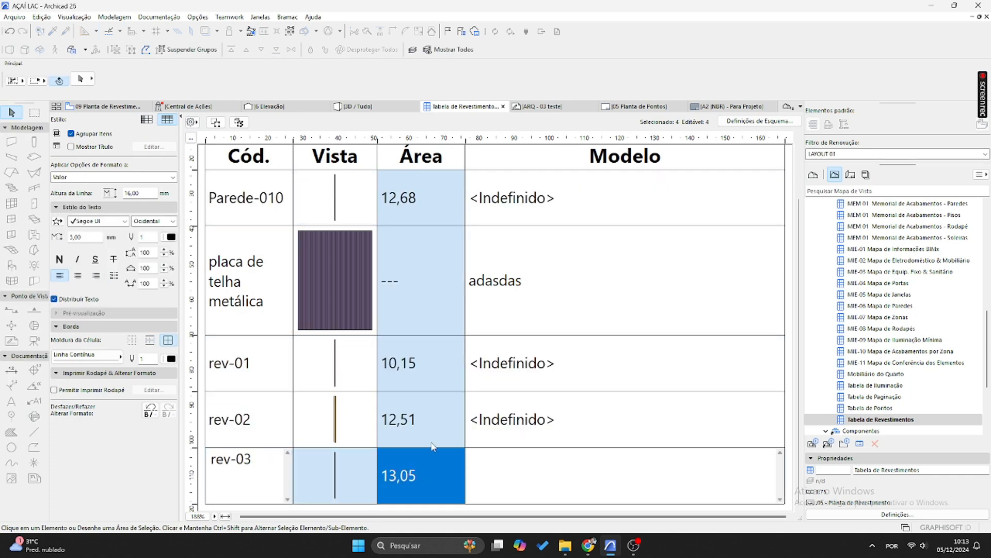
pyautogui.doubleClick(432, 438)
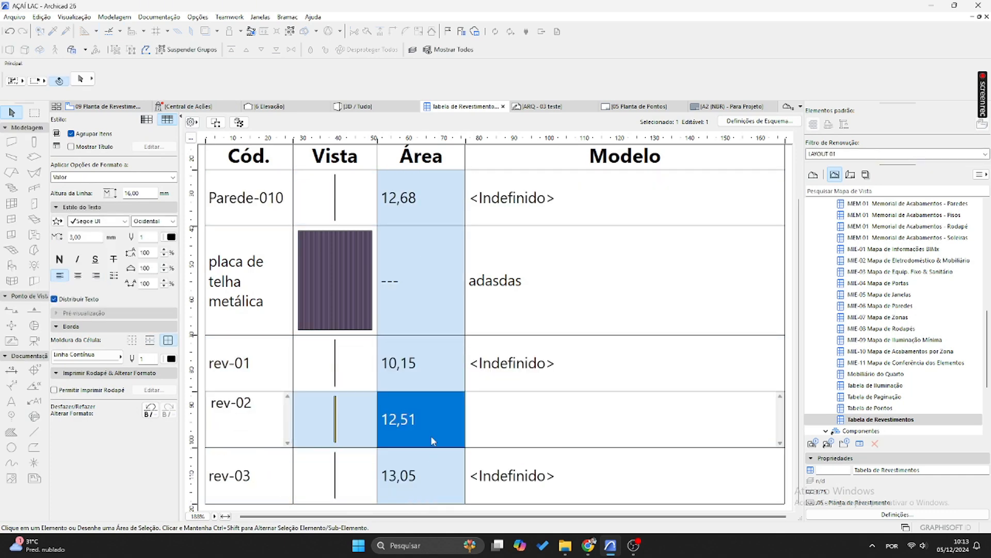
pyautogui.scroll(-3, 894, 397)
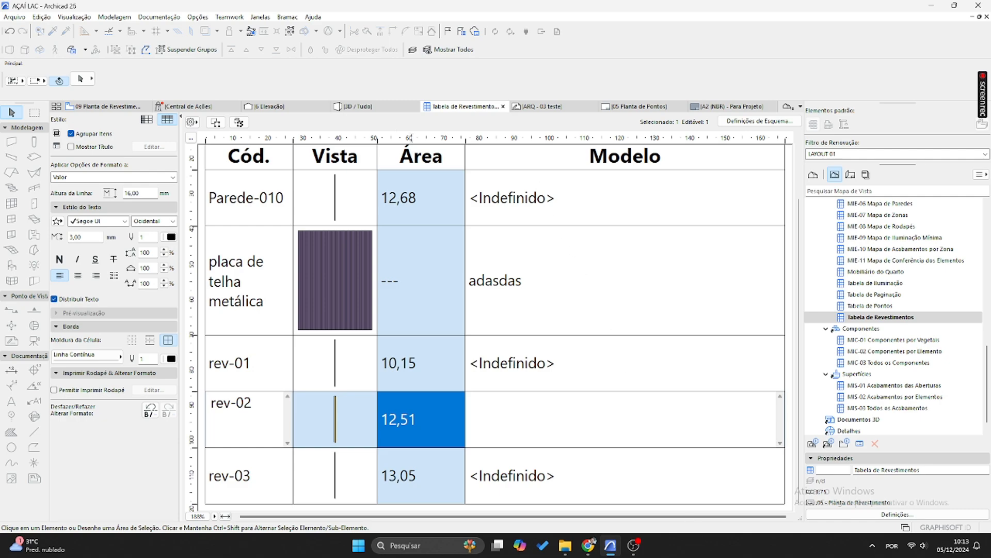
# - Inspect the brick-clad corner façade and its entrance door in the 3D view
pyautogui.click(385, 110)
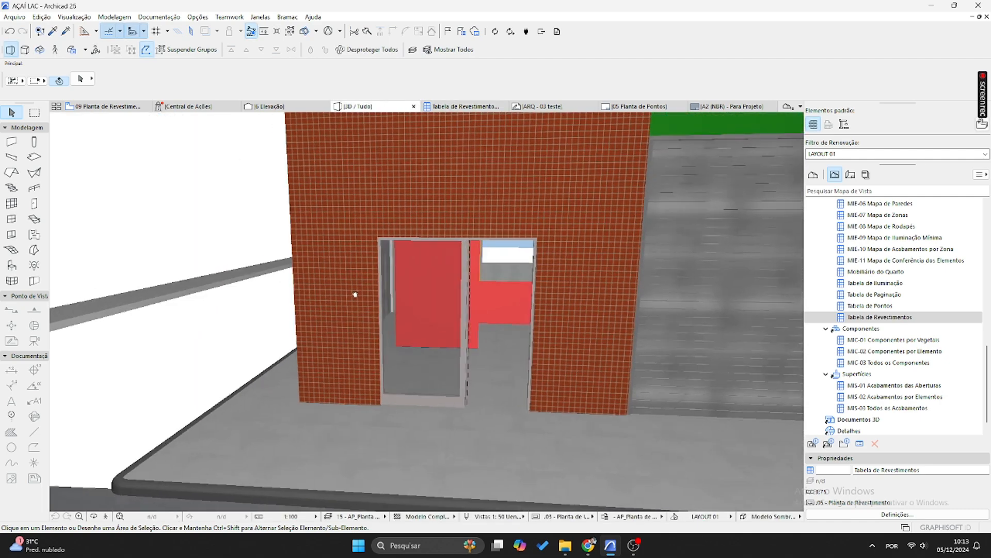
pyautogui.keyDown('shift'); pyautogui.moveTo(440, 280); pyautogui.dragTo(558, 284, button='middle'); pyautogui.keyUp('shift')
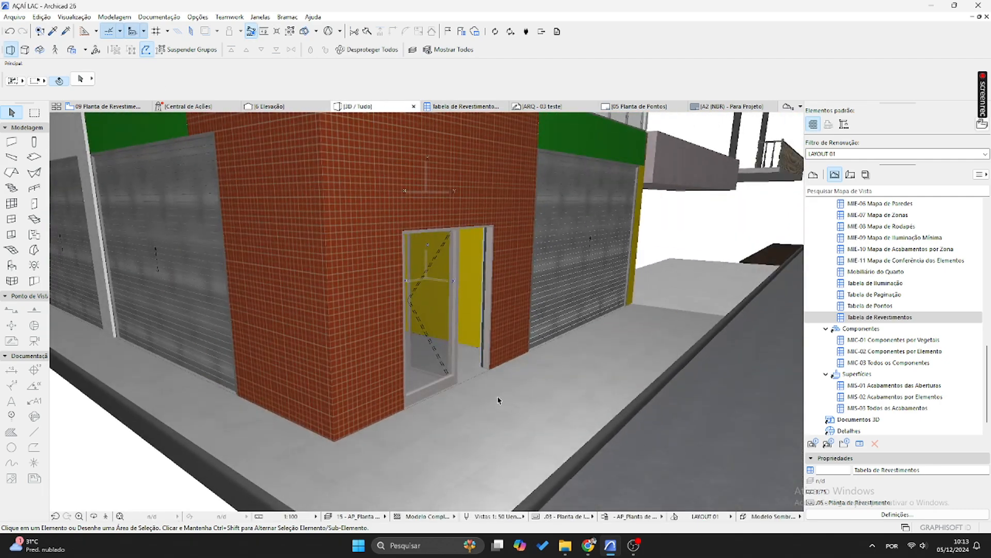